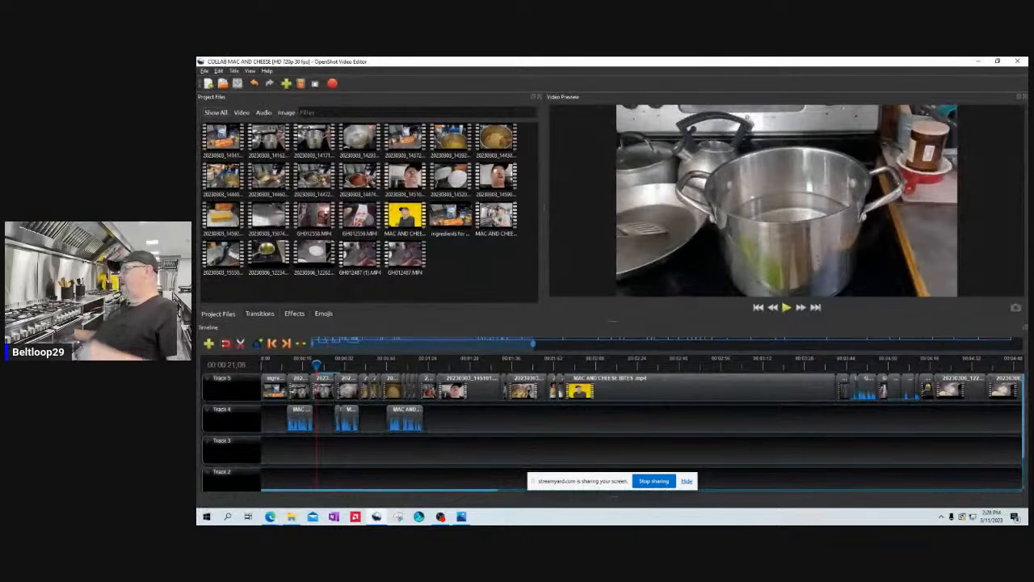
- Play the mac and cheese footage on Track 5 from about 3:42 to review the later cooking clips
drag(578, 481, 853, 82)
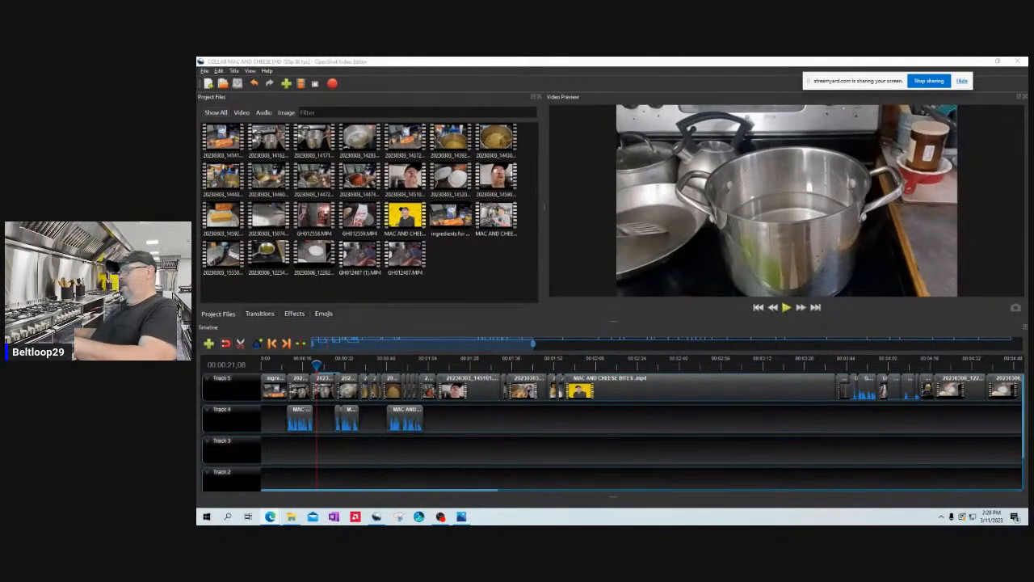
drag(316, 365, 263, 365)
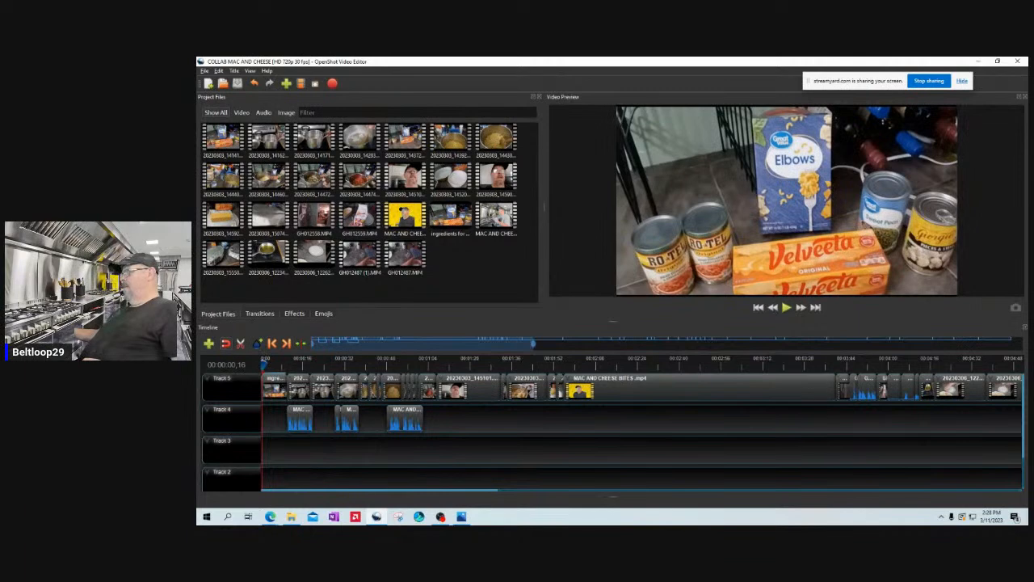
click(841, 363)
key(space)
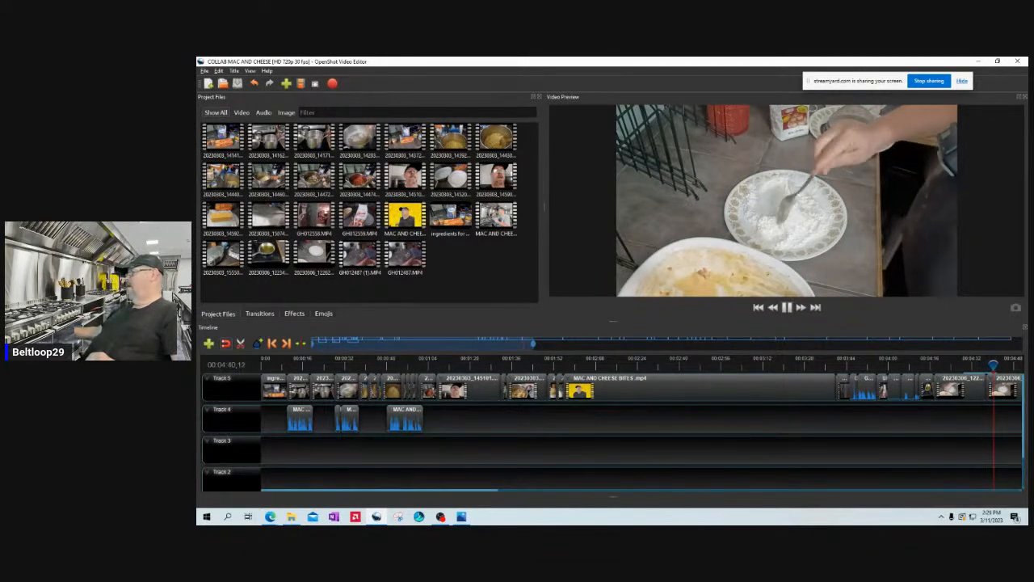
key(space)
- Return to the start of the timeline and play the opening ingredients clip
drag(994, 365, 266, 365)
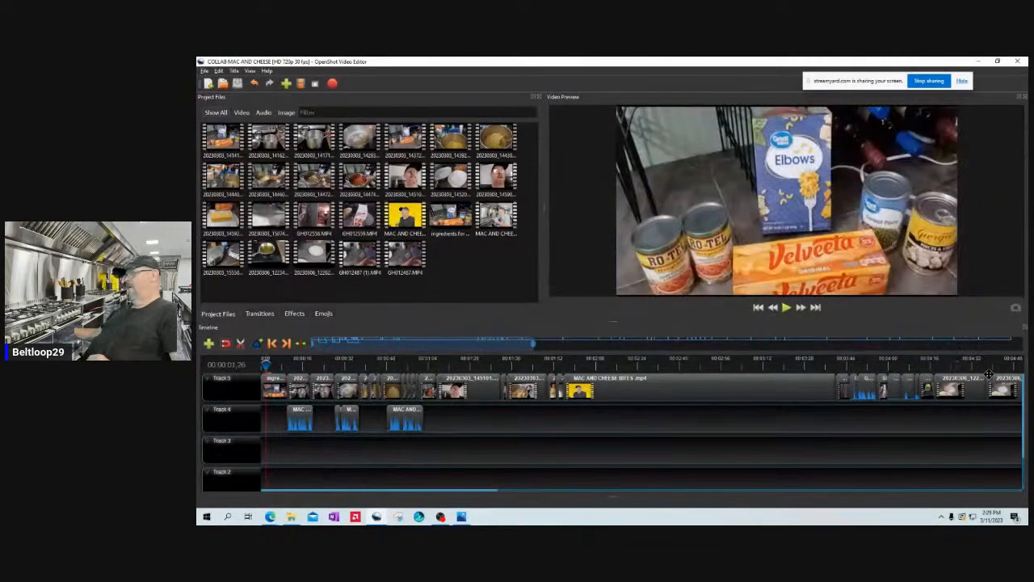
key(Home)
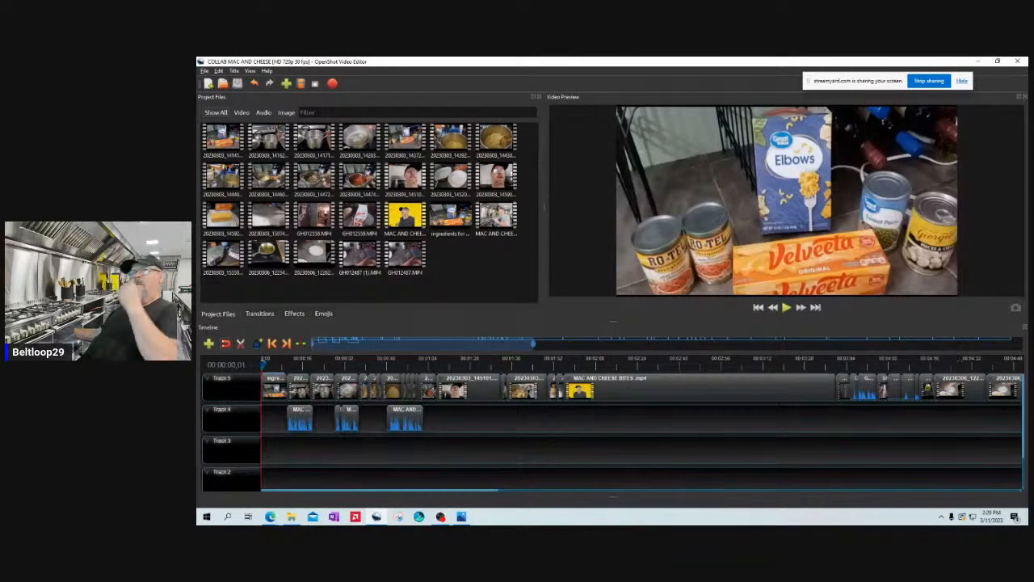
key(space)
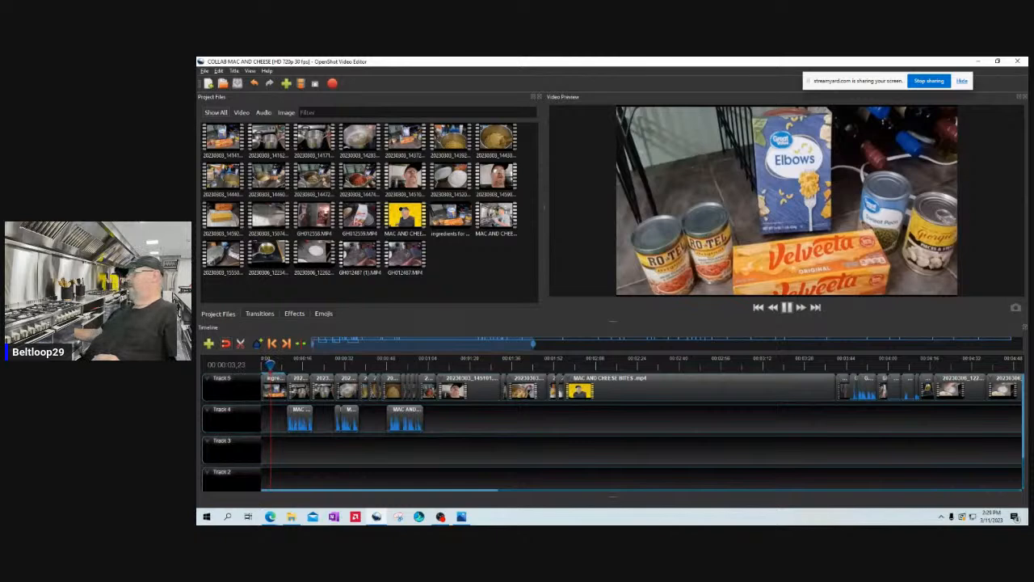
key(space)
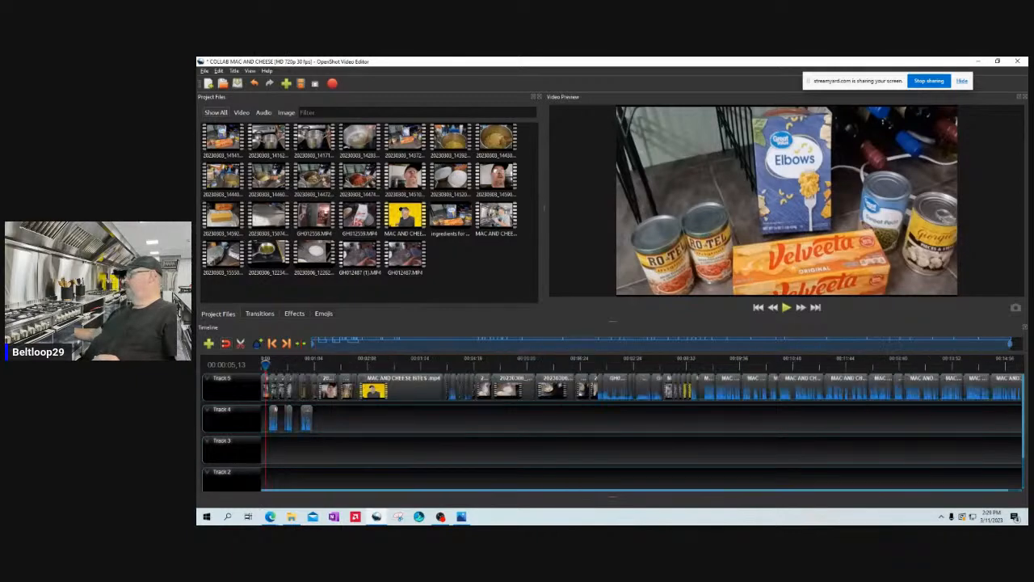
- Play the talking footage of MAC AND CHEESE THE UNTOLD STORY.mp4 from about 8:49 across the background change
click(700, 364)
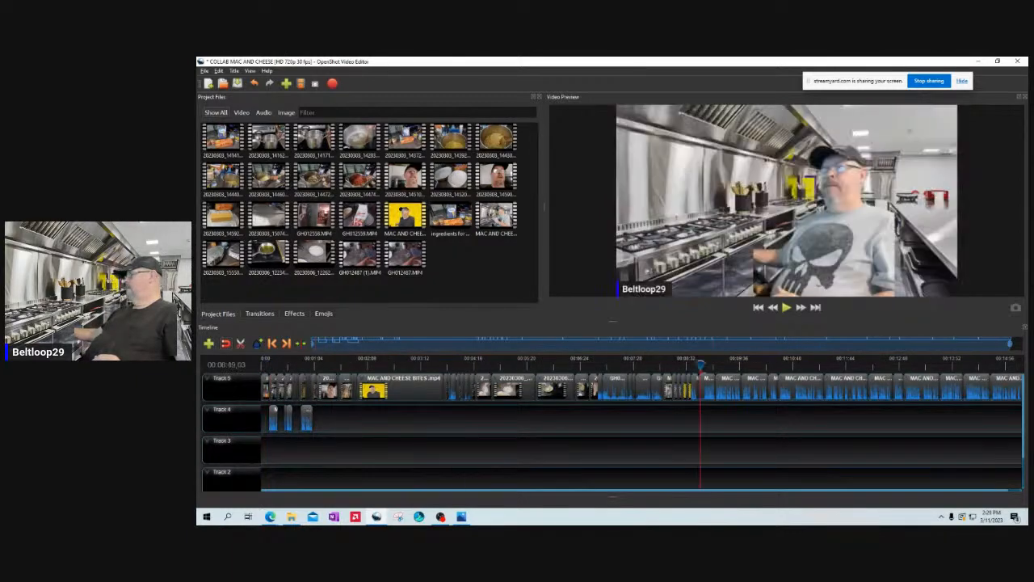
click(786, 307)
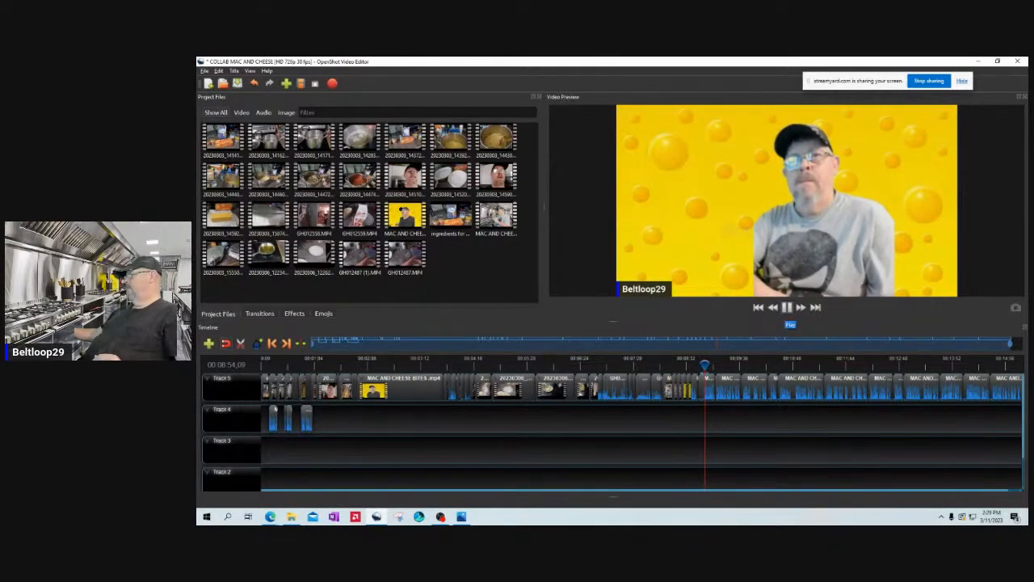
click(787, 307)
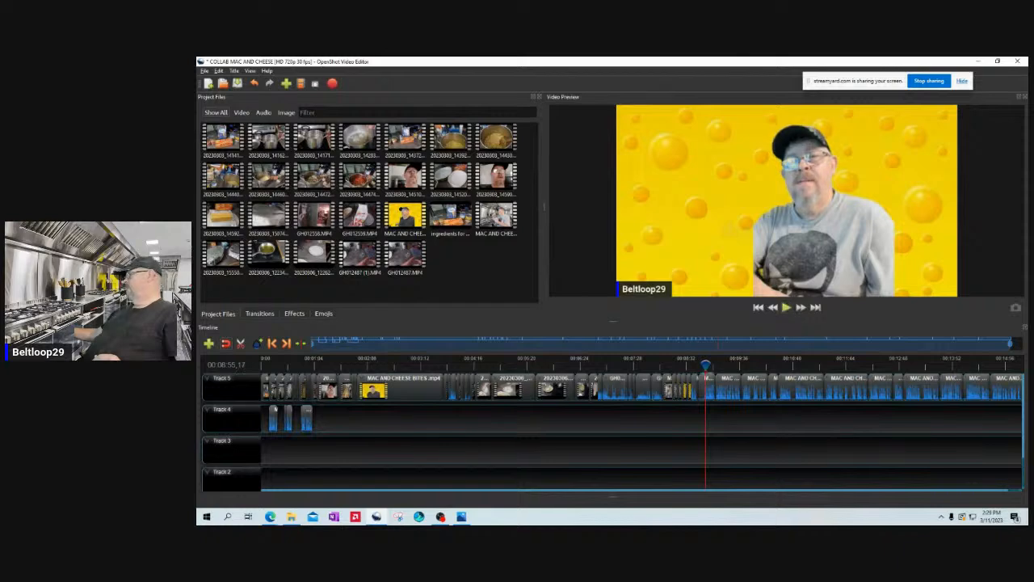
- Slice the yellow-background clip on Track 5 at 00:08:54,06, just before the speech begins, keeping only the right side
drag(1010, 344, 732, 344)
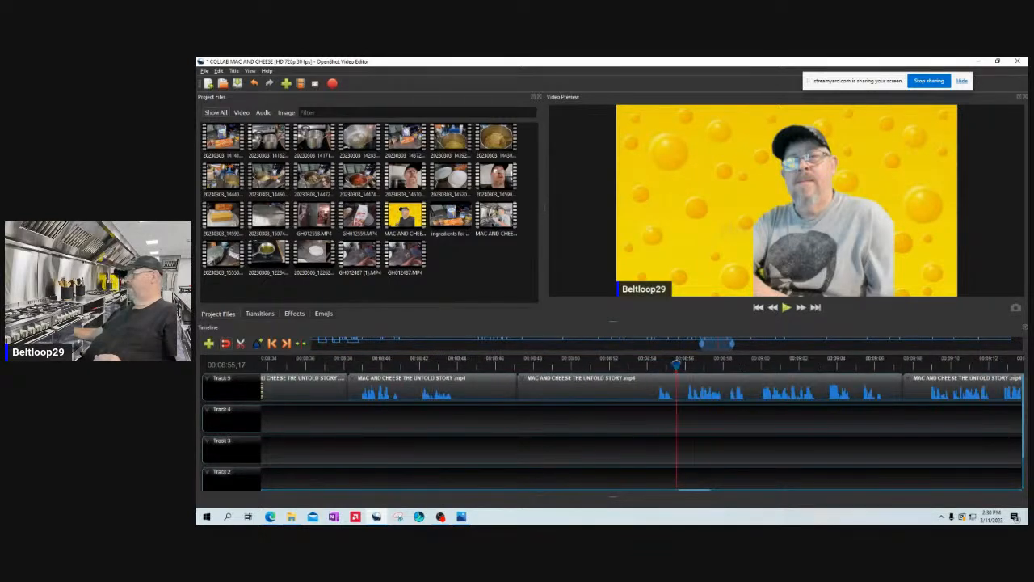
click(654, 364)
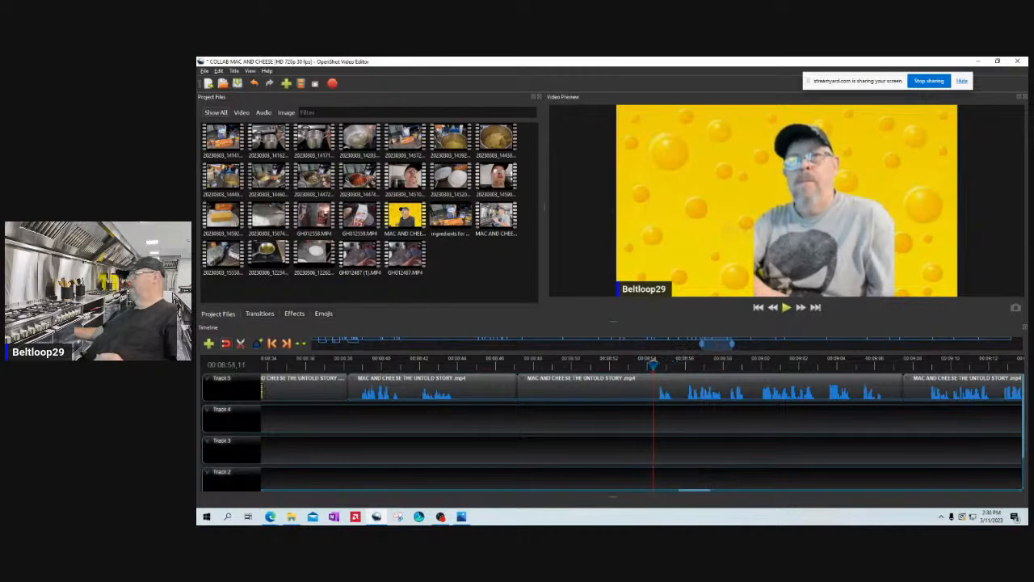
drag(654, 365, 650, 365)
right_click(650, 365)
mouse_move(673, 366)
click(734, 385)
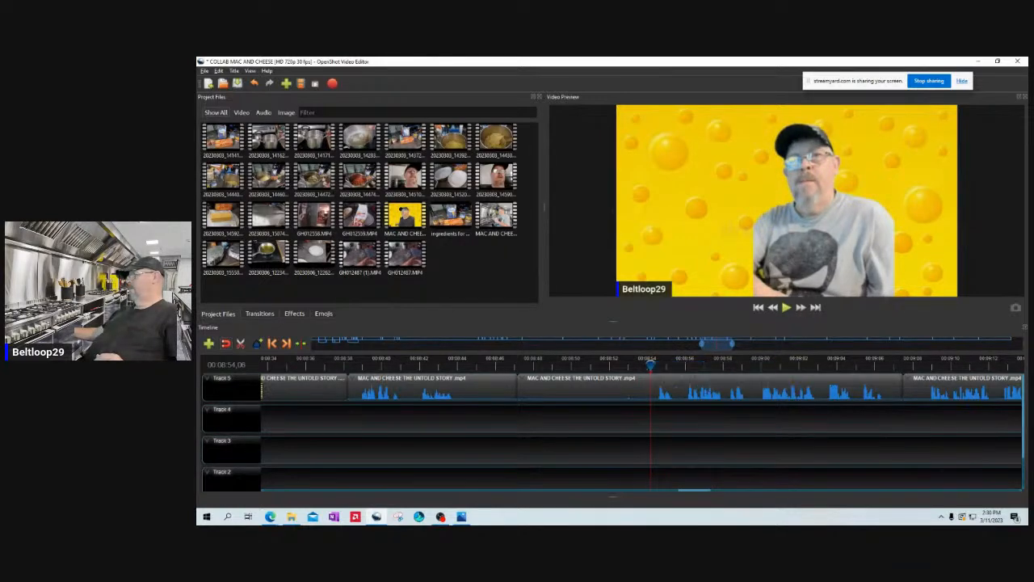
- Slice the preceding kitchen-background clip at 00:08:43,30, just after its speech ends, keeping only the left side
mouse_move(470, 362)
mouse_down()
mouse_move(447, 364)
mouse_move(456, 364)
mouse_up()
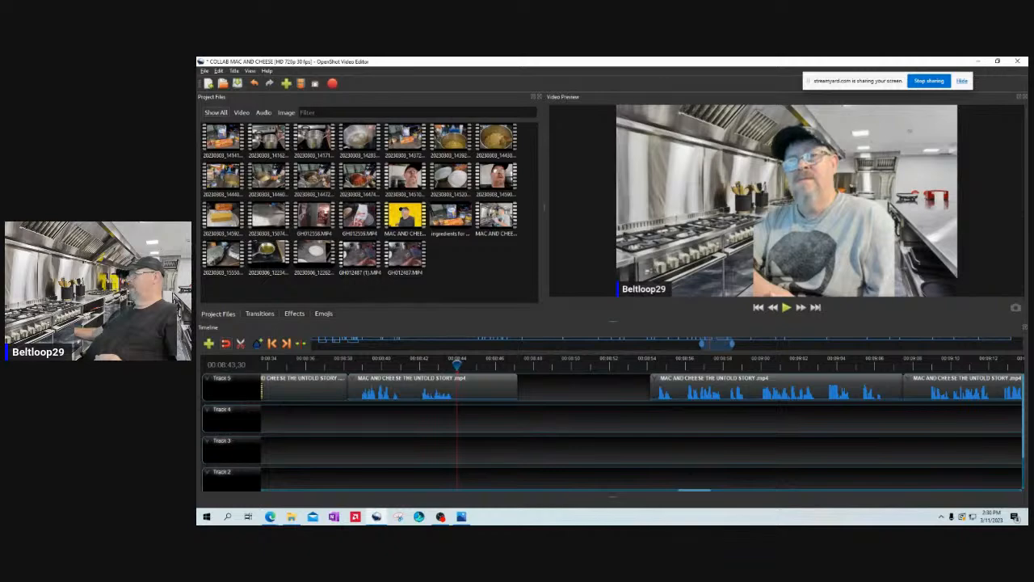
right_click(457, 364)
mouse_move(478, 368)
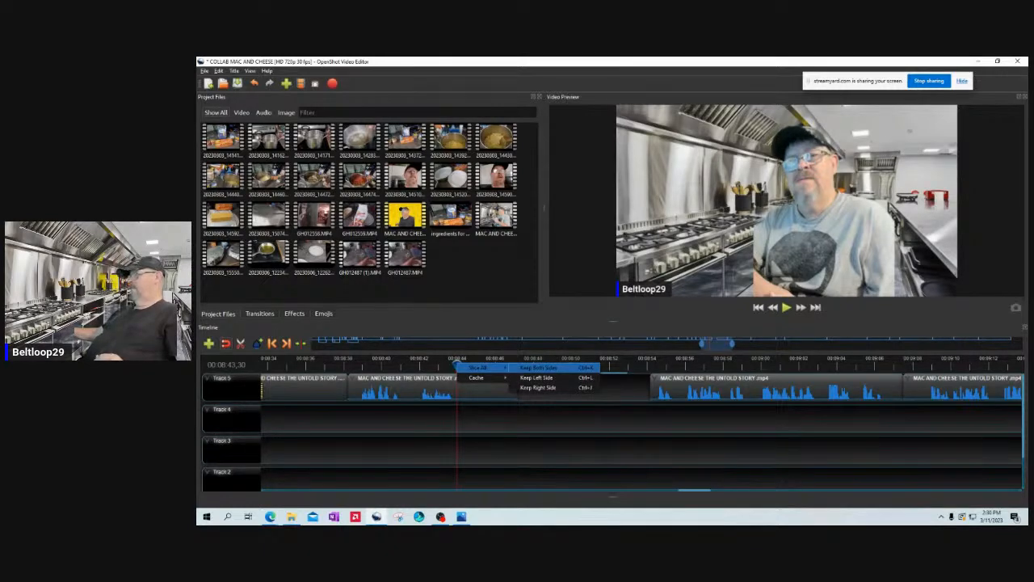
click(538, 377)
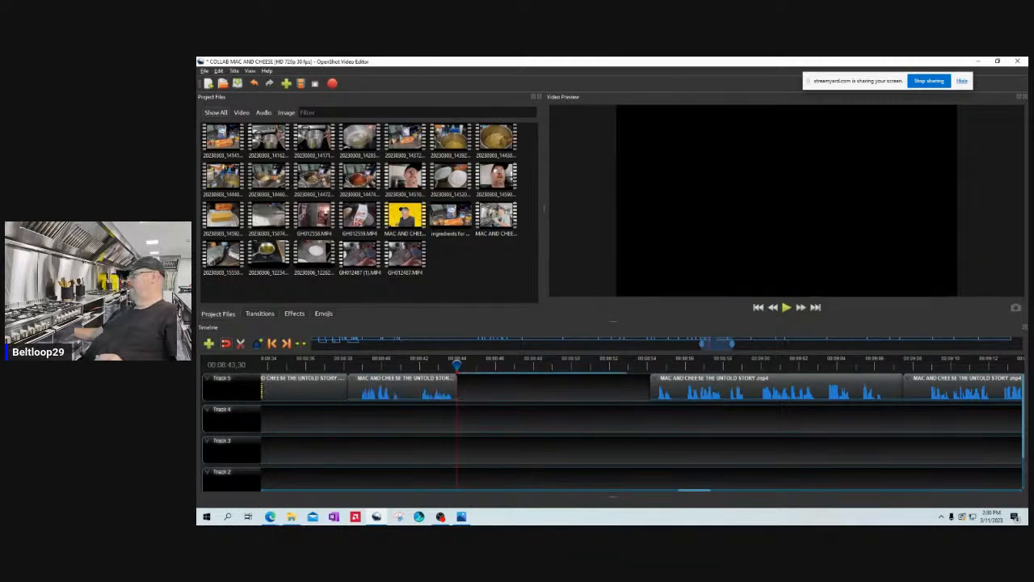
- Move the next two Track 5 clips earlier so they start at about 8:46 and 9:00
drag(727, 389, 571, 389)
drag(953, 389, 816, 390)
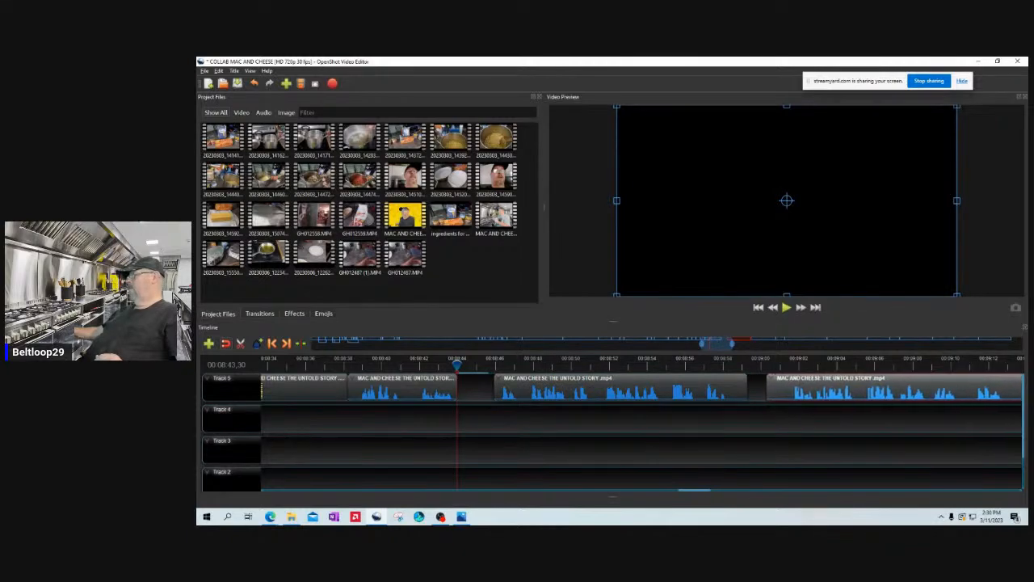
- Play the clip starting at about 9:00 on Track 5 to hear where its speech begins
click(780, 365)
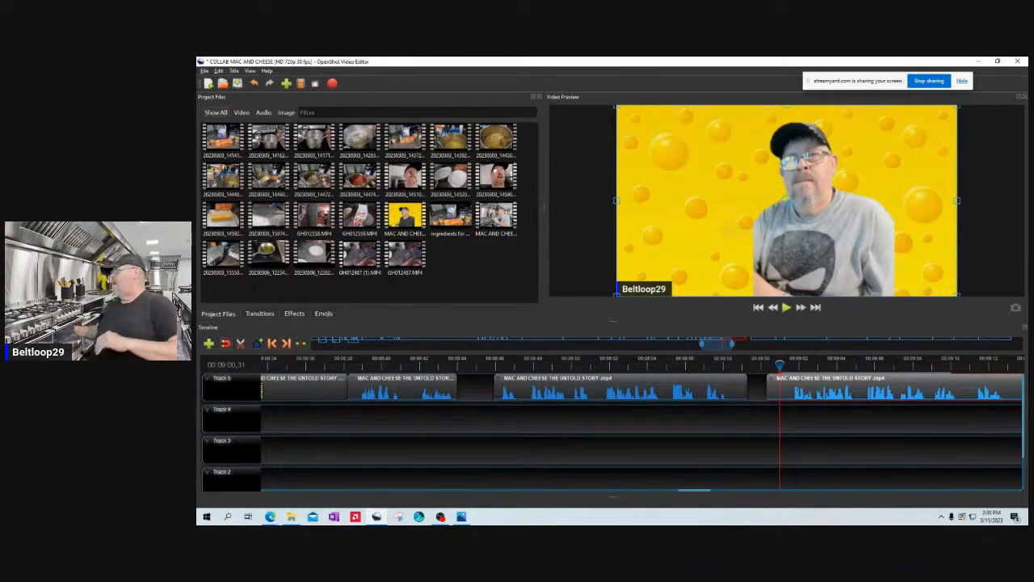
key(space)
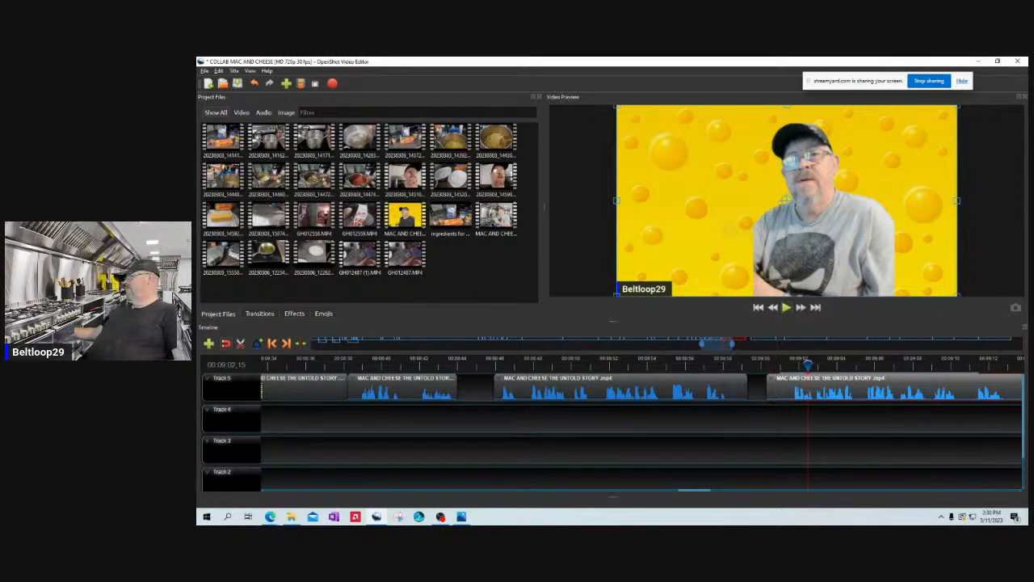
click(778, 365)
key(space)
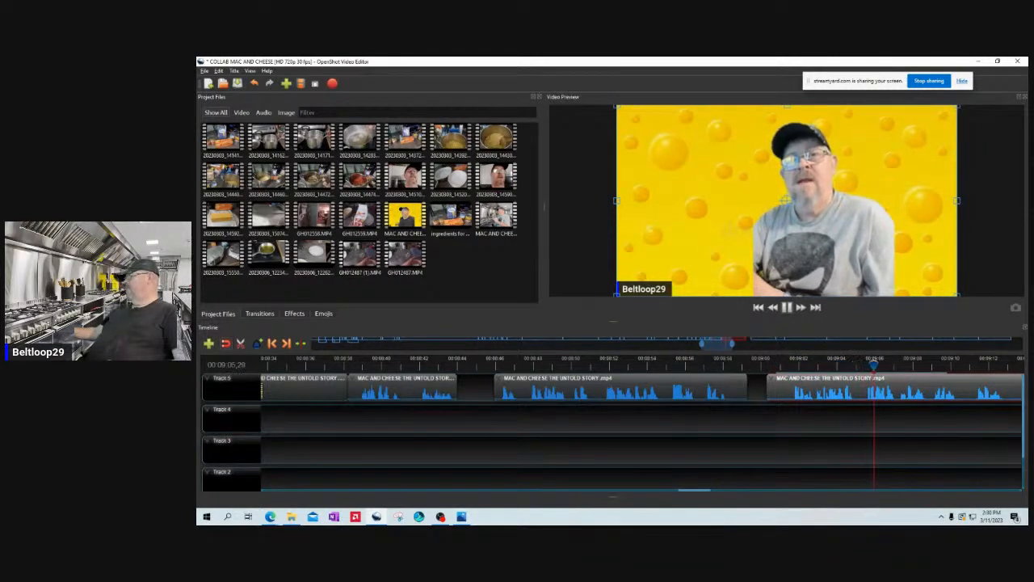
key(space)
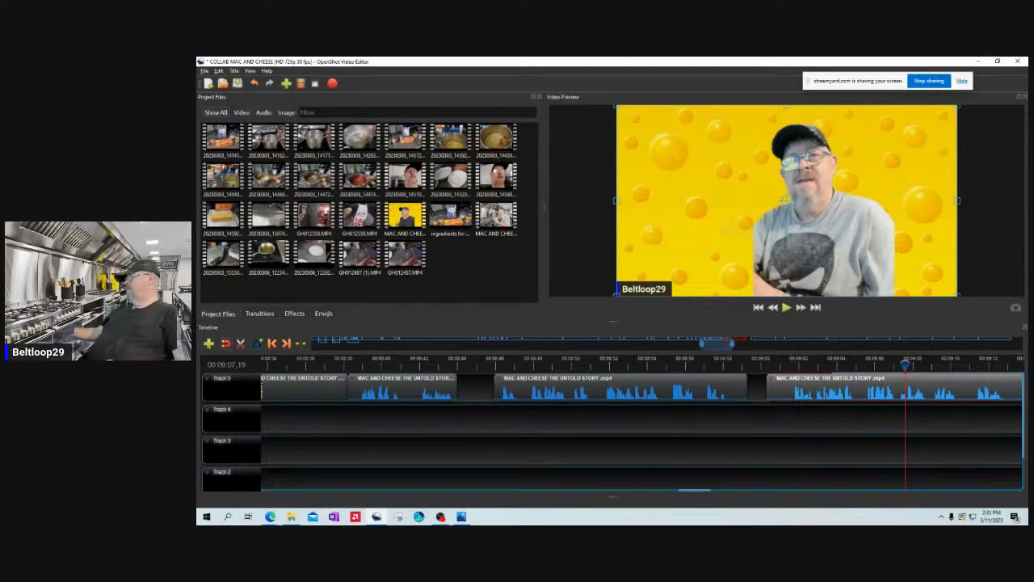
- Slice that clip at 00:09:01,14, just before its speech begins, keeping only the right side
drag(904, 366, 787, 366)
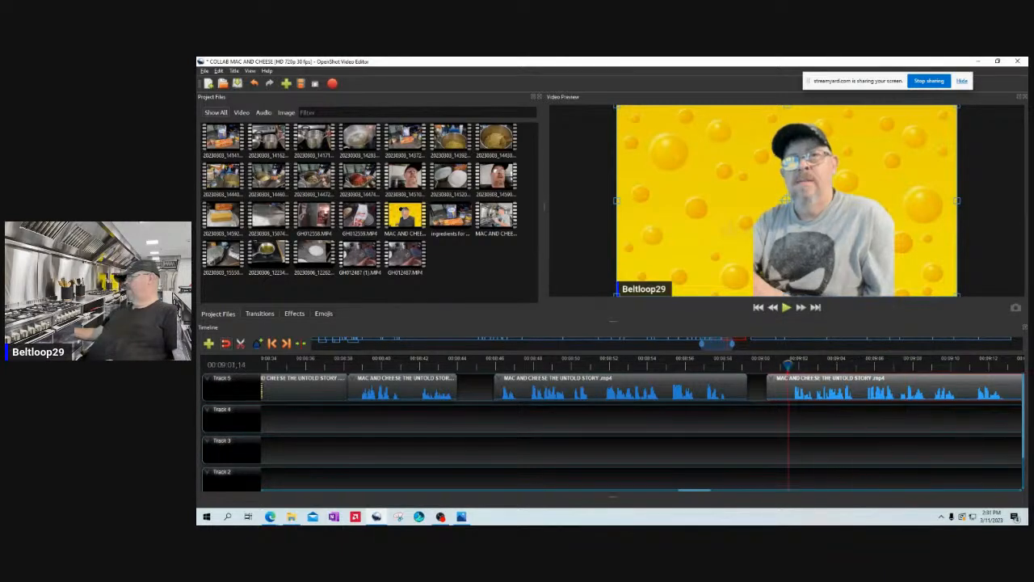
right_click(789, 364)
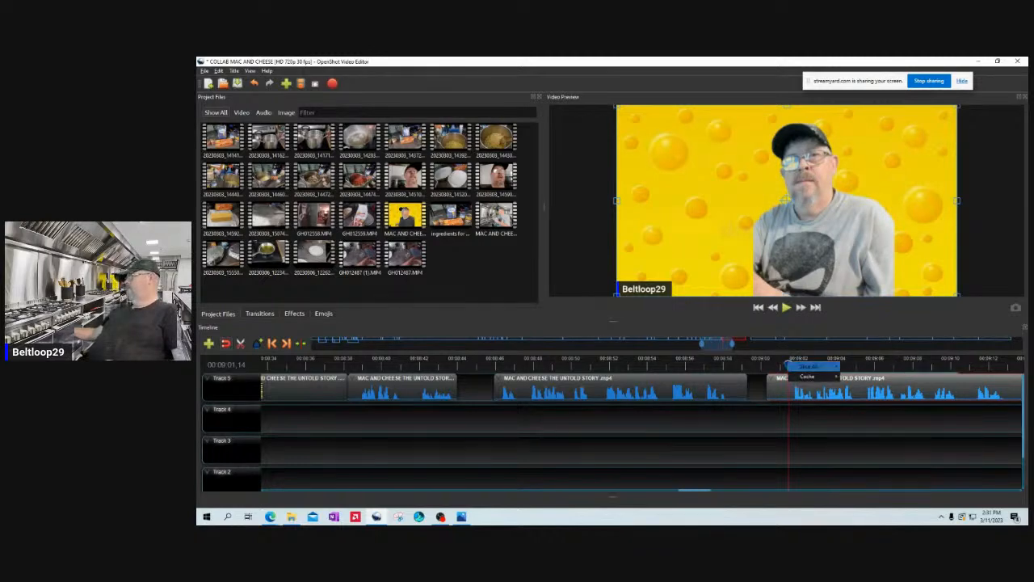
mouse_move(802, 367)
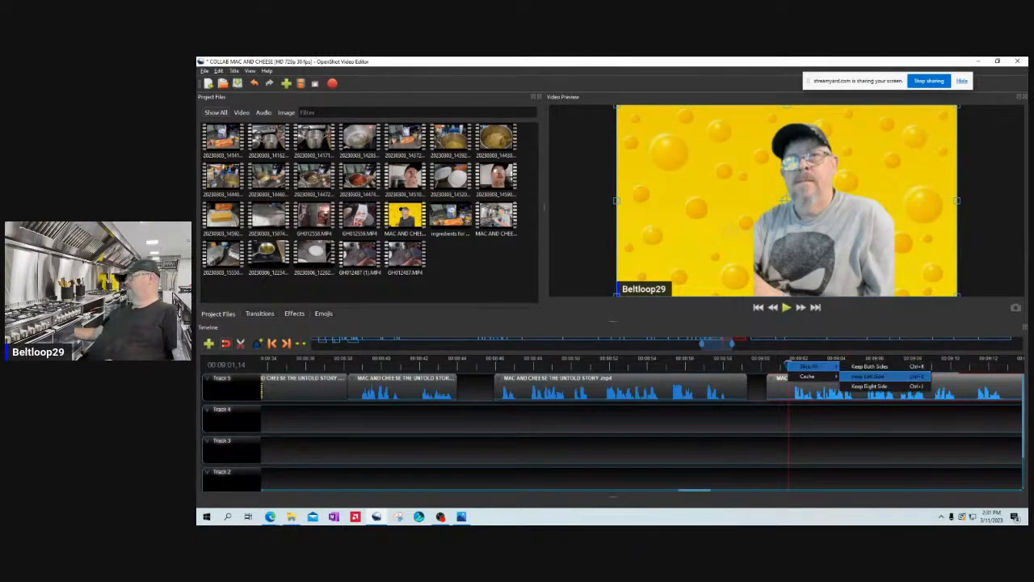
click(869, 385)
- Move the trimmed speech clip to Track 4 near the start of the project, beginning at about 1:26
drag(869, 386, 420, 416)
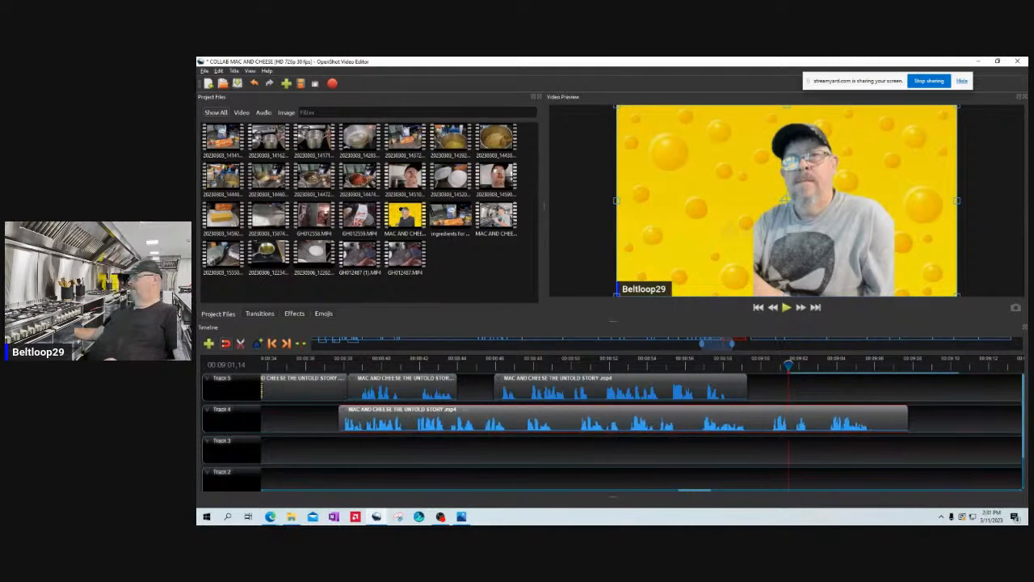
scroll(964, 344, down, 5)
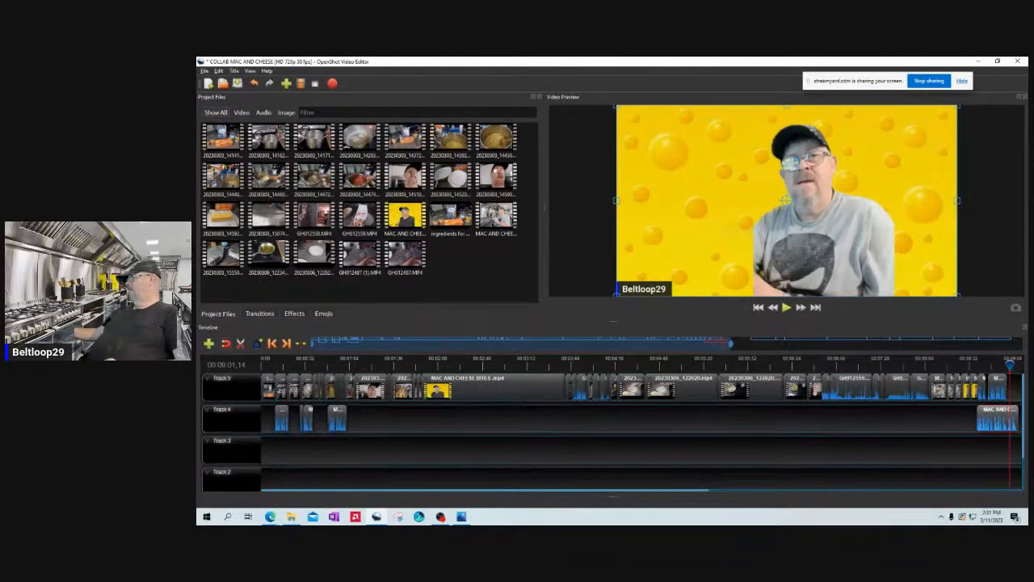
drag(999, 419, 401, 419)
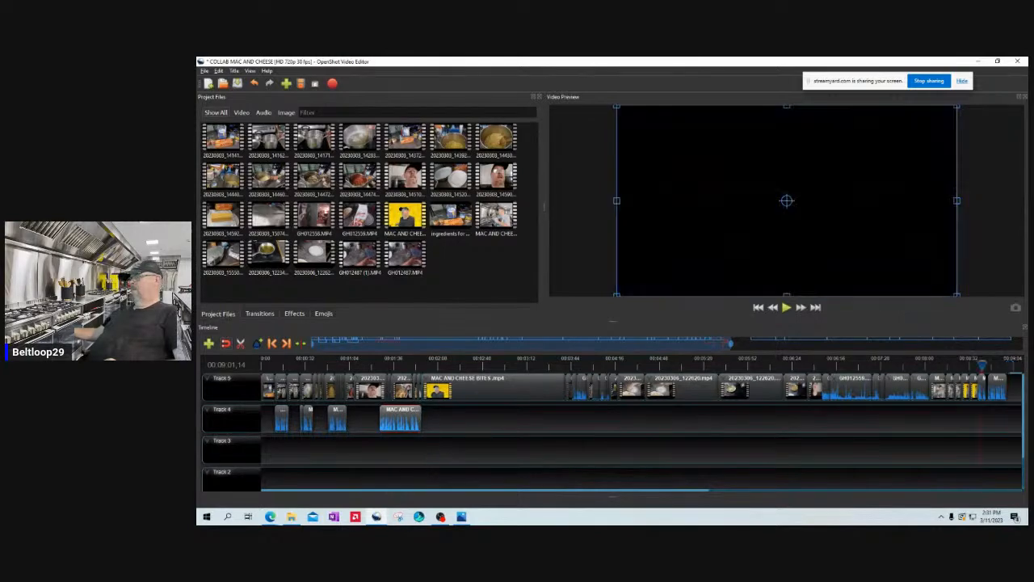
- Move the trimmed speech clip to Track 3, starting at about 0:37 where the Track 4 narration clip ends, and play it with the pasta footage
click(338, 363)
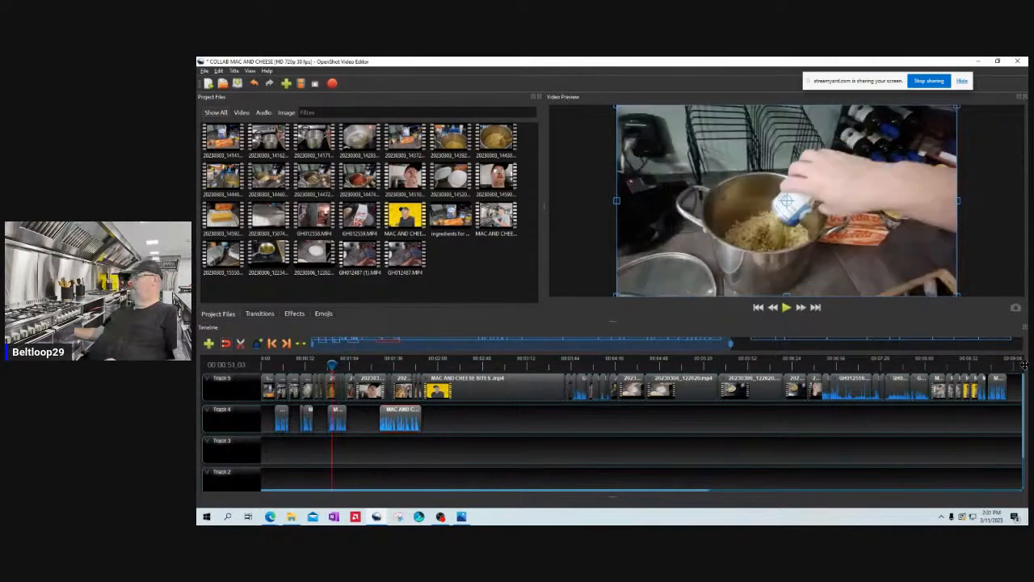
drag(341, 365, 350, 365)
drag(1022, 365, 1000, 365)
drag(731, 344, 382, 343)
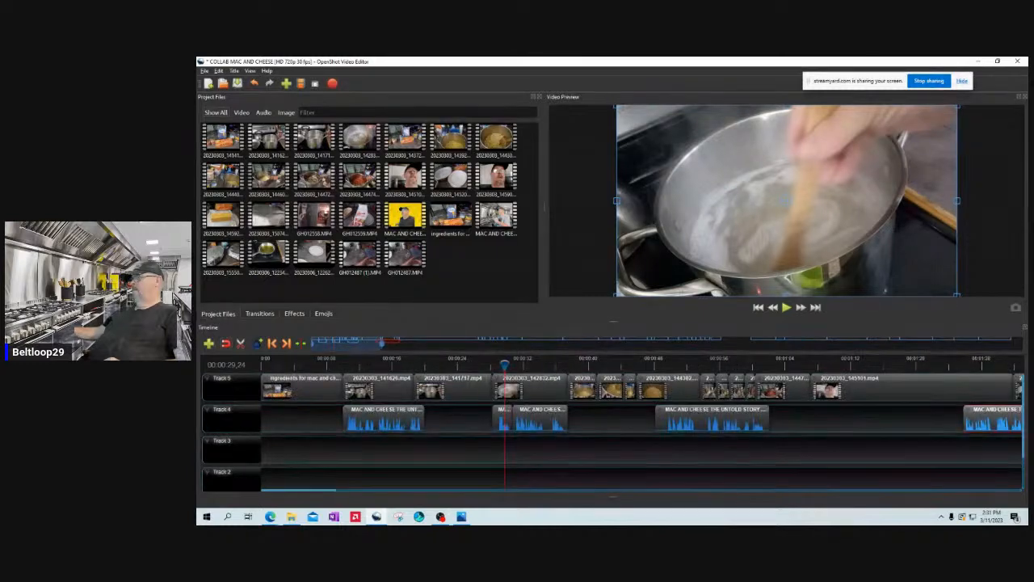
click(349, 363)
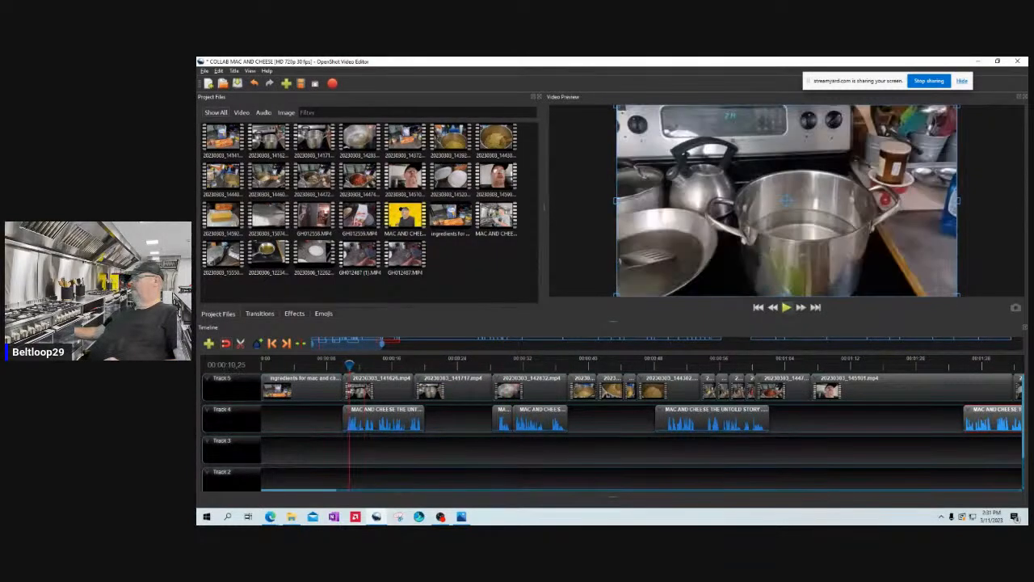
drag(994, 420, 598, 452)
click(564, 364)
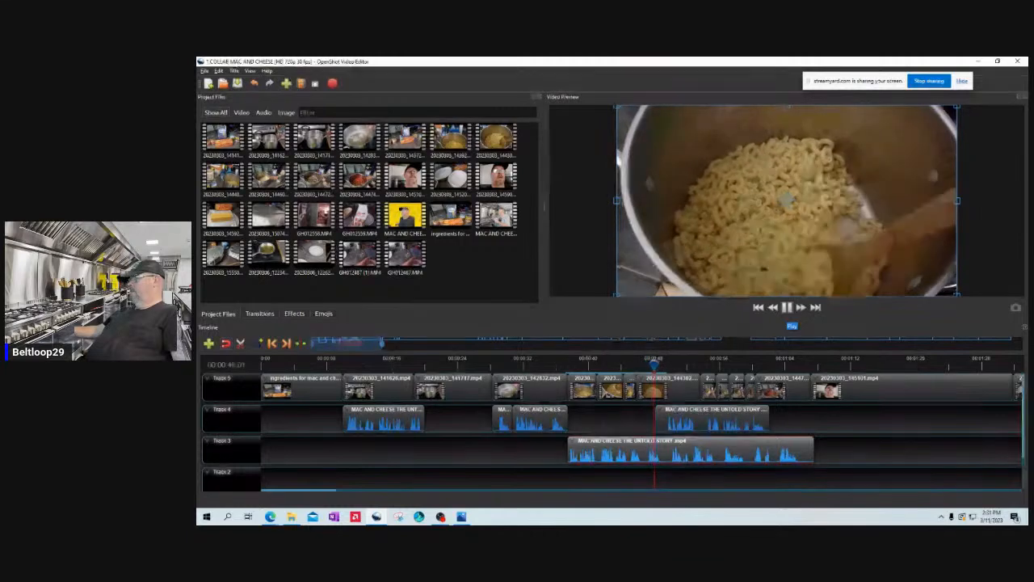
- Move the Track 3 speech clip to about 0:57 and the overlapping Track 4 narration clip to about 1:00, and replay the footage from about 0:38
drag(686, 449, 847, 450)
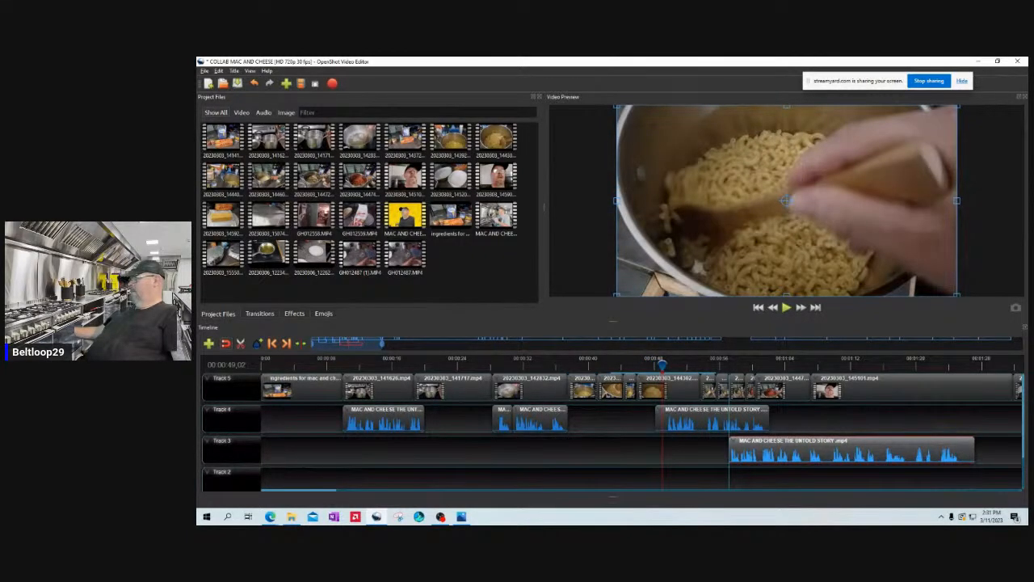
drag(719, 419, 819, 419)
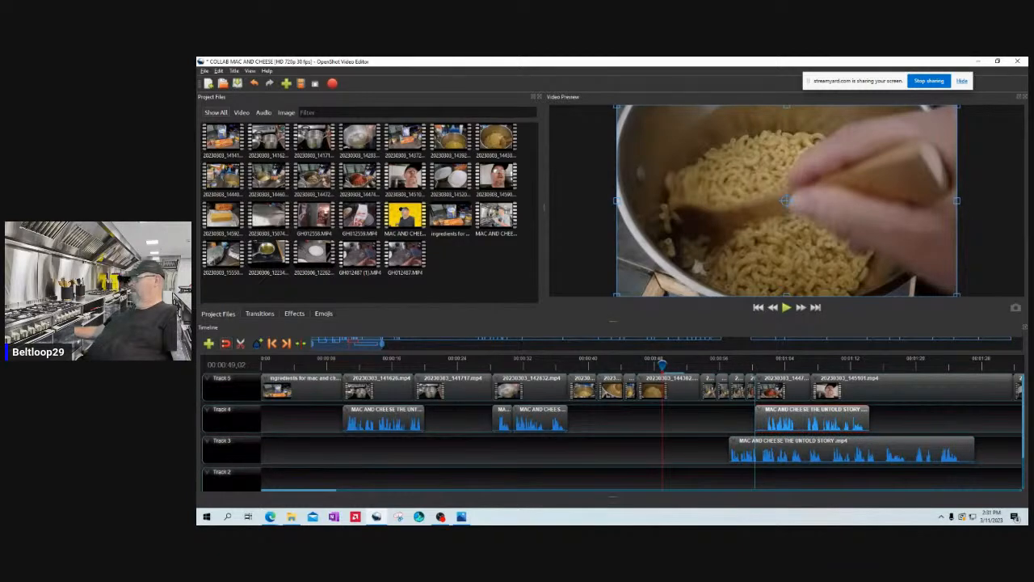
drag(661, 363, 572, 363)
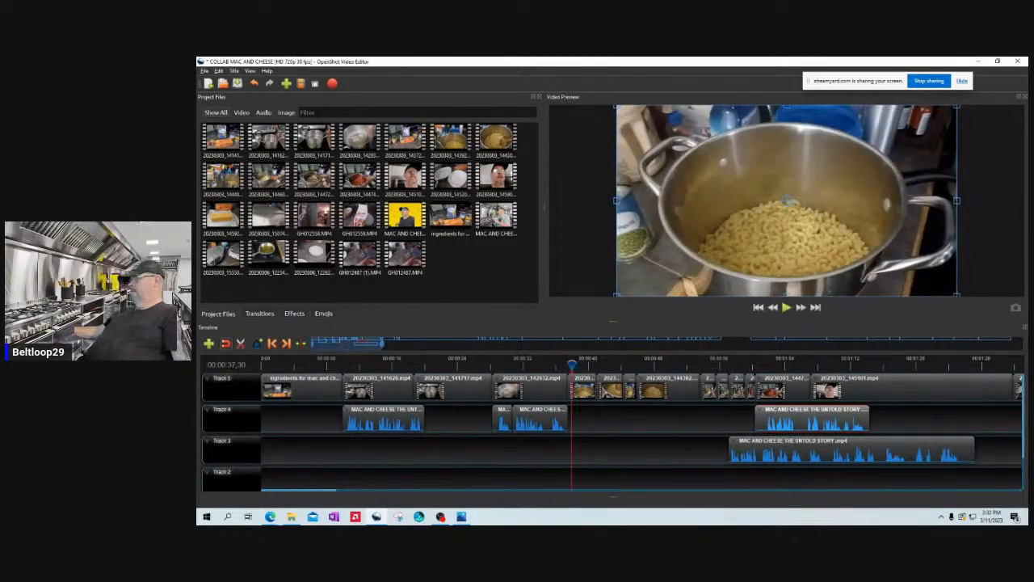
key(space)
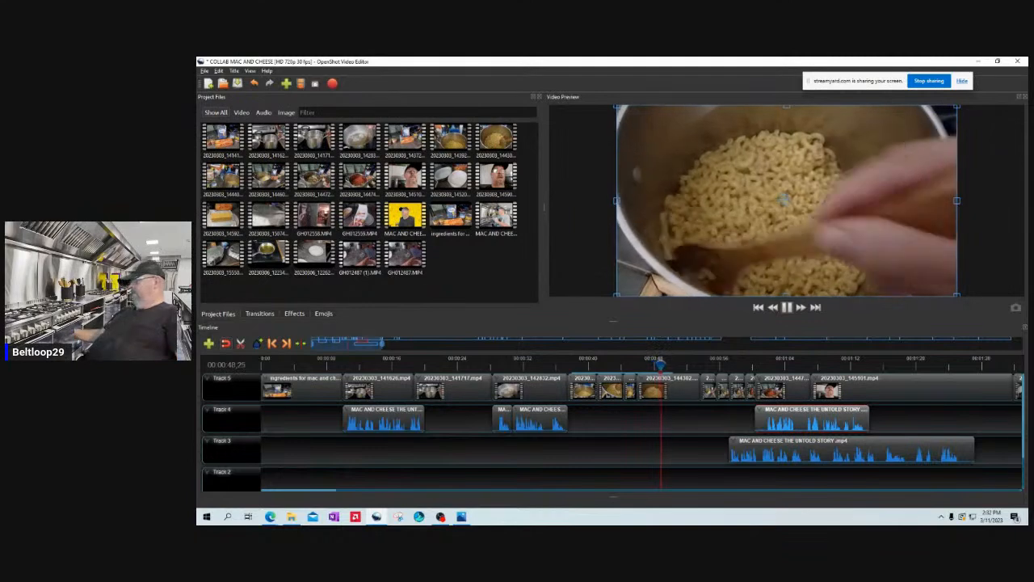
- Replay the pasta footage on Track 5 between about 0:38 and 0:47, and check the system speaker volume
click(587, 365)
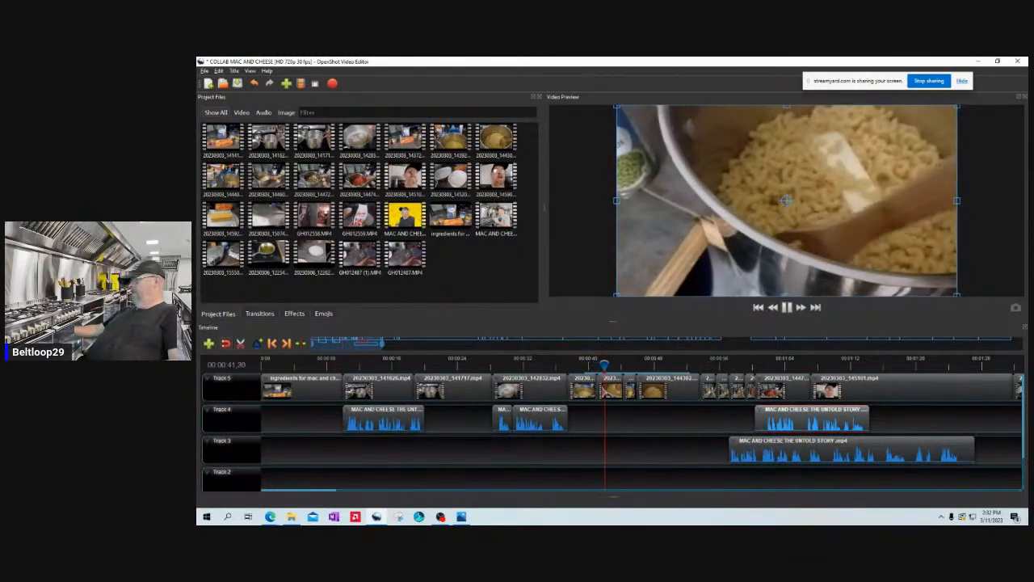
click(787, 307)
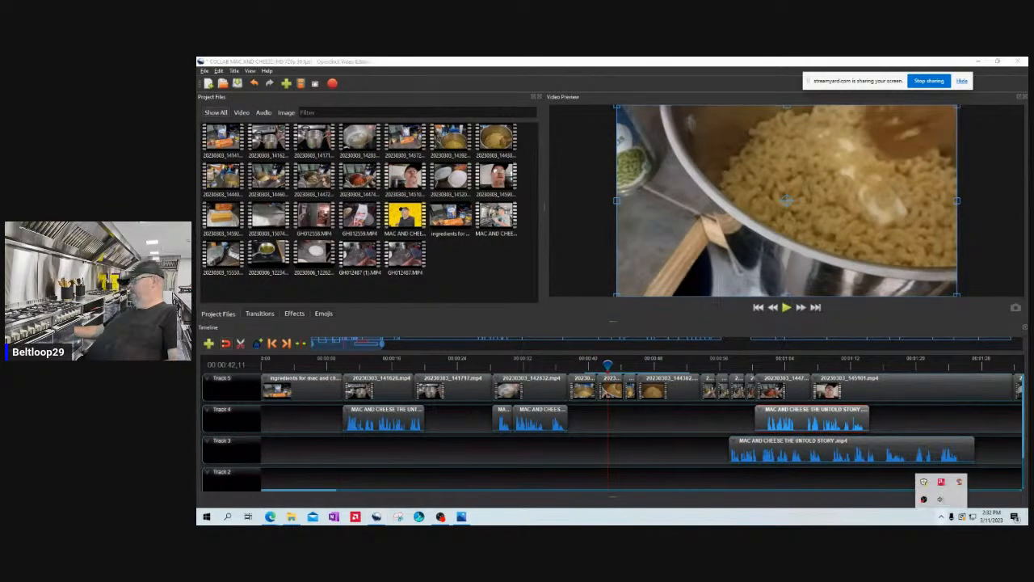
click(951, 516)
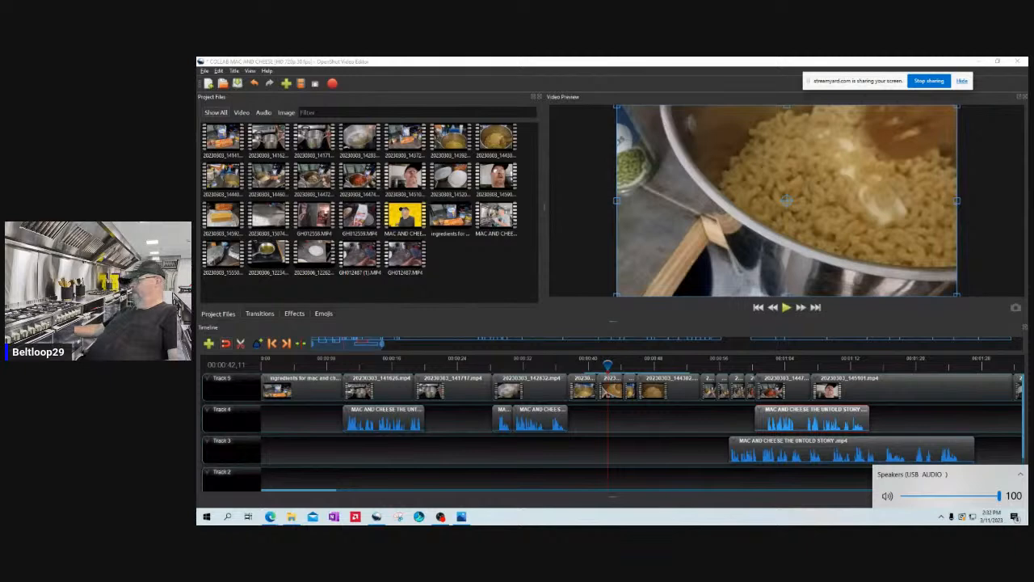
click(569, 364)
key(space)
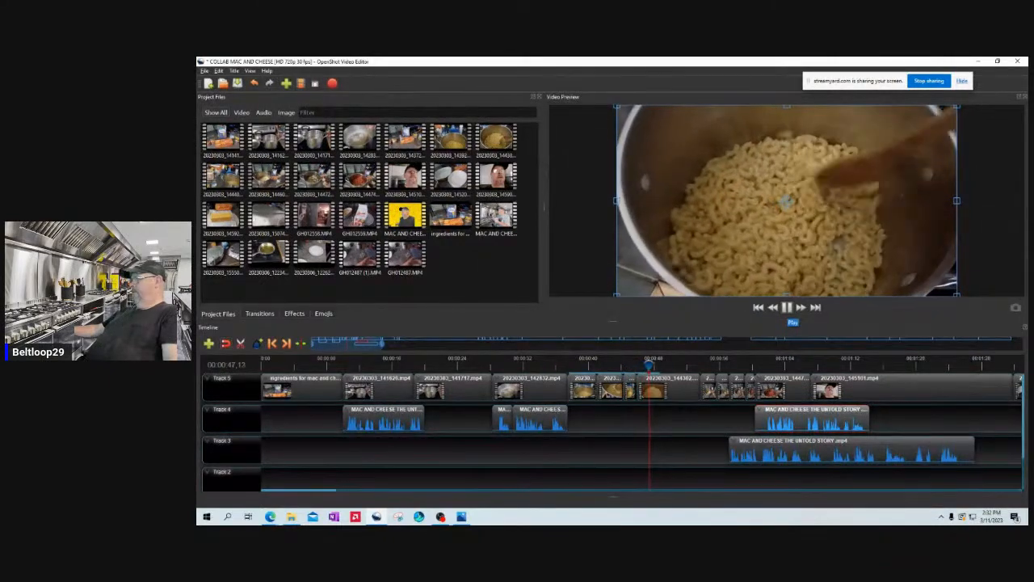
click(787, 307)
drag(650, 365, 621, 365)
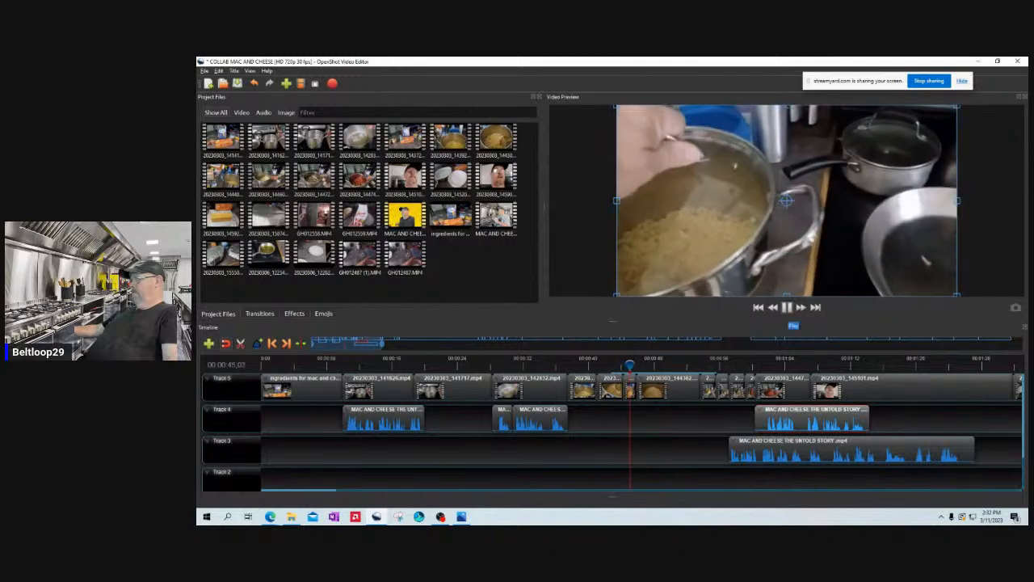
click(787, 307)
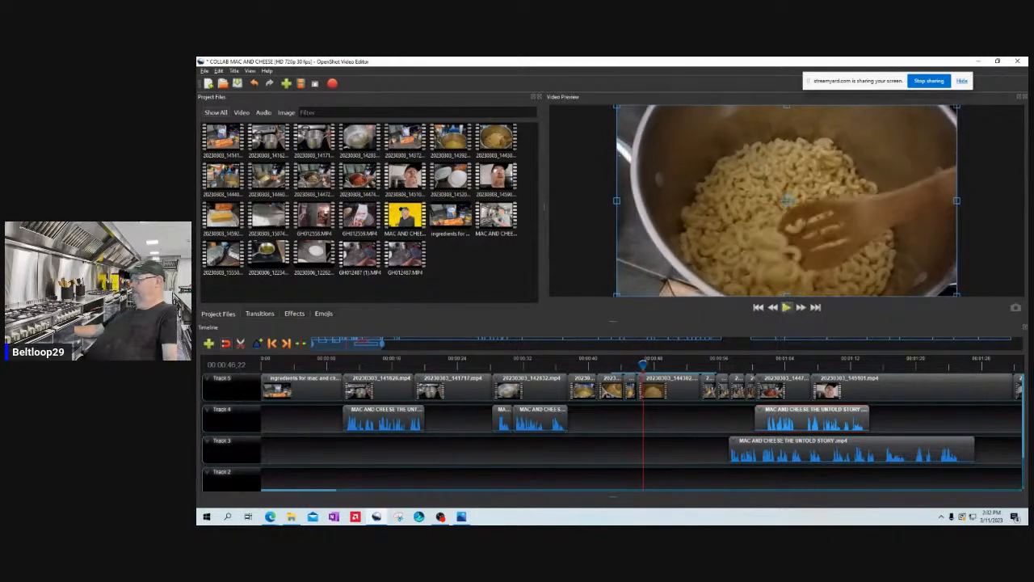
- Play the Track 5 footage from about 0:45 and set the playhead at 00:00:46,07, just inside the pasta-stirring clip
drag(382, 344, 329, 343)
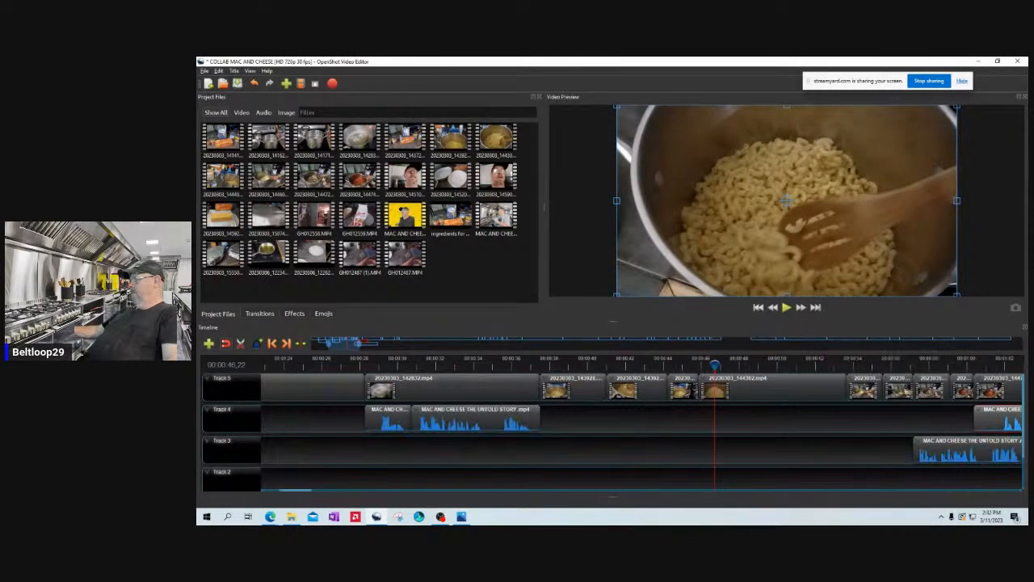
drag(715, 365, 689, 365)
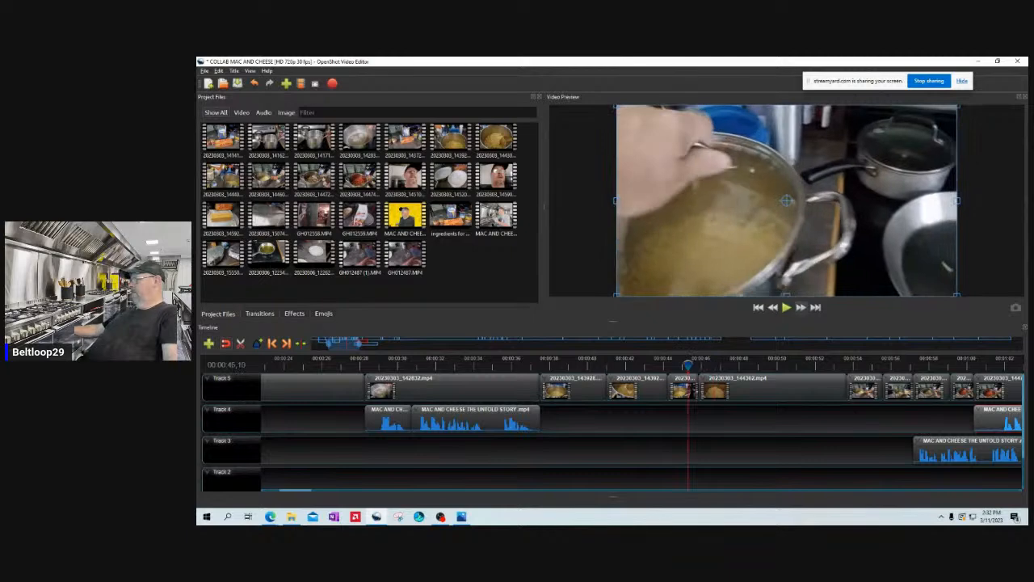
key(space)
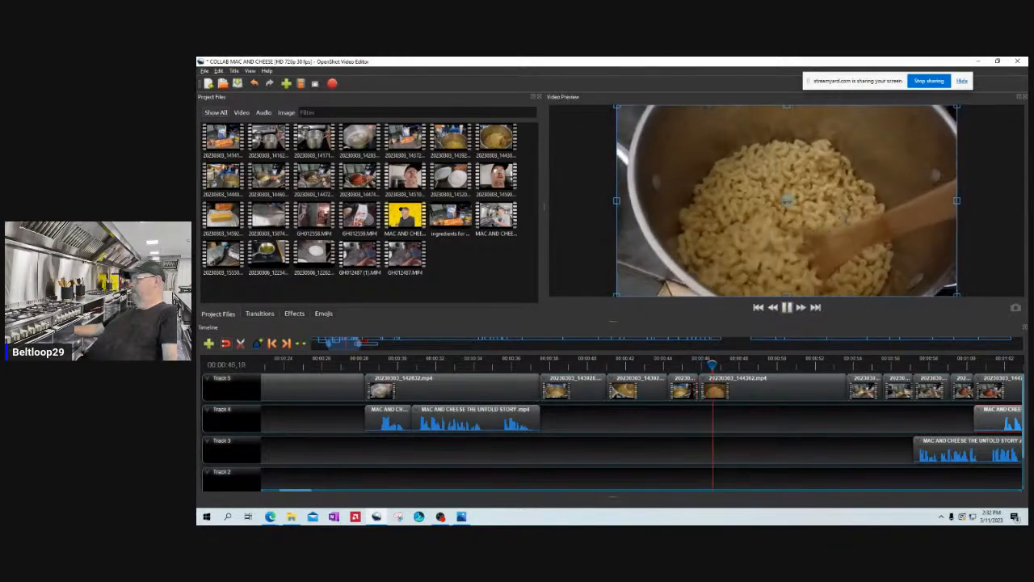
key(space)
key(Left)
key(Left)
key(Left)
key(Left)
key(Left)
key(Left)
key(Left)
key(Left)
key(Left)
key(Left)
key(Left)
key(Left)
key(Left)
key(Left)
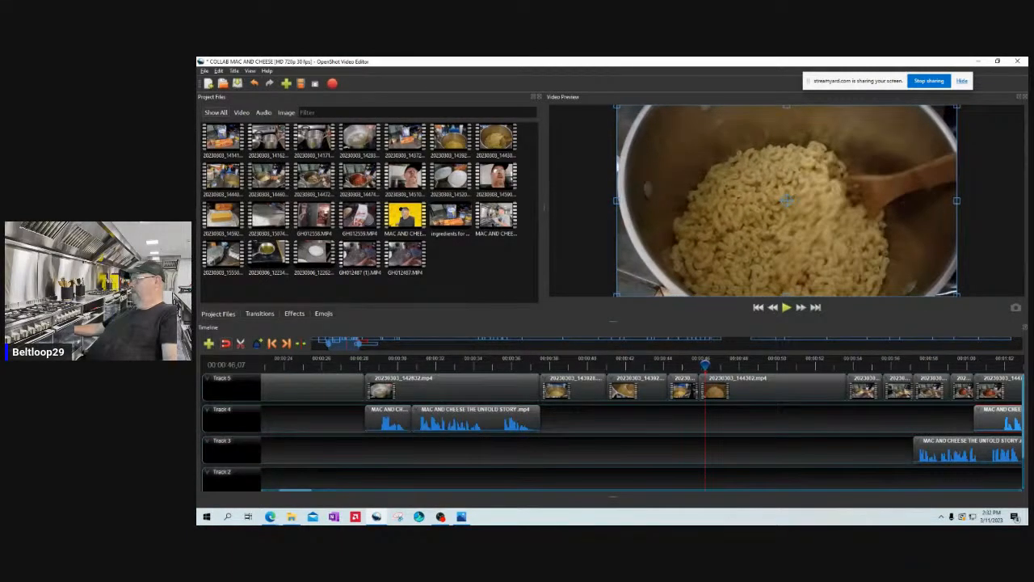
- Show the audio waveform of the pasta-stirring clip at the playhead on Track 5
right_click(730, 383)
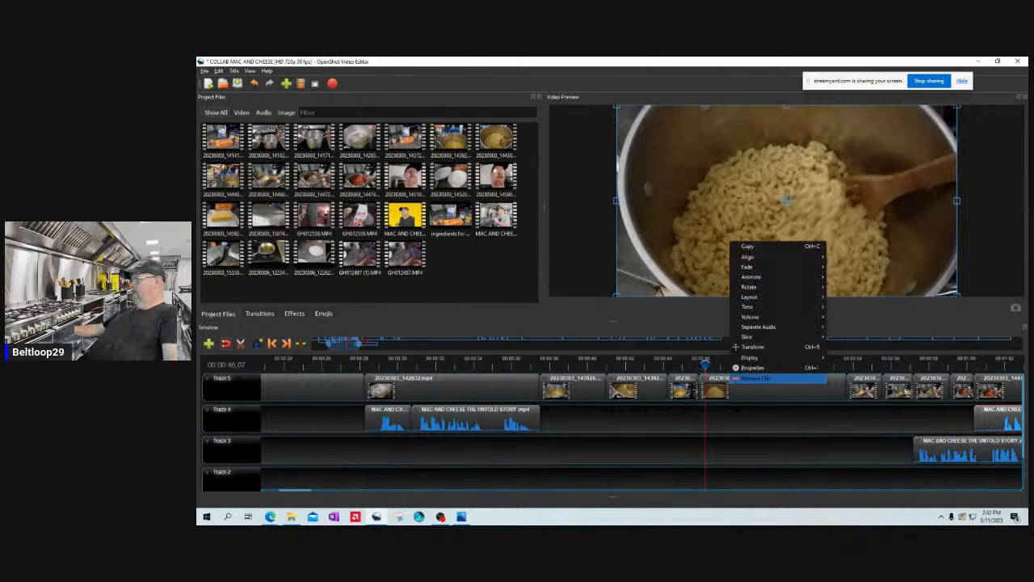
mouse_move(751, 357)
click(857, 358)
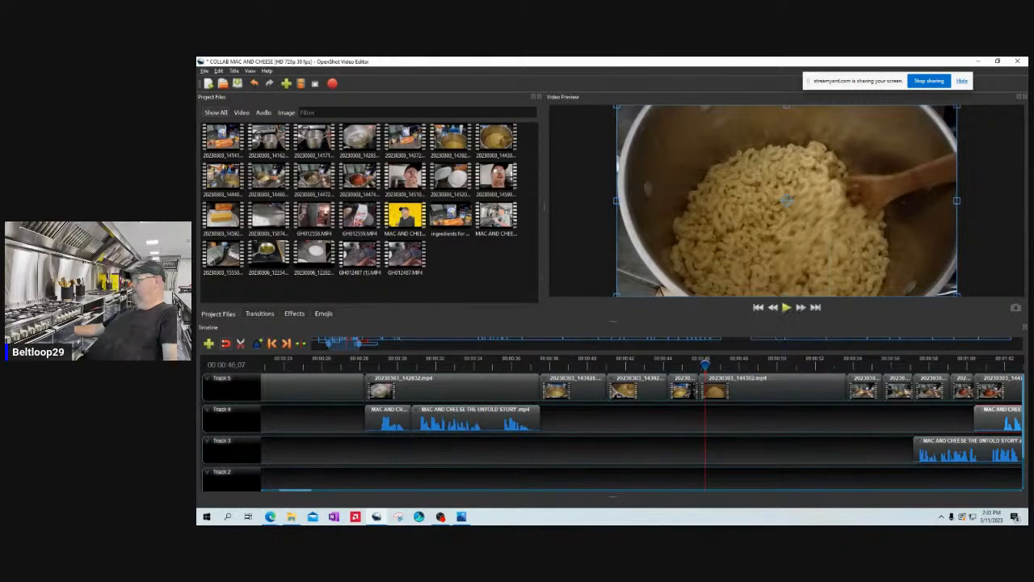
right_click(715, 384)
mouse_move(736, 361)
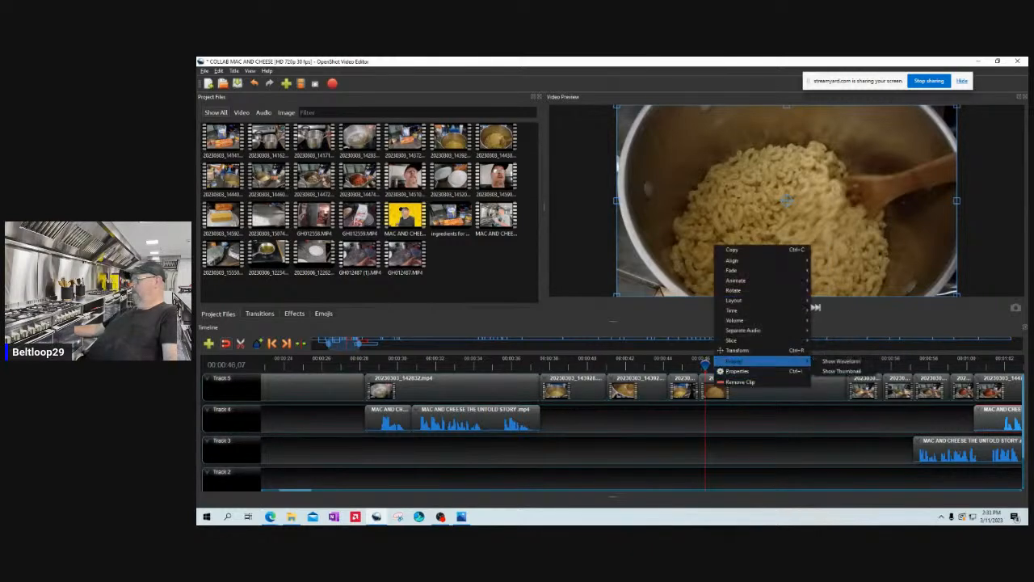
click(844, 360)
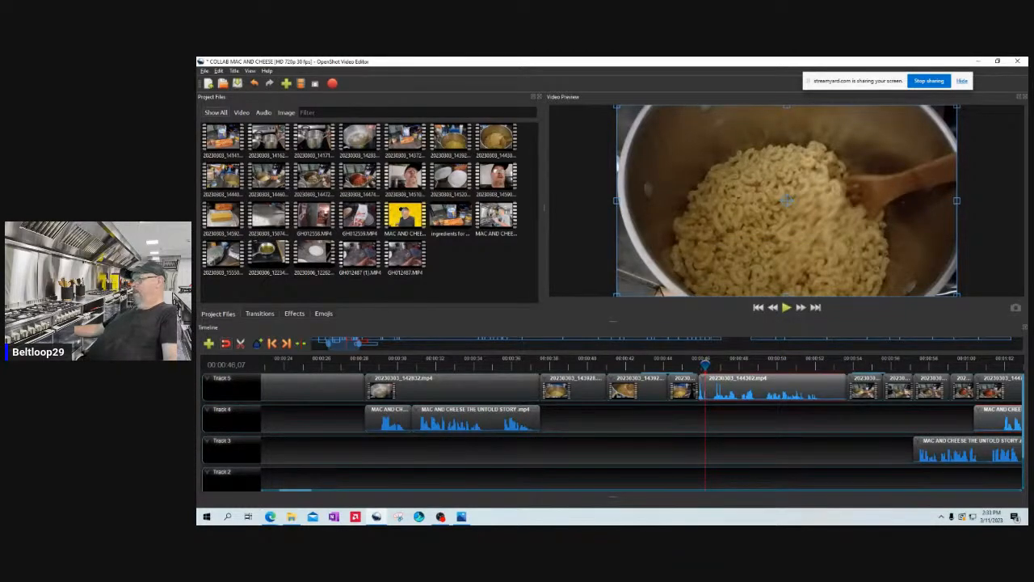
- Slice the pasta-stirring clip at 00:00:46,09, keeping only the right side, and move it back against the preceding clip on Track 5
drag(331, 344, 339, 343)
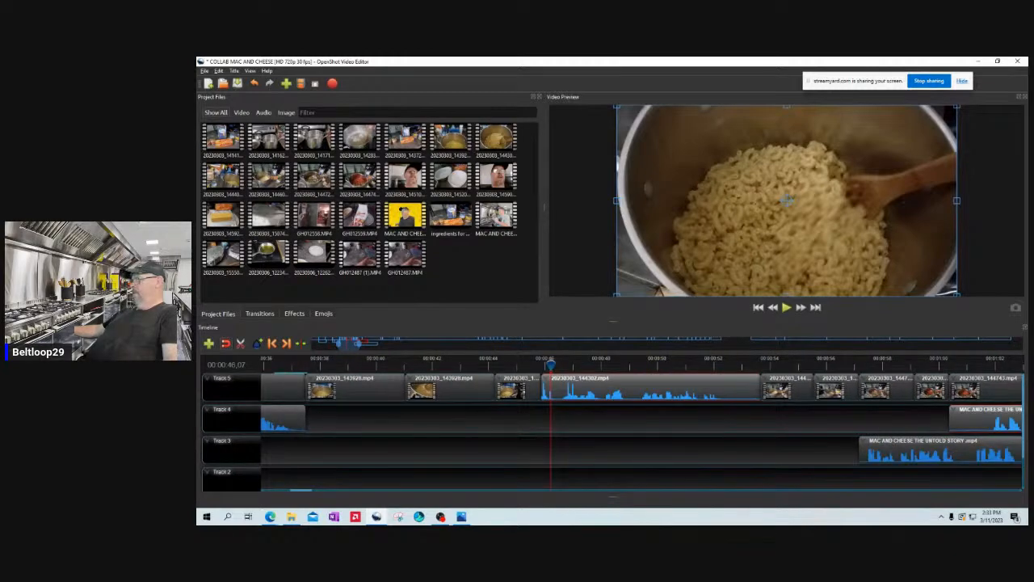
key(Left)
key(Left)
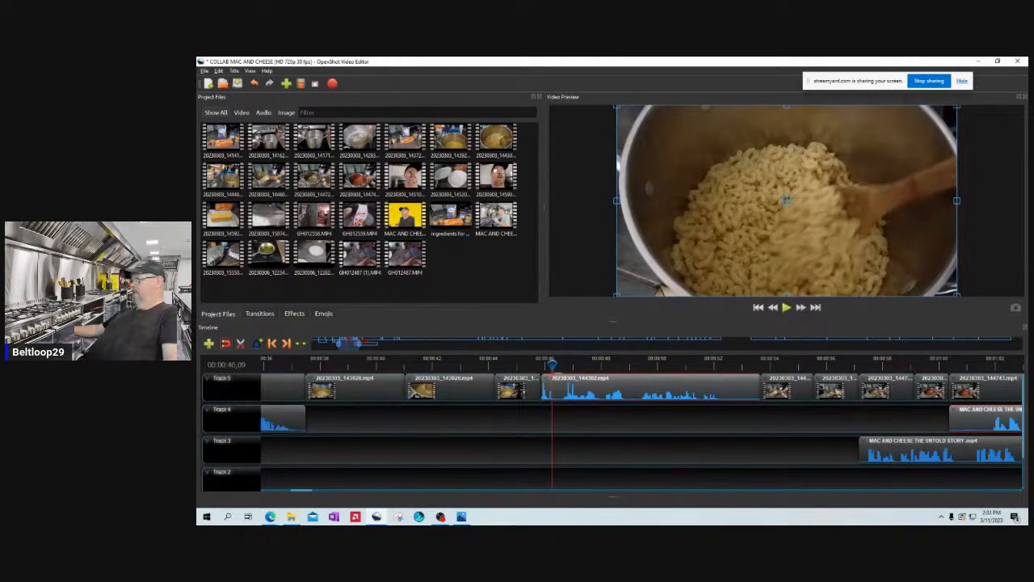
right_click(552, 364)
mouse_move(575, 367)
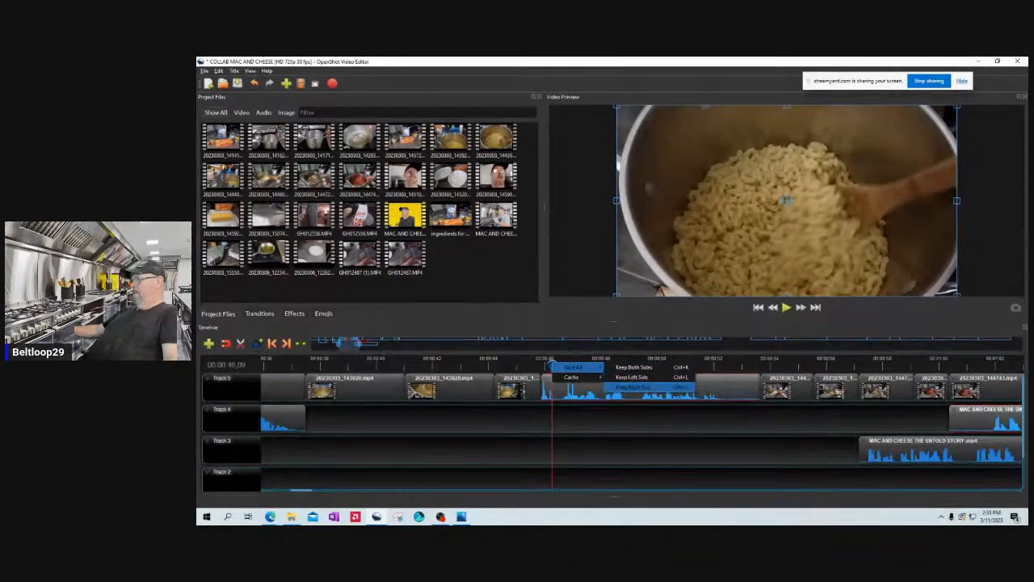
click(634, 387)
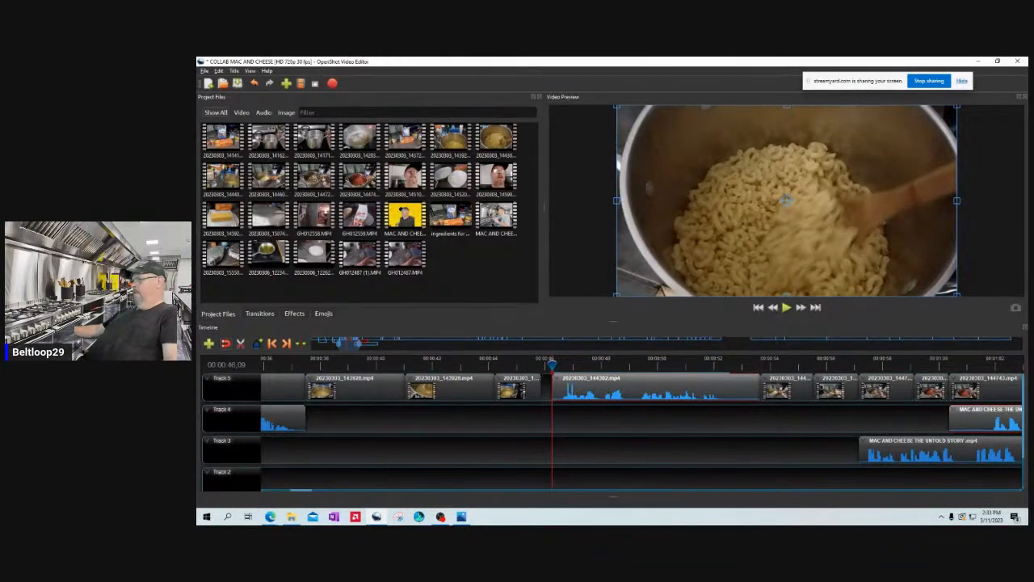
drag(634, 388, 623, 387)
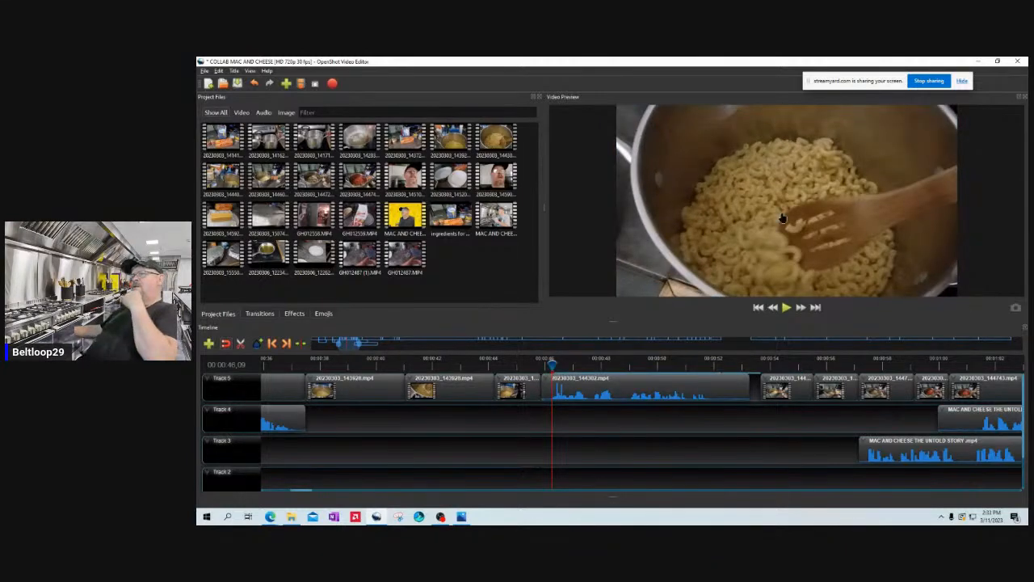
- Switch to the YouTube page in the browser and change to the cooking channel's account
key(alt+Tab)
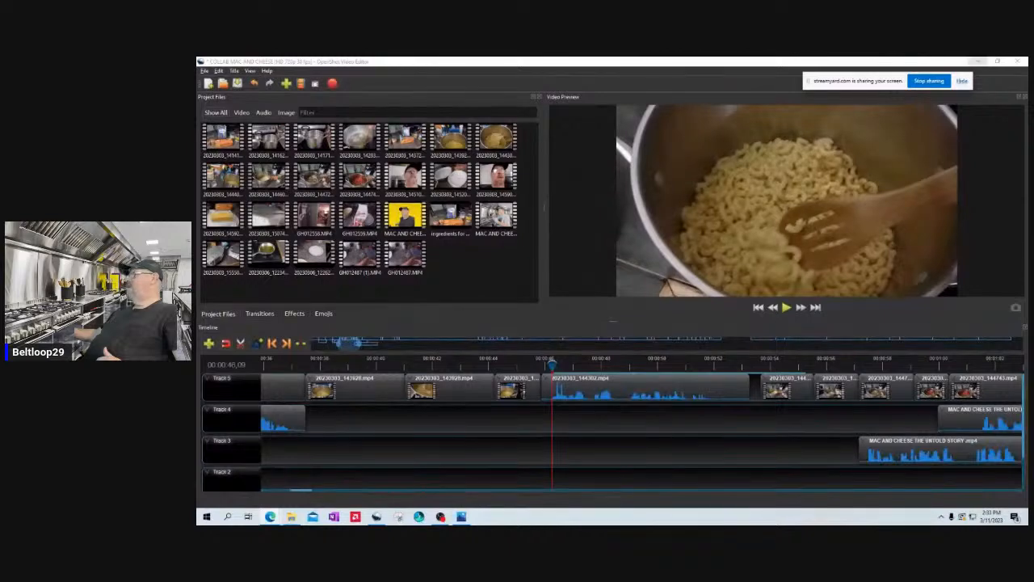
click(977, 62)
click(884, 64)
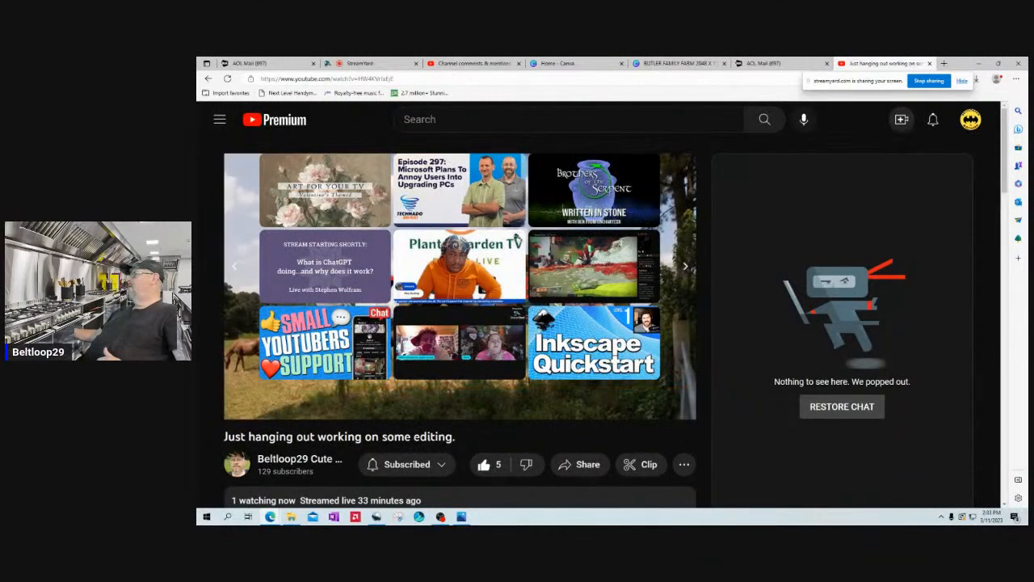
click(971, 119)
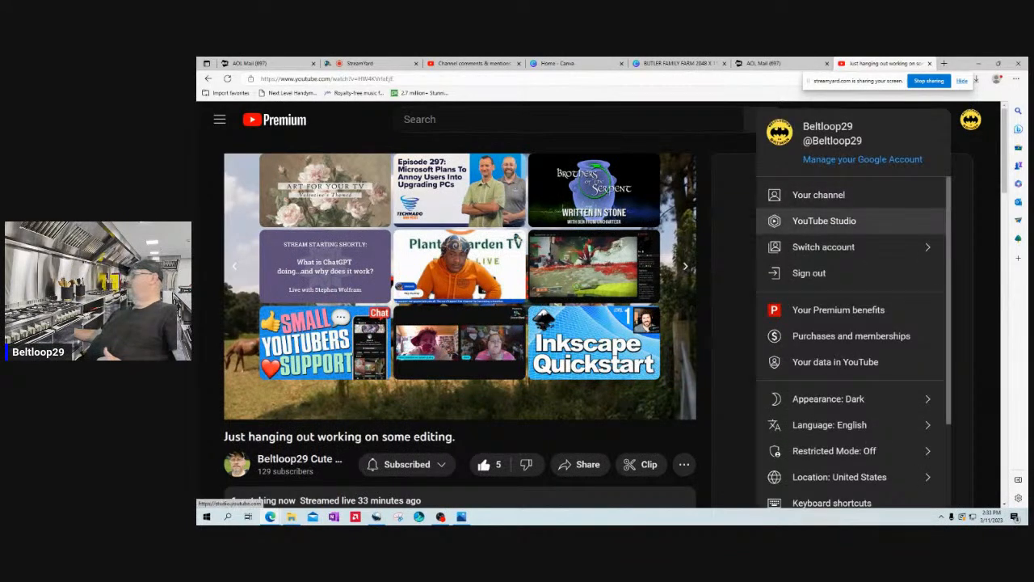
click(823, 247)
click(824, 246)
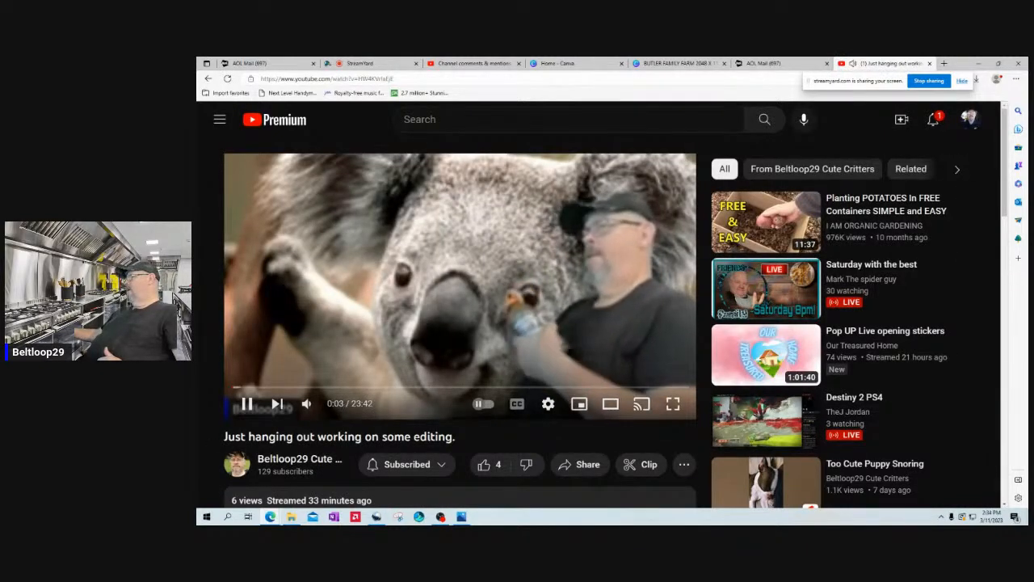
- Look over the "Just hanging out working on some editing." video page, including its description and comments
scroll(598, 323, down, 2)
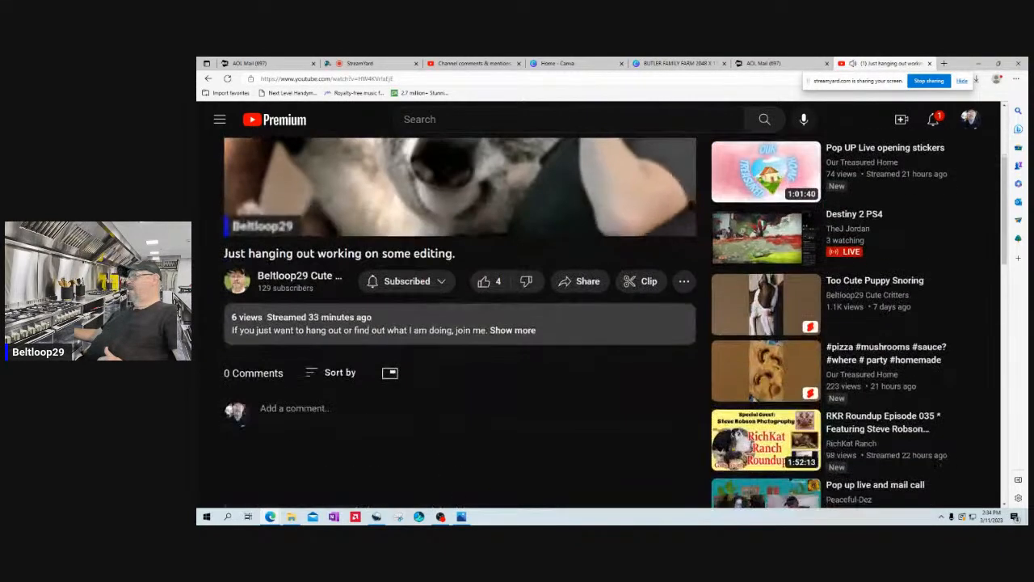
scroll(614, 347, up, 2)
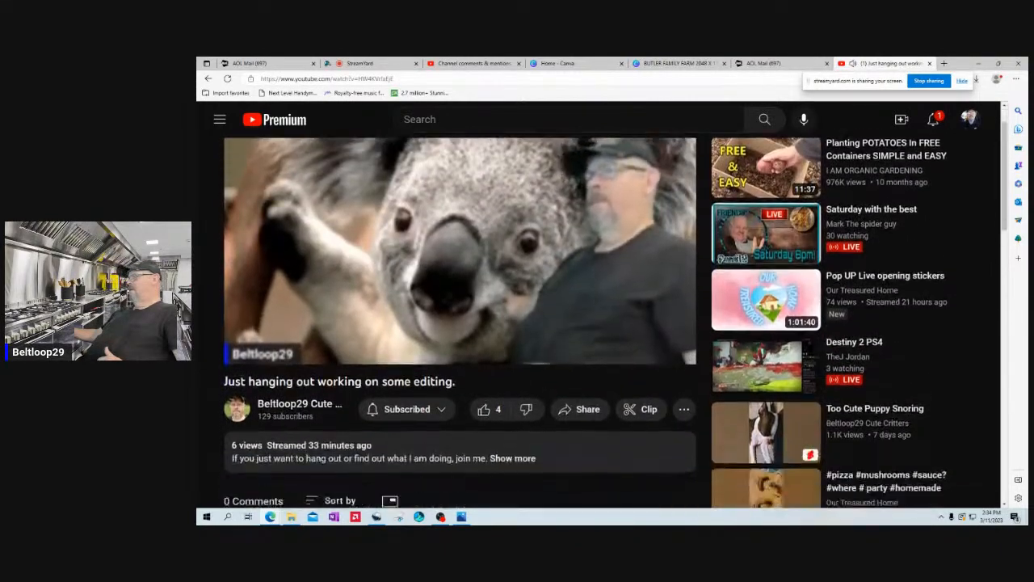
scroll(489, 355, down, 1)
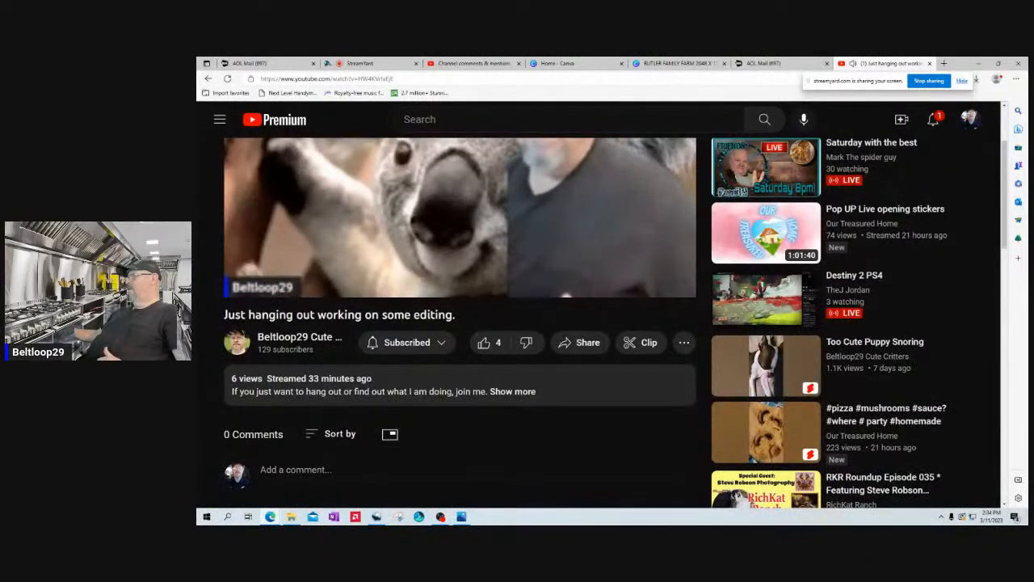
scroll(598, 323, down, 2)
scroll(598, 323, up, 3)
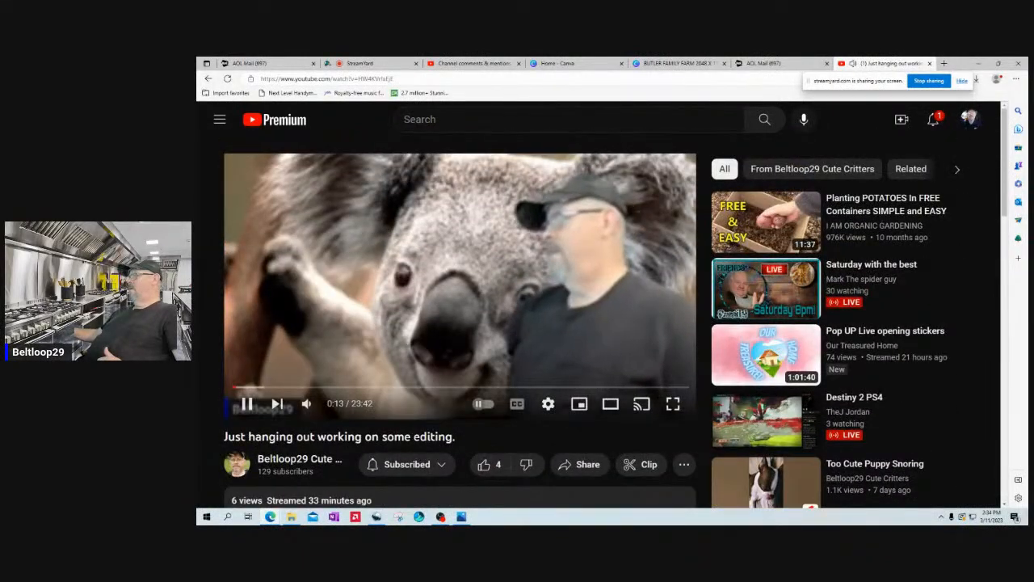
scroll(598, 323, down, 1)
scroll(598, 324, up, 1)
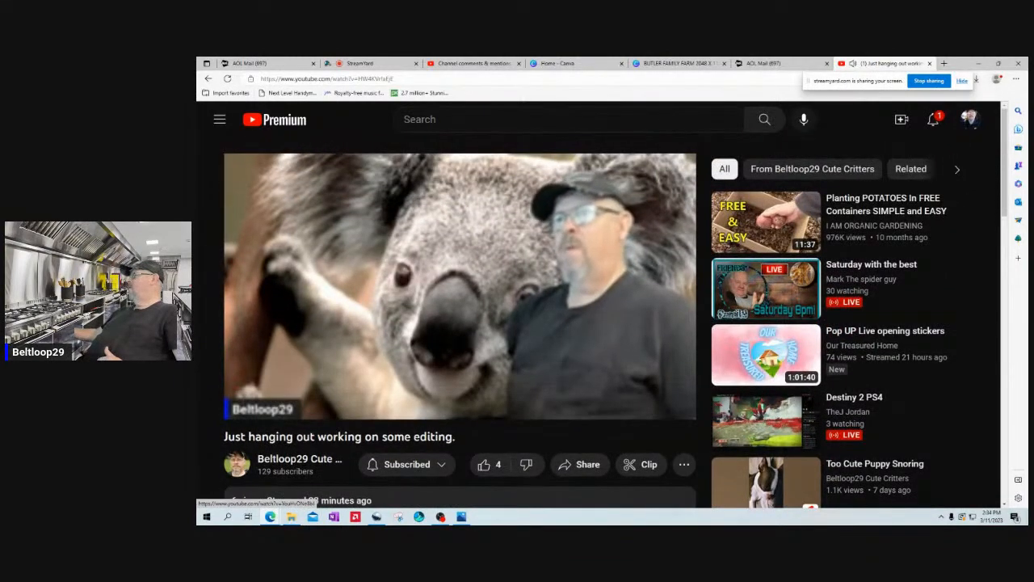
- Open the live stream "EDITING A COOKING VIDEO. COME CHAT WITH ME." from the account's own channel and dismiss the moderation notice
click(970, 119)
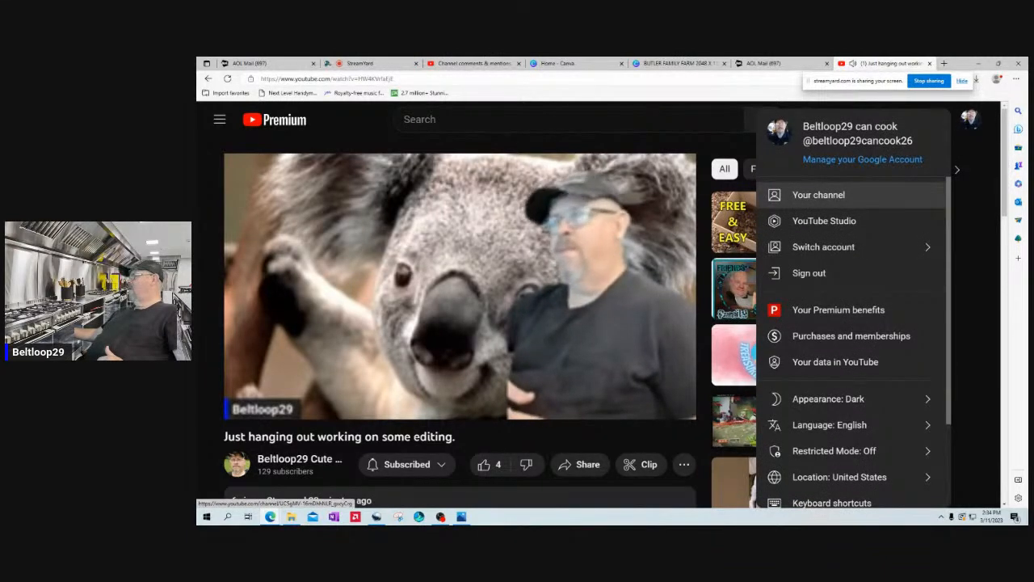
click(818, 194)
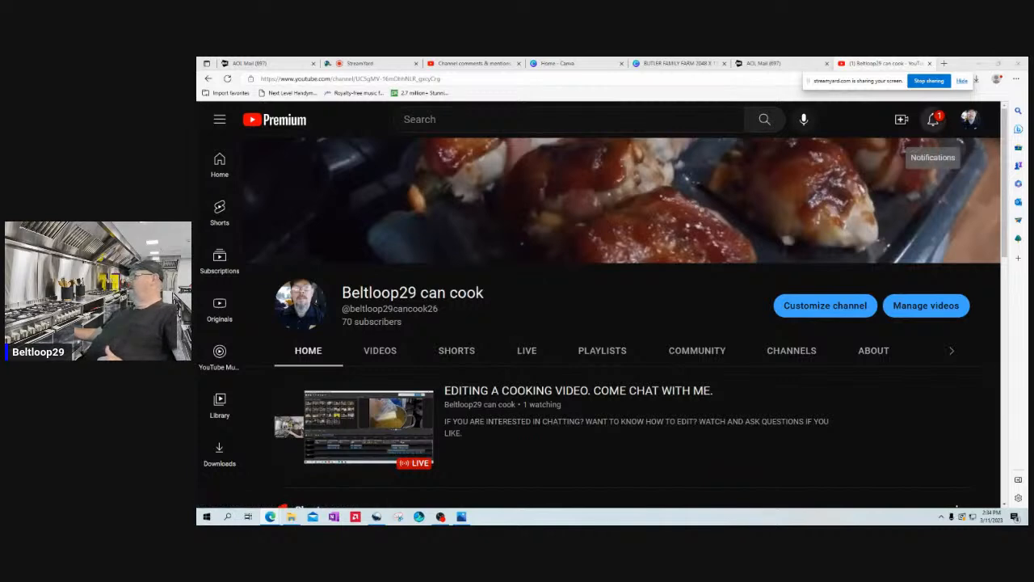
click(420, 408)
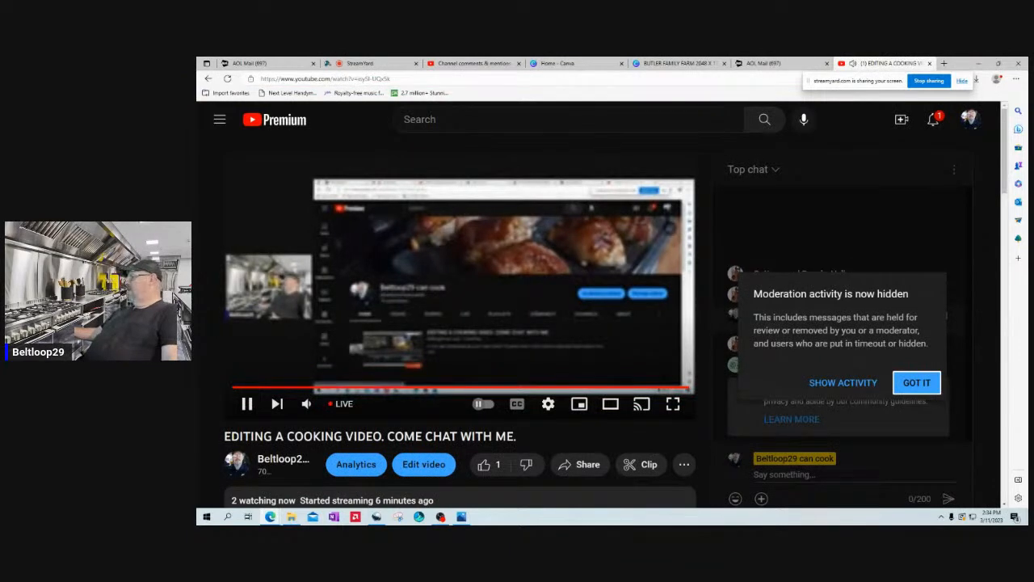
click(916, 382)
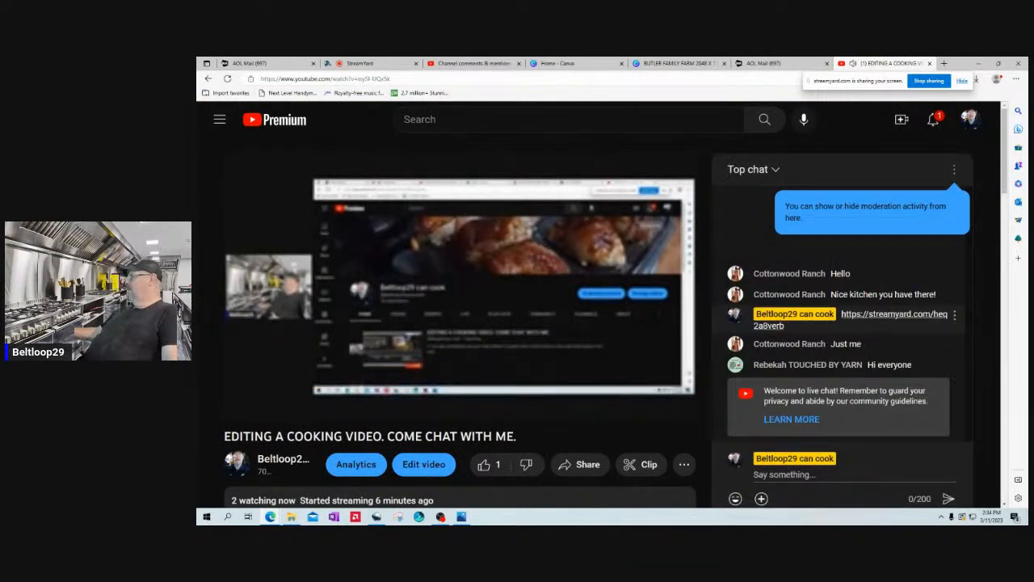
- Pin the channel's StreamYard link message in the live chat and mute the stream's player
click(954, 314)
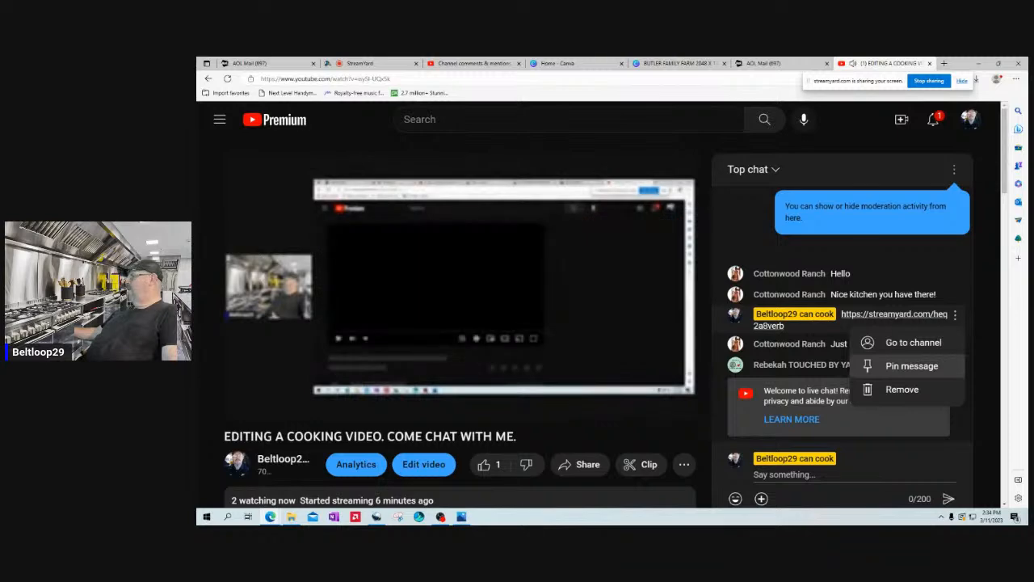
click(911, 365)
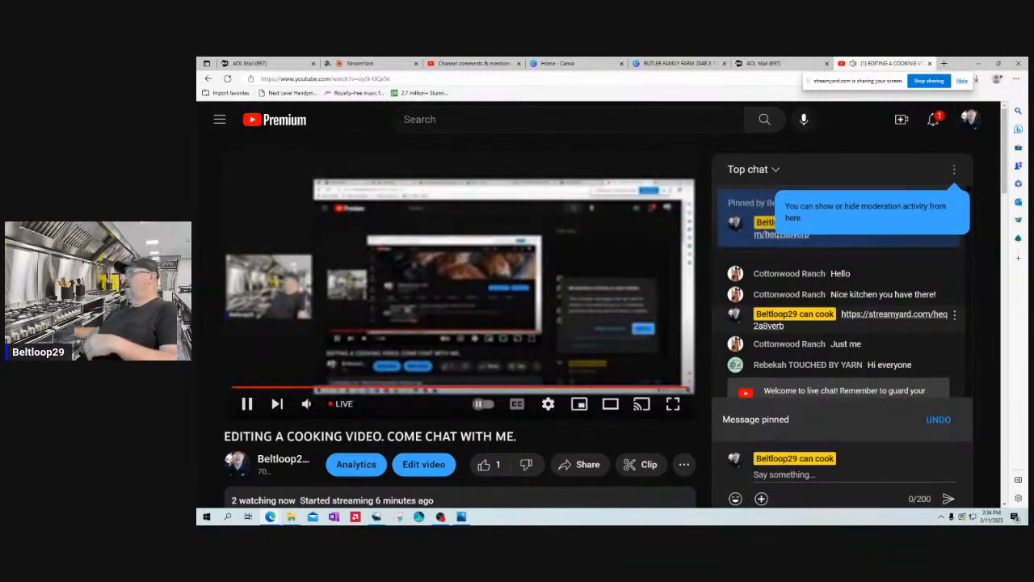
click(307, 403)
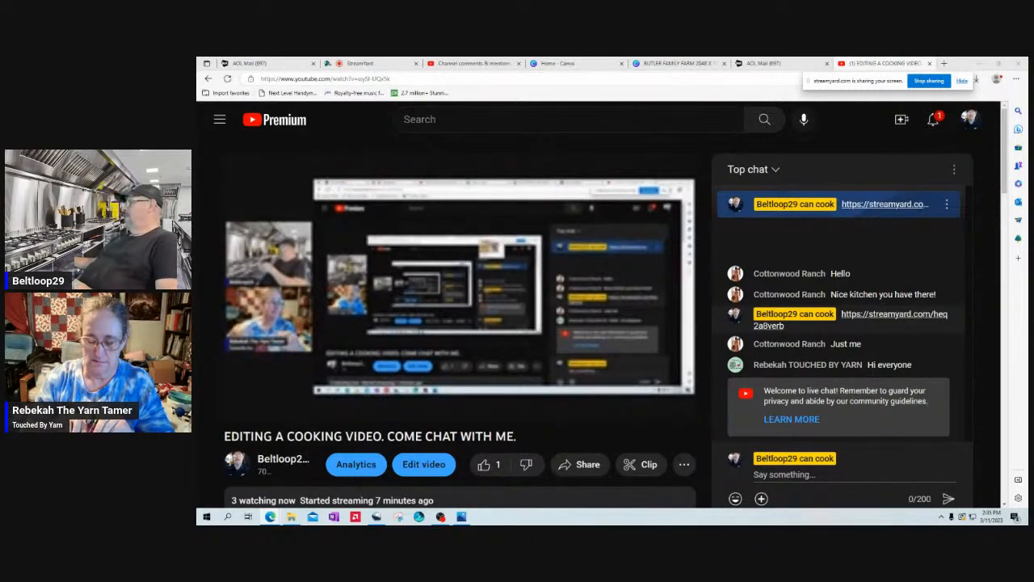
- Toggle the moderation activity display for the live chat and dismiss the managing-moderators notice
click(953, 169)
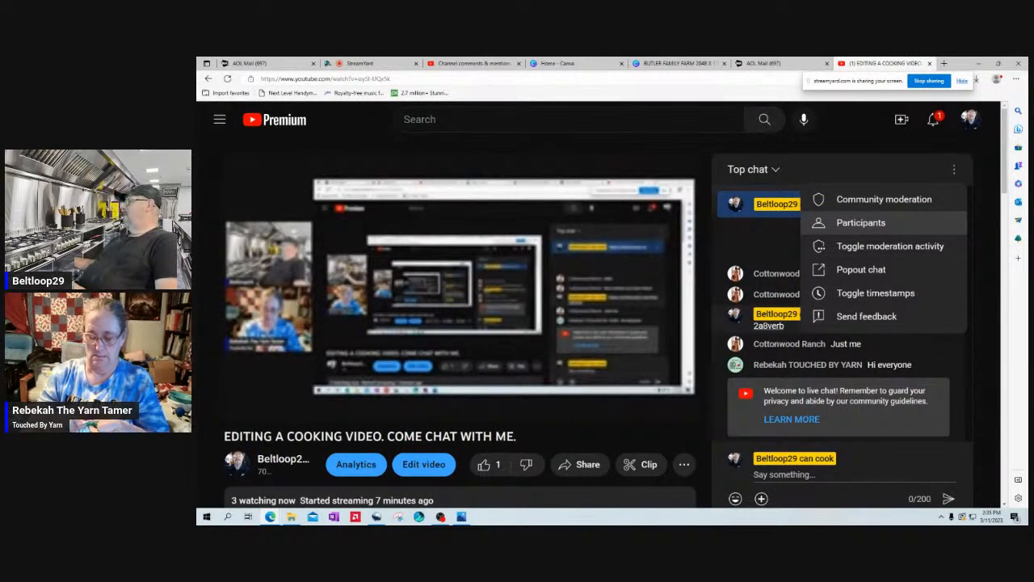
click(889, 246)
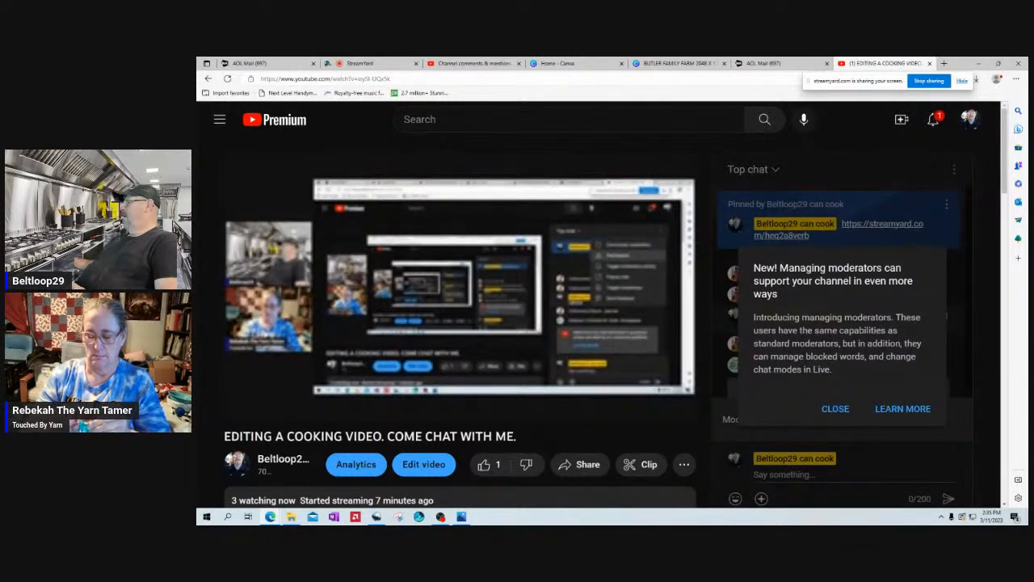
click(835, 409)
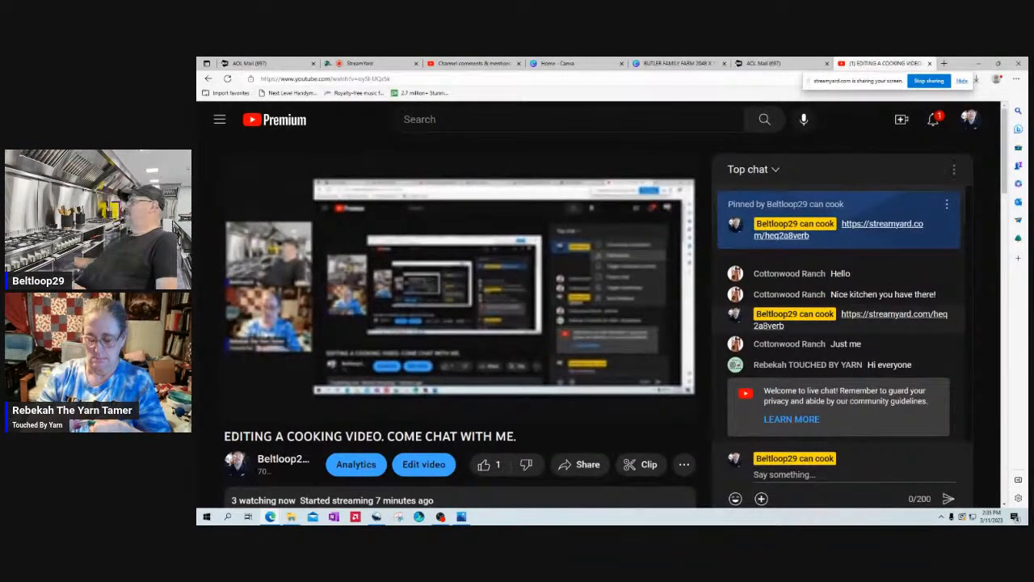
- Pop the live chat out into its own window and move that window off the shared screen
click(954, 169)
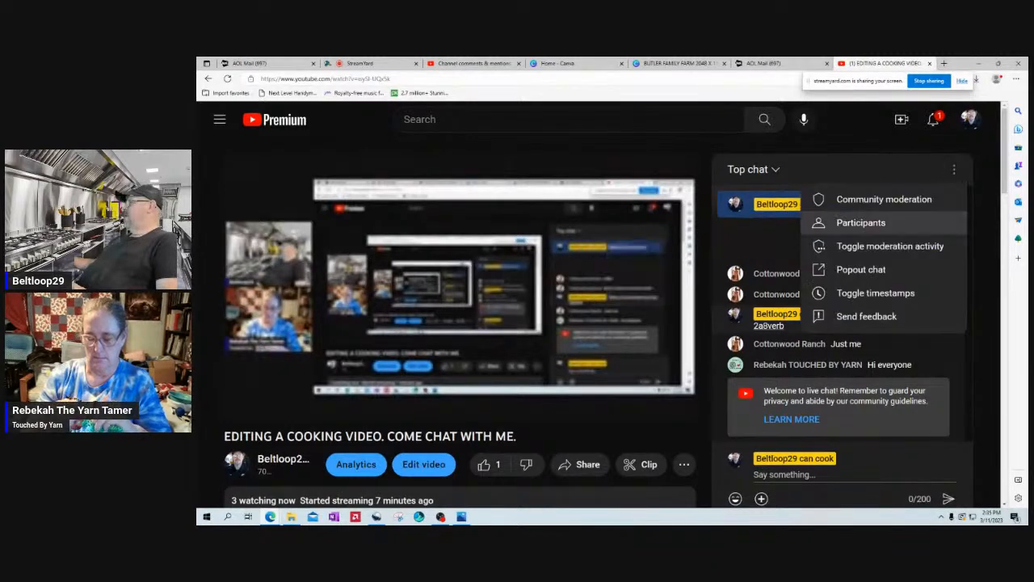
click(861, 269)
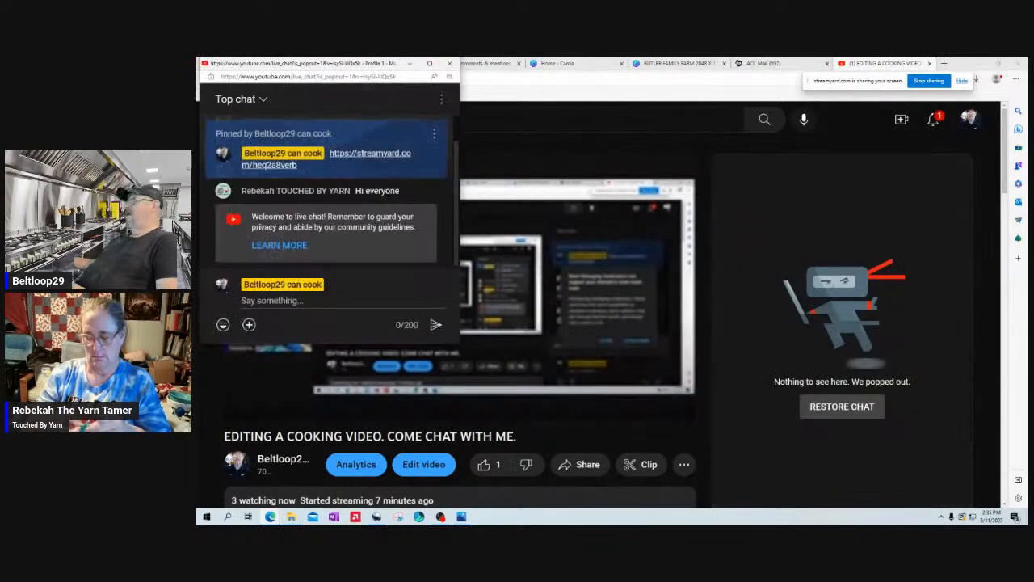
drag(323, 63, 60, 89)
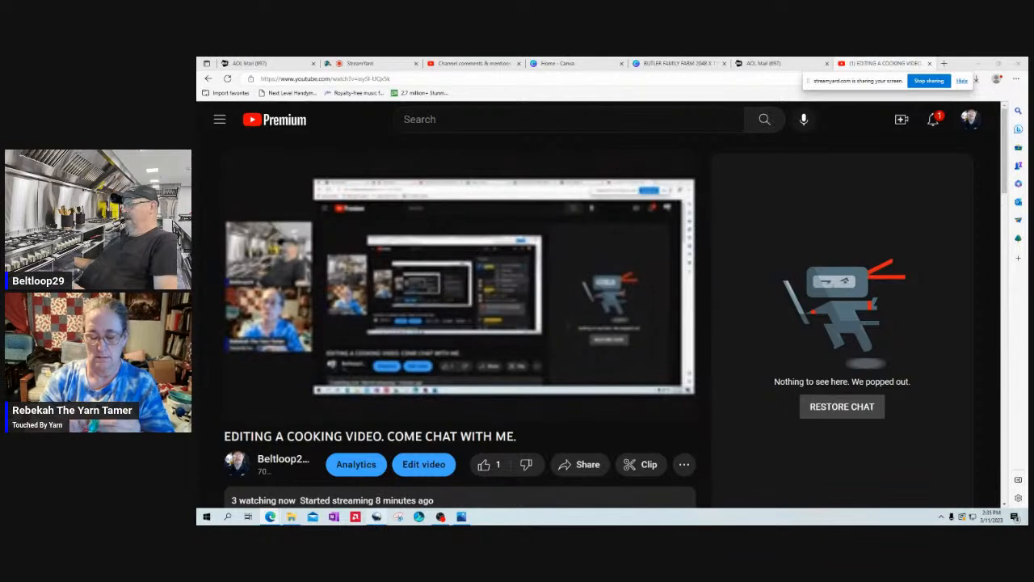
- Switch to the OpenShot project and make the Track 5 clip 20230303_144302.mp4 show its thumbnail instead of the waveform
key(alt+Tab)
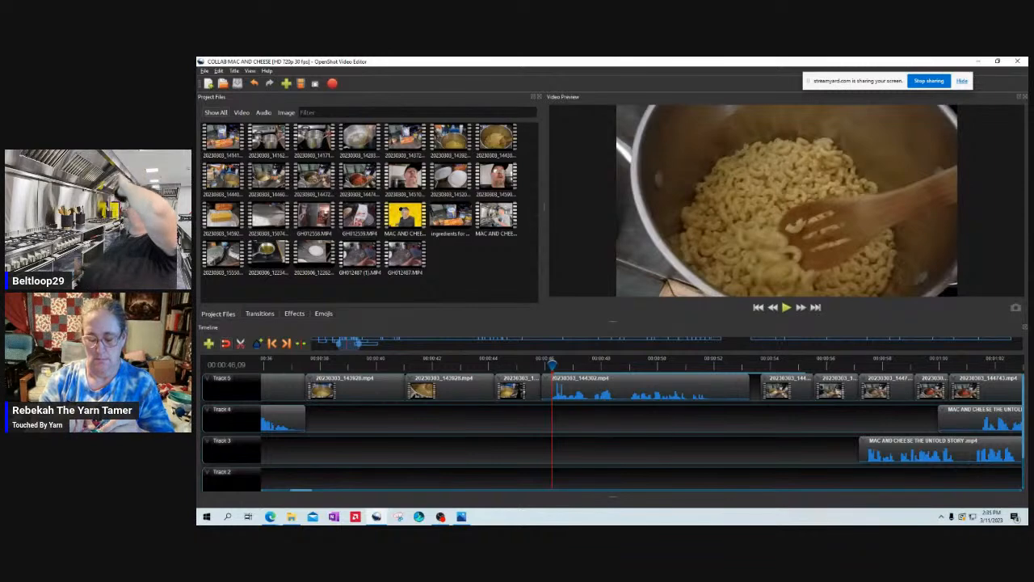
drag(551, 366, 515, 366)
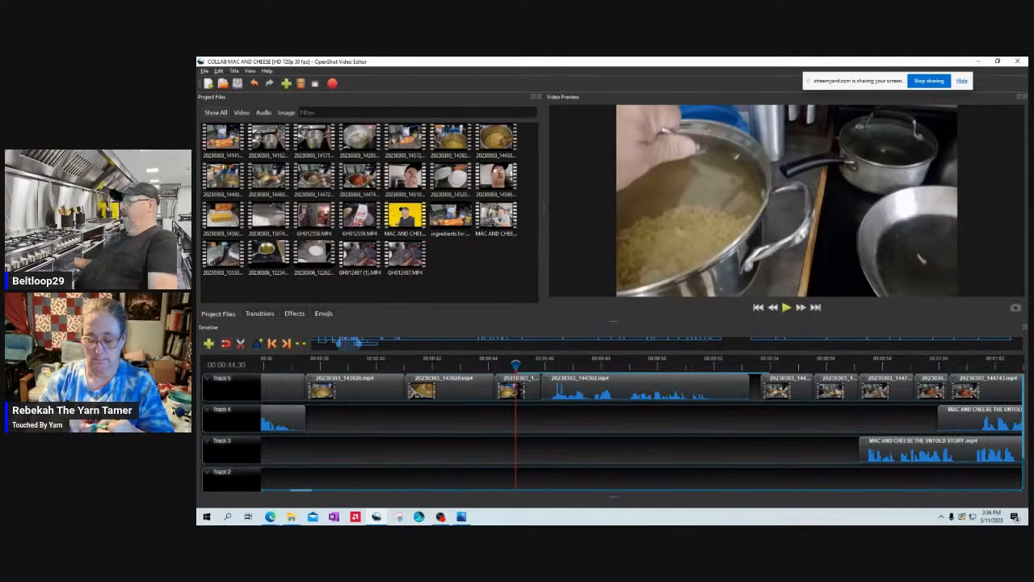
drag(515, 365, 554, 365)
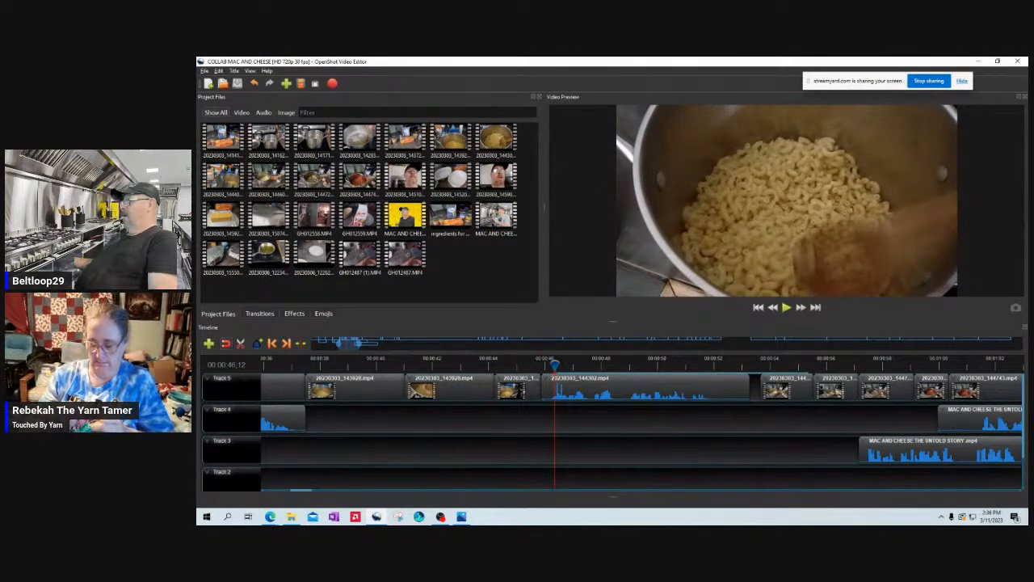
right_click(628, 387)
mouse_move(646, 441)
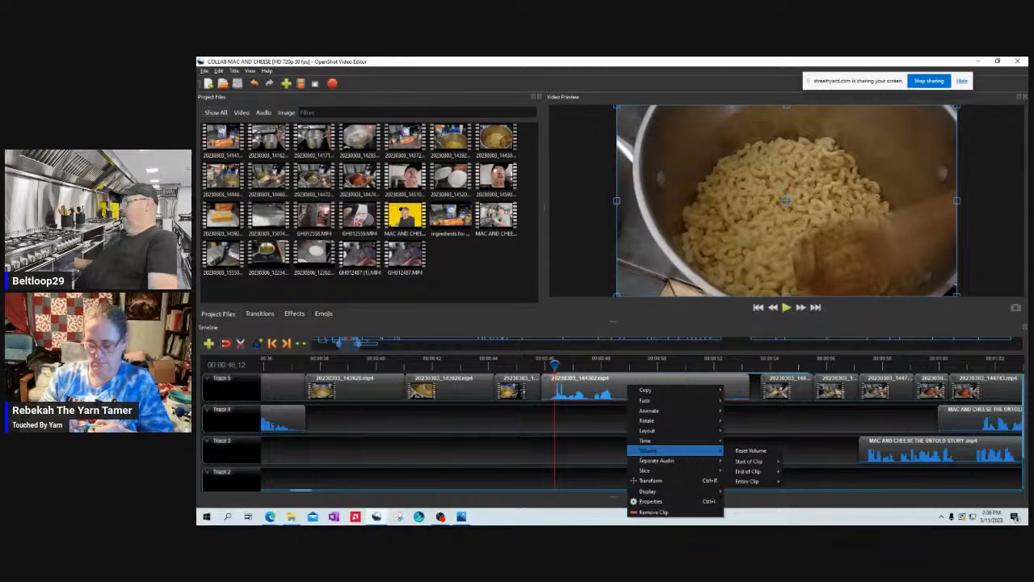
mouse_move(646, 491)
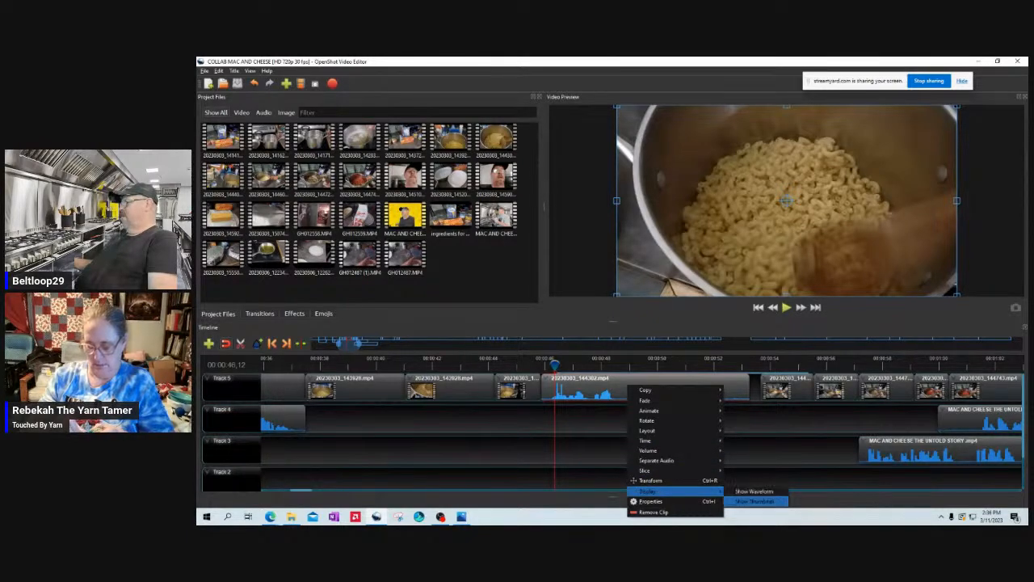
click(754, 501)
click(711, 448)
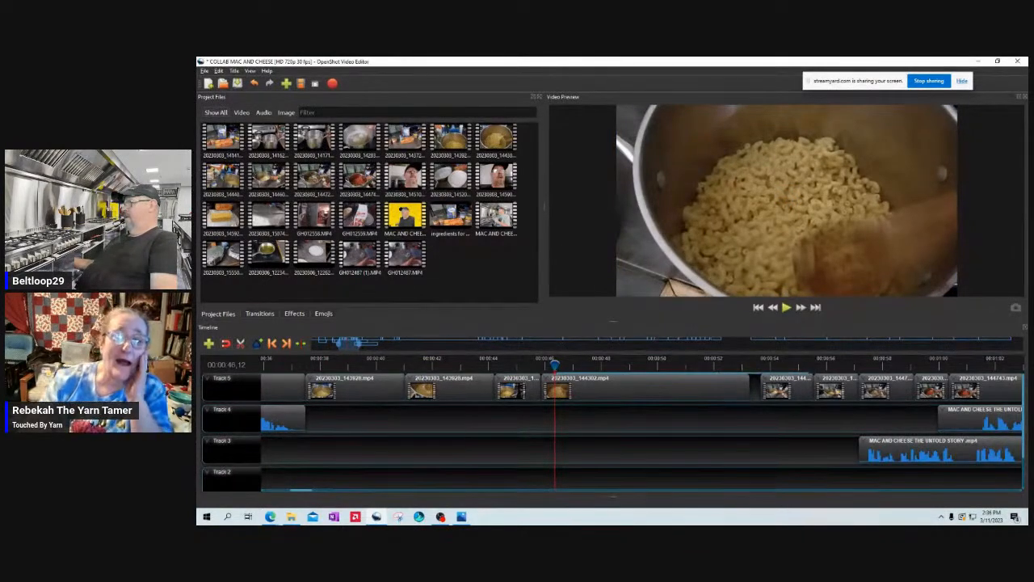
- Review the Track 5 macaroni clips from about 0:37 to the end of 20230303_144302.mp4
click(521, 364)
drag(521, 365, 308, 365)
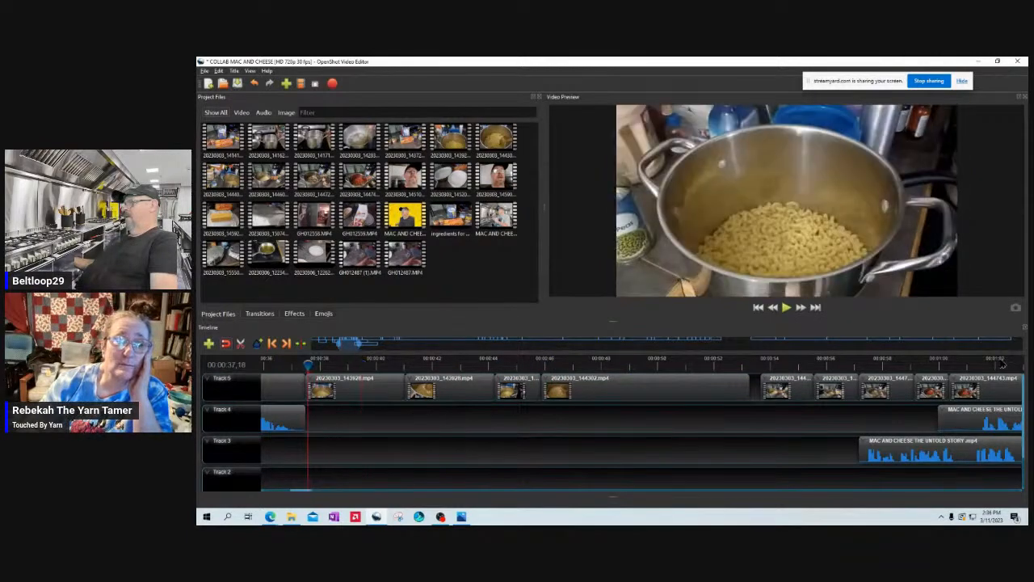
key(space)
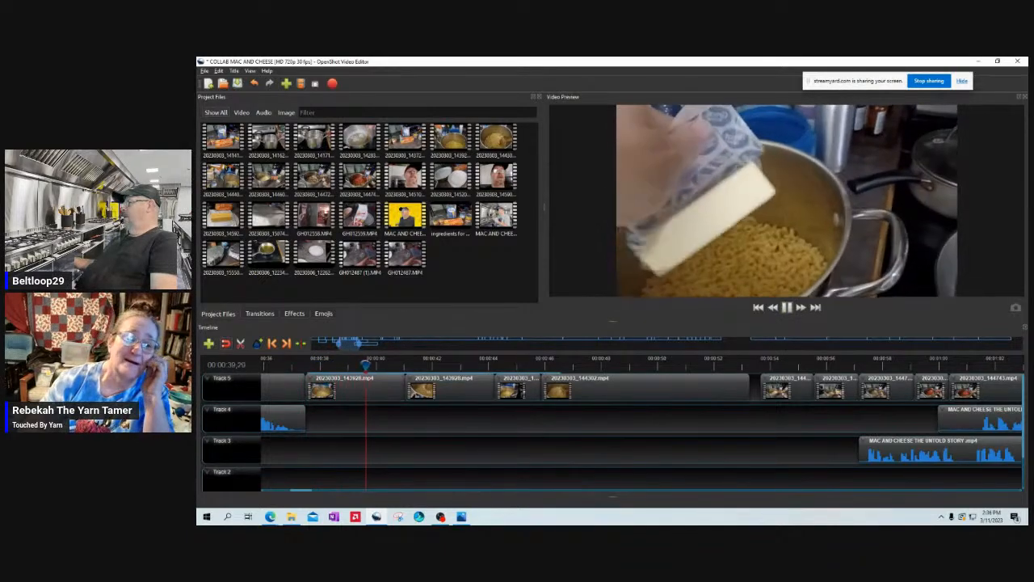
key(space)
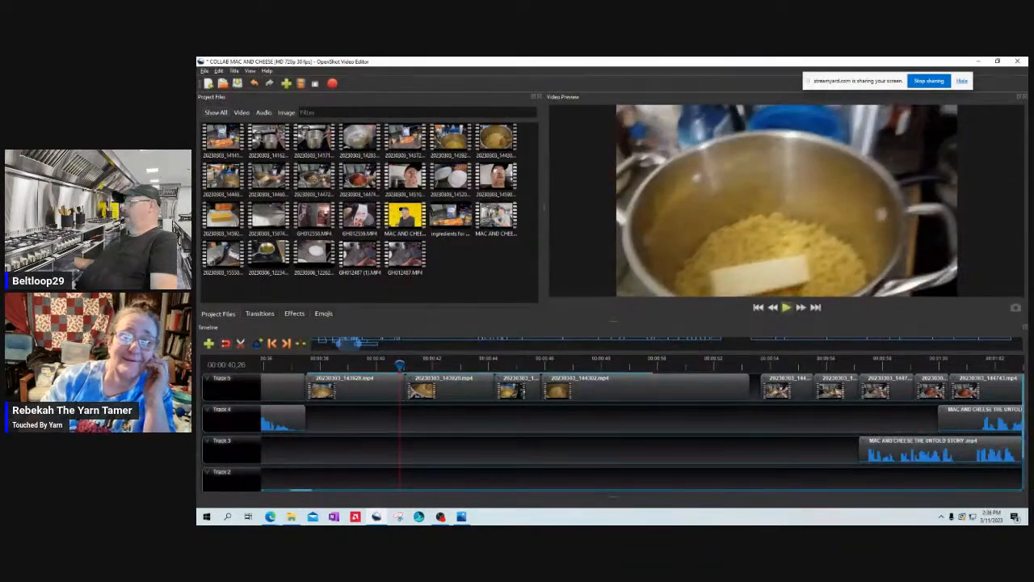
key(space)
key(space)
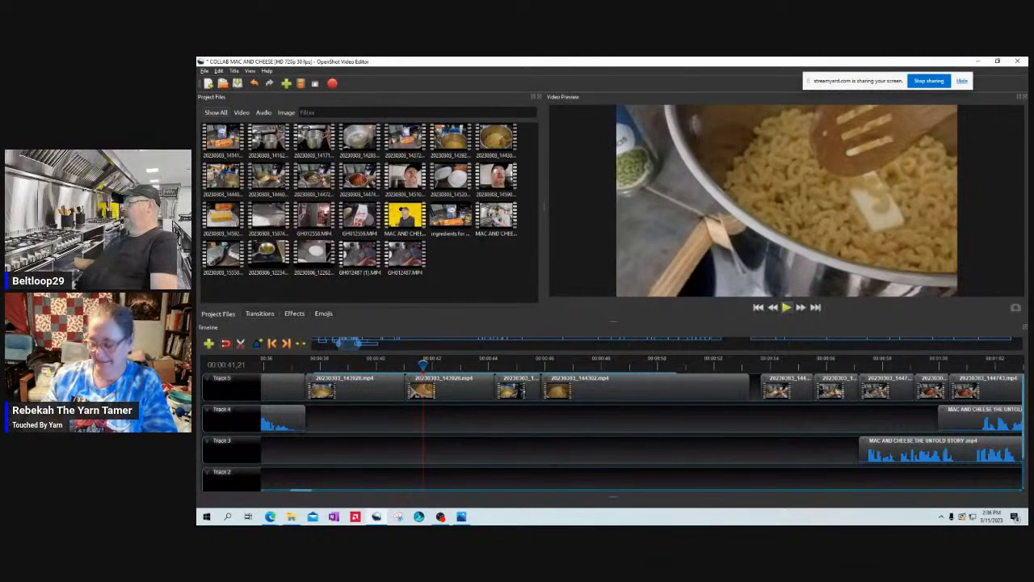
key(space)
key(space)
drag(435, 365, 741, 365)
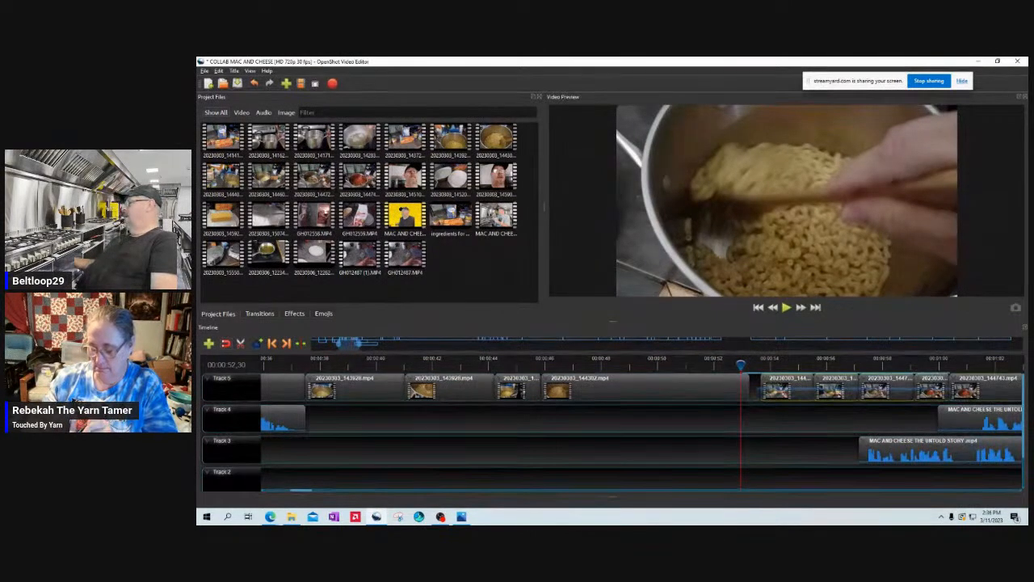
- Shift the Track 5 clips that follow 20230303_144302.mp4 earlier to close the gap after it
drag(1006, 389, 1016, 389)
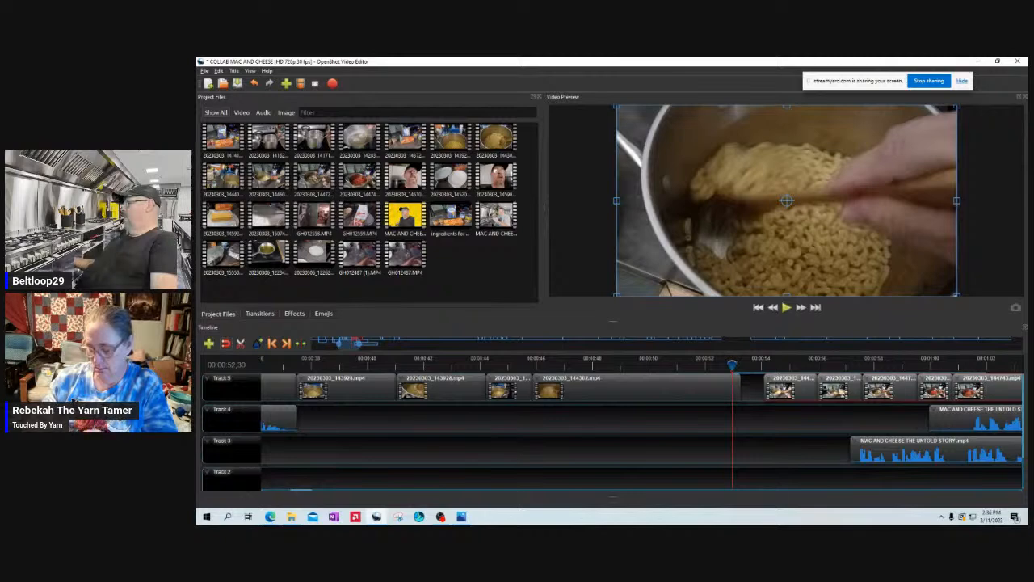
click(1002, 389)
mouse_move(1002, 389)
mouse_down()
mouse_move(990, 389)
mouse_move(1002, 390)
mouse_up()
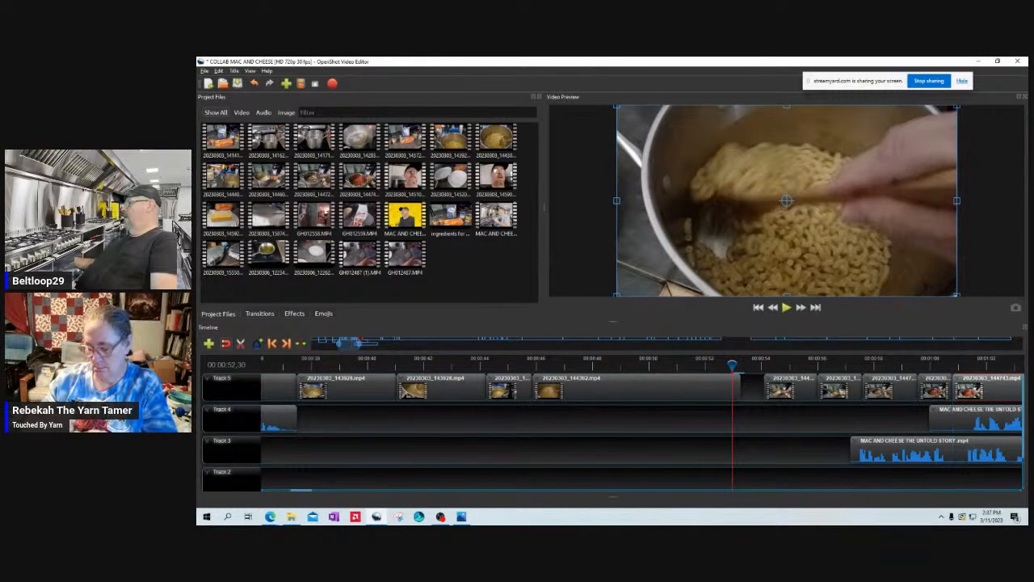
key(Escape)
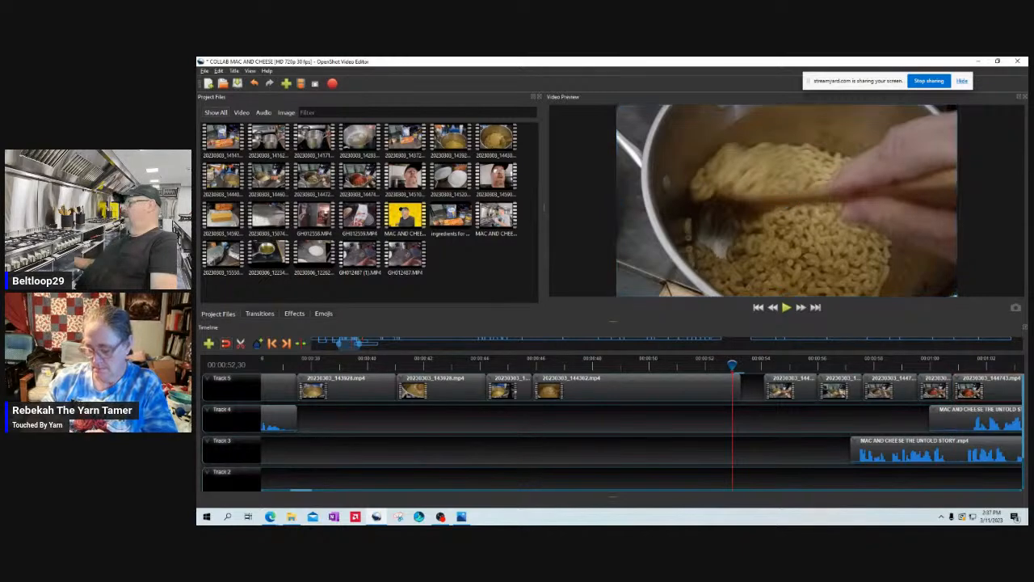
drag(755, 373, 962, 394)
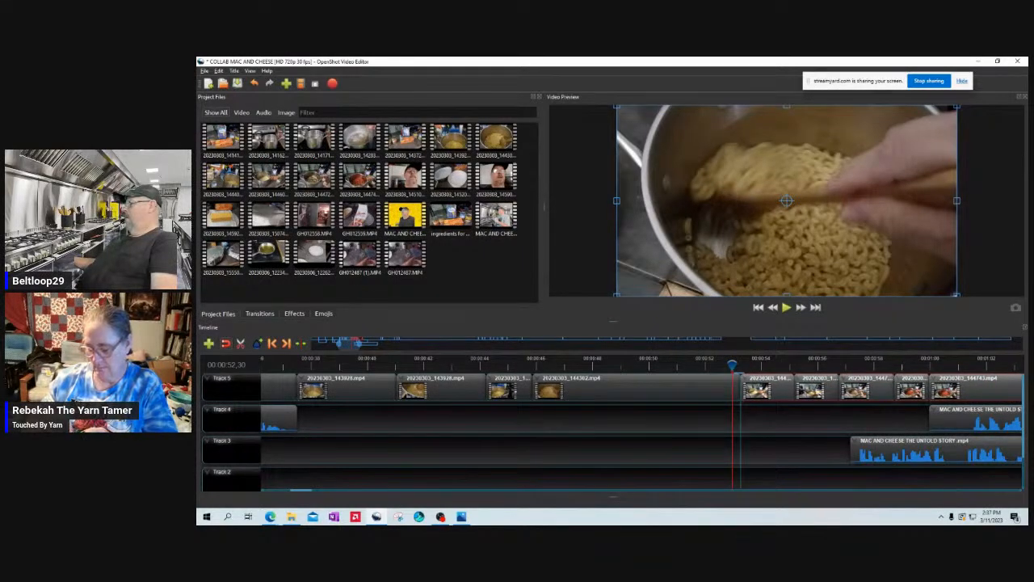
- Play the joined Track 5 clips and look through the section accompanied by the Track 3 and Track 4 narration
key(space)
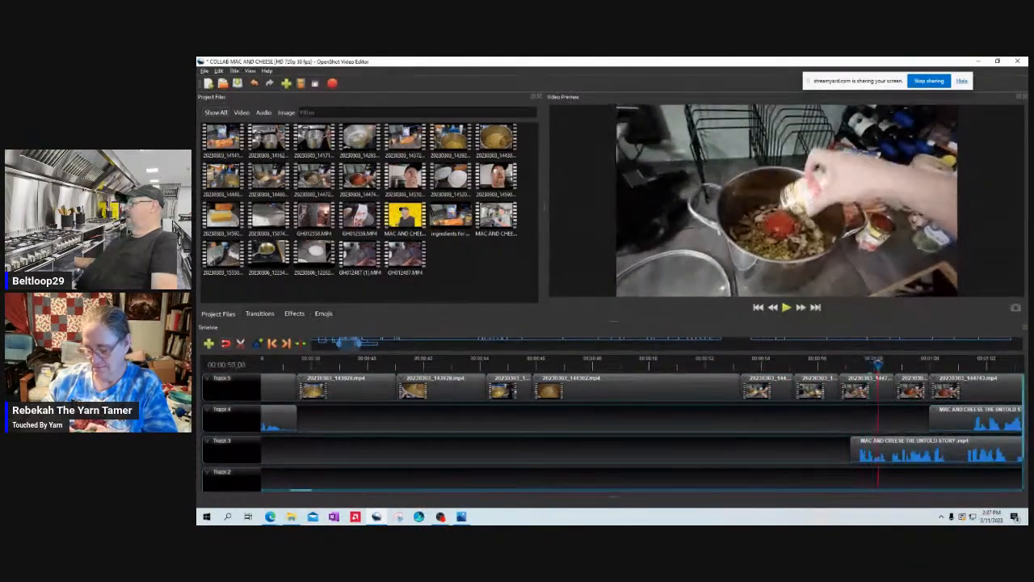
drag(941, 365, 730, 365)
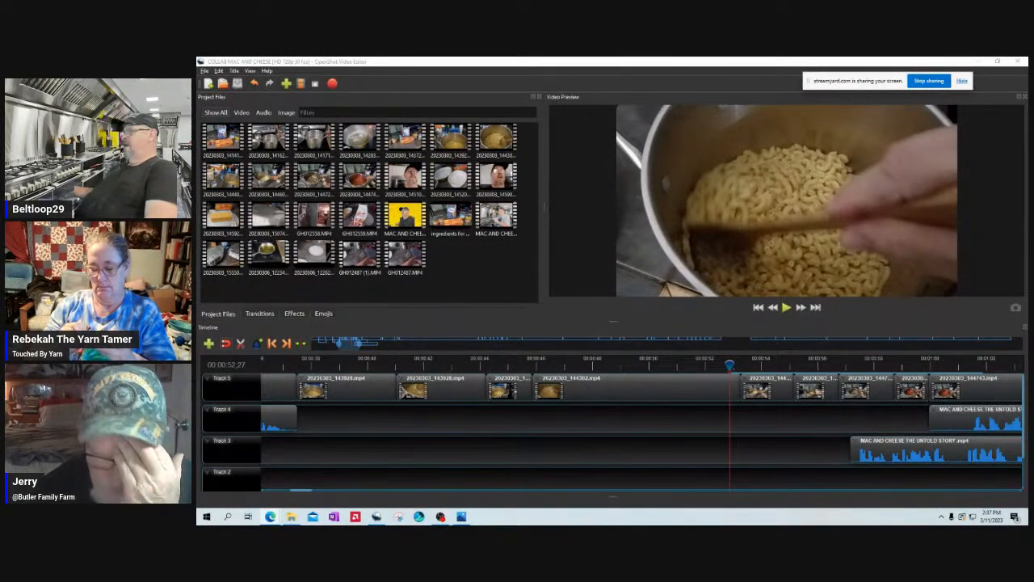
drag(358, 344, 510, 344)
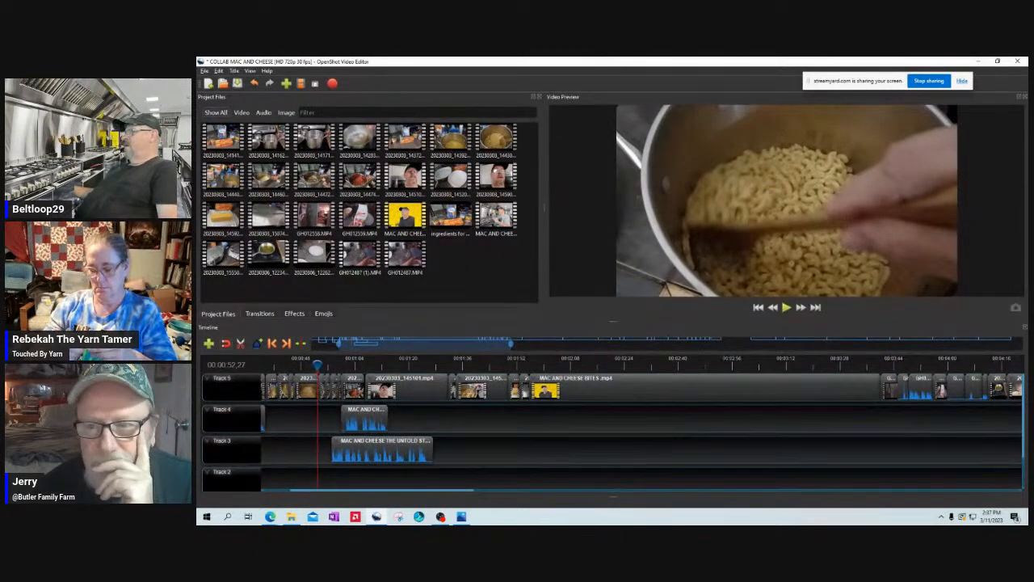
drag(317, 366, 433, 365)
drag(447, 366, 366, 366)
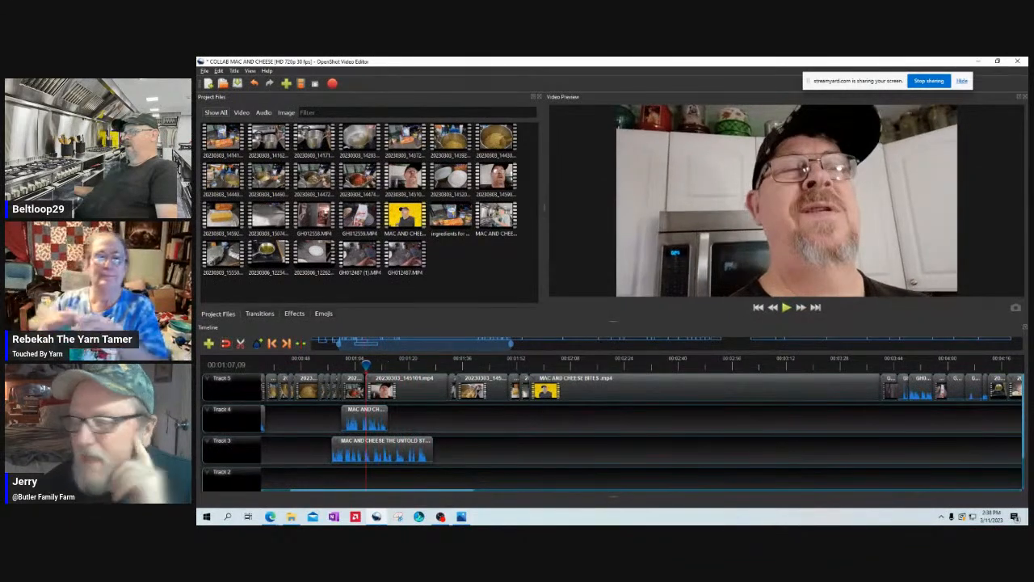
- Move the Track 3 narration clip later, starting at about 2:16, and preview the tomato-stirring section with the Track 4 narration
drag(379, 449, 646, 448)
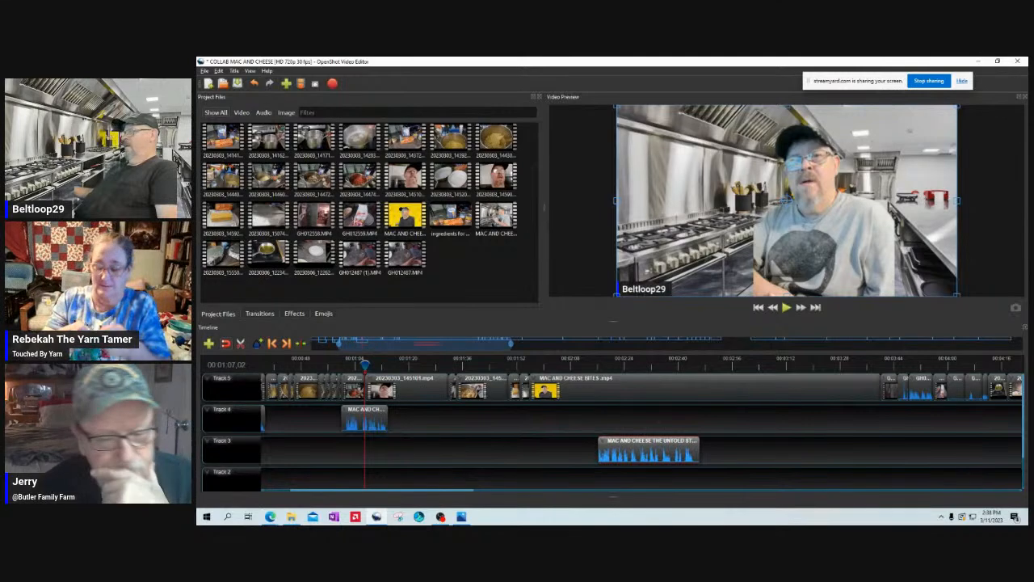
drag(365, 366, 344, 365)
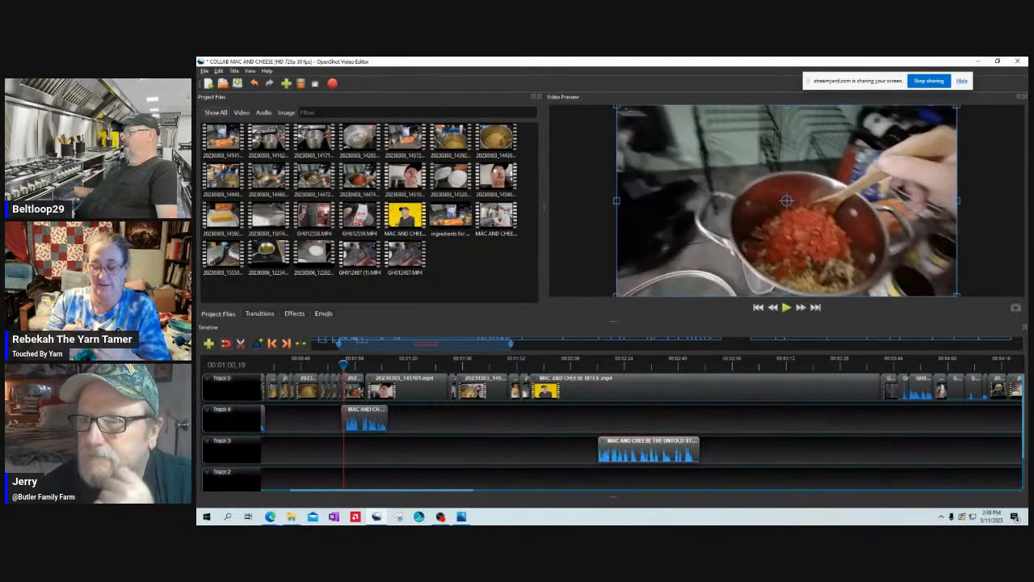
key(space)
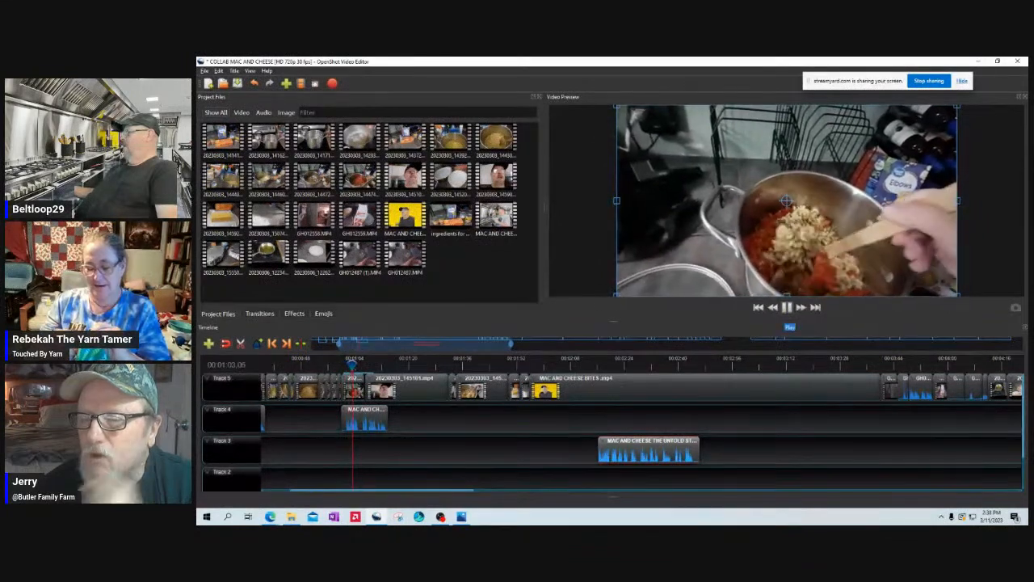
key(space)
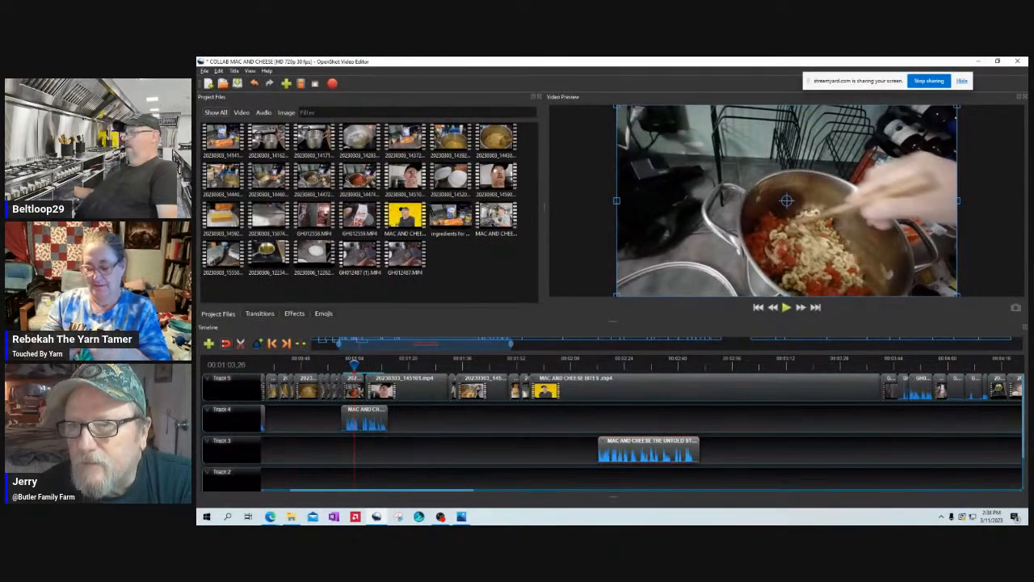
- Try starting the last Track 4 narration clip at about 0:46, near the start of 20230303_144302.mp4, and play that section
drag(364, 424, 314, 425)
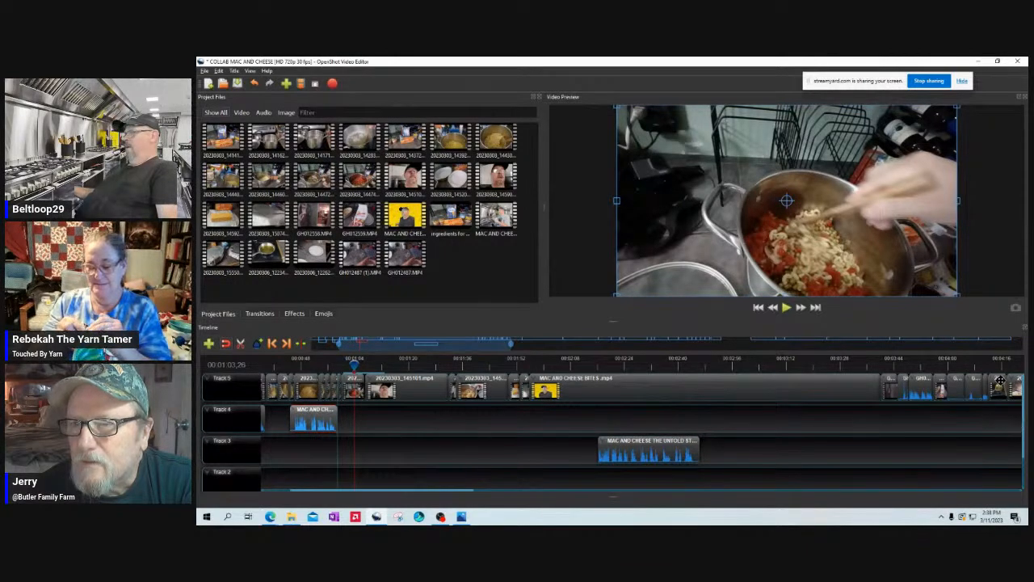
drag(353, 367, 295, 367)
drag(387, 343, 360, 343)
drag(435, 418, 440, 419)
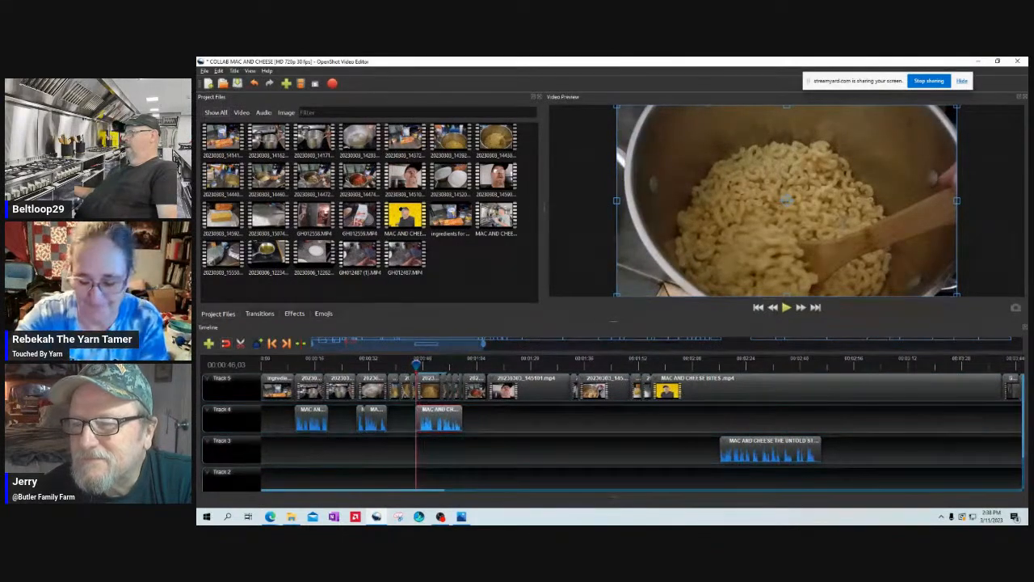
click(406, 365)
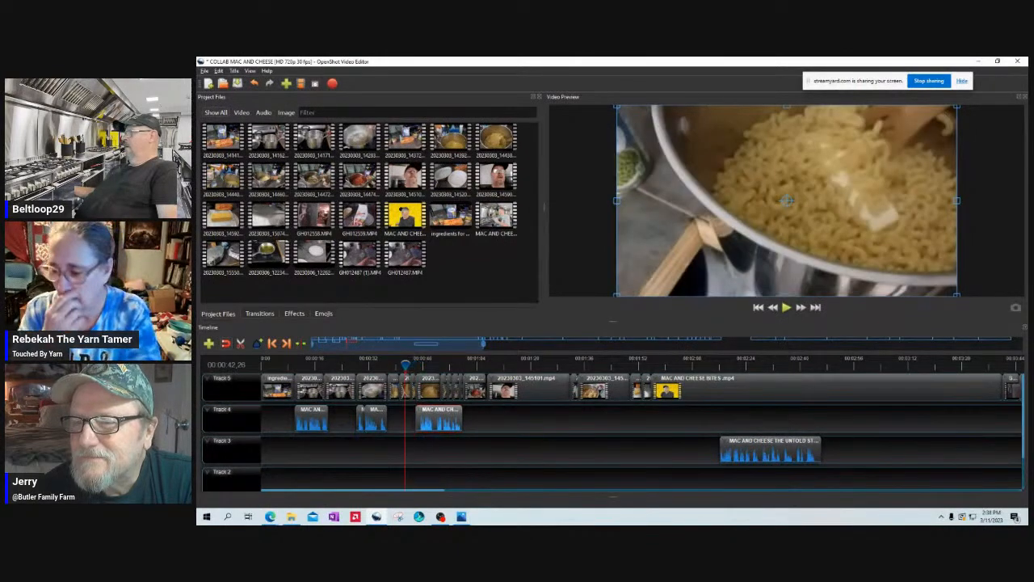
key(space)
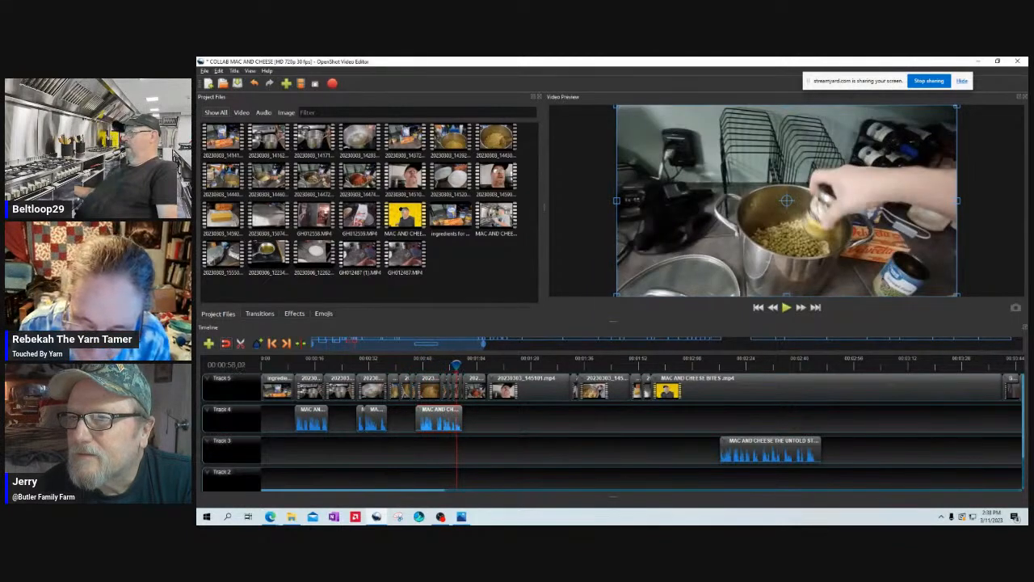
- Move the last Track 4 narration clip to start at about 0:53, ending where 20230303_145101.mp4 begins, and shift it down to Track 3
drag(439, 419, 462, 418)
mouse_move(459, 365)
mouse_down()
mouse_move(437, 365)
mouse_move(487, 366)
mouse_move(448, 365)
mouse_up()
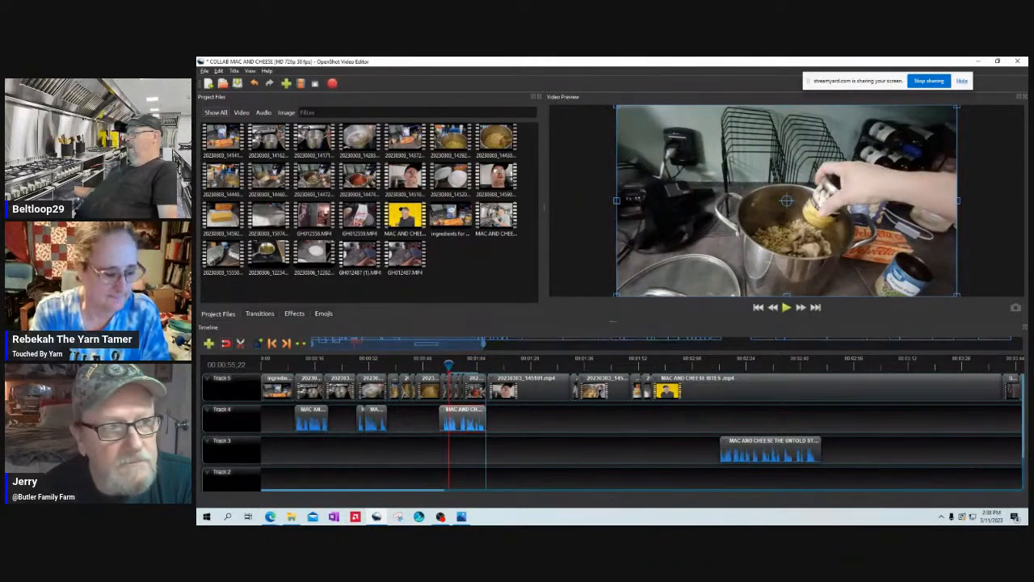
drag(463, 419, 462, 451)
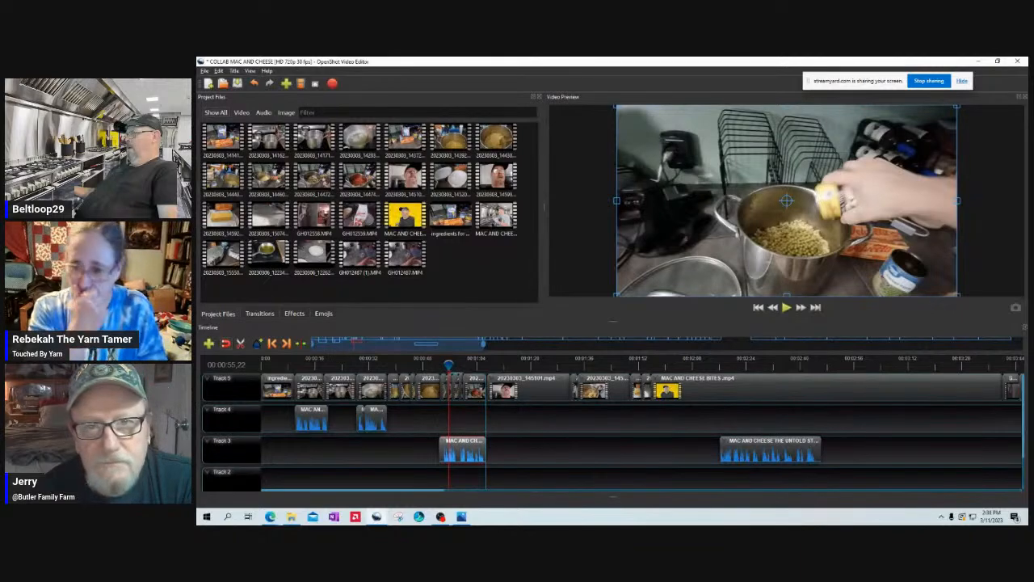
- Look through the Track 5 footage at about 0:48, 1:37 and 2:05, ending in the yellow-background clip
drag(449, 365, 422, 366)
drag(462, 450, 462, 450)
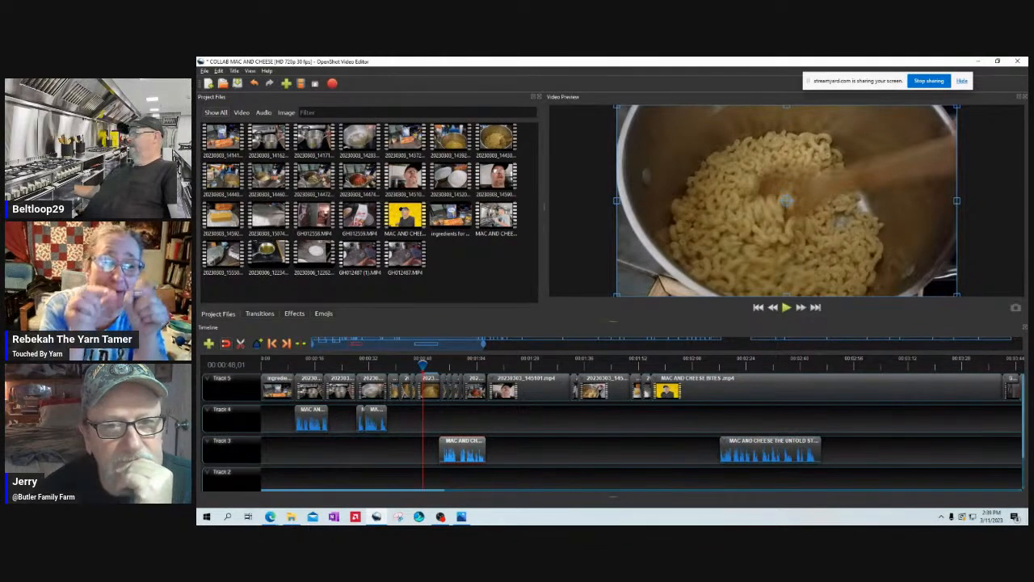
drag(422, 365, 588, 365)
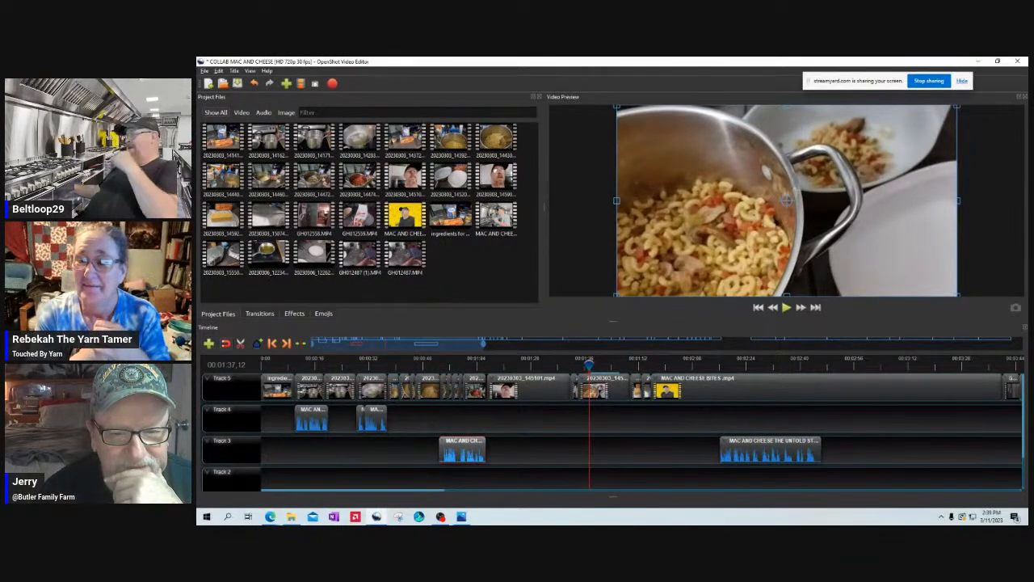
drag(589, 366, 684, 365)
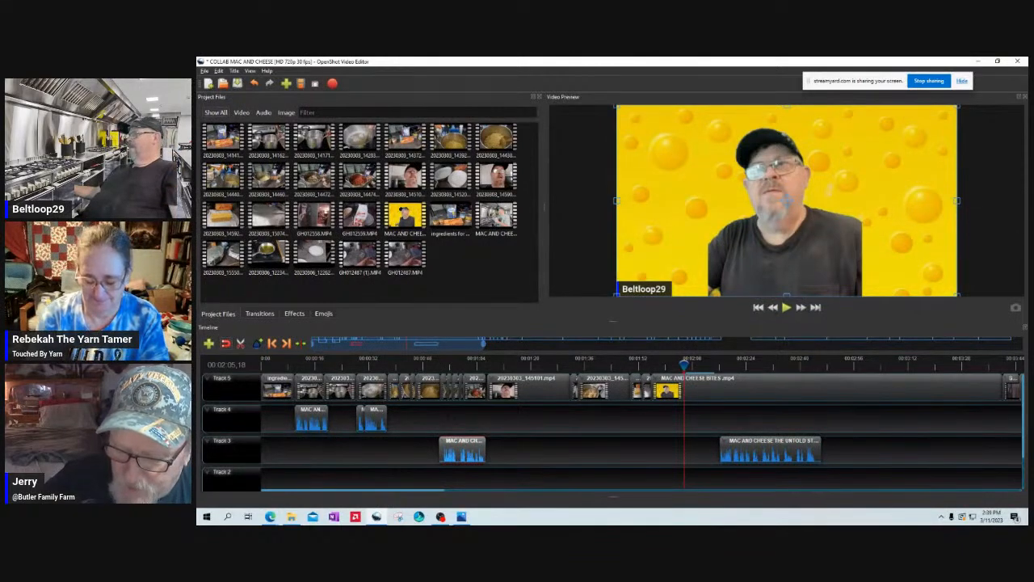
drag(352, 490, 521, 489)
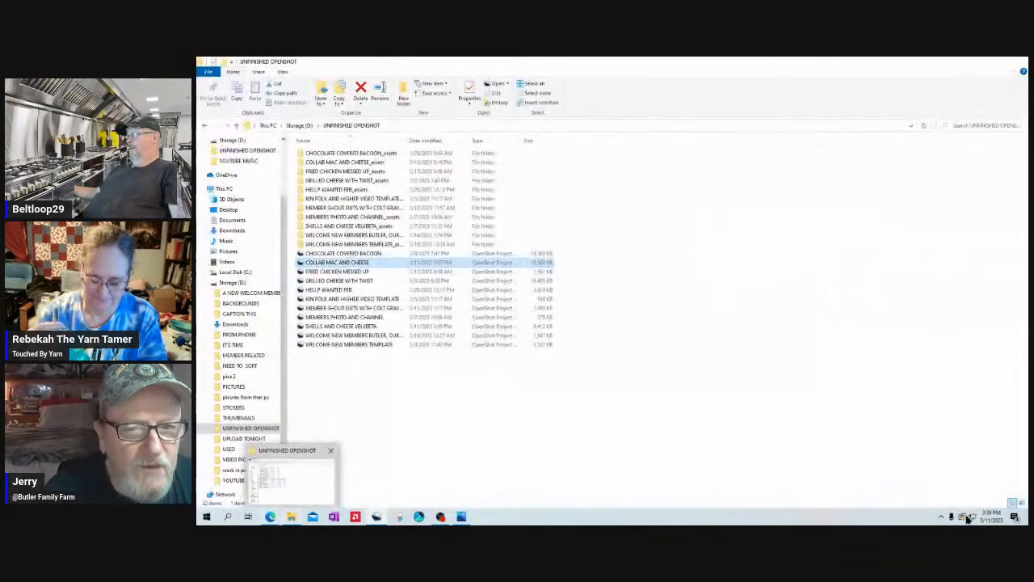
- Switch to the YouTube window with the Payne County Fair goat-showing video, enlarge it to full size and find its comments section
mouse_move(269, 516)
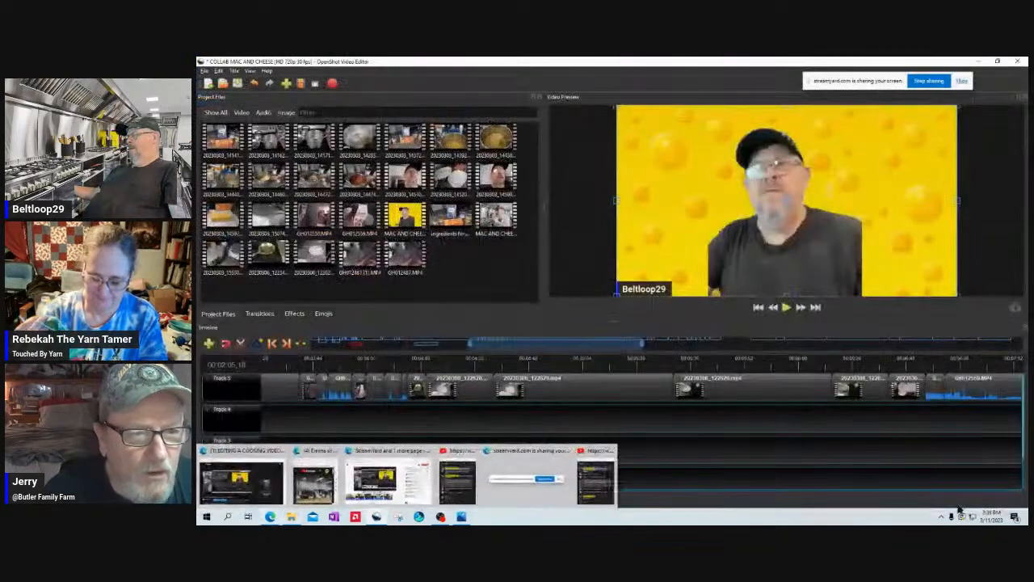
mouse_move(314, 483)
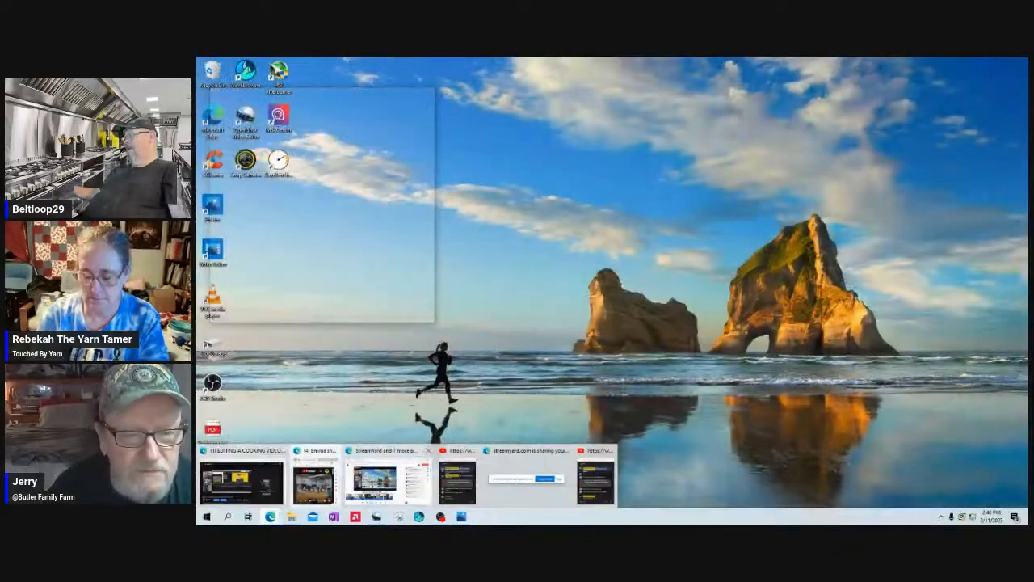
click(389, 479)
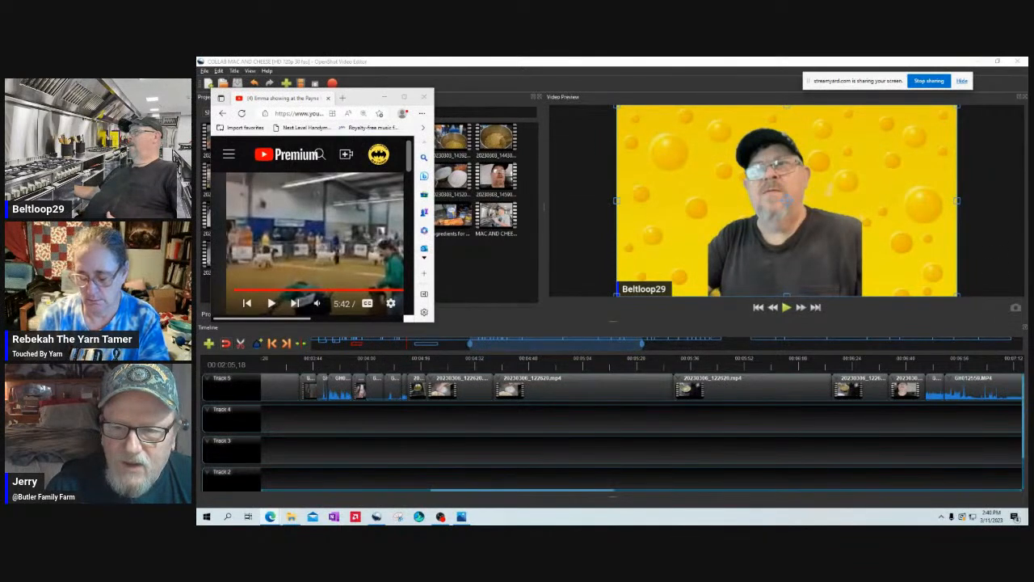
scroll(315, 243, down, 5)
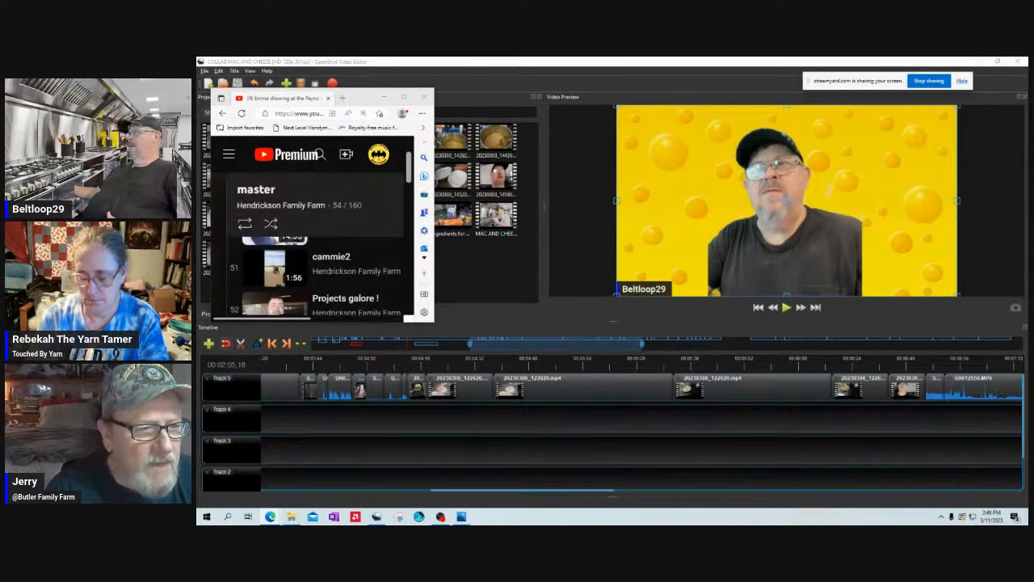
scroll(316, 242, down, 4)
click(404, 97)
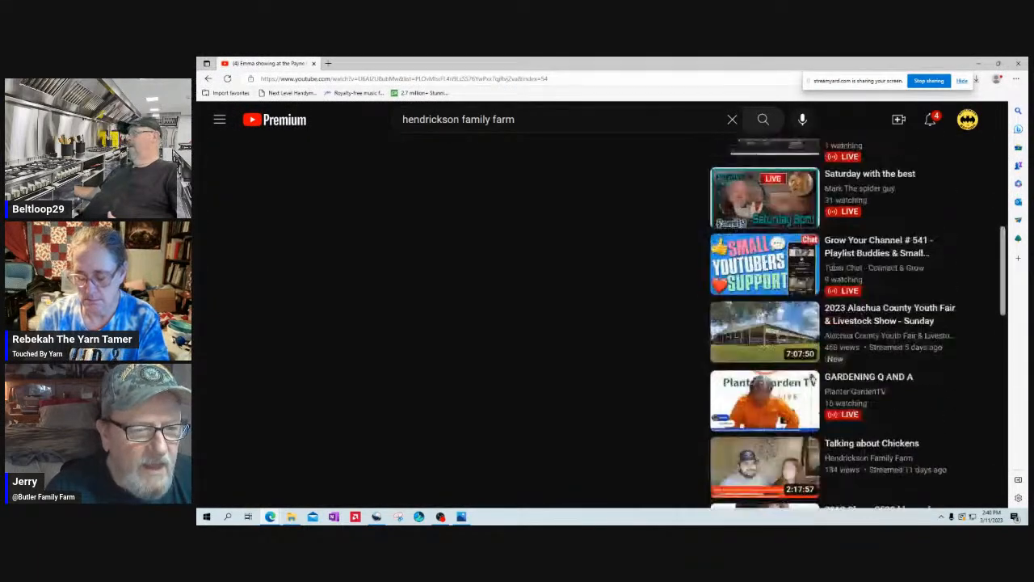
scroll(602, 323, down, 1)
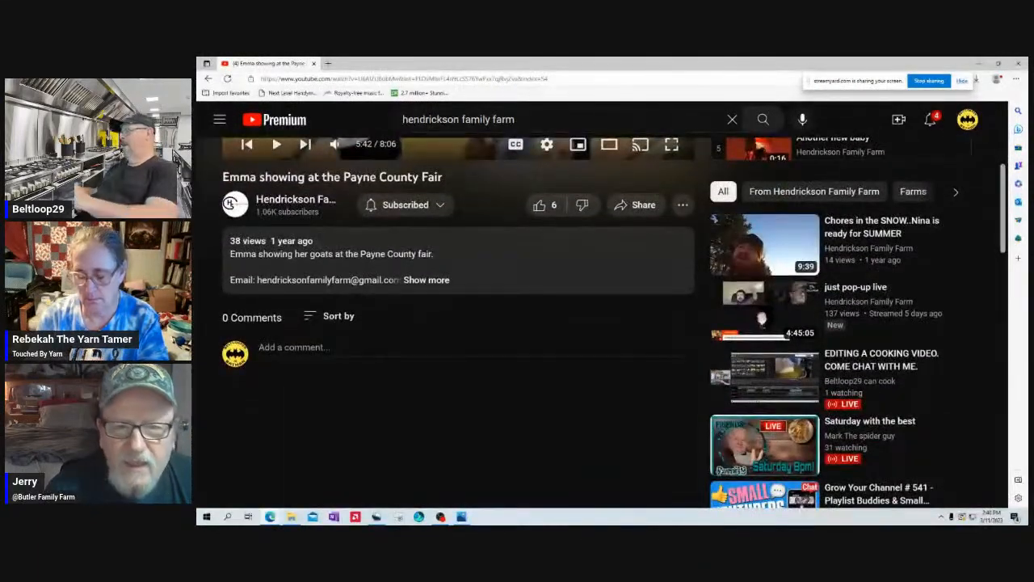
- Post a short "Sup" greeting with the addressee's first name as a comment on the Payne County Fair video
click(294, 347)
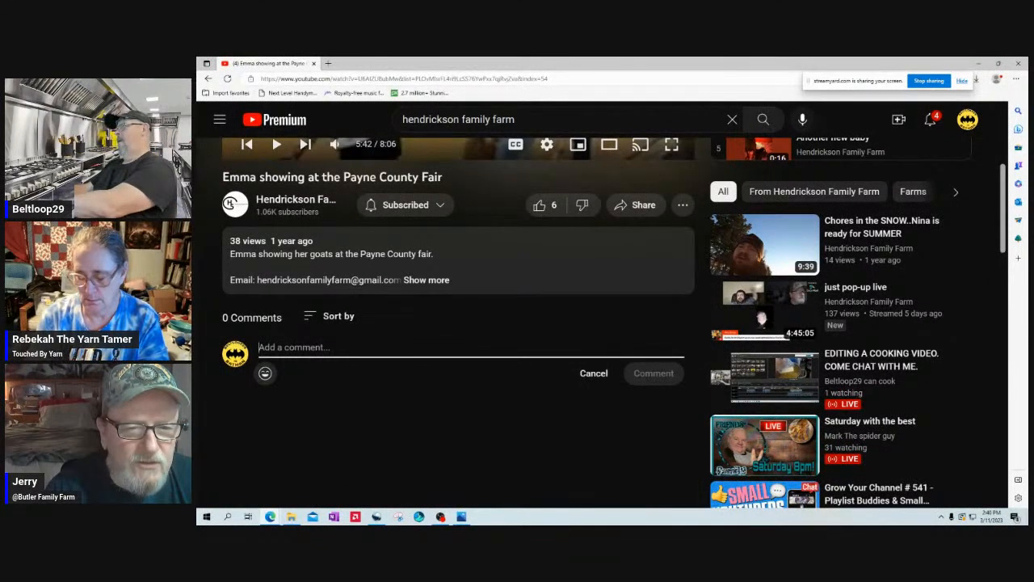
text(UP)
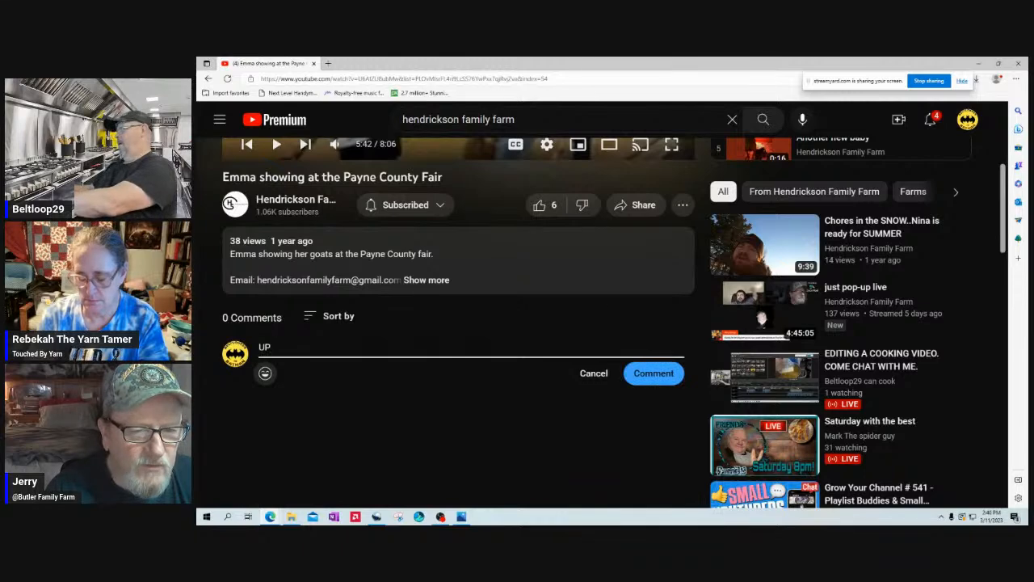
key(BackSpace)
key(BackSpace)
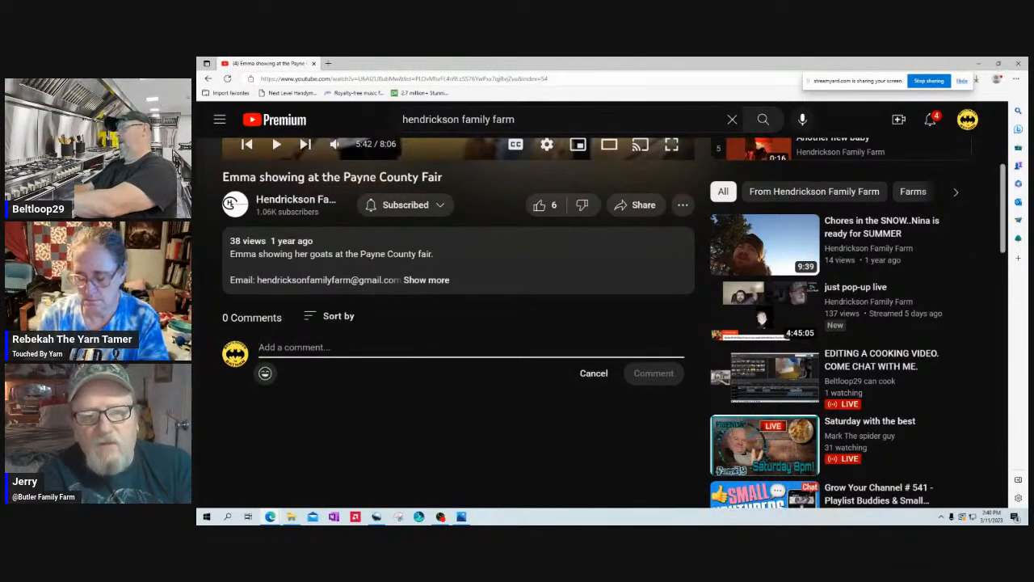
text(sUP)
key(BackSpace)
key(BackSpace)
key(BackSpace)
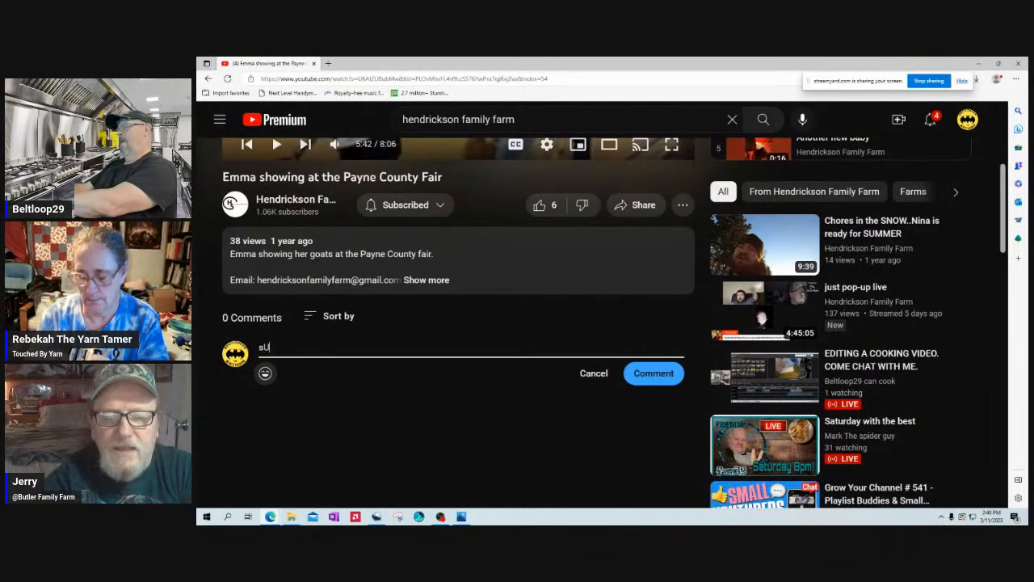
text(Sup Mitchell.)
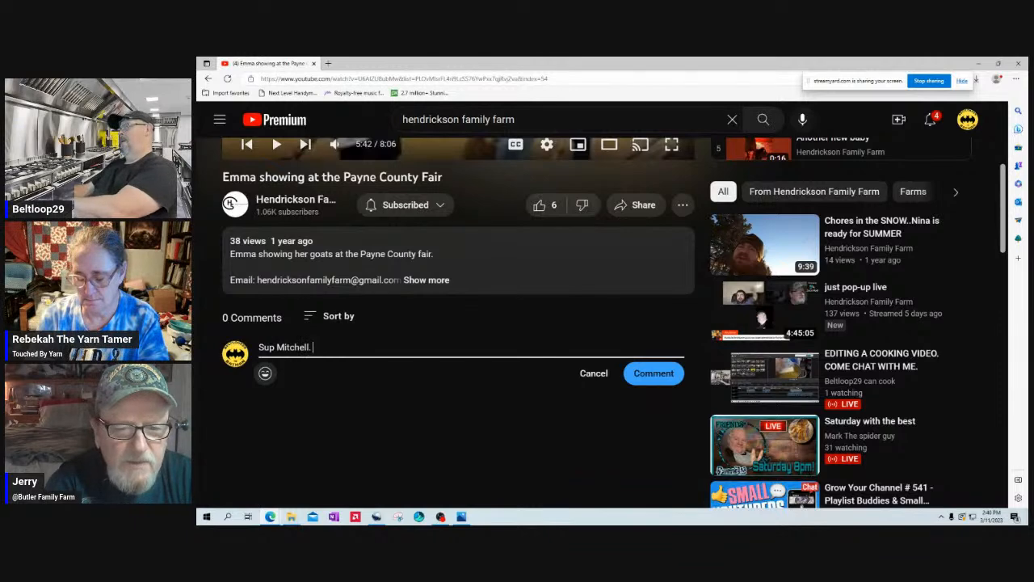
click(652, 373)
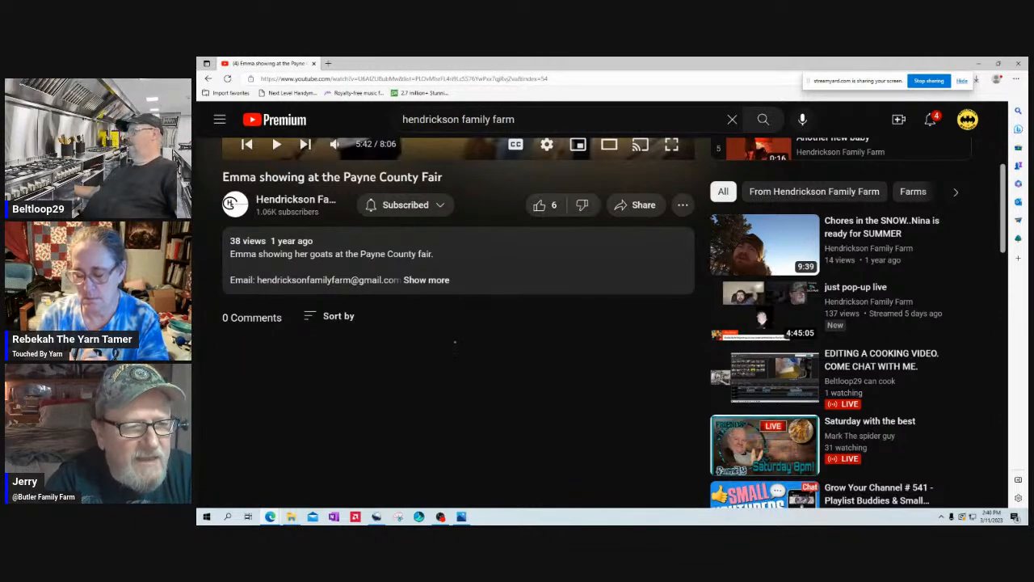
- Like the Payne County Fair video and put the browser window away to return to the OpenShot project
scroll(540, 340, up, 2)
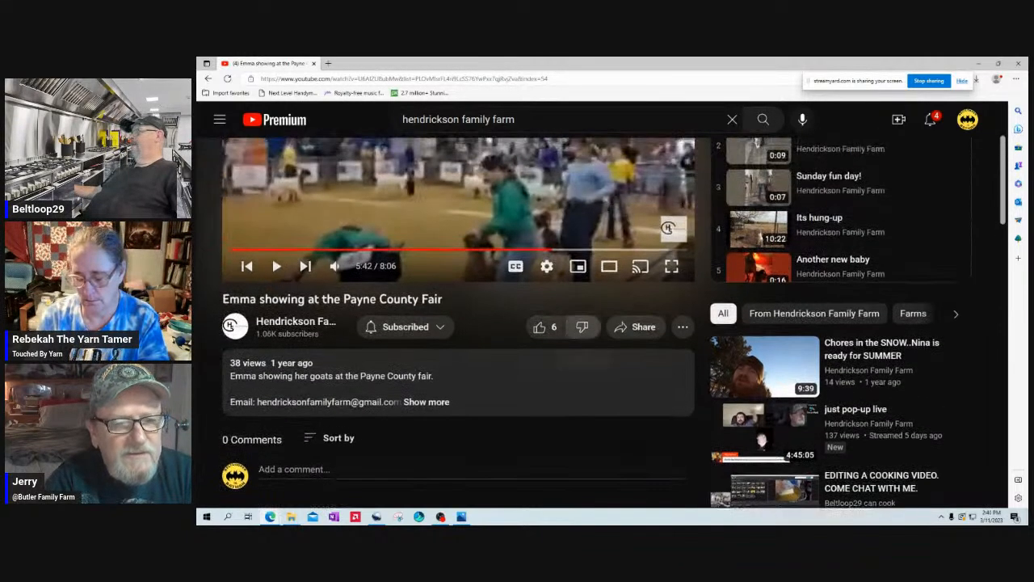
click(539, 326)
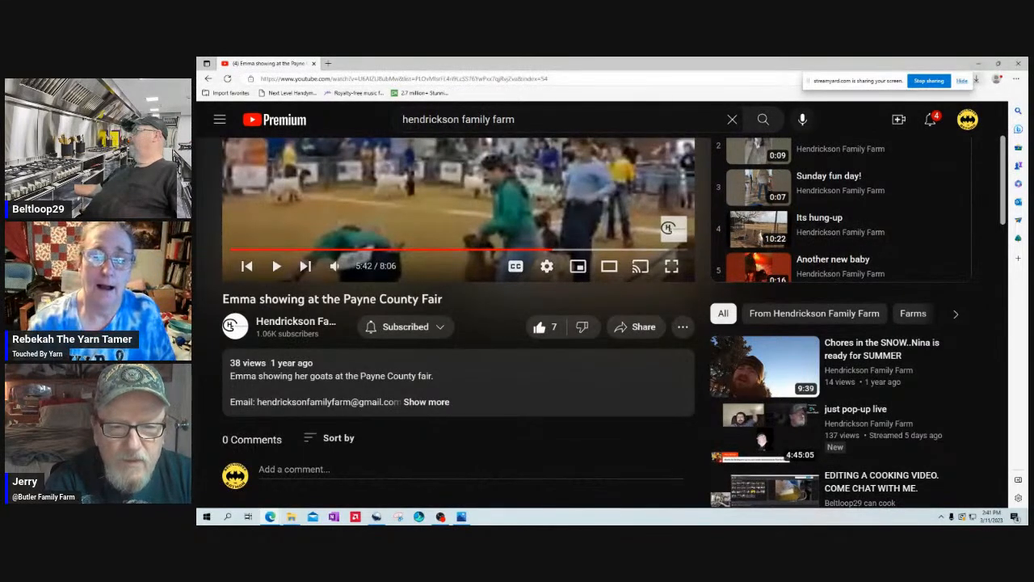
click(999, 63)
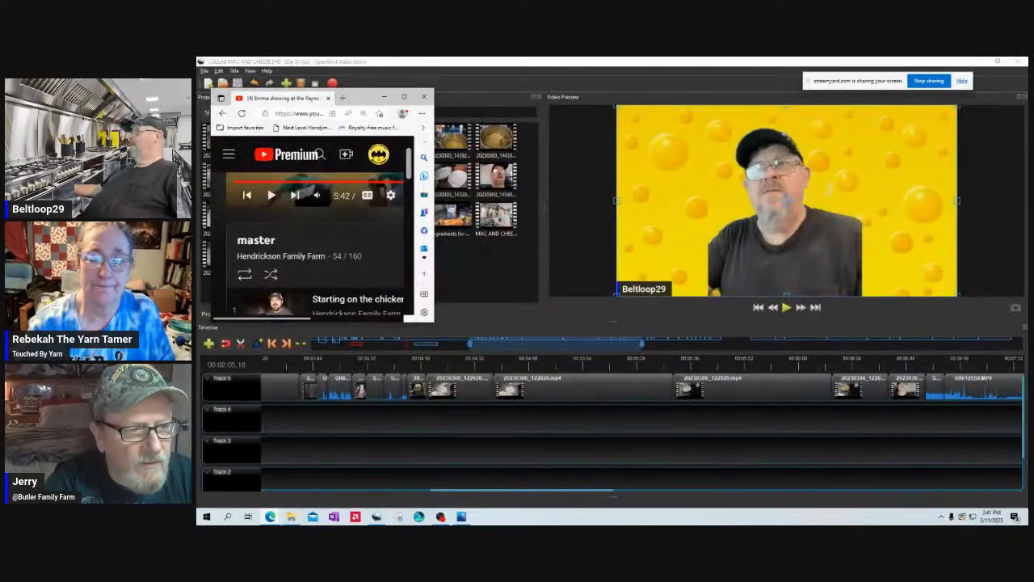
click(385, 97)
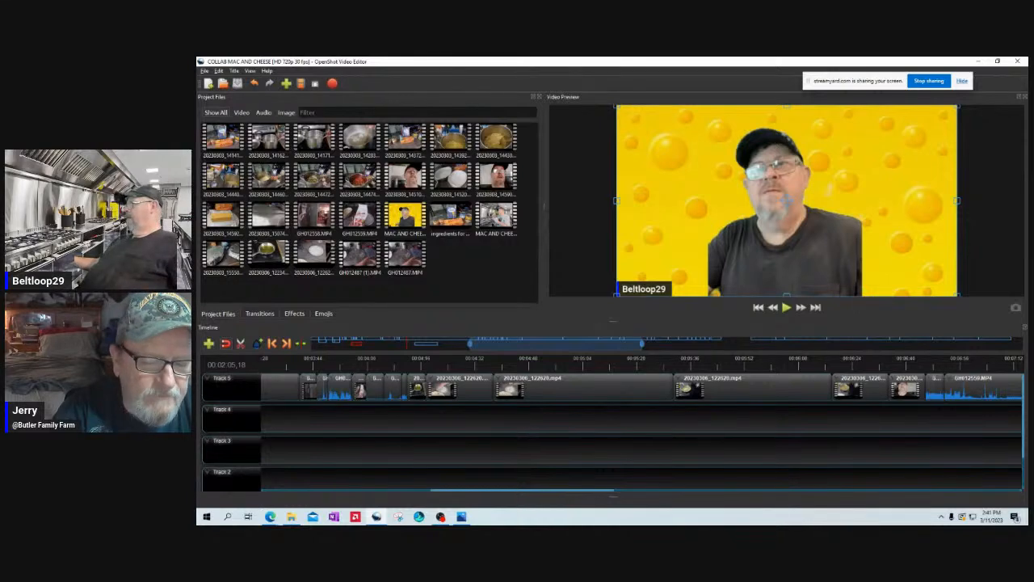
- Look through the Track 5 footage from about 3:55 past 6:45 to the yellow-background clip at about 8:48
drag(518, 365, 585, 365)
drag(536, 365, 351, 365)
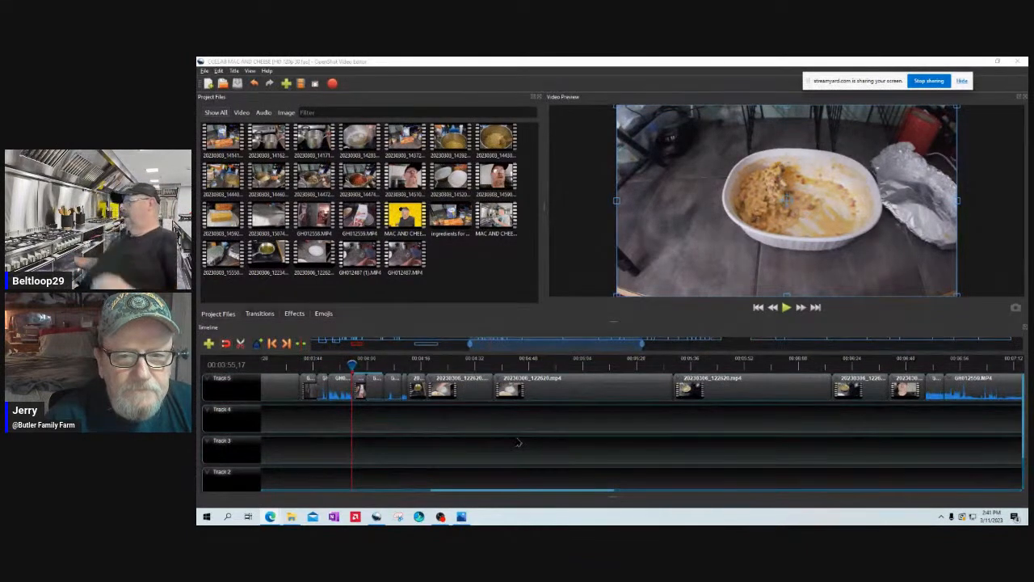
drag(352, 366, 923, 366)
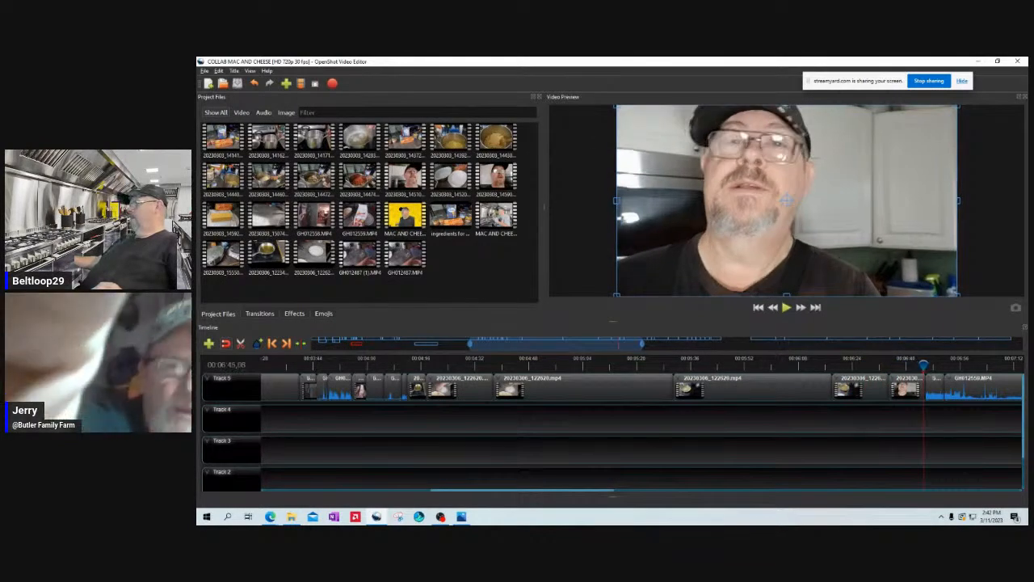
drag(556, 343, 679, 343)
drag(376, 365, 793, 365)
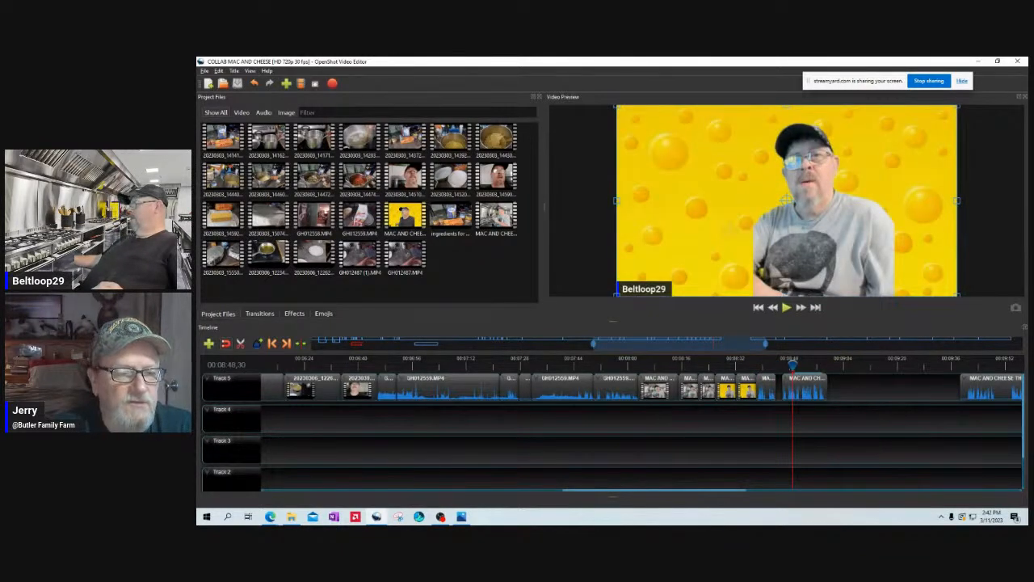
- Close the Track 5 gap after the clip at about 8:48 by moving all the following clips earlier together to adjoin it
scroll(642, 413, right, 10)
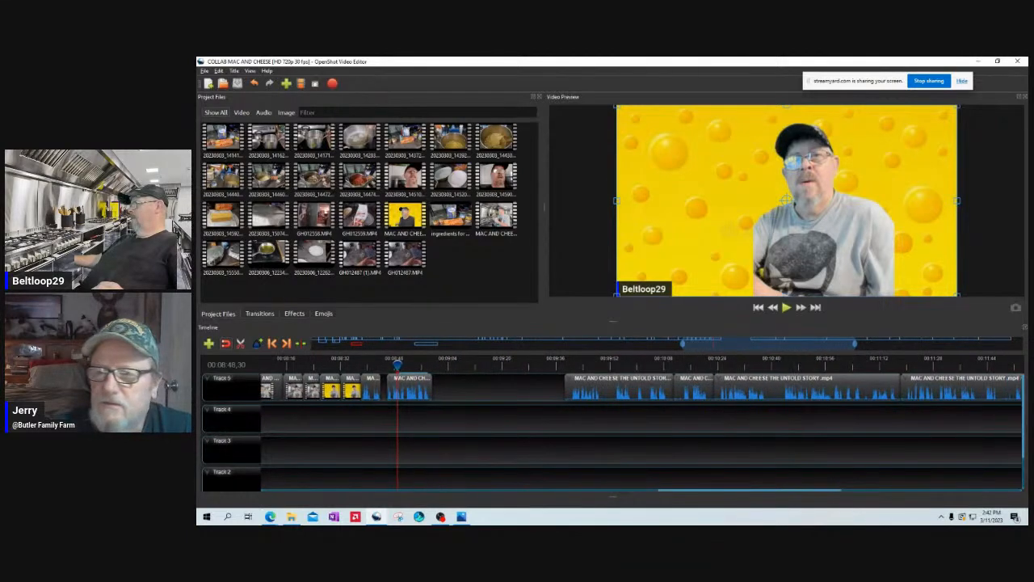
drag(854, 344, 997, 344)
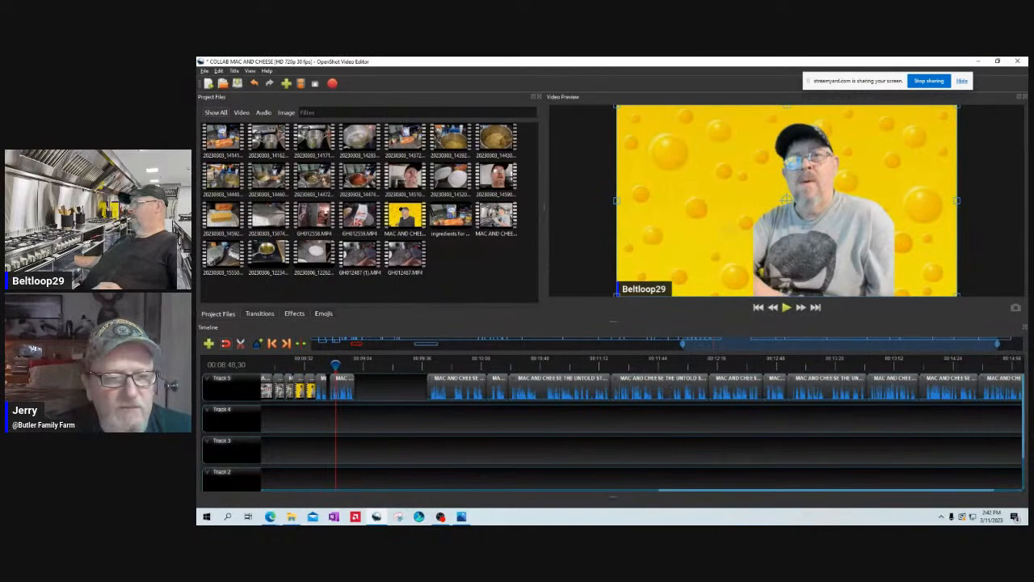
drag(410, 386, 1022, 409)
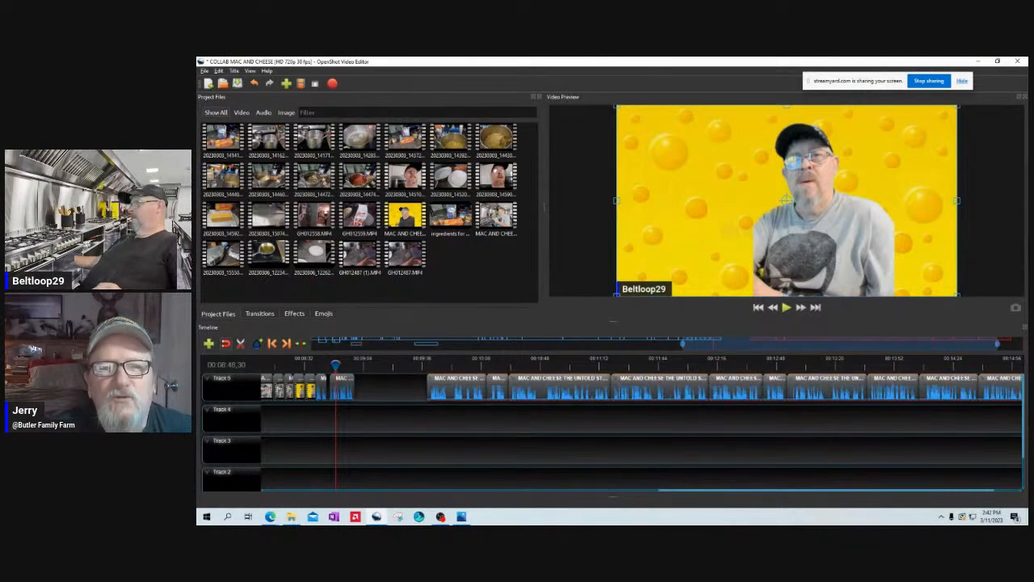
drag(457, 388, 384, 388)
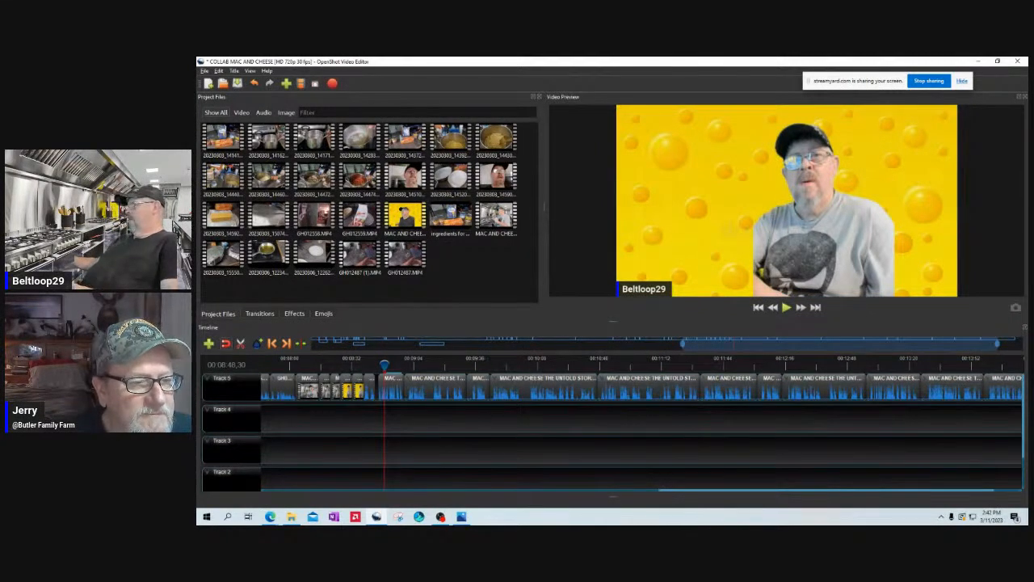
- Check the kitchen footage at about 7:58 on Track 5 and save the project
drag(384, 366, 287, 365)
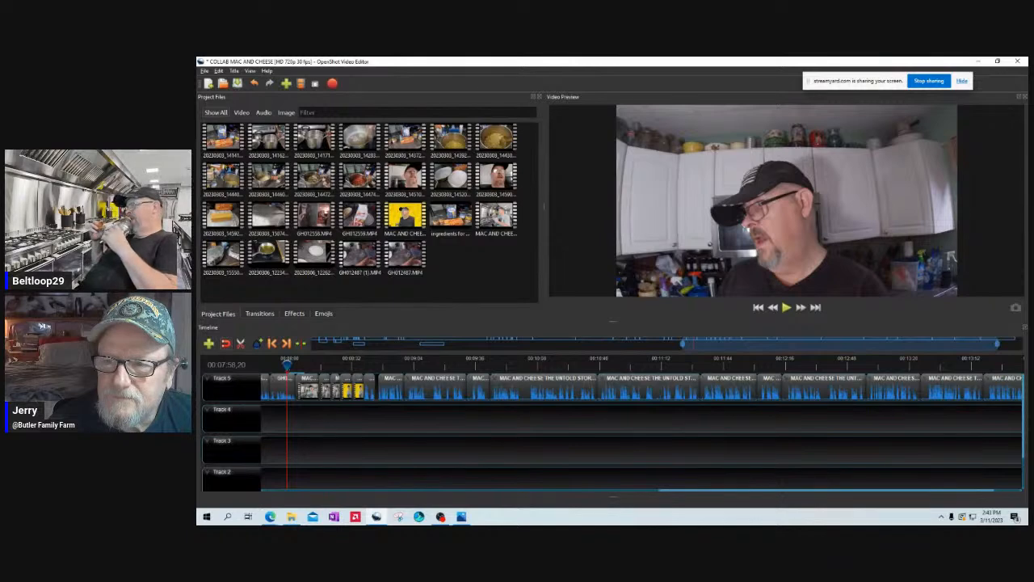
key(ctrl+s)
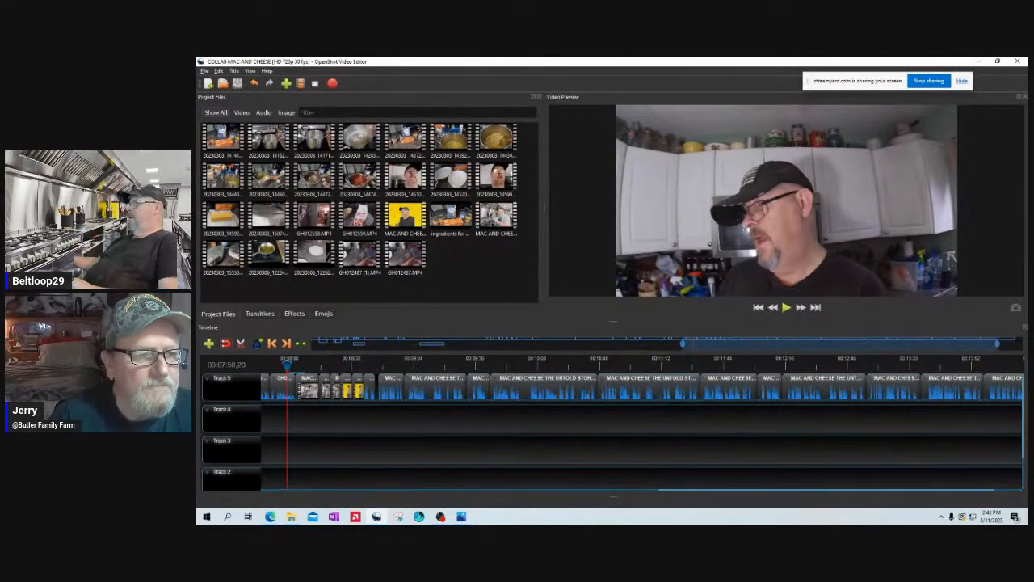
key(ctrl+shift+m)
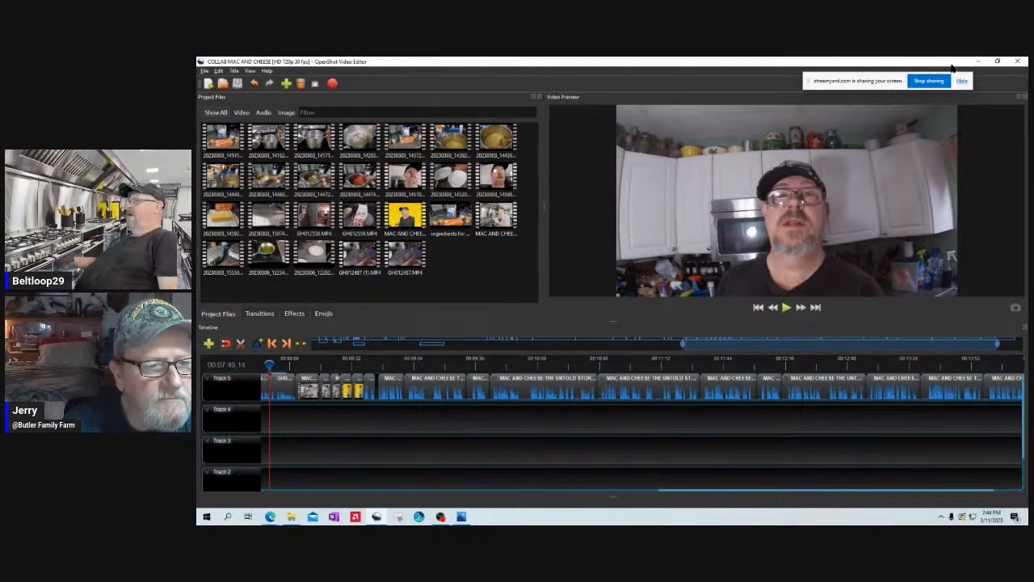
- Switch the workspace layout to Advanced View and show the project's opening clips at close range on the timeline
key(alt+v)
key(Down)
key(Down)
key(Down)
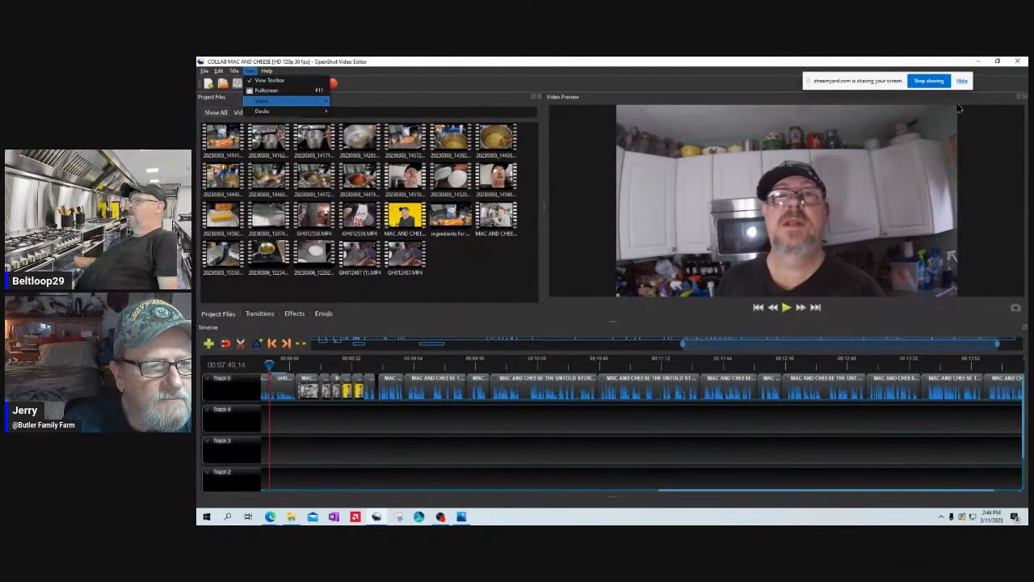
key(Right)
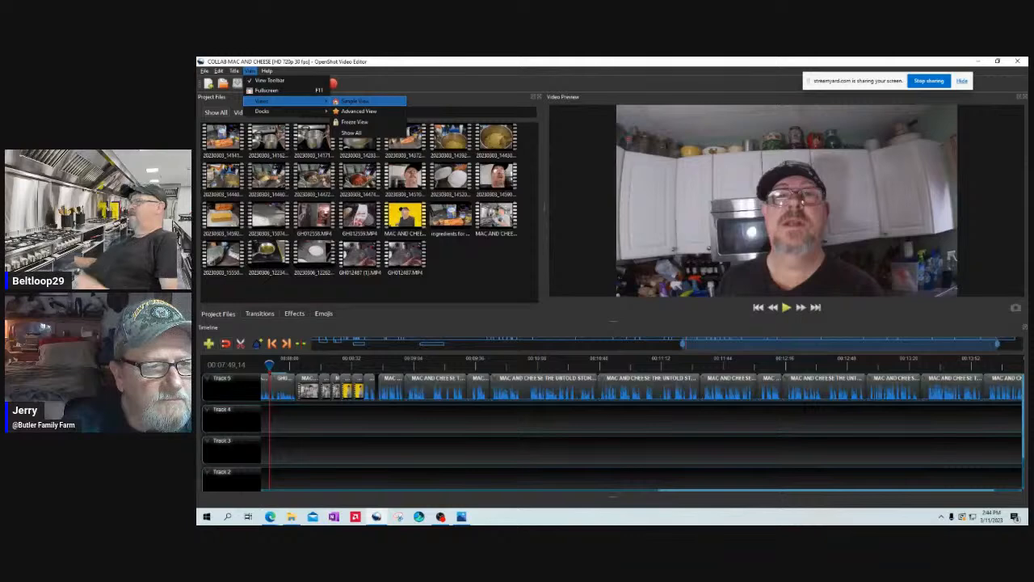
key(Down)
click(364, 111)
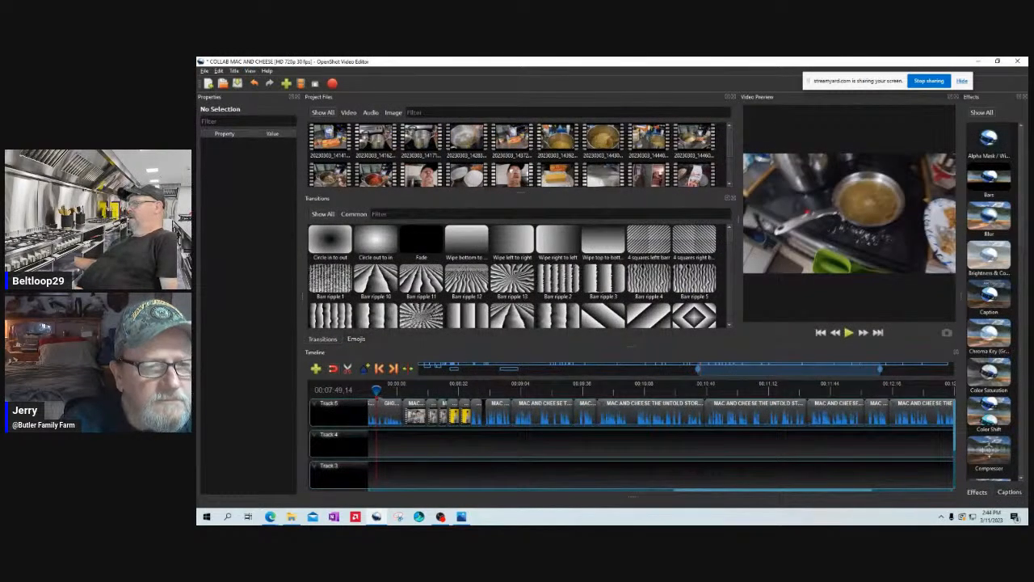
drag(789, 368, 509, 369)
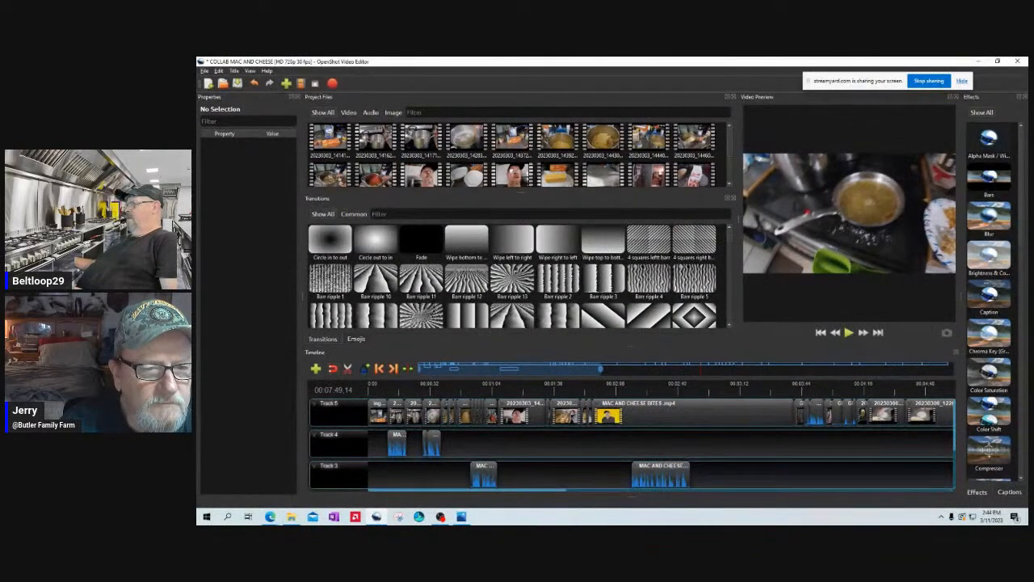
drag(600, 369, 456, 368)
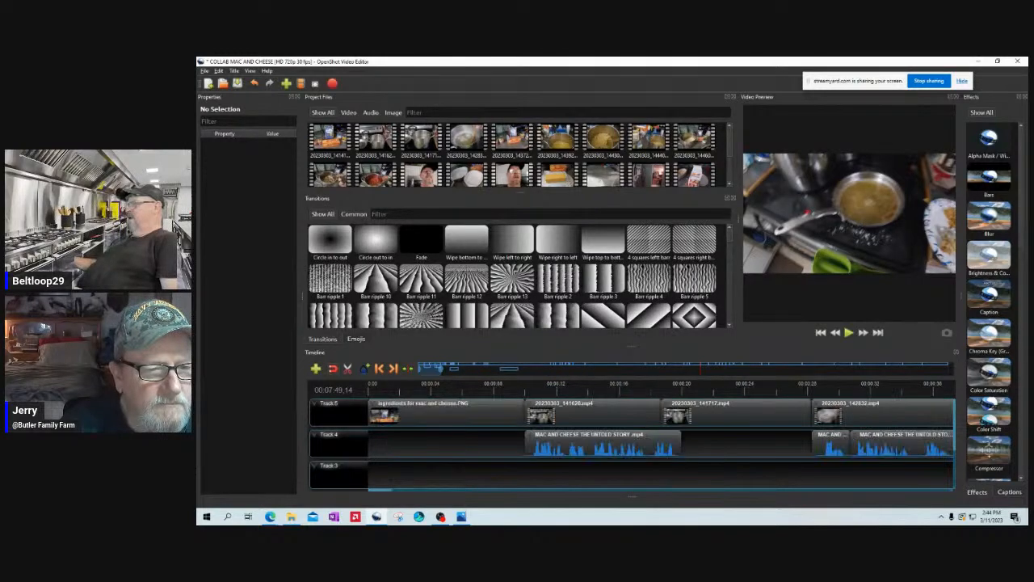
- Set the end of the opening ingredients image on Track 5 to 5 seconds, and return it to 10 seconds
click(599, 415)
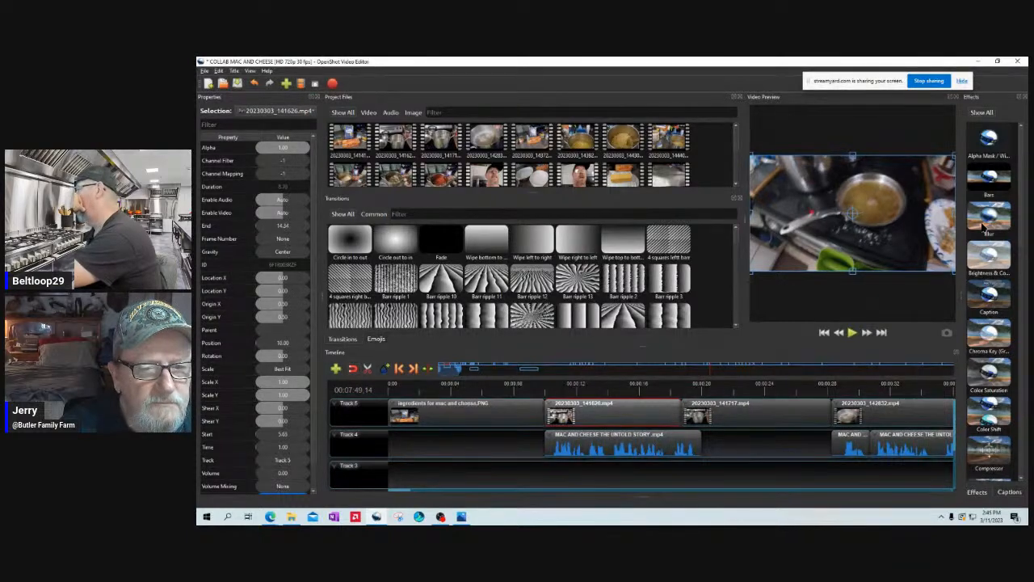
click(466, 413)
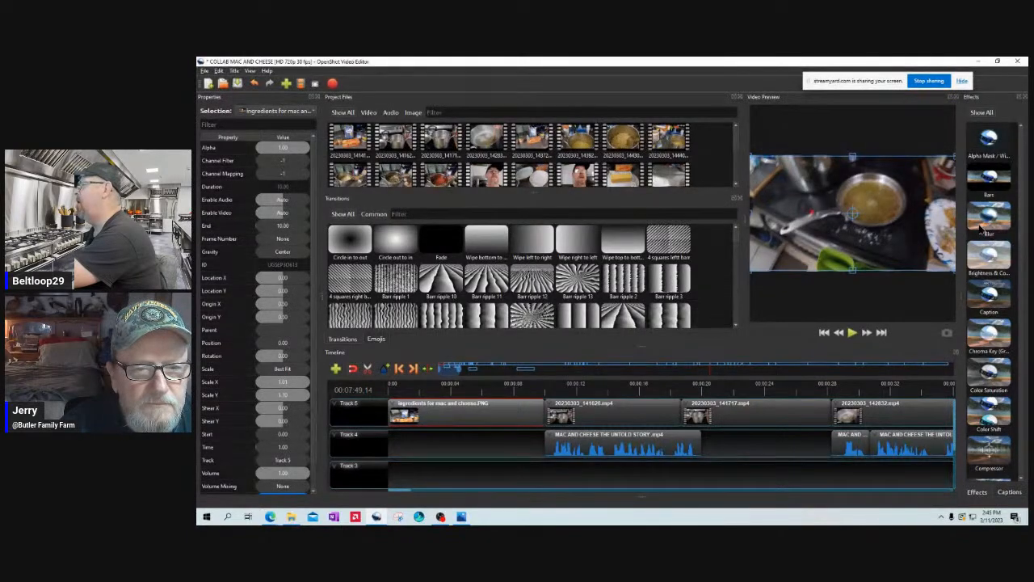
double_click(283, 226)
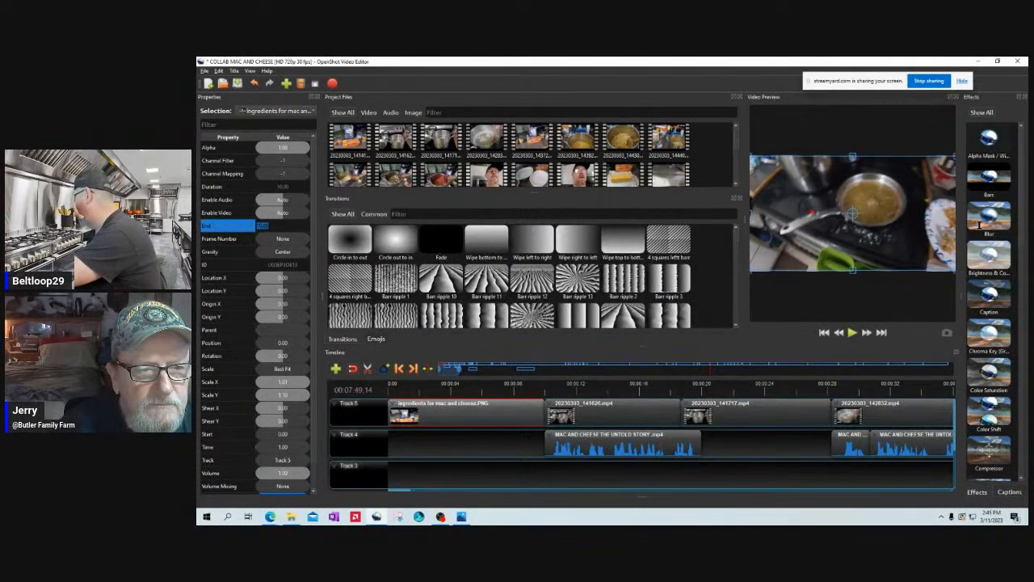
text(3)
key(Return)
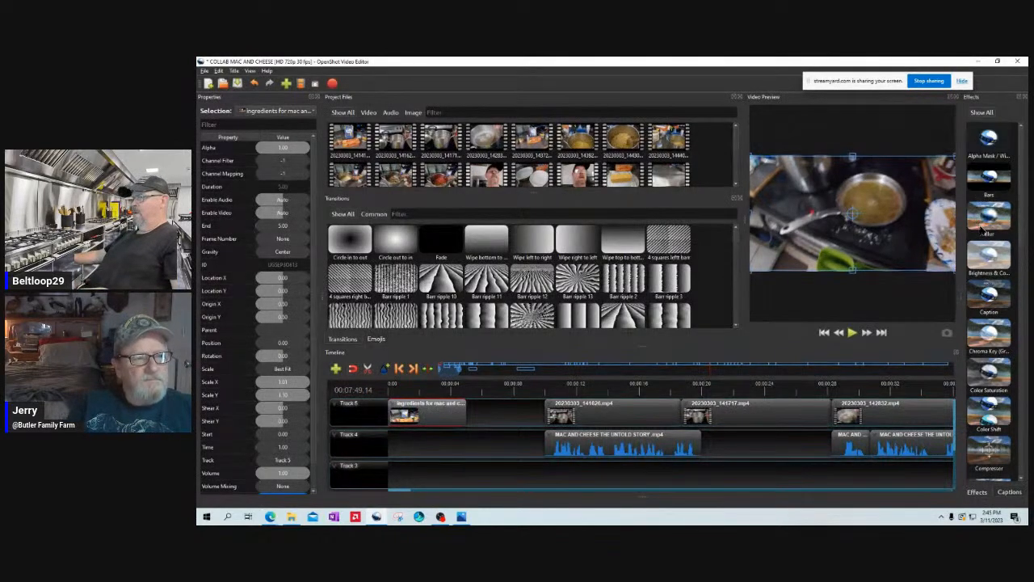
double_click(282, 227)
text(1)
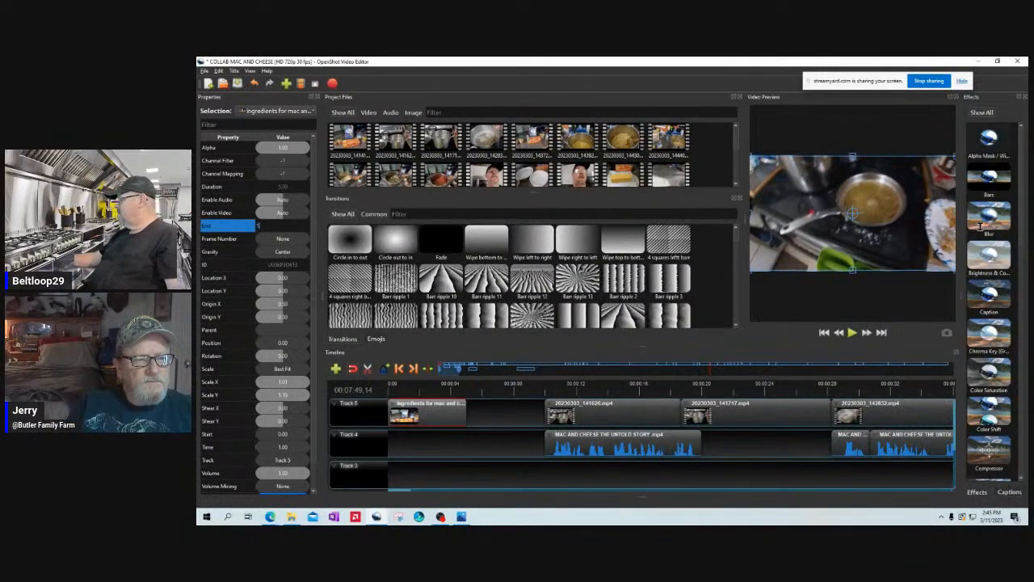
text(0)
key(Return)
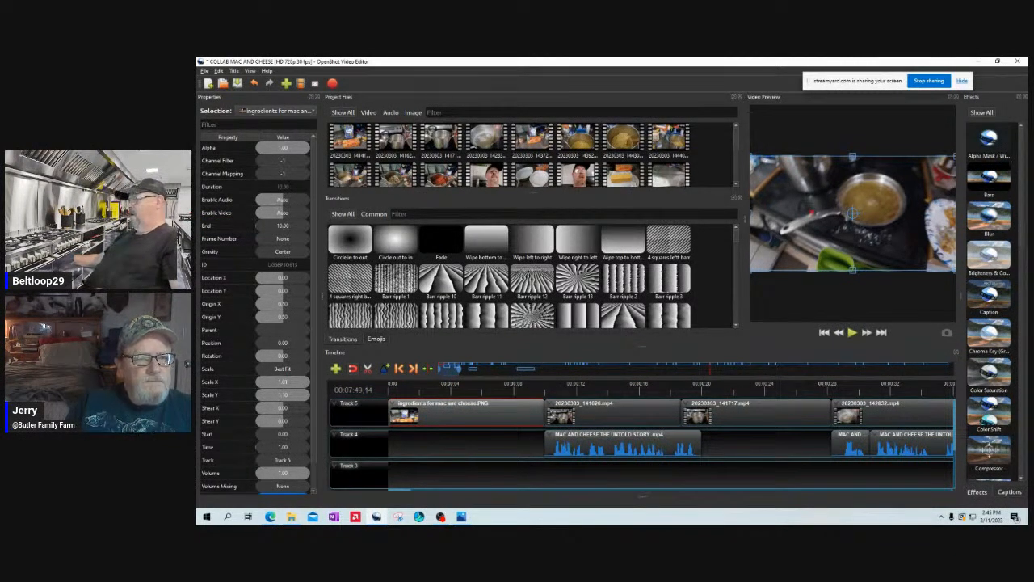
- Try the trim edges where the ingredients image meets 20230303_141626.mp4 and at the image's start, keeping both clip lengths
mouse_move(546, 415)
mouse_down()
mouse_move(511, 415)
mouse_move(545, 415)
mouse_up()
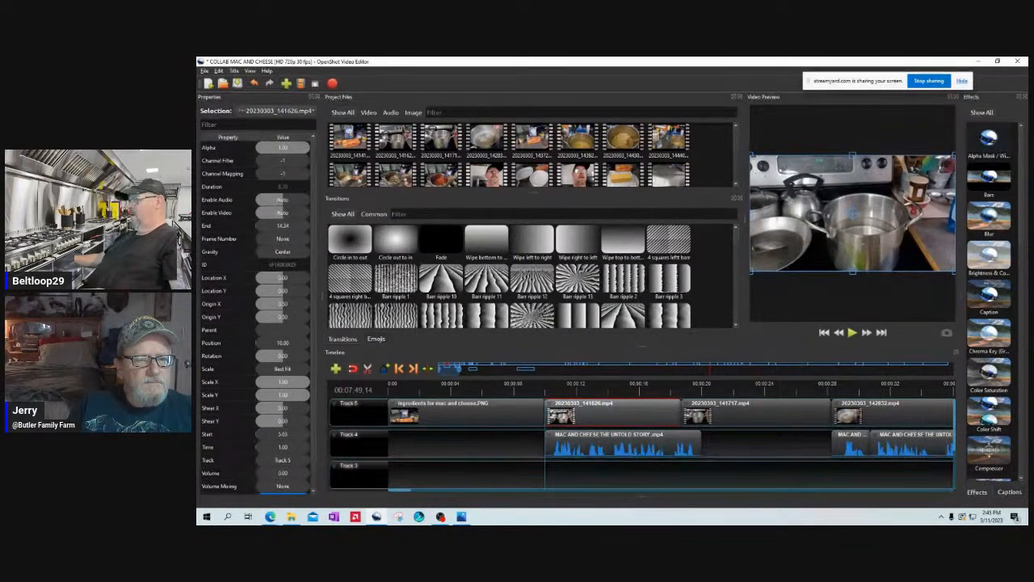
click(529, 415)
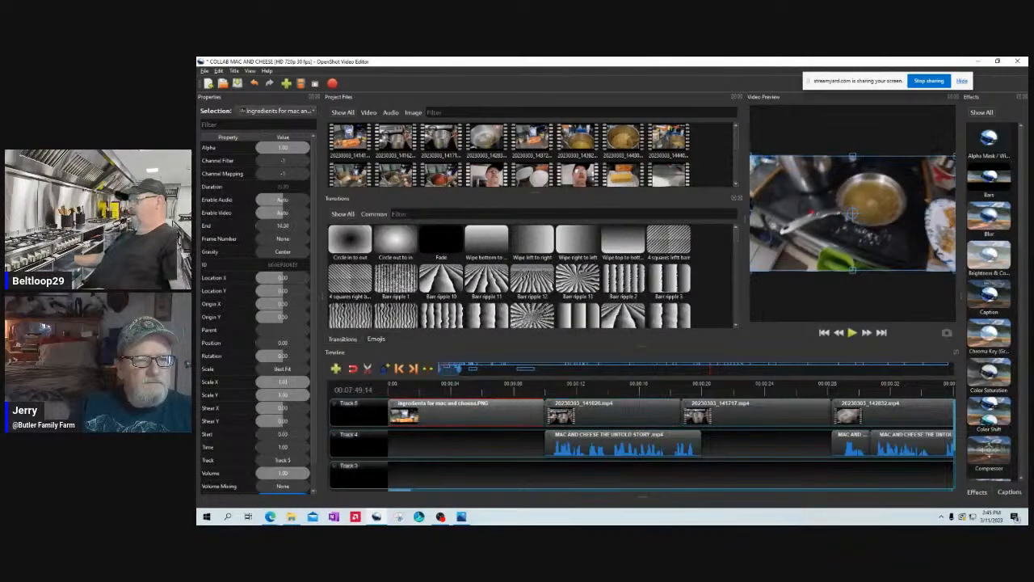
click(565, 415)
drag(552, 415, 546, 415)
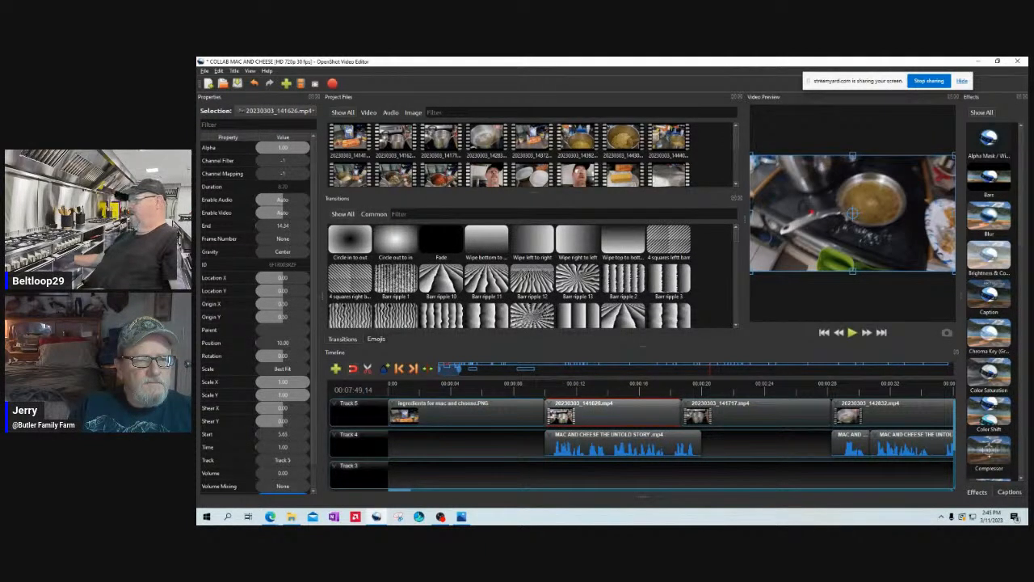
click(533, 414)
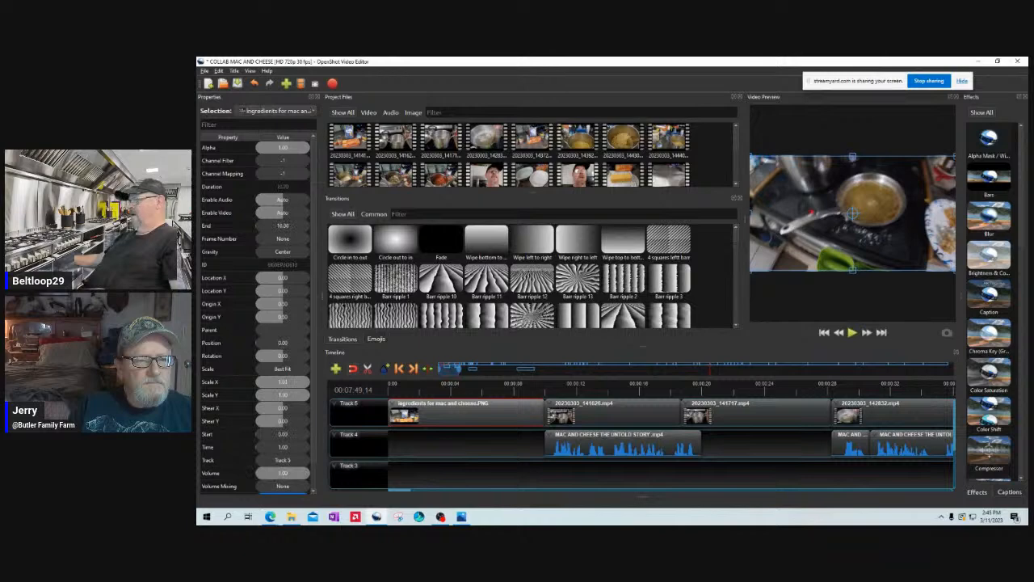
mouse_move(389, 415)
mouse_down()
mouse_move(454, 415)
mouse_move(389, 415)
mouse_up()
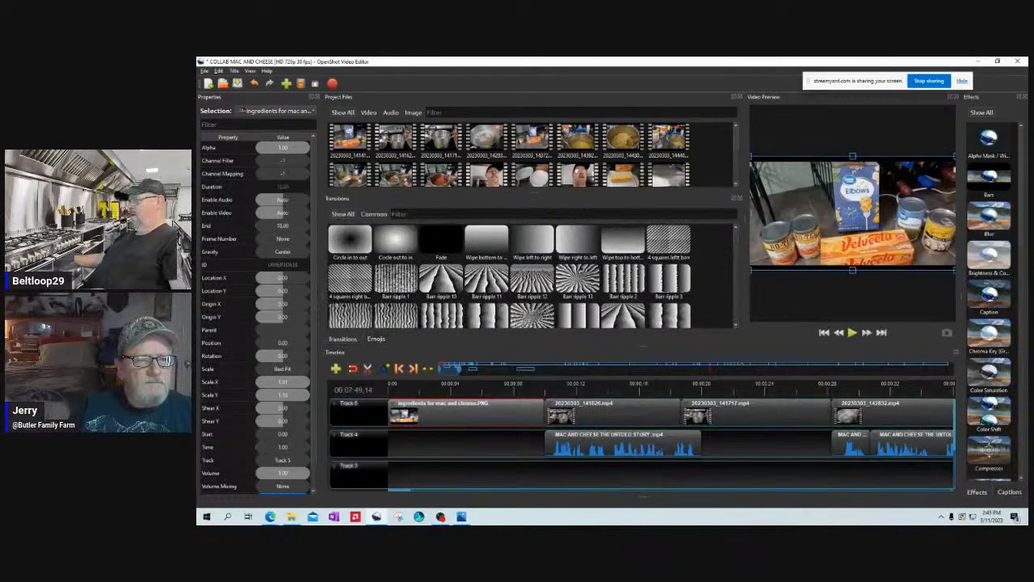
- Switch the workspace layout to Simple View and place the ingredients image squarely at the start of Track 5
drag(420, 414, 420, 425)
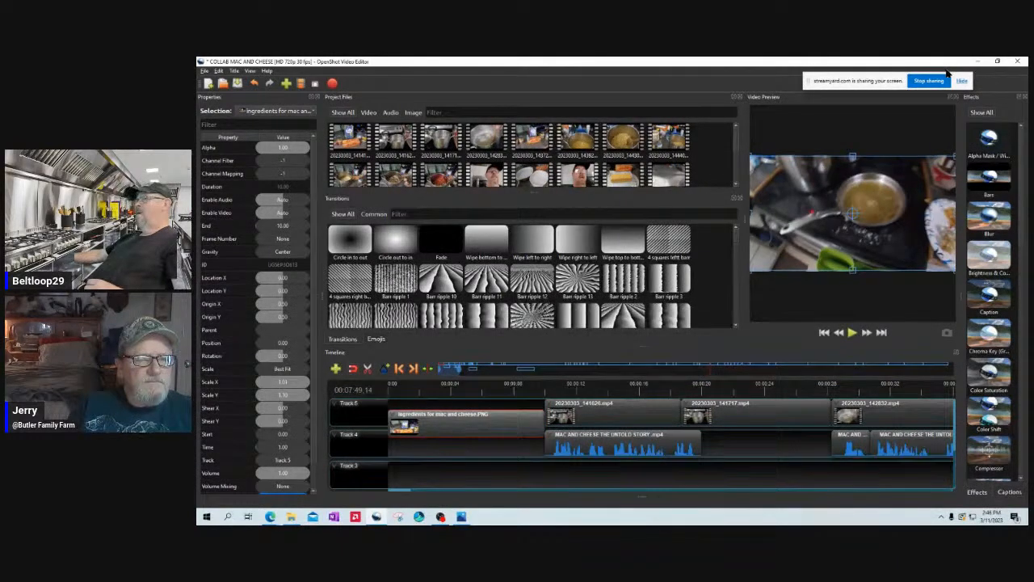
key(alt+v)
key(Down)
key(Down)
key(Down)
key(Right)
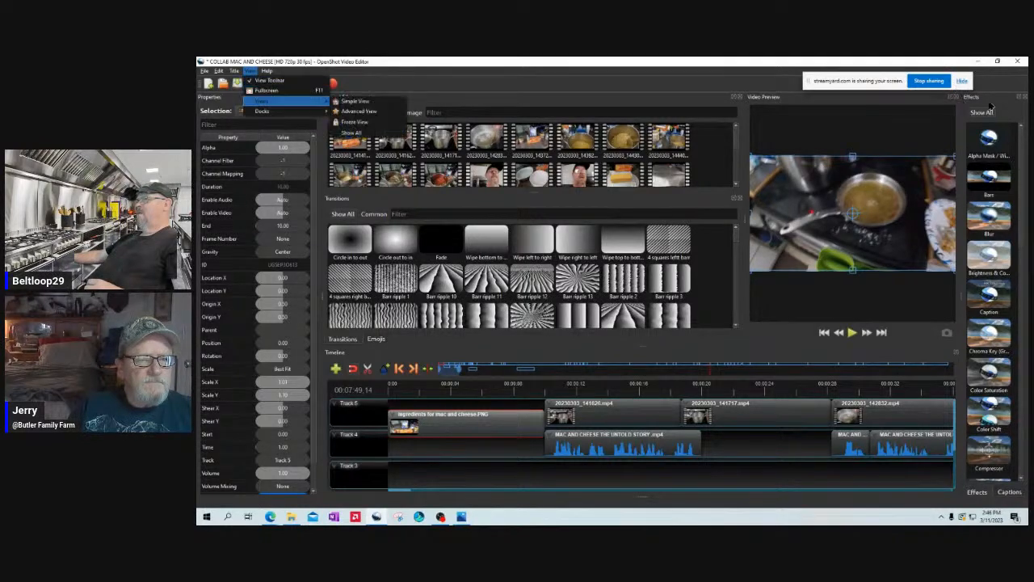
key(Return)
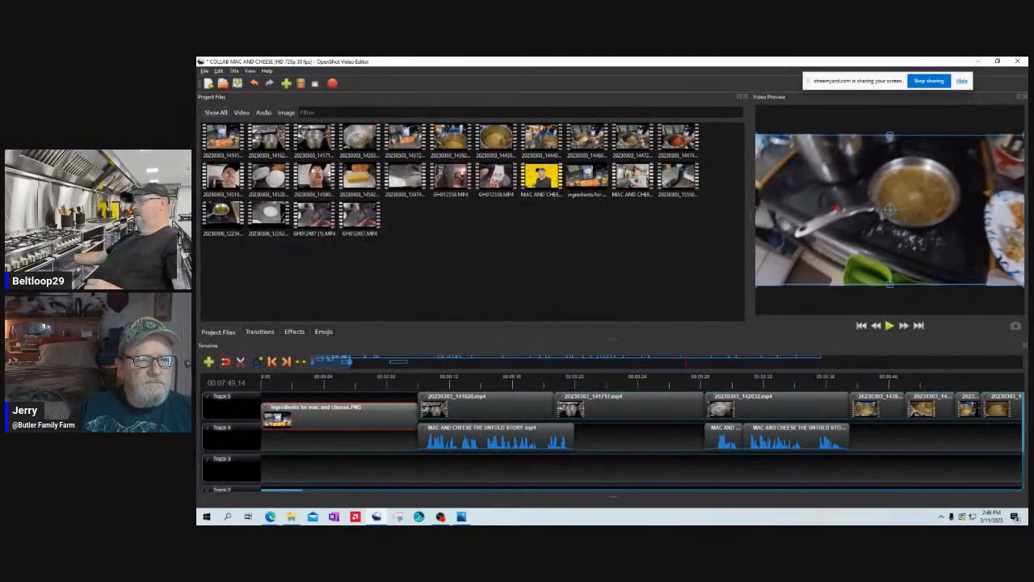
drag(339, 417, 340, 407)
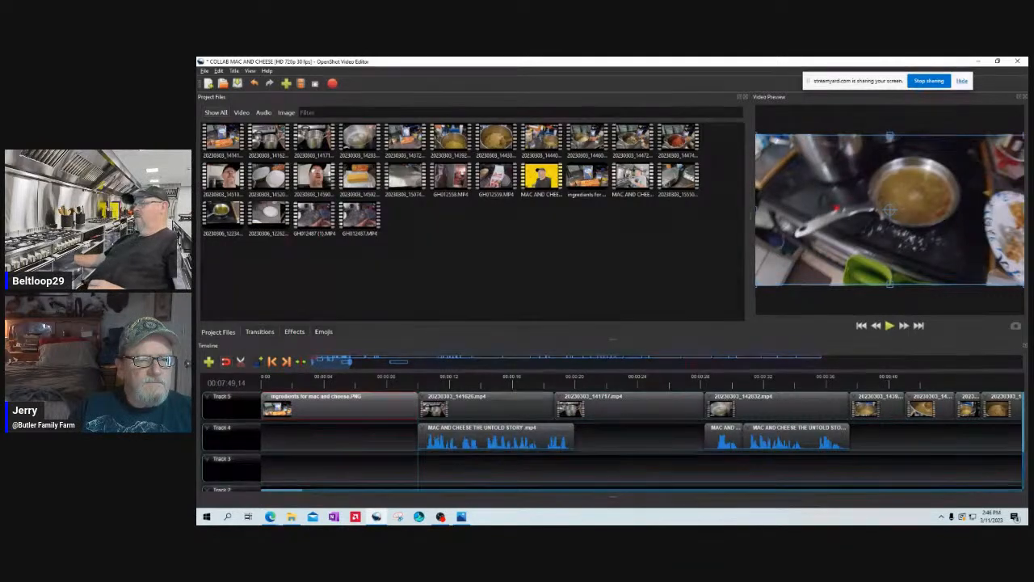
- Show the properties of the ingredients image and save the project
right_click(377, 400)
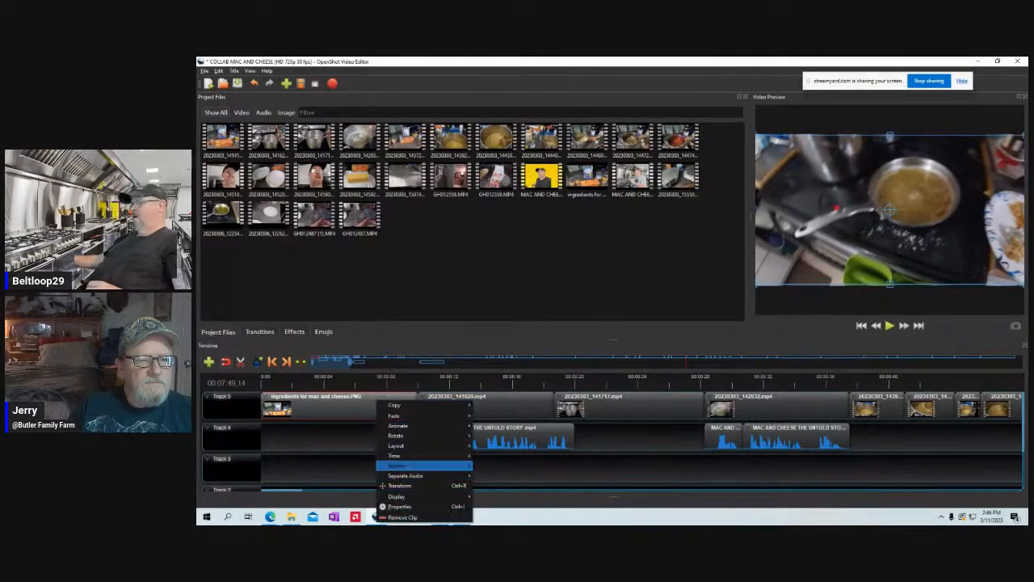
click(400, 506)
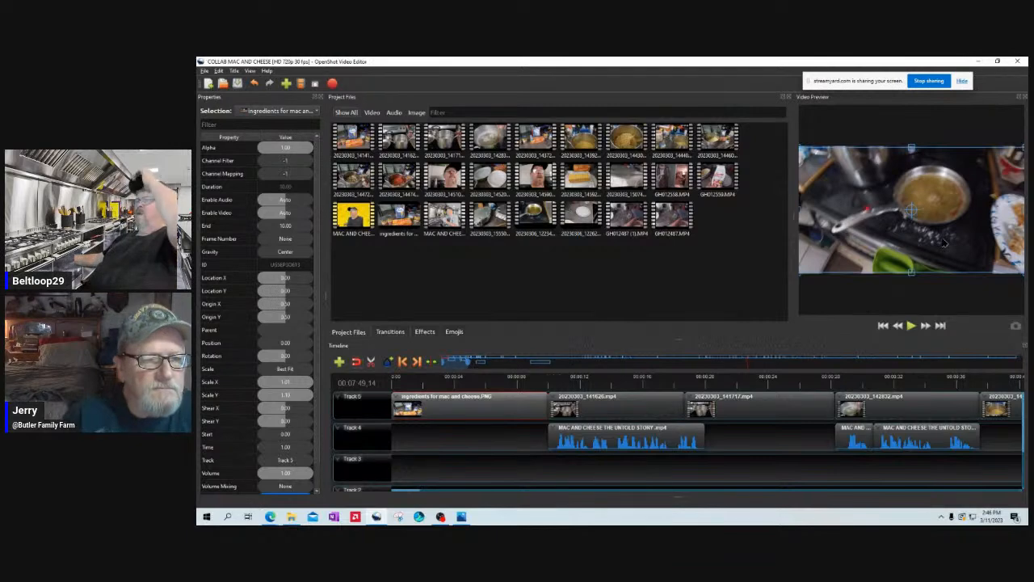
key(ctrl+s)
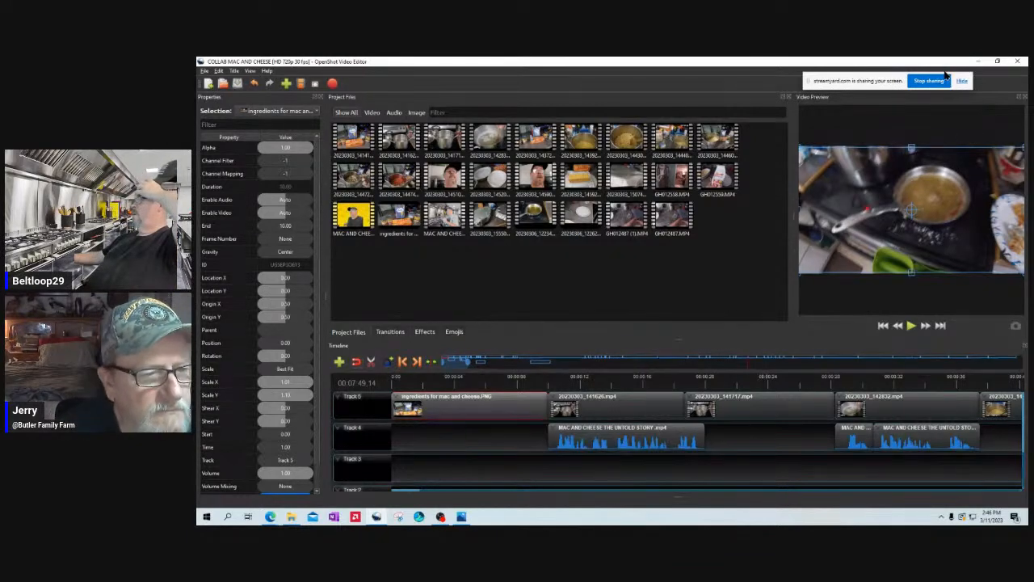
- Reset the workspace to Simple View and display the ingredients image's properties again
click(250, 72)
mouse_move(262, 100)
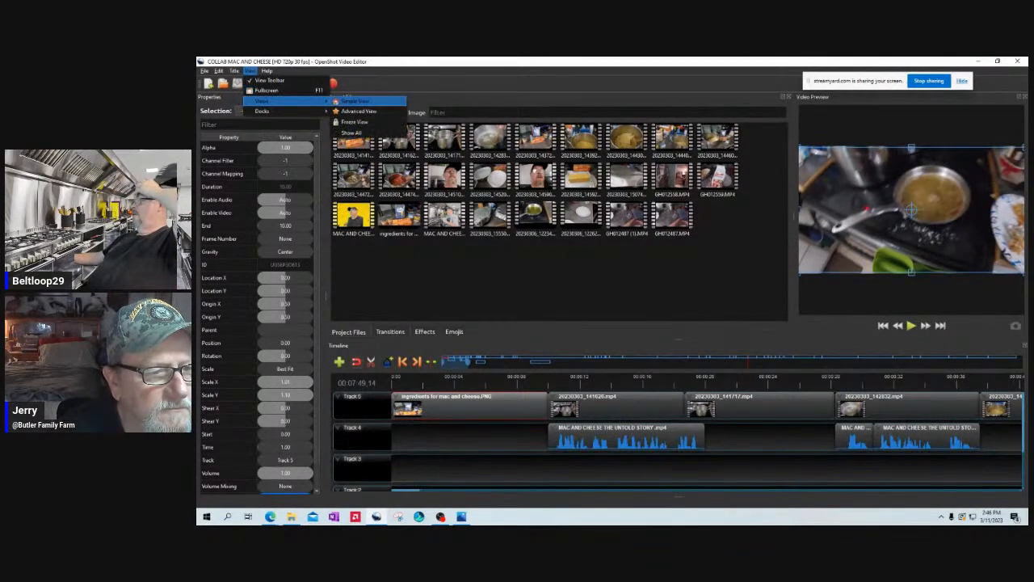
click(356, 101)
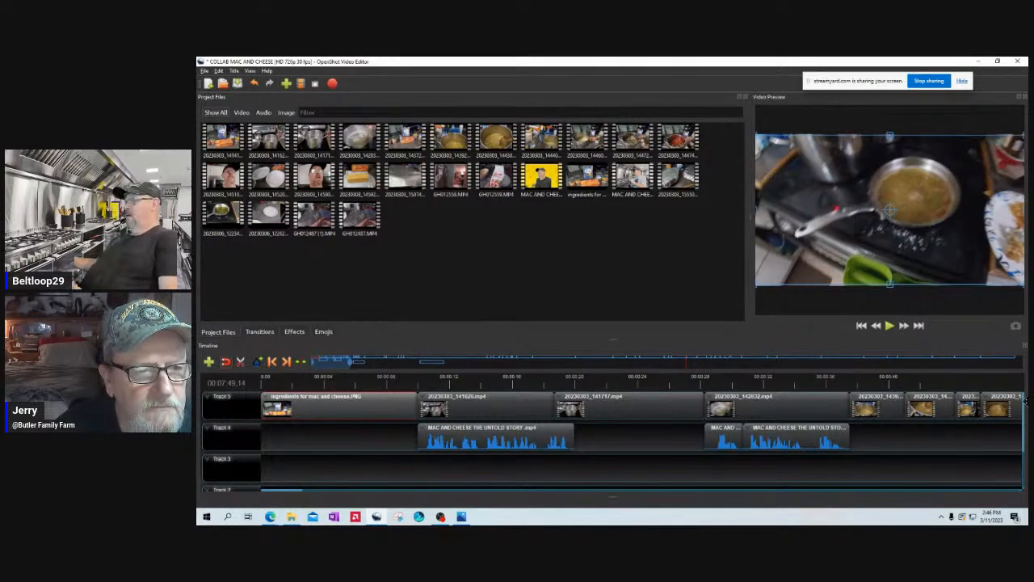
right_click(335, 401)
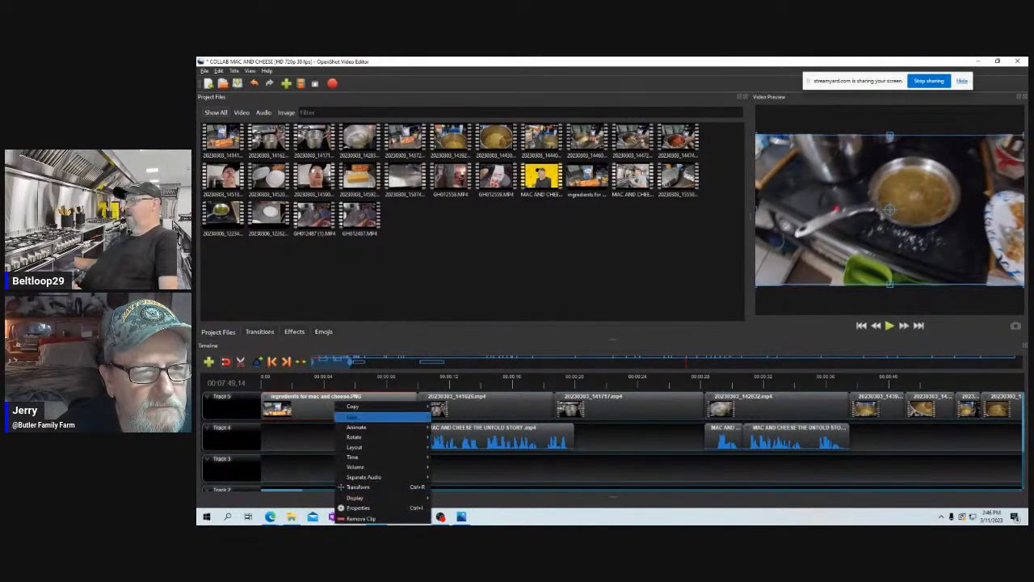
mouse_move(376, 476)
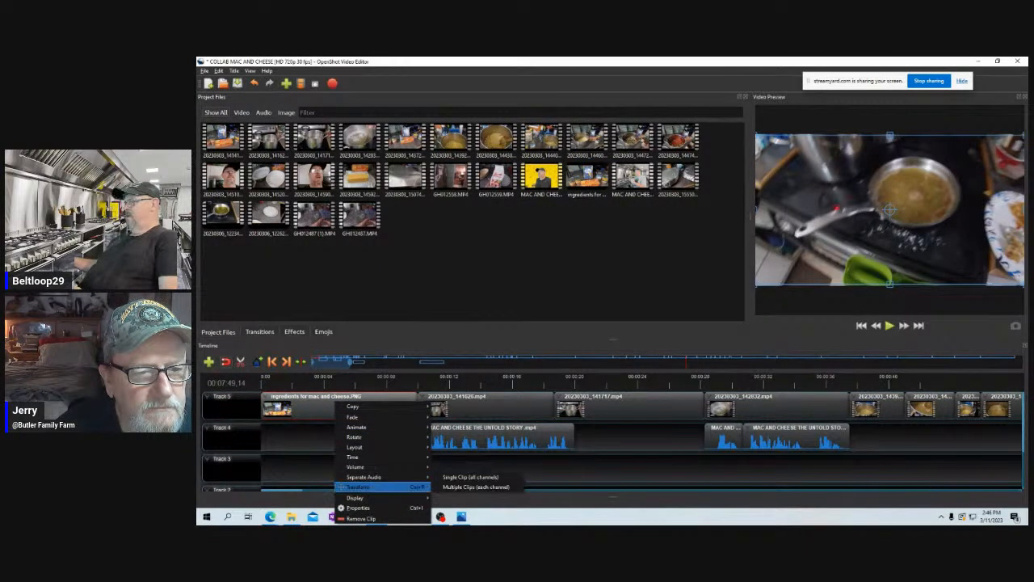
click(358, 507)
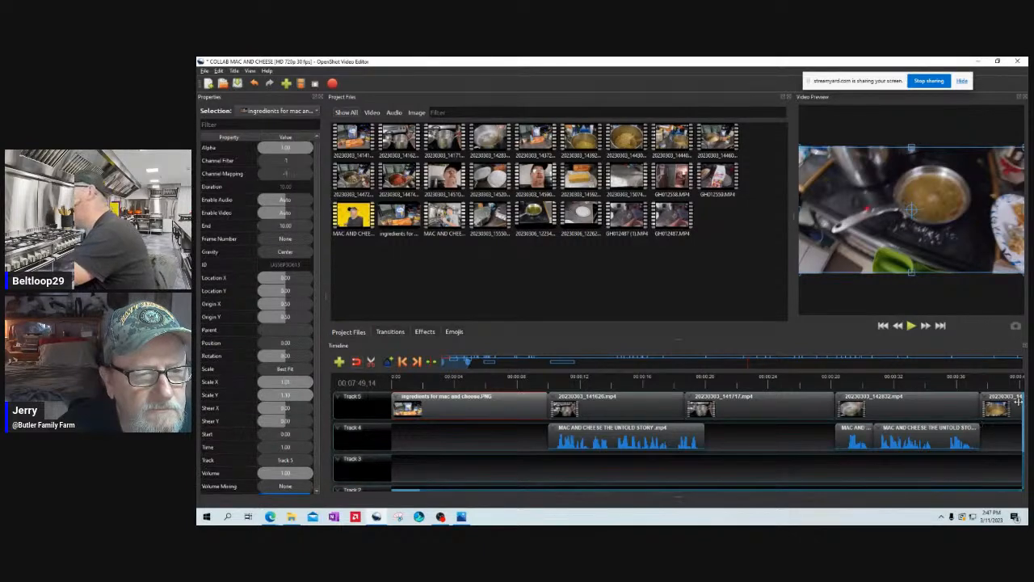
- Mirror the Track 5 clip 20230303_145101.mp4 horizontally by setting its Scale X to -1 at about 1:08
drag(495, 383, 871, 383)
drag(406, 489, 453, 490)
click(584, 382)
click(615, 409)
drag(615, 409, 609, 409)
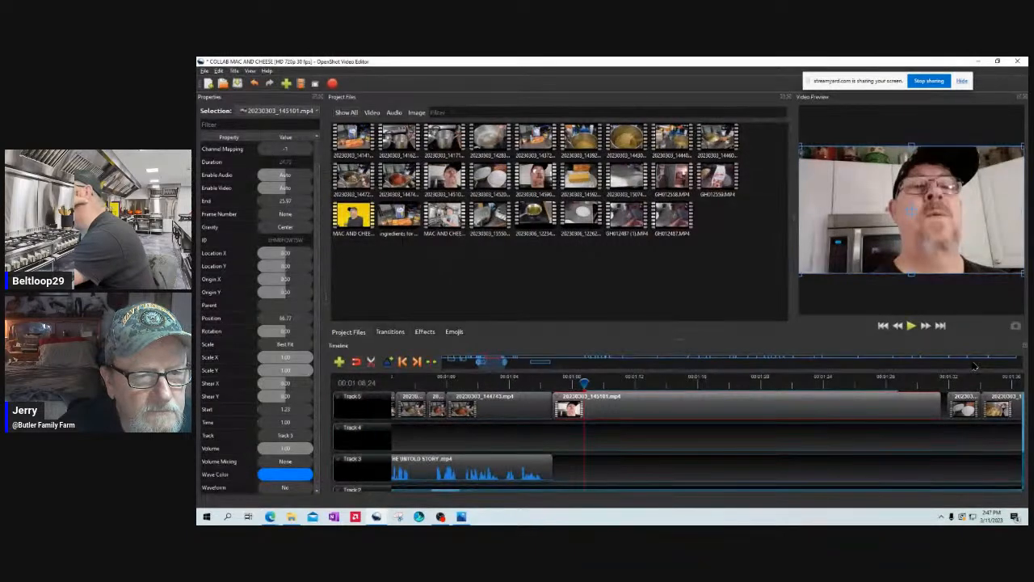
double_click(285, 357)
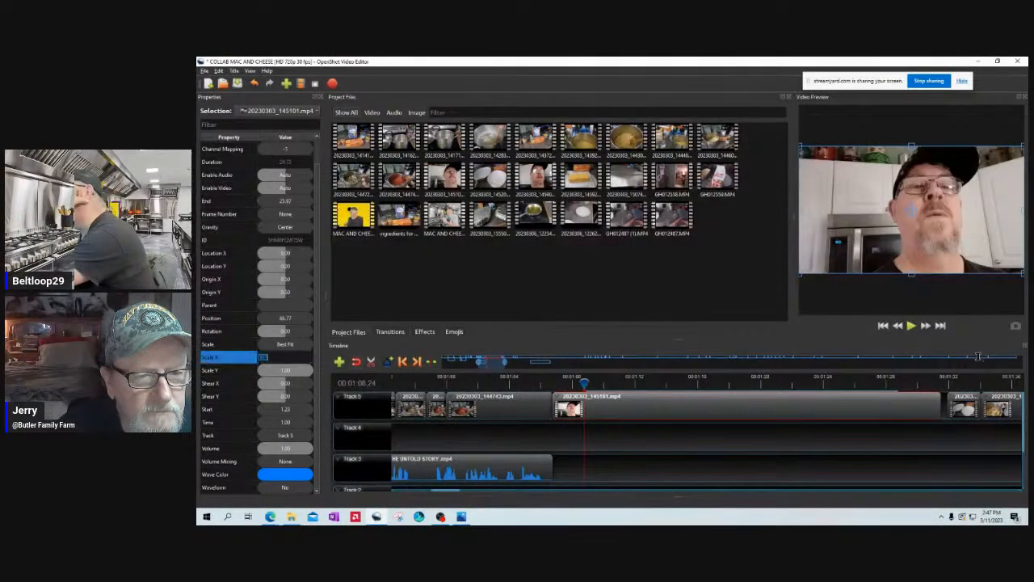
key(BackSpace)
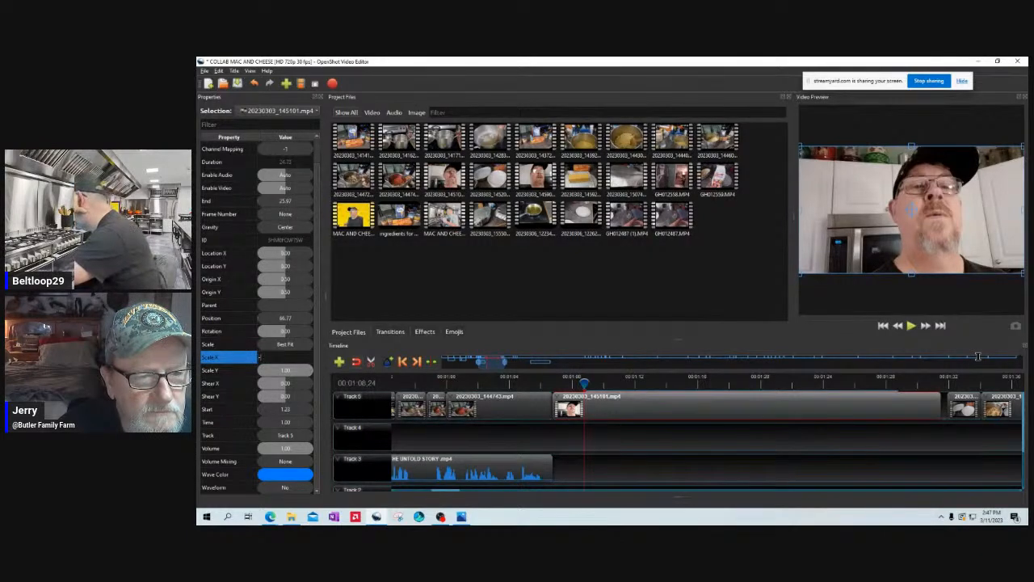
text(-1)
key(Return)
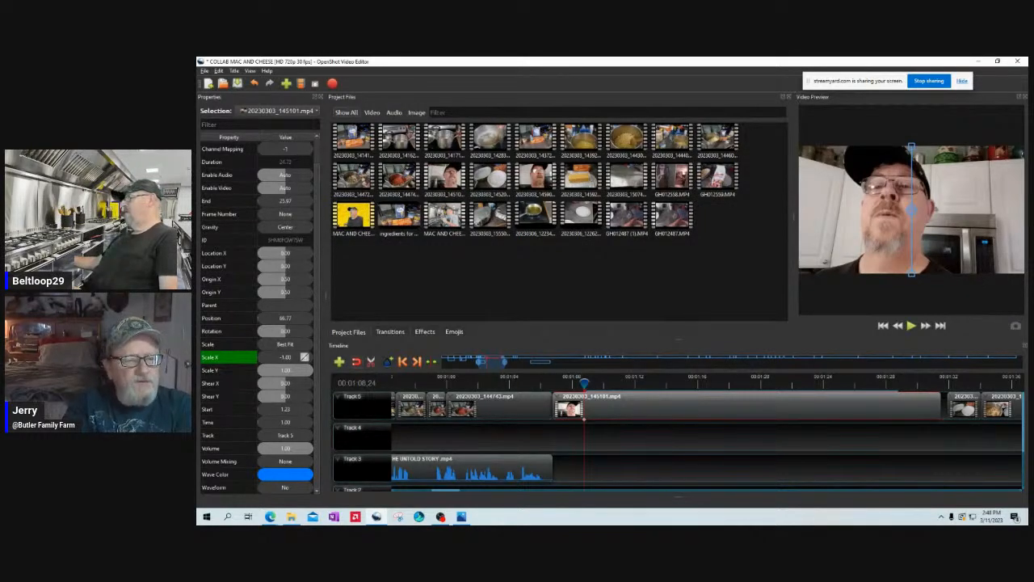
- Check the Scale X value of 20230303_145101.mp4 at about 1:04, 1:05 and 1:08, and look at its copy options
click(521, 381)
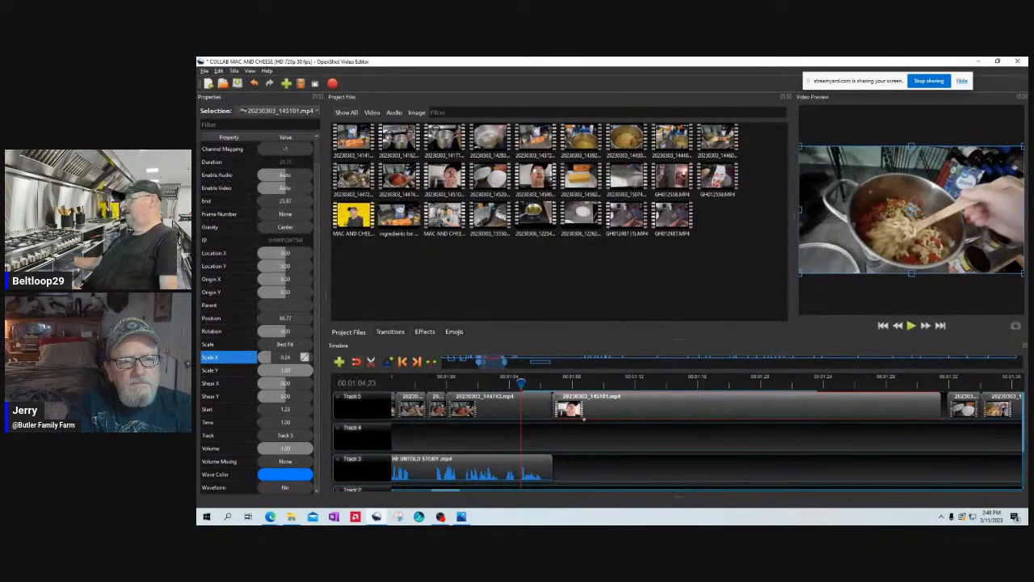
mouse_move(521, 383)
mouse_down()
mouse_move(600, 383)
mouse_move(541, 383)
mouse_up()
right_click(576, 399)
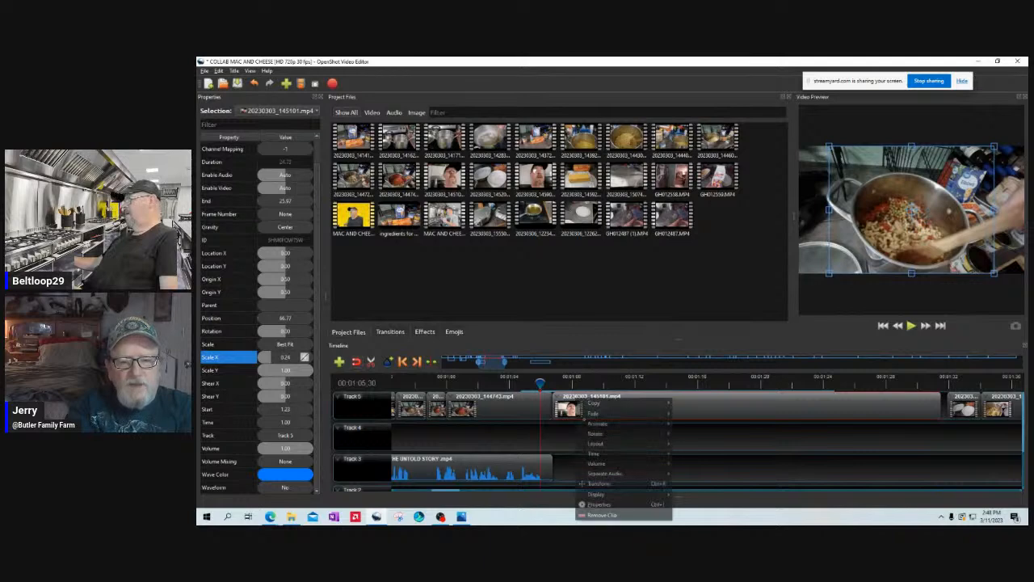
mouse_move(622, 402)
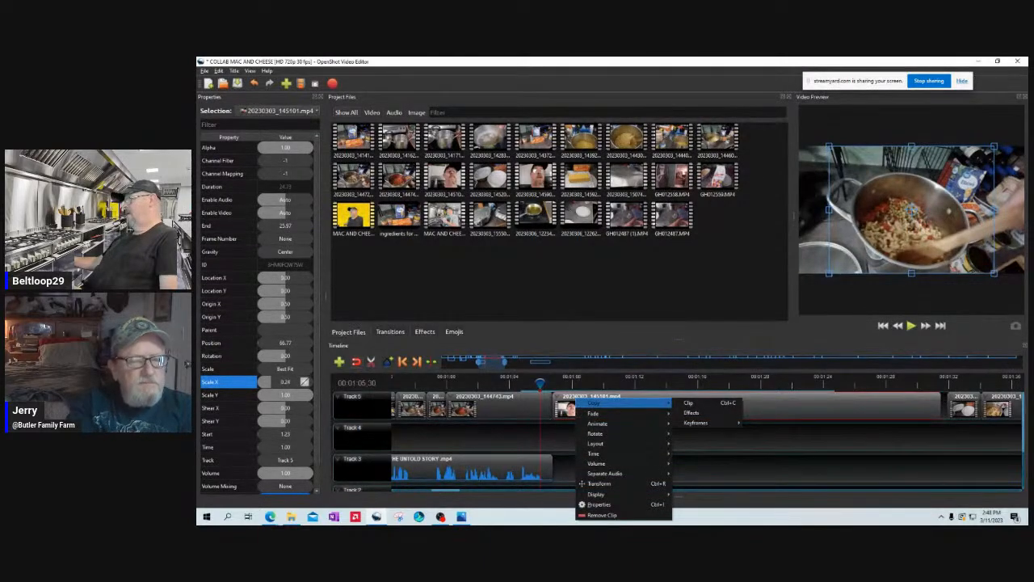
key(Escape)
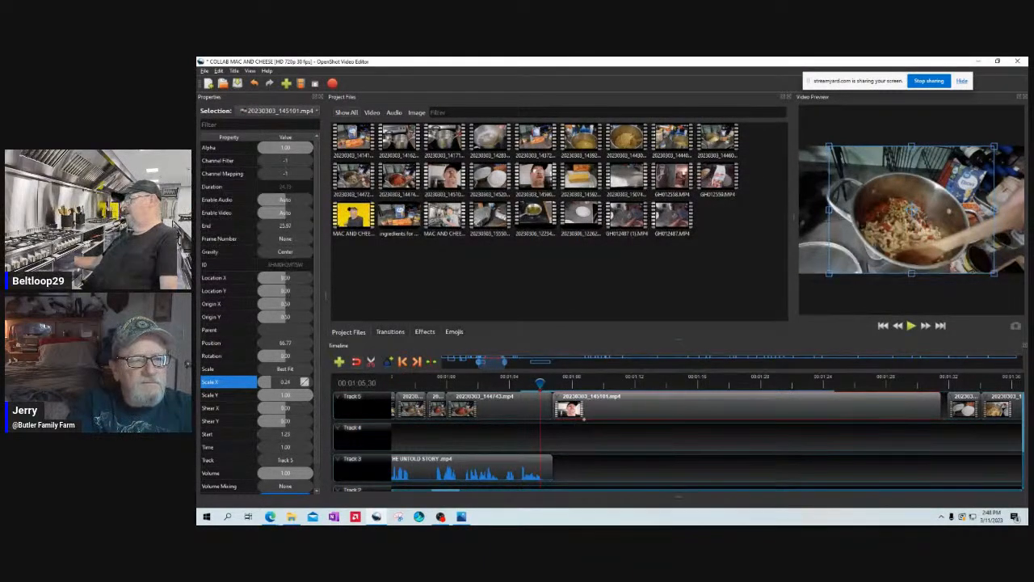
click(583, 382)
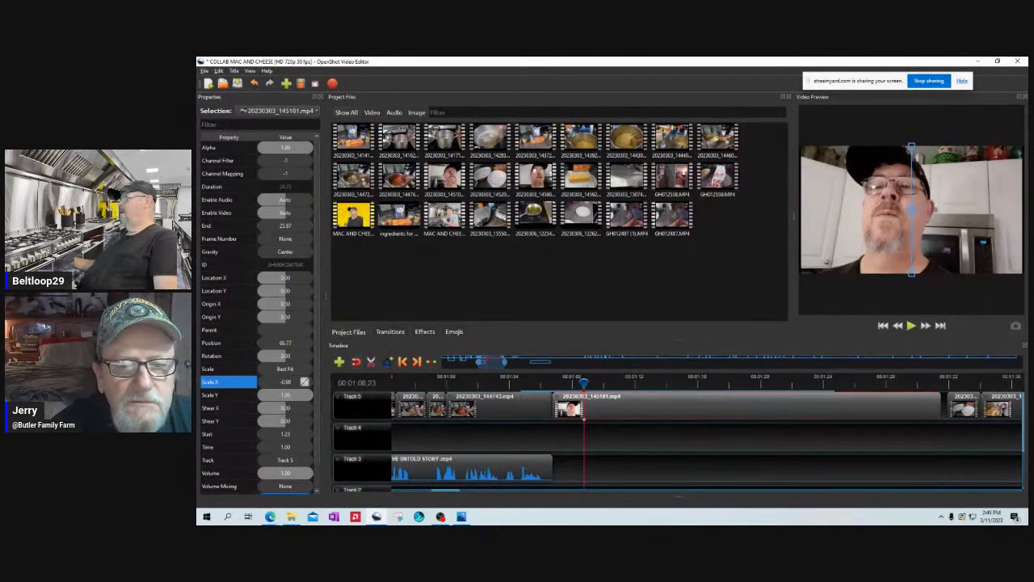
- Remove 20230303_145101.mp4 from Track 5 and place a fresh copy on Track 4, starting where the preceding Track 5 clip ends
right_click(605, 405)
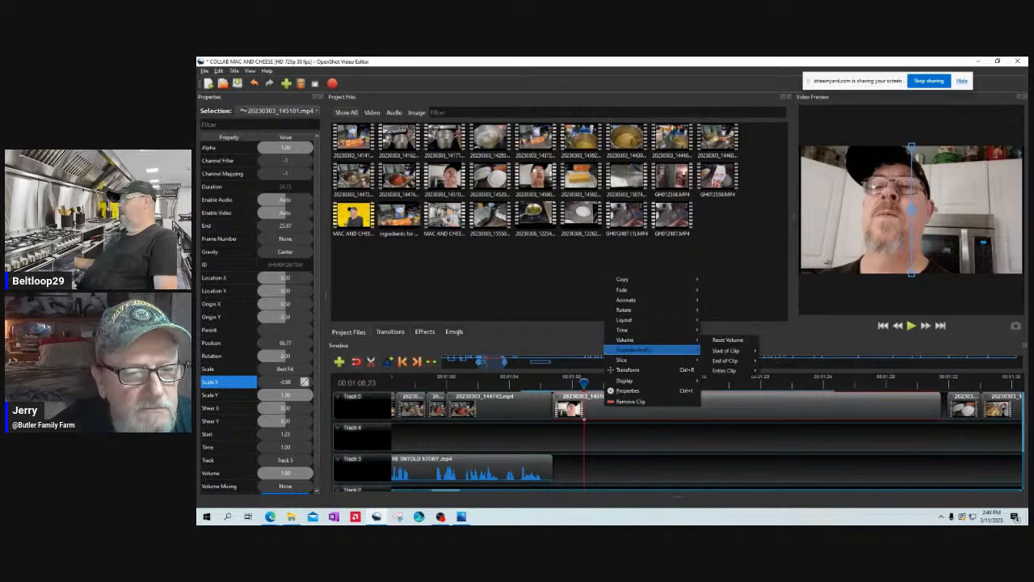
click(630, 401)
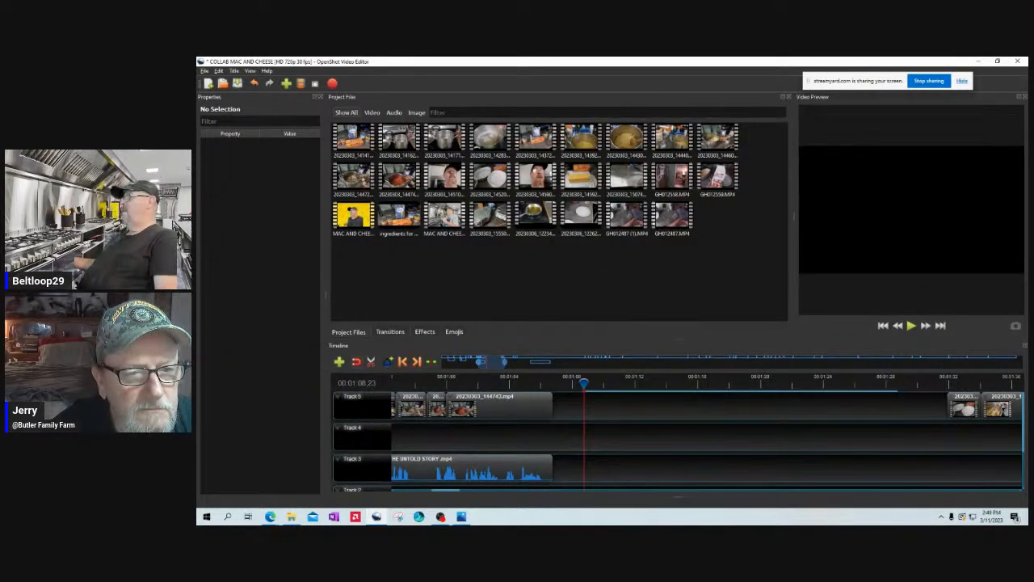
click(444, 178)
drag(444, 178, 554, 439)
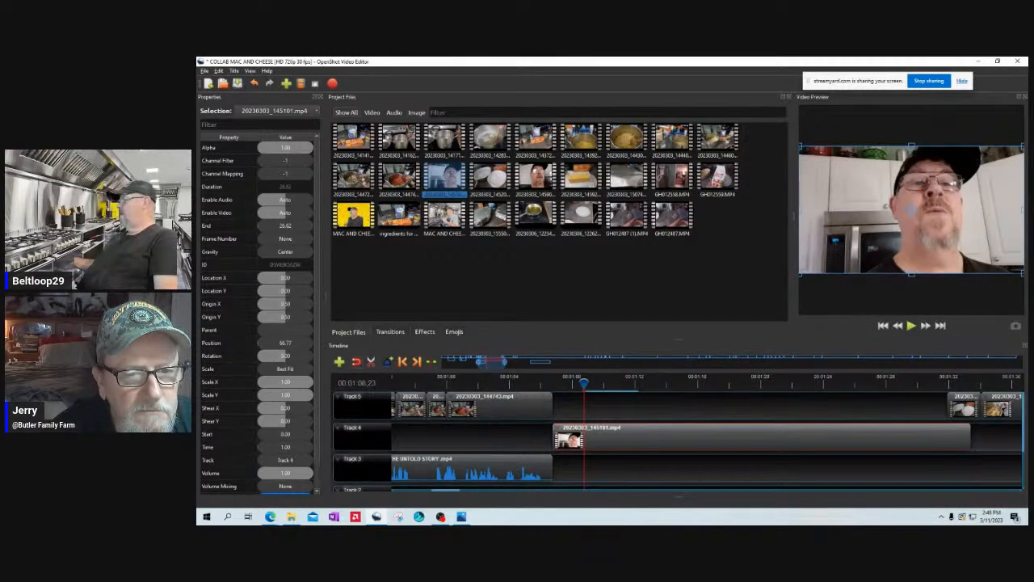
- Display the audio waveform of the Track 4 clip 20230303_145101.mp4
mouse_move(582, 437)
mouse_down()
mouse_move(581, 406)
mouse_move(591, 438)
mouse_move(580, 438)
mouse_up()
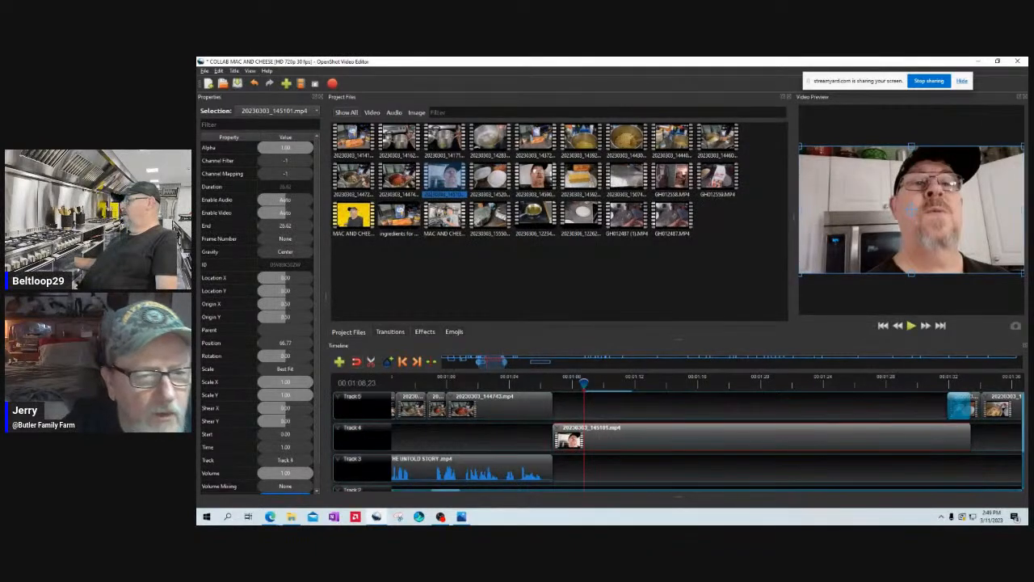
click(768, 383)
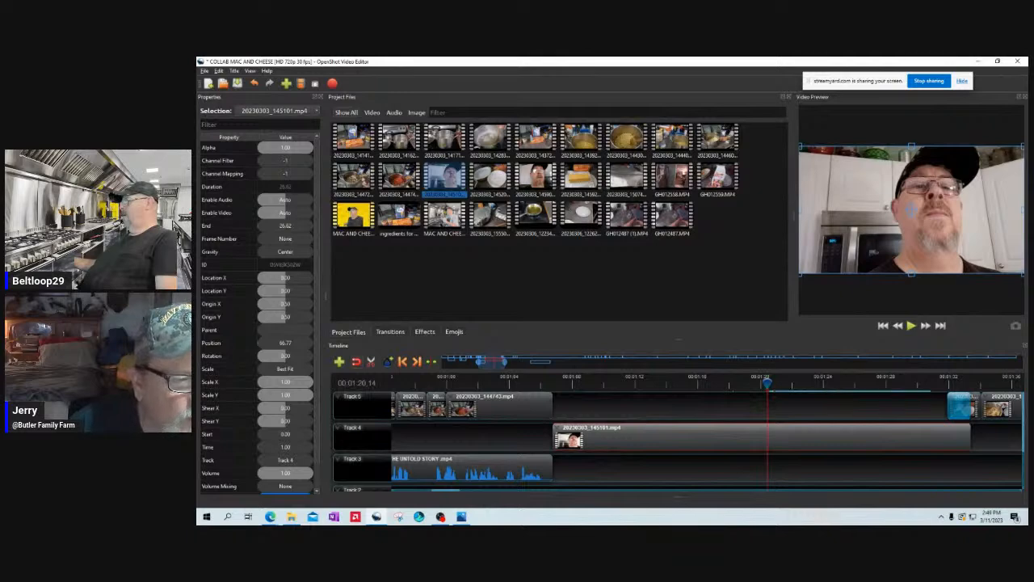
right_click(622, 430)
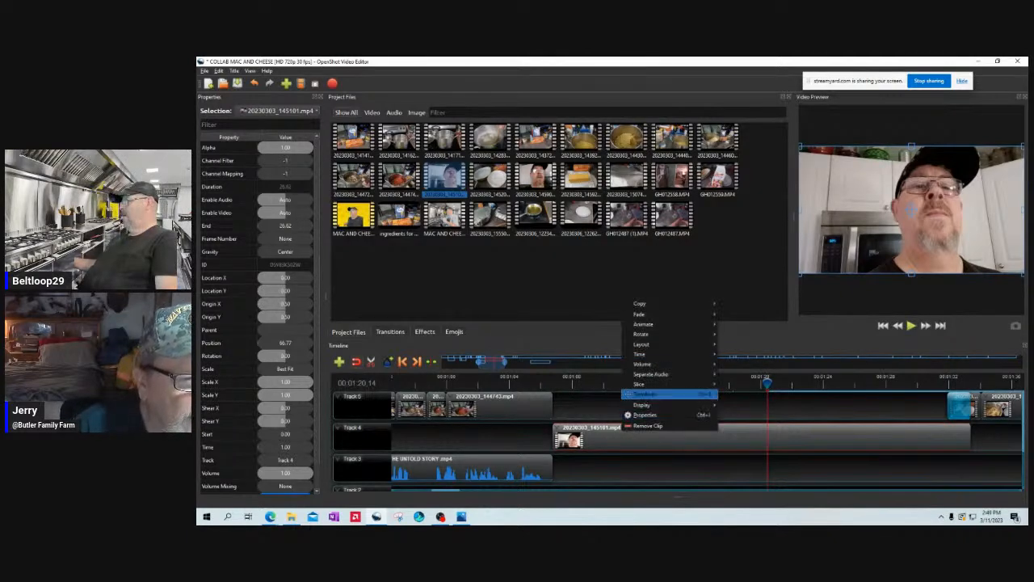
click(646, 394)
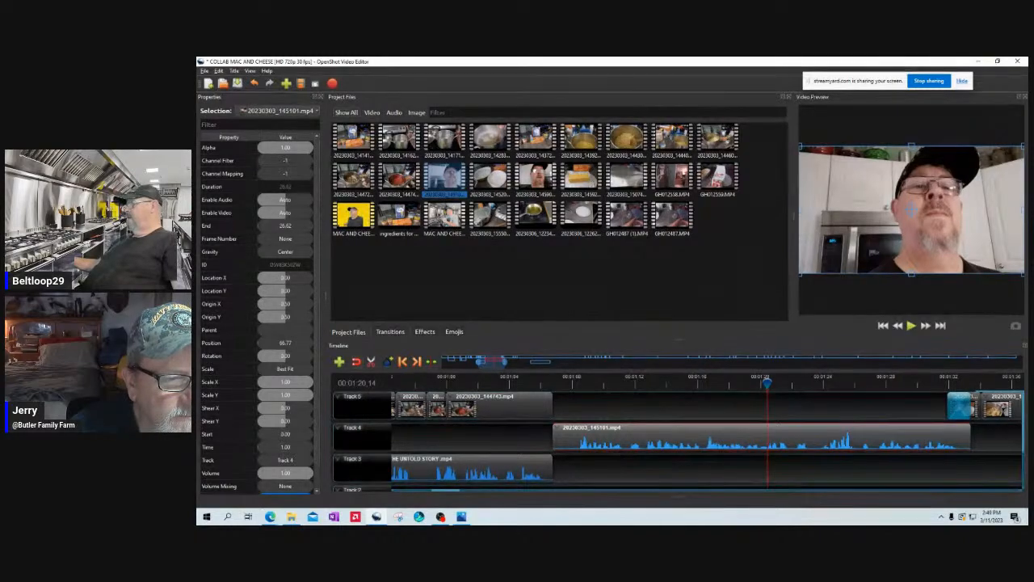
- Place the playhead at about 1:08 and remove the Fade transition on Track 5 at about 1:32
drag(768, 383, 576, 383)
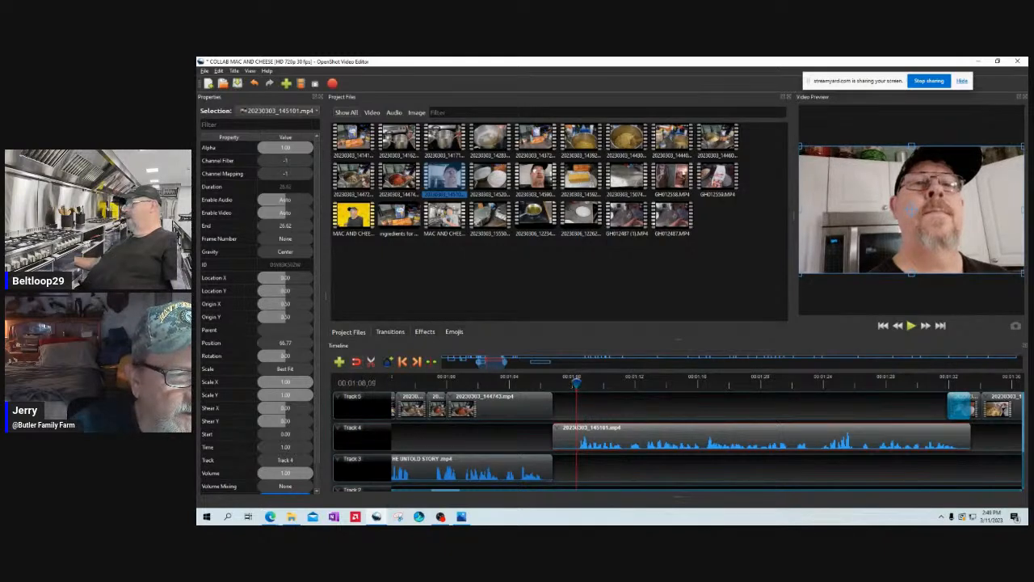
right_click(575, 384)
mouse_move(595, 387)
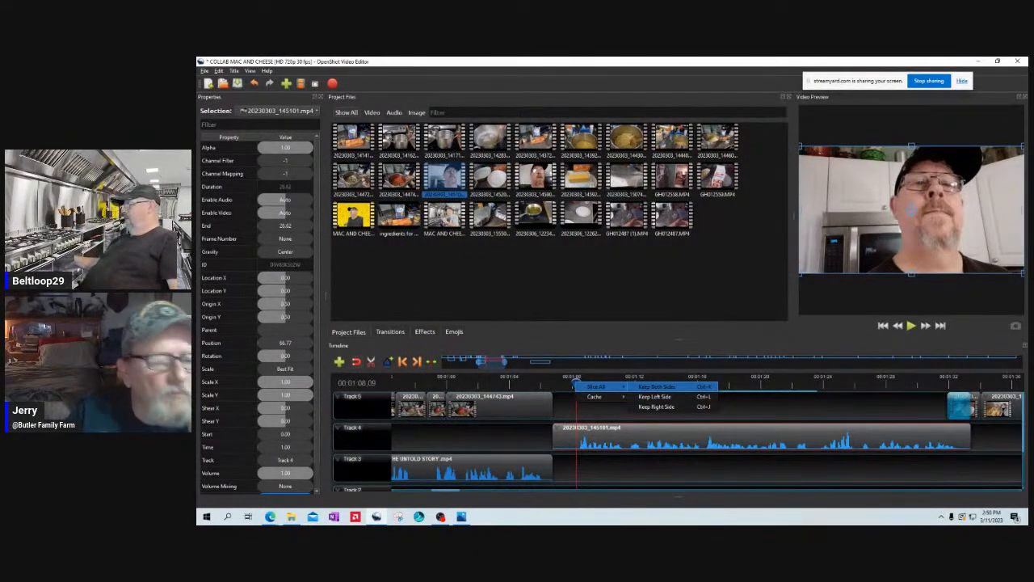
key(Escape)
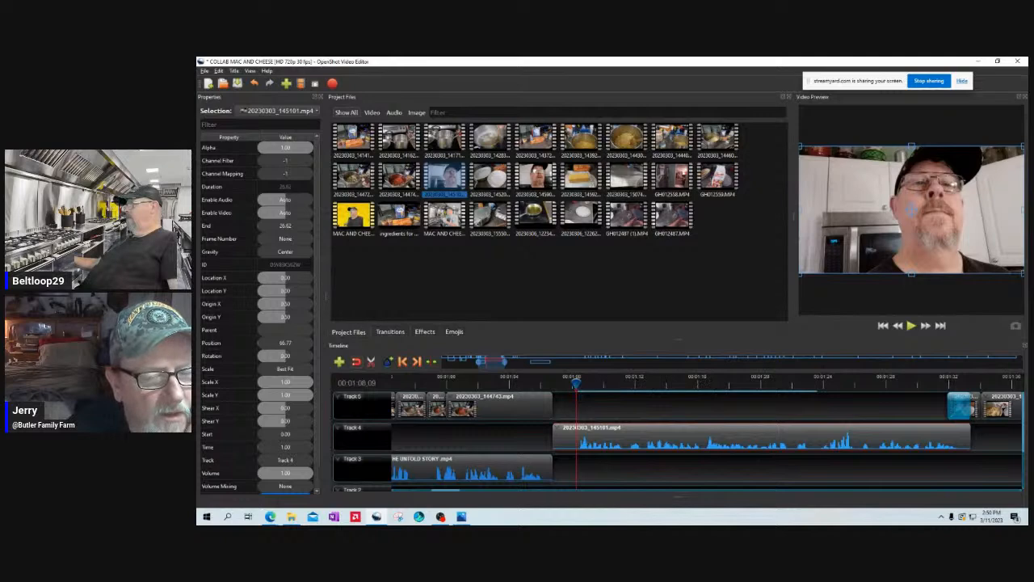
click(962, 406)
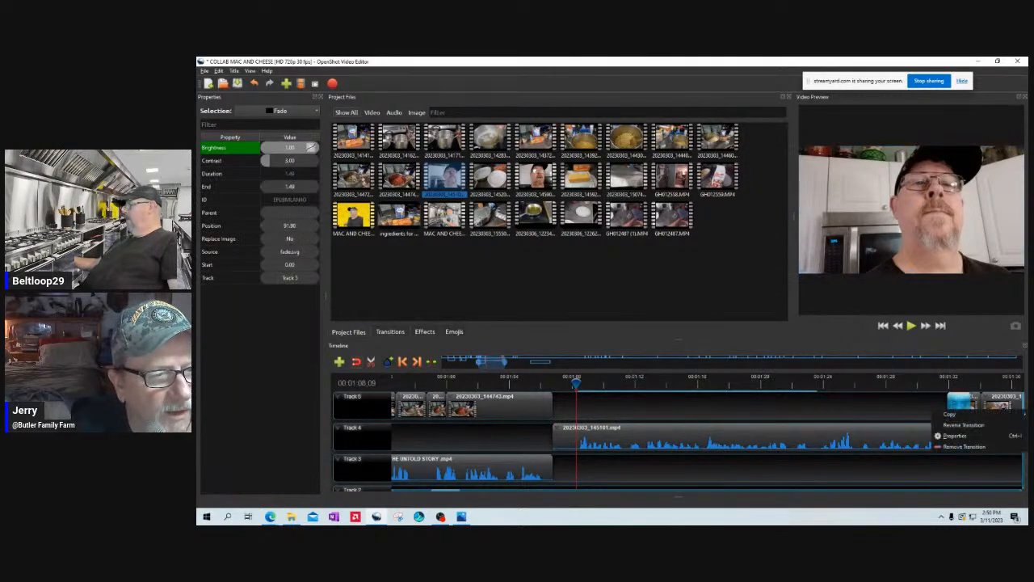
key(Delete)
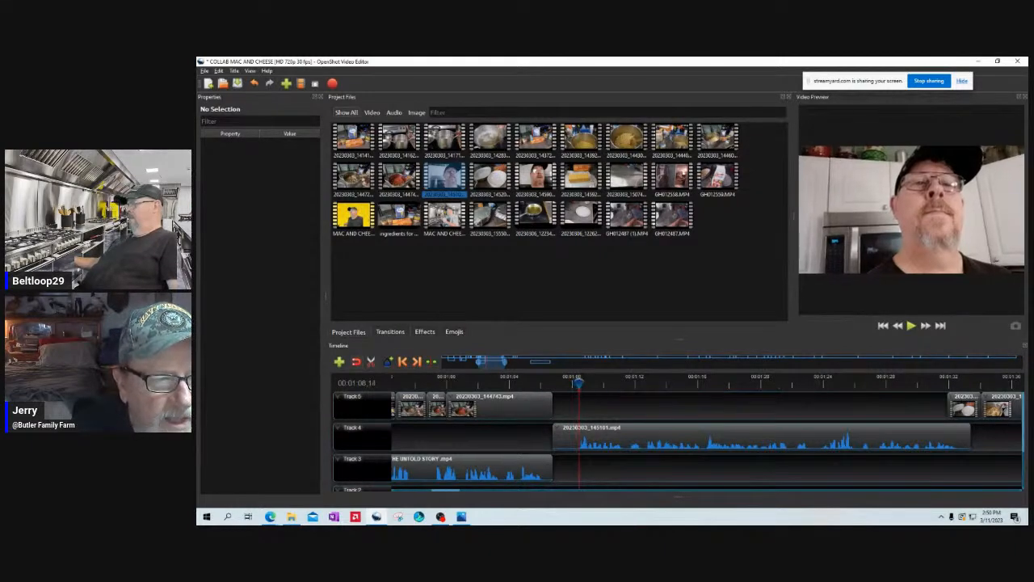
- Slice away the start of 20230303_145101.mp4 at 1:08,09, keeping the right side, and move it to Track 5 directly after the preceding clip
key(Left)
key(Left)
key(Left)
key(Left)
key(Left)
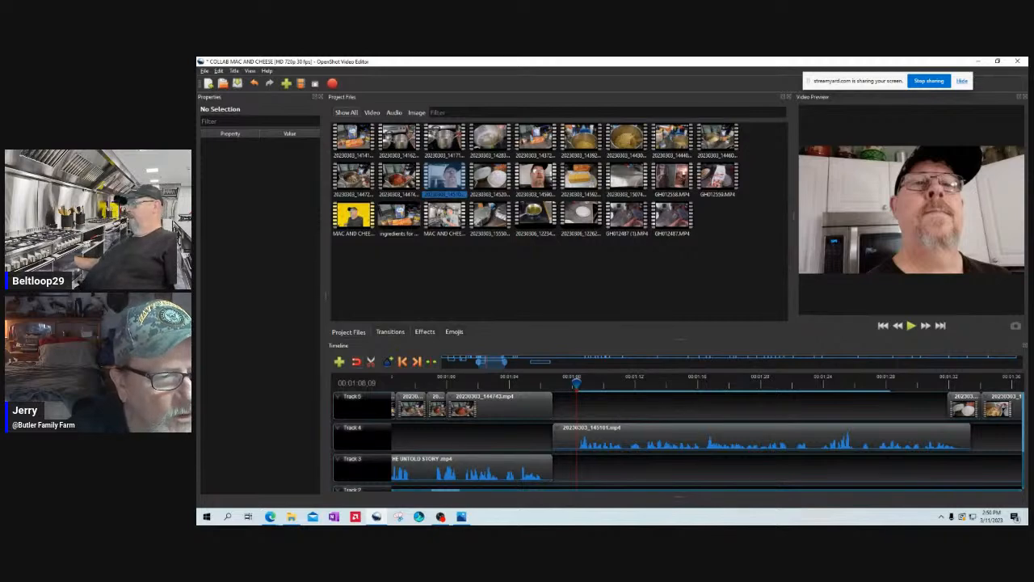
right_click(576, 386)
mouse_move(602, 387)
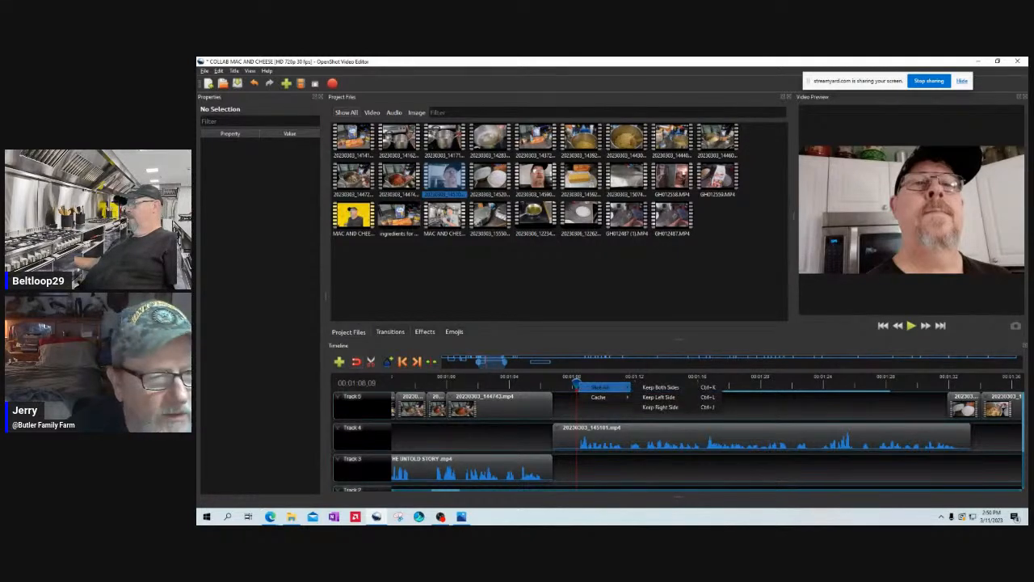
click(670, 406)
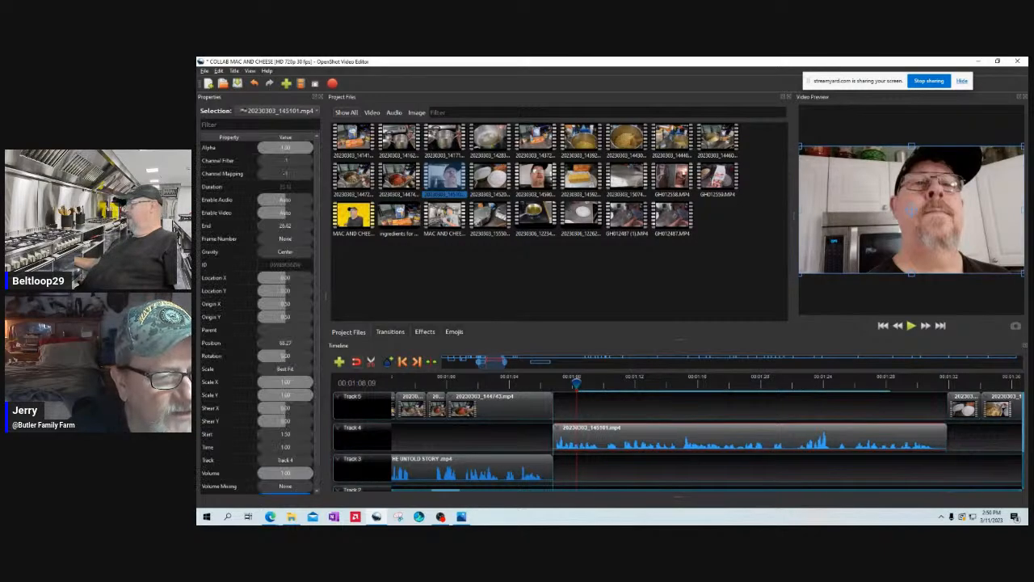
drag(671, 437, 671, 406)
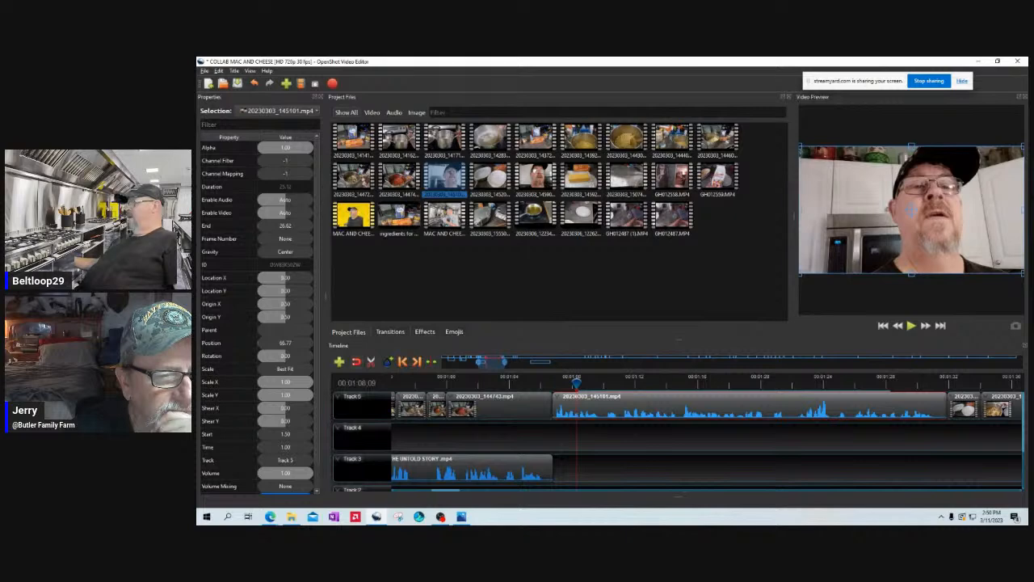
- Mirror the Track 5 clip 20230303_145101.mp4 by setting its Scale X to -1 at its start, at 1:06,25
key(Right)
key(Right)
key(Right)
key(Right)
key(Right)
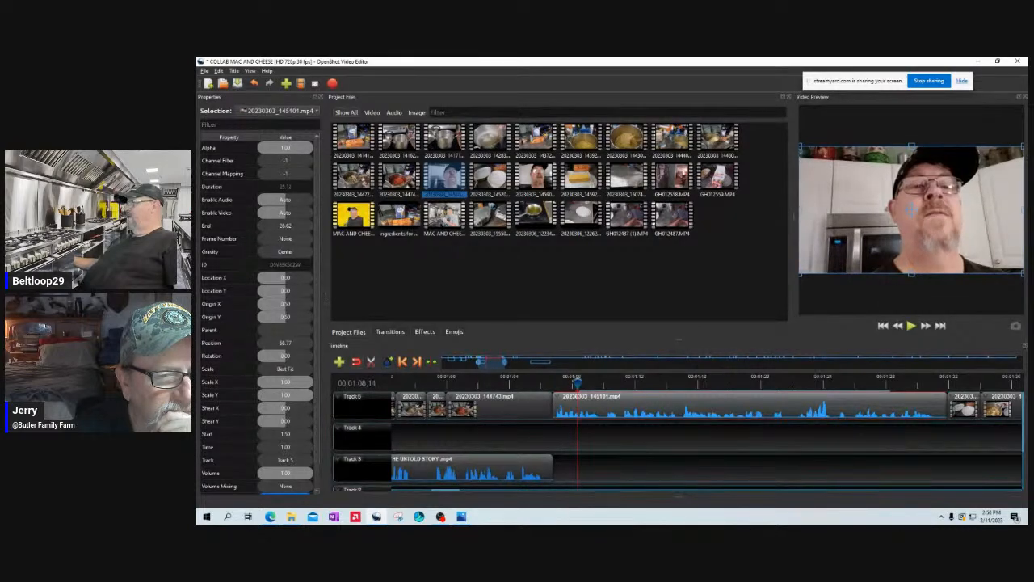
key(Left)
key(Left)
key(Left)
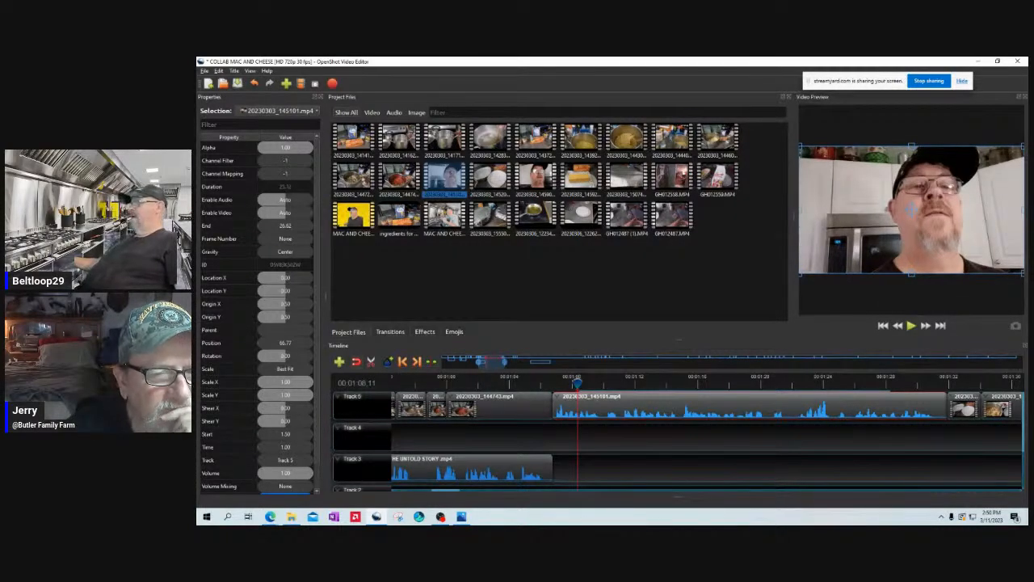
key(Left)
key(Left)
key(Left)
key(Left)
key(Left)
key(Left)
key(Left)
key(Left)
key(Left)
key(Left)
key(Left)
key(Left)
key(Left)
key(Left)
key(Left)
key(Left)
key(Left)
key(Left)
key(Left)
key(Left)
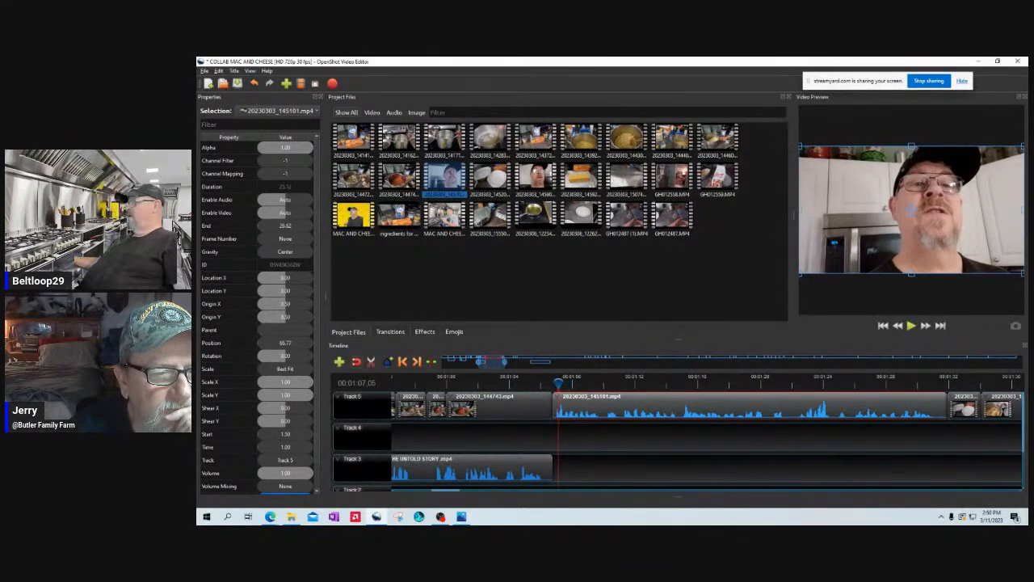
mouse_move(560, 383)
mouse_down()
mouse_move(625, 383)
mouse_move(553, 383)
mouse_up()
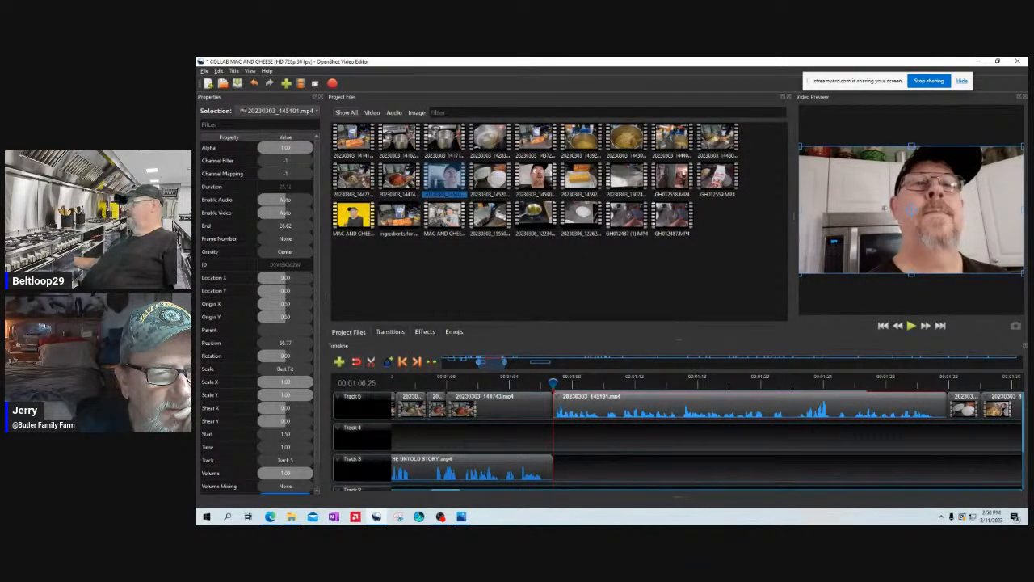
right_click(572, 402)
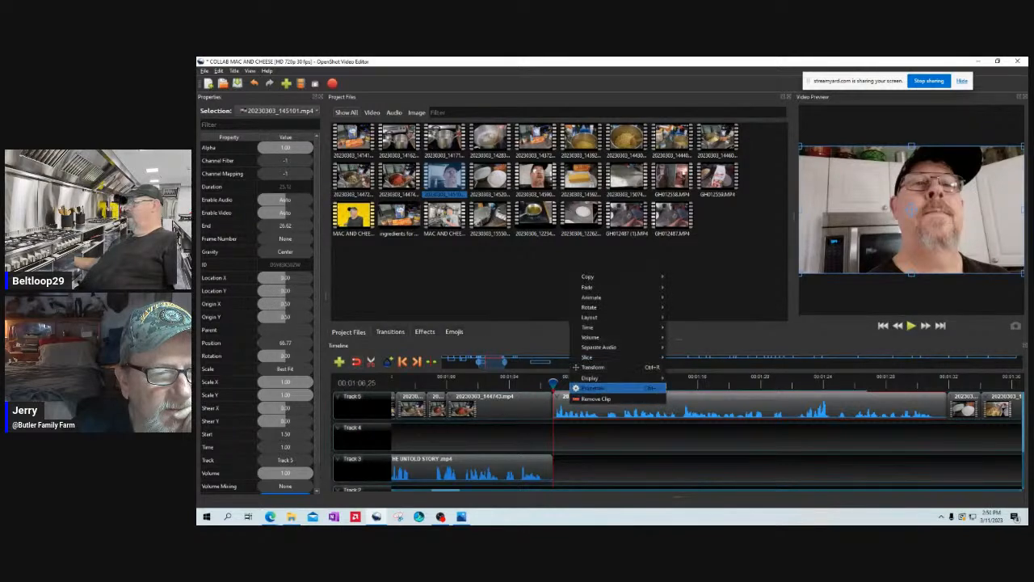
click(592, 388)
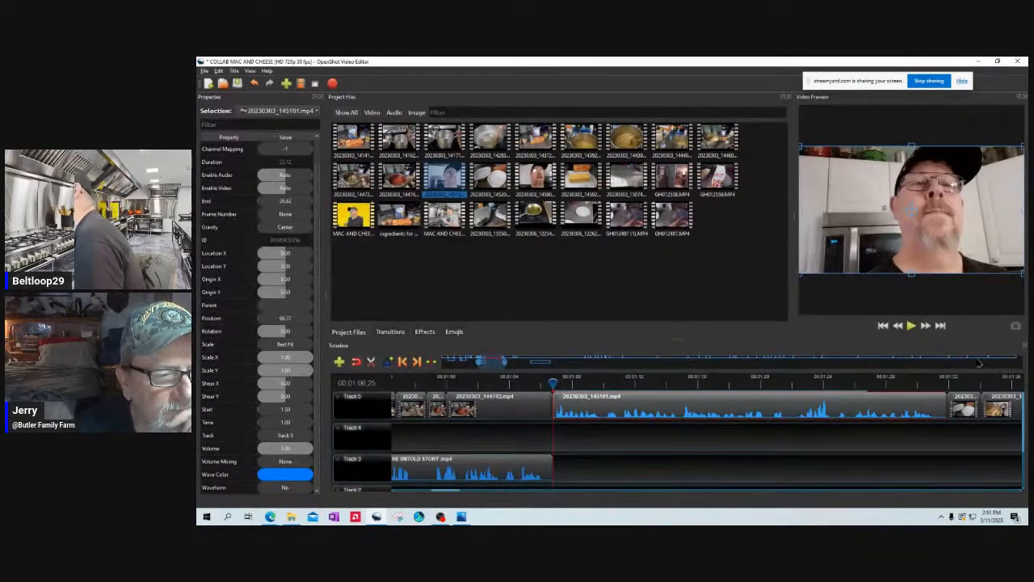
double_click(285, 357)
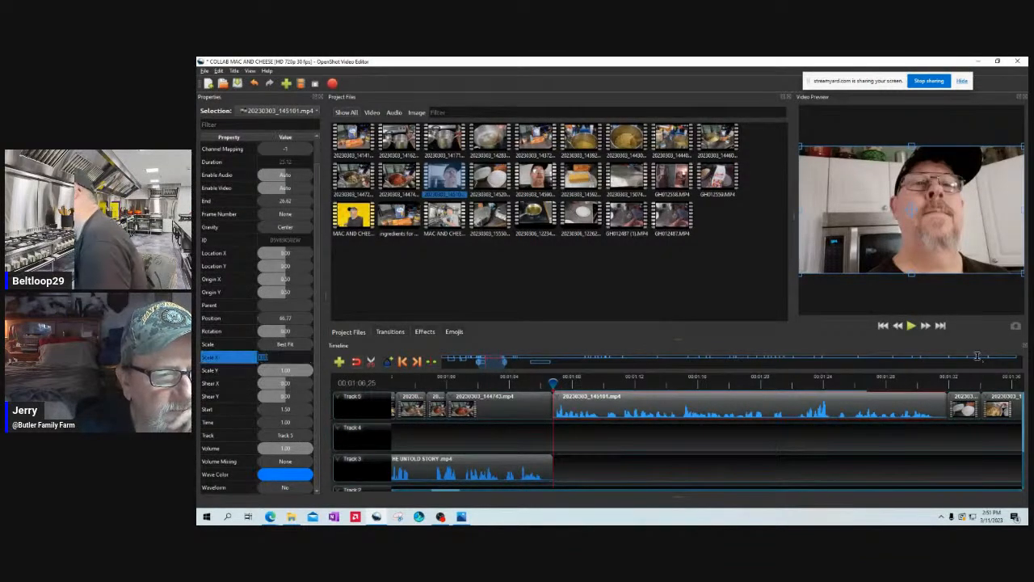
text(-1)
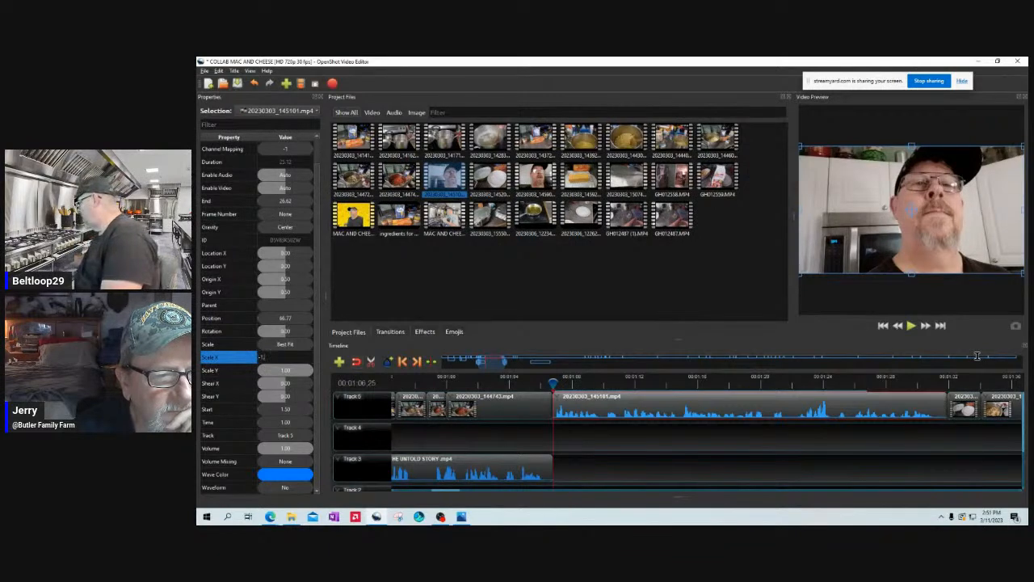
key(Return)
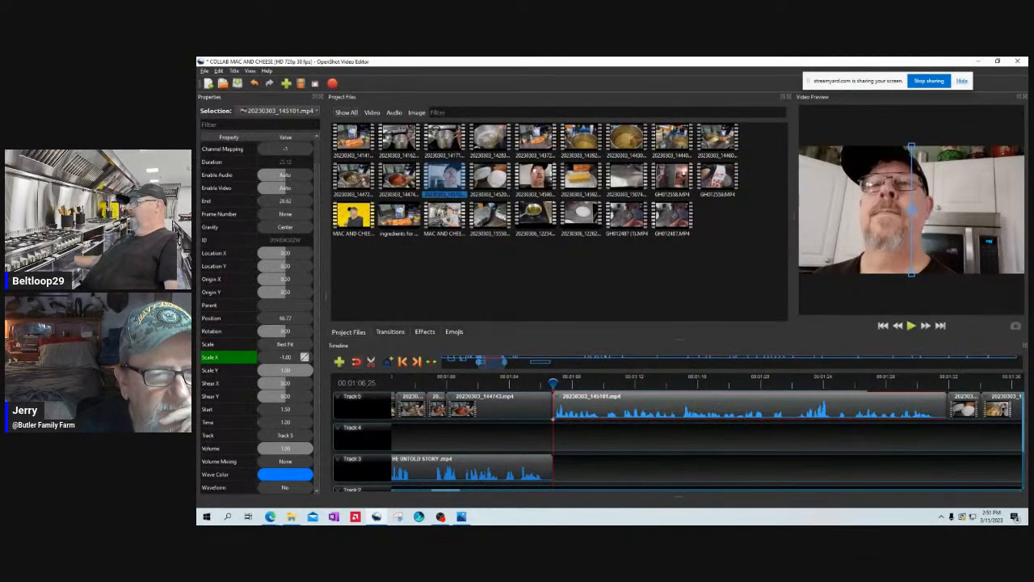
- Play the transition into the mirrored clip 20230303_145101.mp4, stopping at about 1:08
click(507, 378)
key(space)
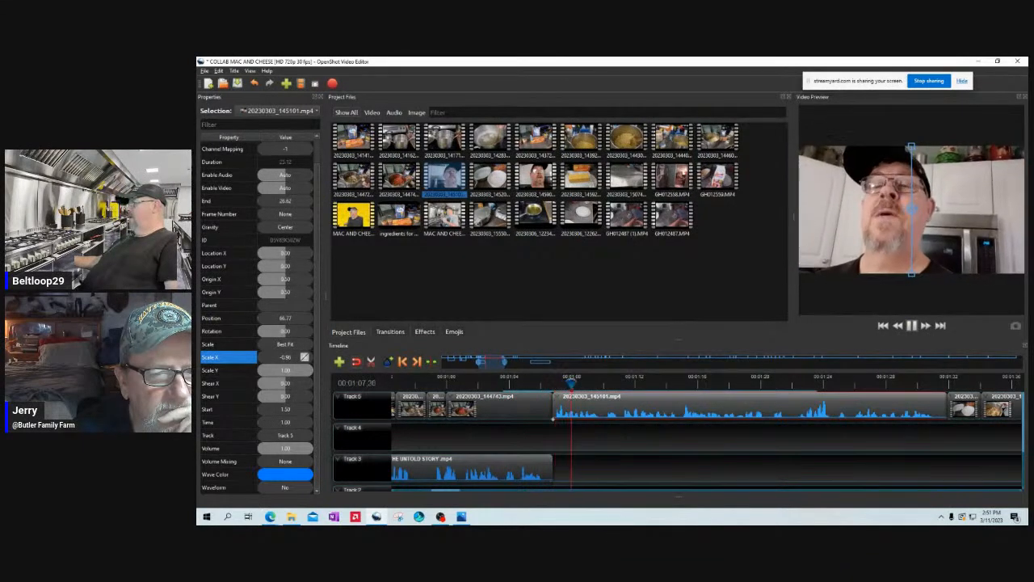
key(space)
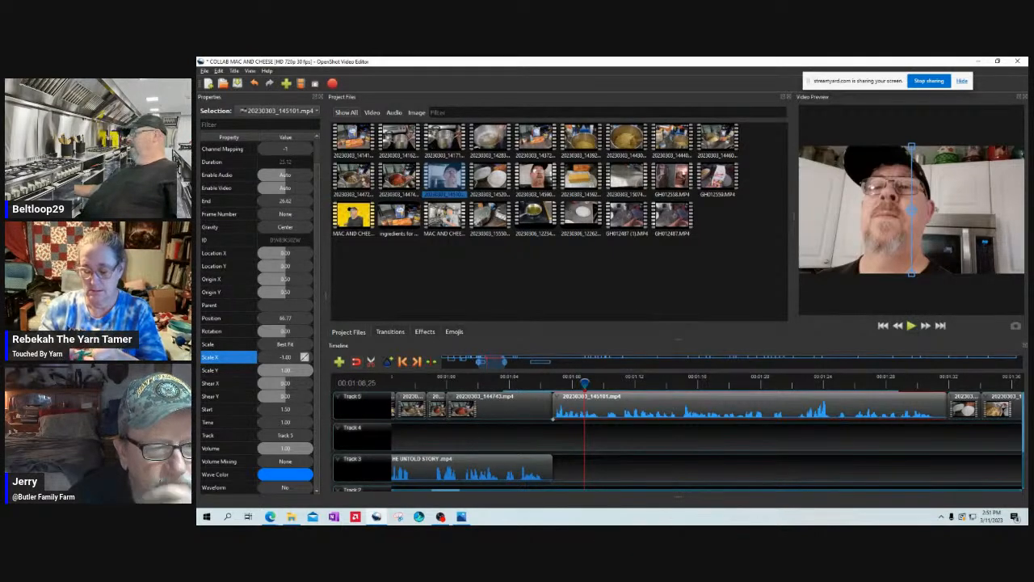
- Review the later part of the timeline at about 5:33, 7:19 and 7:50
drag(505, 362, 951, 383)
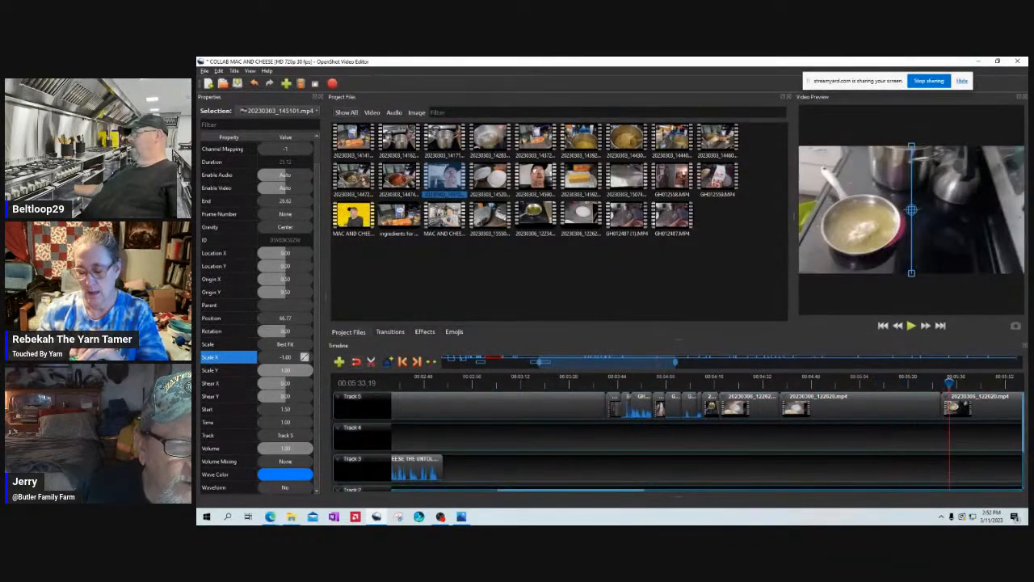
drag(606, 362, 722, 361)
drag(409, 383, 729, 383)
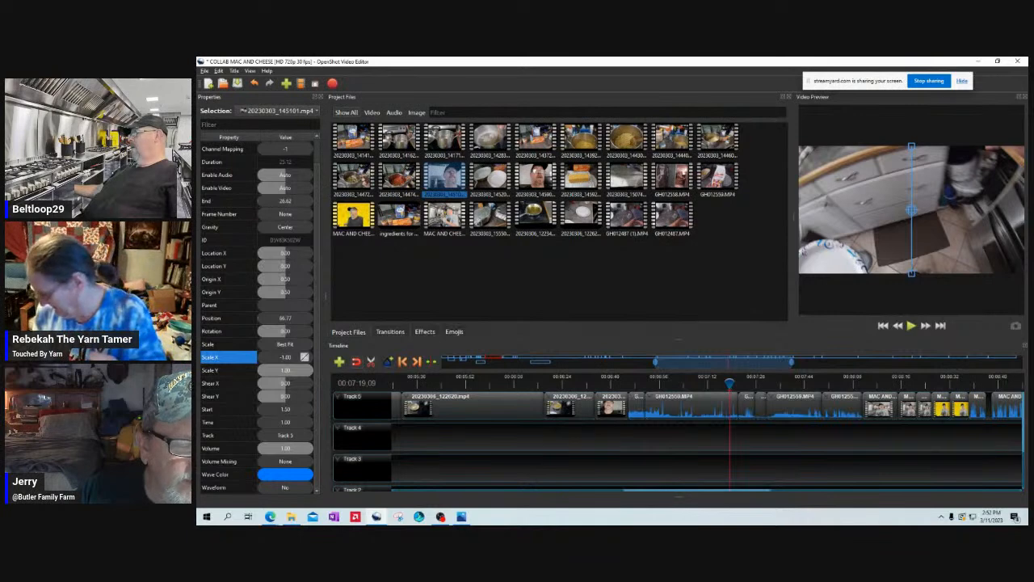
drag(730, 383, 823, 383)
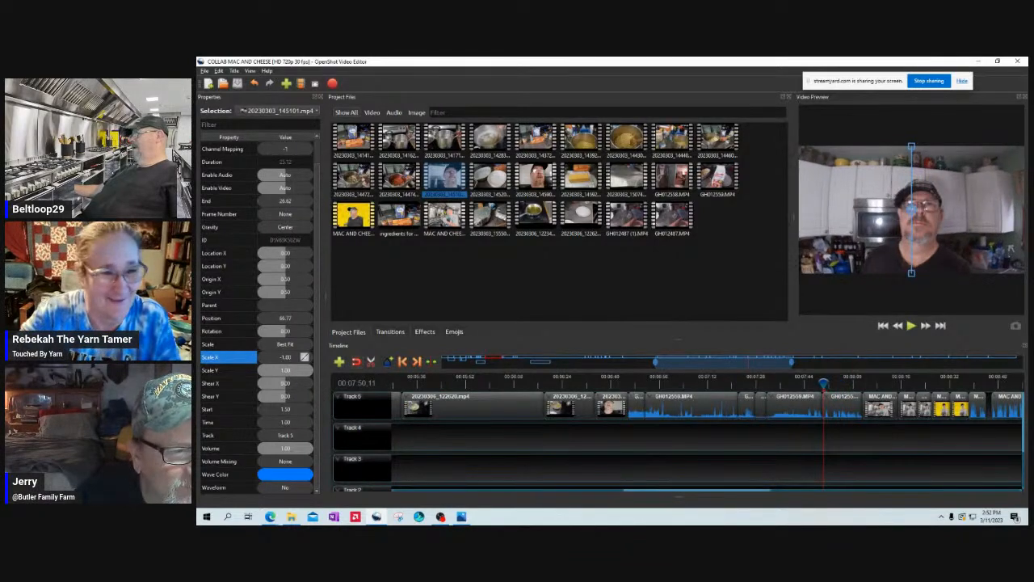
- Examine Track 5 from the GH012559.MP4 cut near 7:50 through the MAC AND CHEESE THE UNTOLD STORY clips to about 13:38
drag(656, 361, 753, 361)
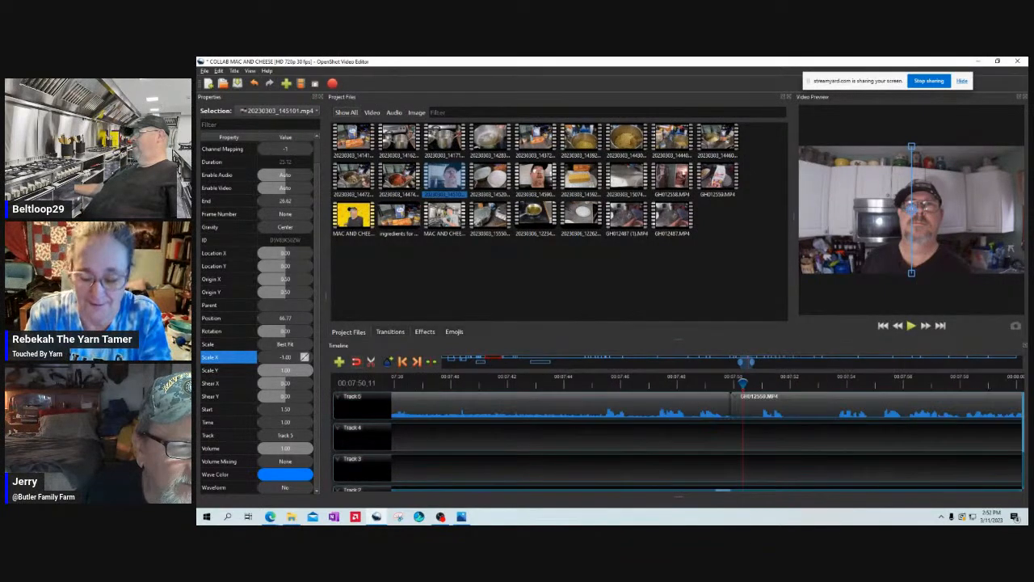
drag(819, 383, 805, 383)
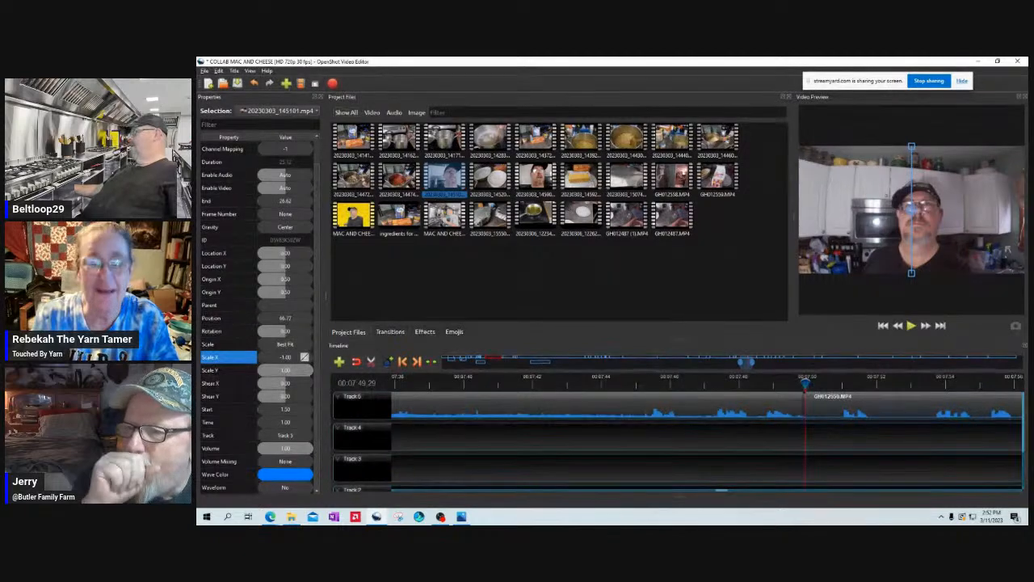
drag(806, 383, 937, 383)
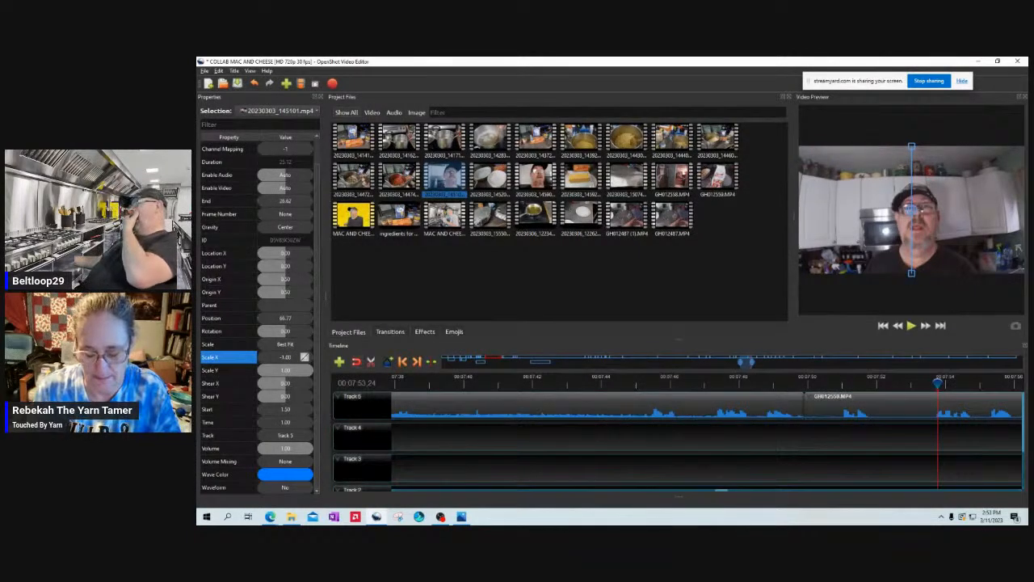
drag(751, 362, 879, 362)
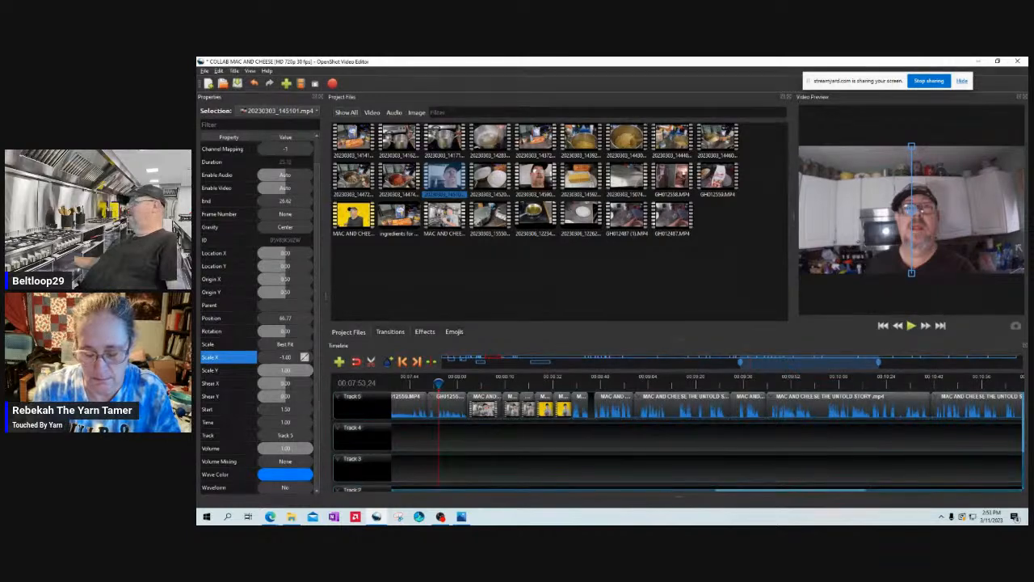
drag(438, 384, 911, 384)
drag(824, 362, 912, 362)
drag(508, 383, 950, 362)
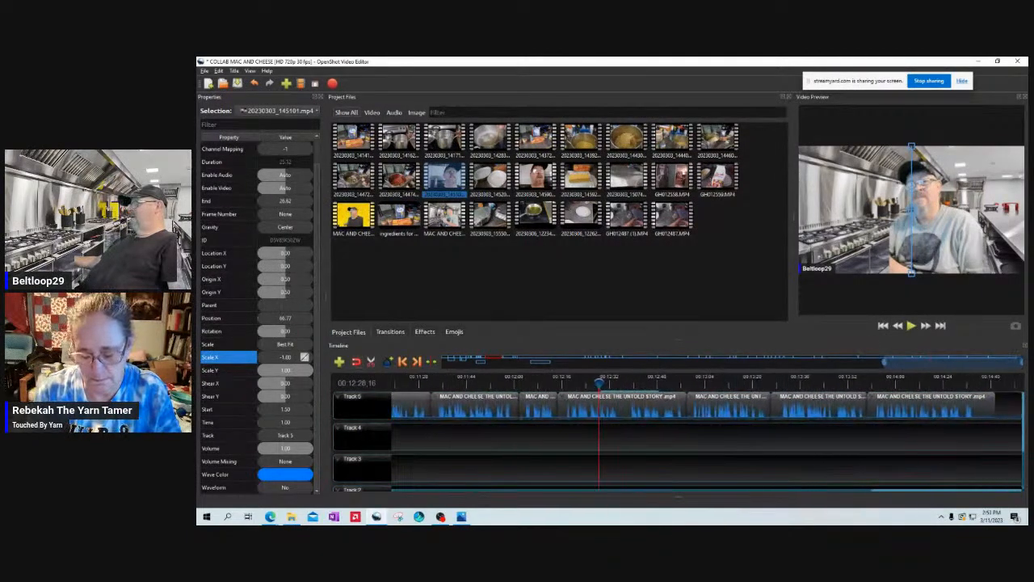
drag(599, 384, 809, 383)
drag(954, 362, 517, 362)
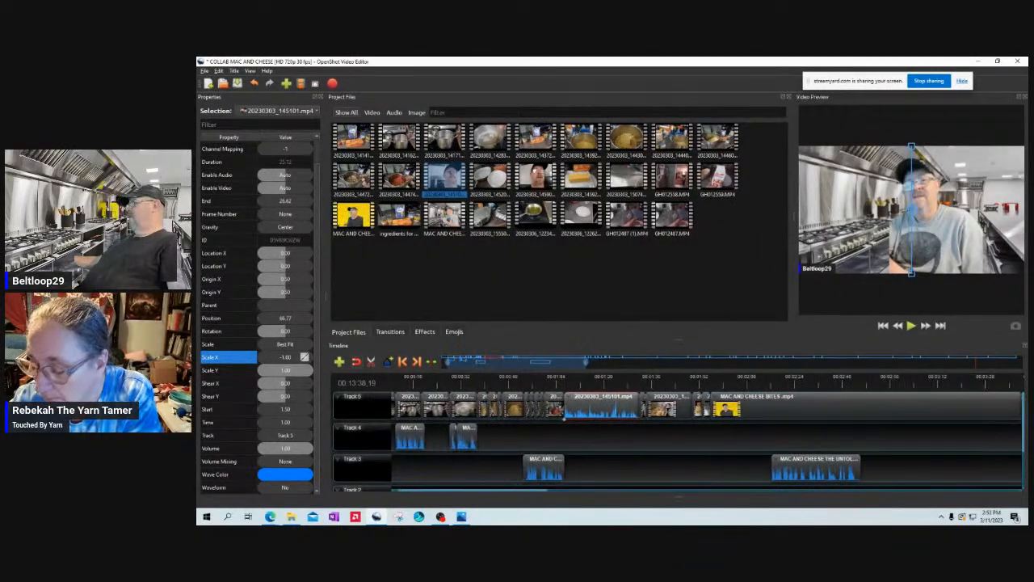
- Review the timeline from the opening ingredient and cooking clips to about 6:35, and save the project
drag(697, 383, 404, 383)
scroll(706, 428, left, 1)
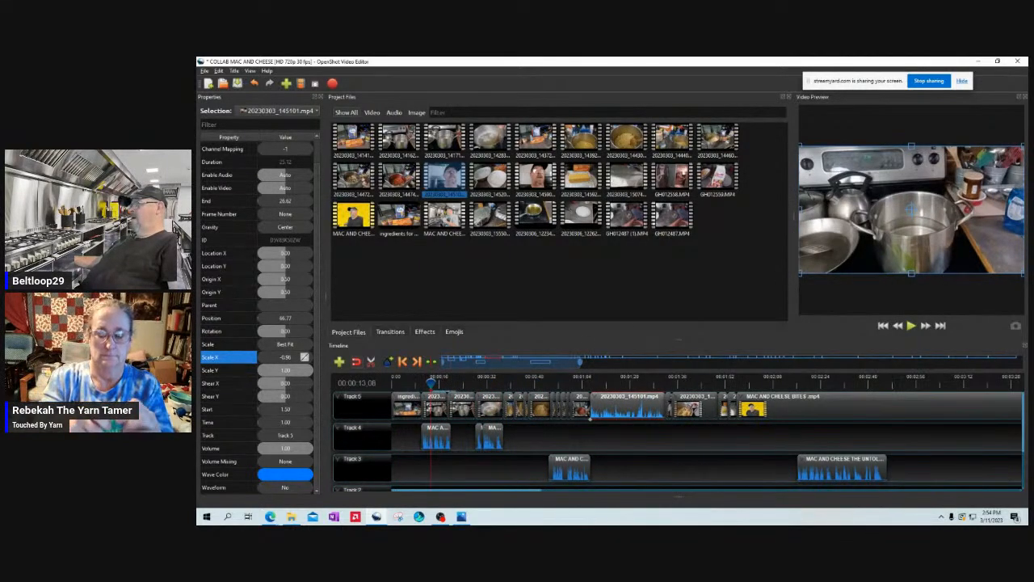
drag(430, 383, 711, 383)
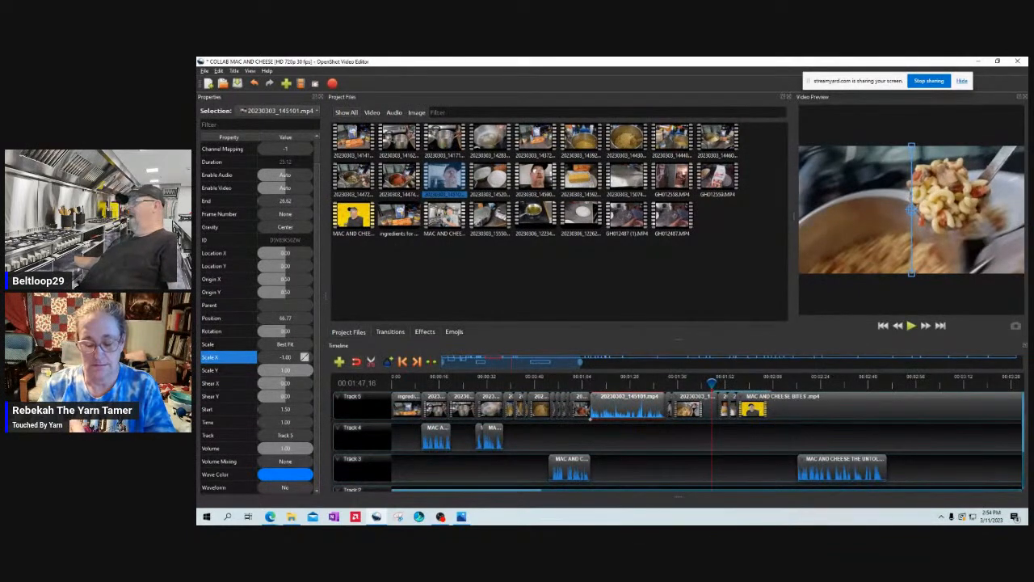
drag(711, 383, 798, 383)
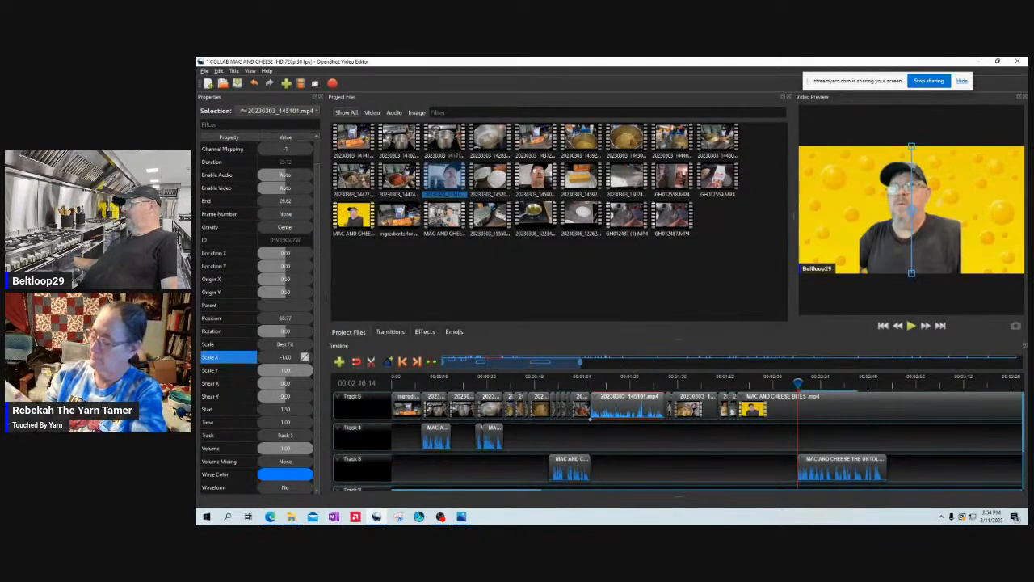
drag(631, 362, 713, 362)
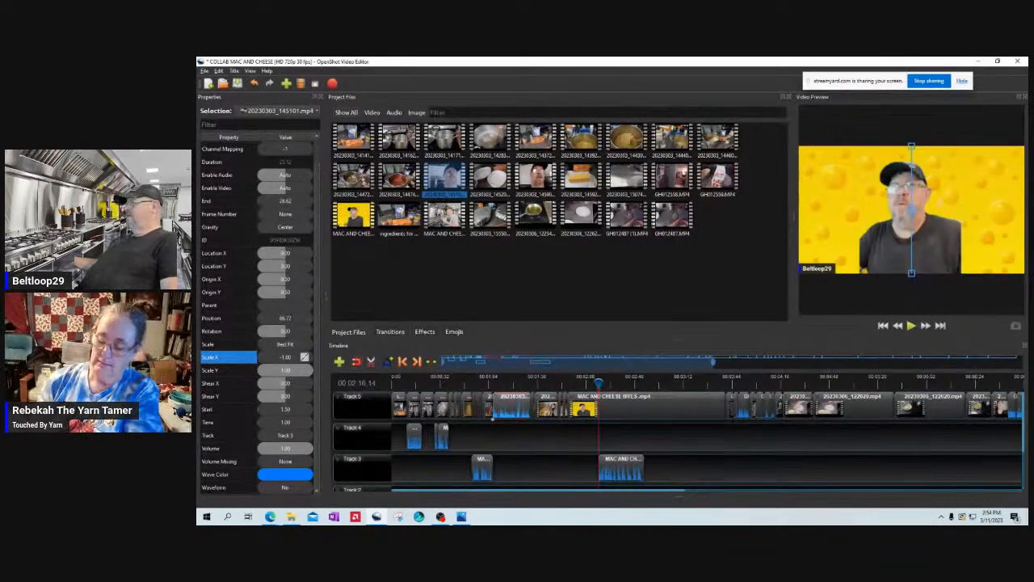
drag(599, 384, 941, 384)
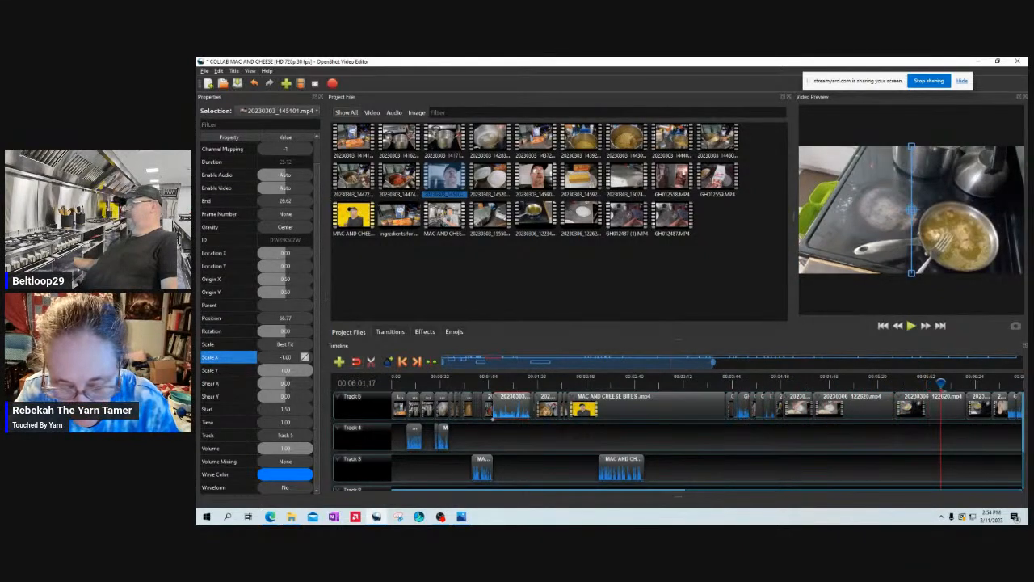
drag(538, 490, 748, 489)
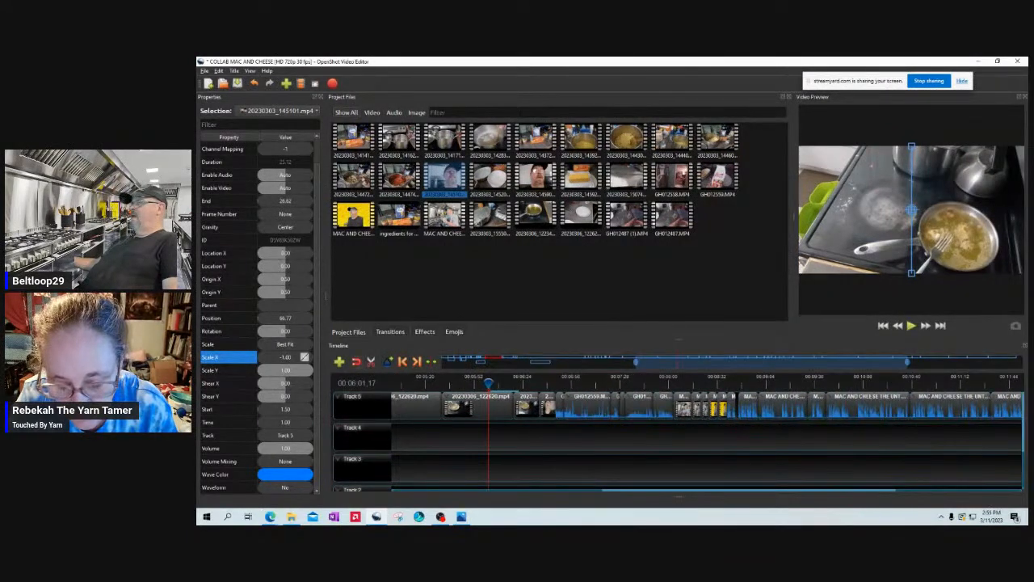
drag(489, 384, 541, 383)
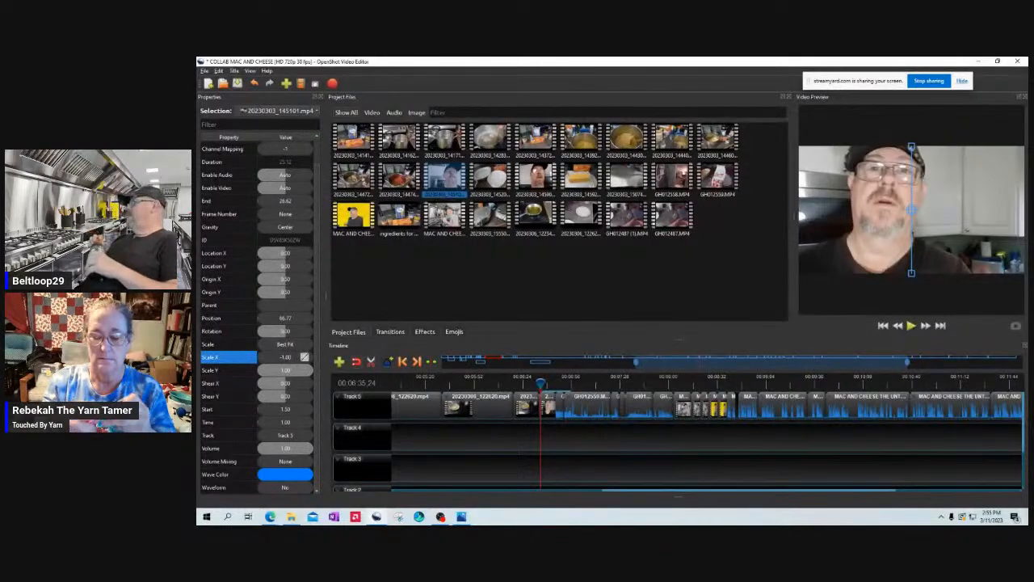
key(ctrl+s)
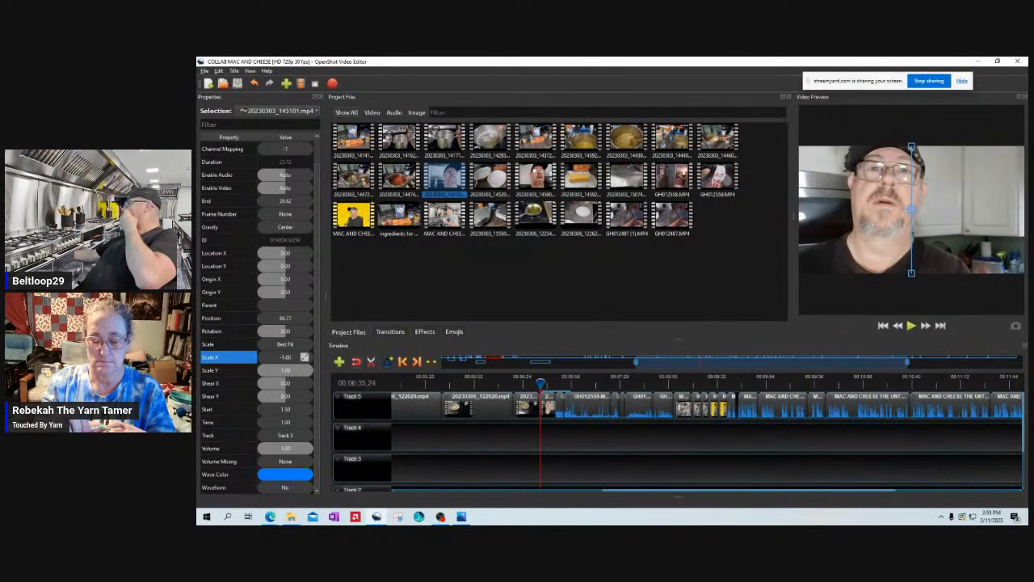
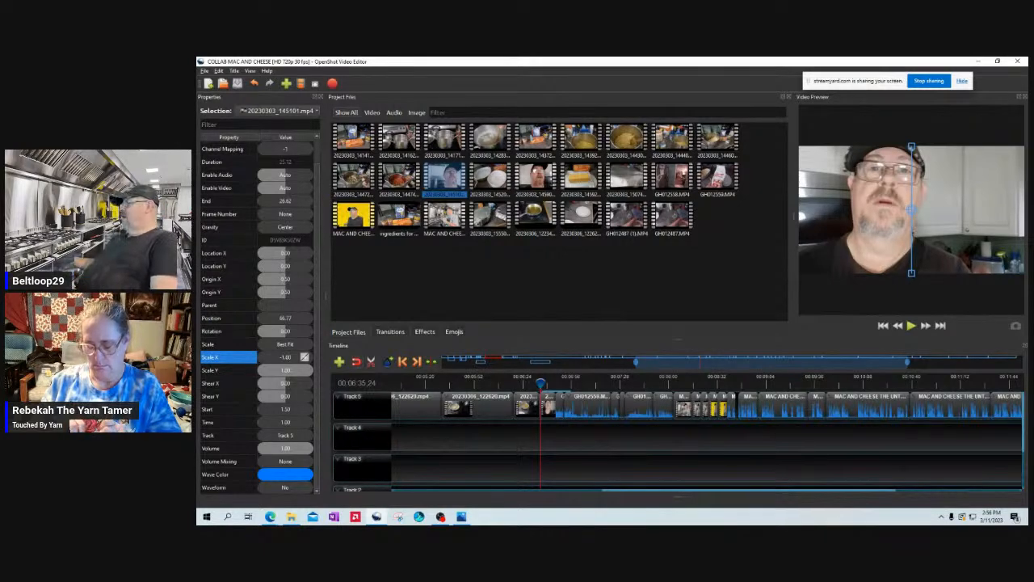
- Scrub forward from 6:35 through the MAC AND CHEESE THE UNTOLD STORY clips to about 12:36
drag(772, 361, 822, 362)
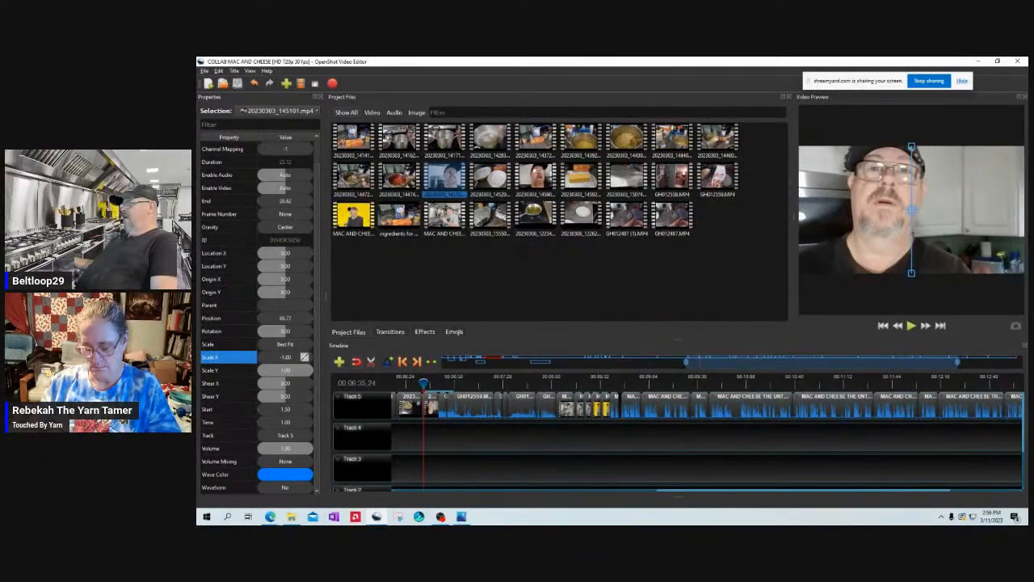
drag(423, 383, 970, 362)
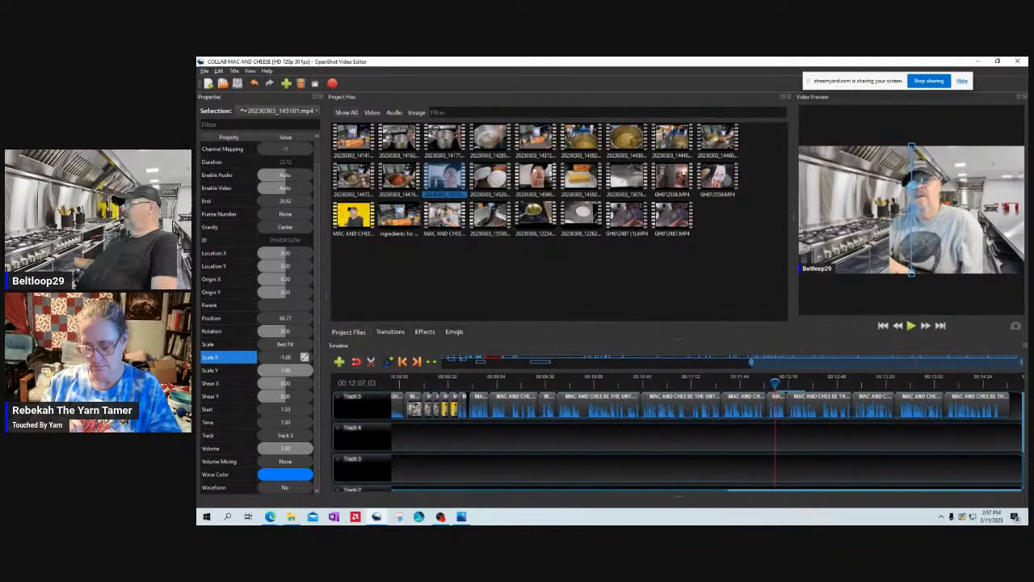
drag(776, 383, 820, 382)
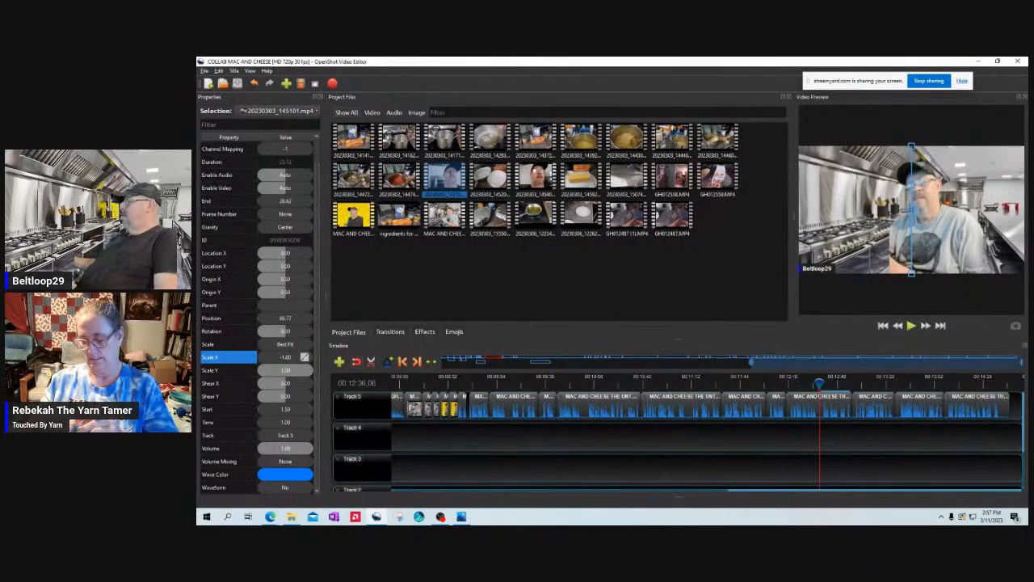
- Examine the opening clips up to about 1:45, play the first seconds of the video, and return to its beginning
drag(886, 362, 577, 362)
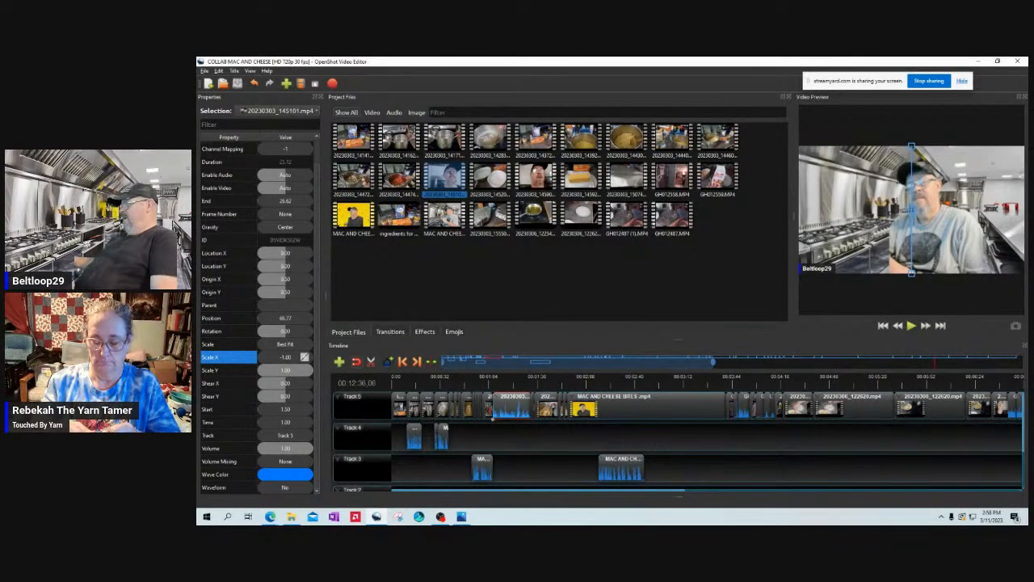
click(428, 382)
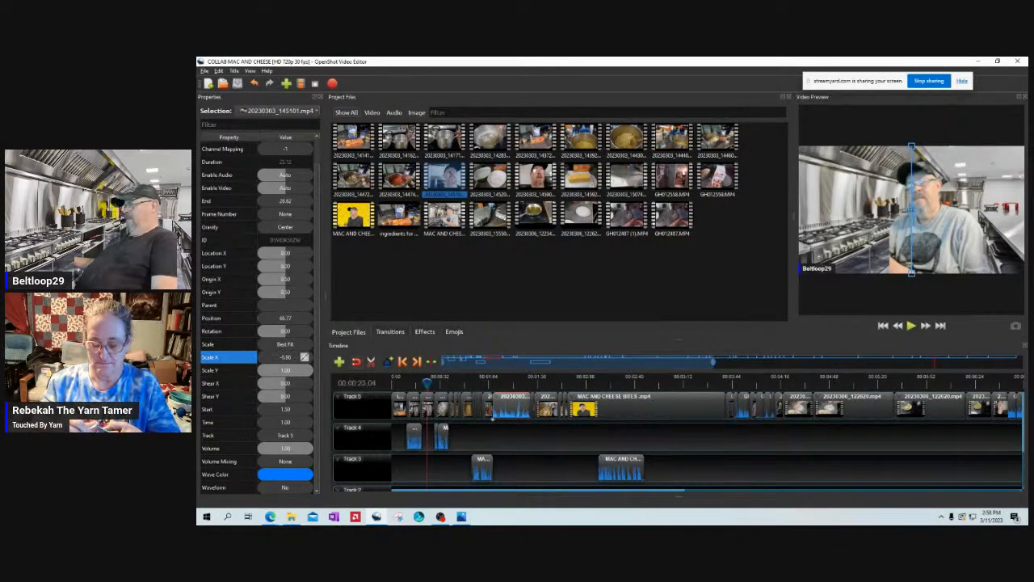
drag(428, 383, 397, 383)
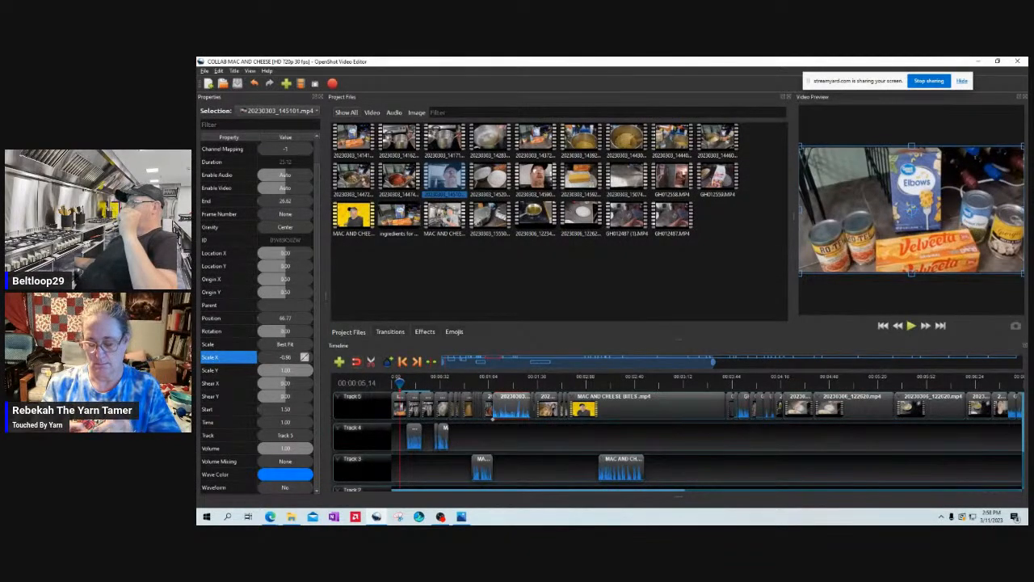
drag(400, 383, 551, 383)
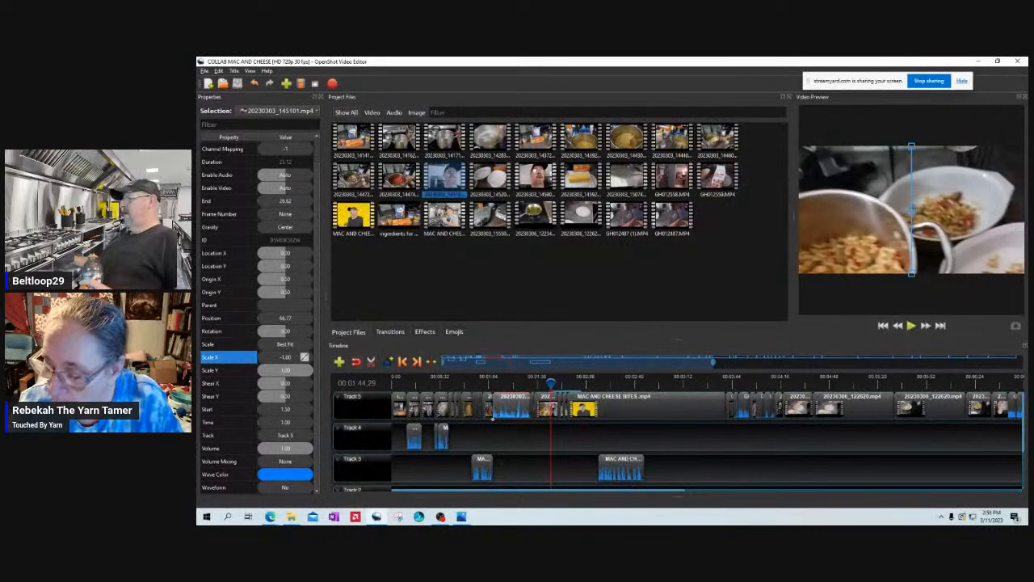
drag(551, 384, 394, 383)
key(space)
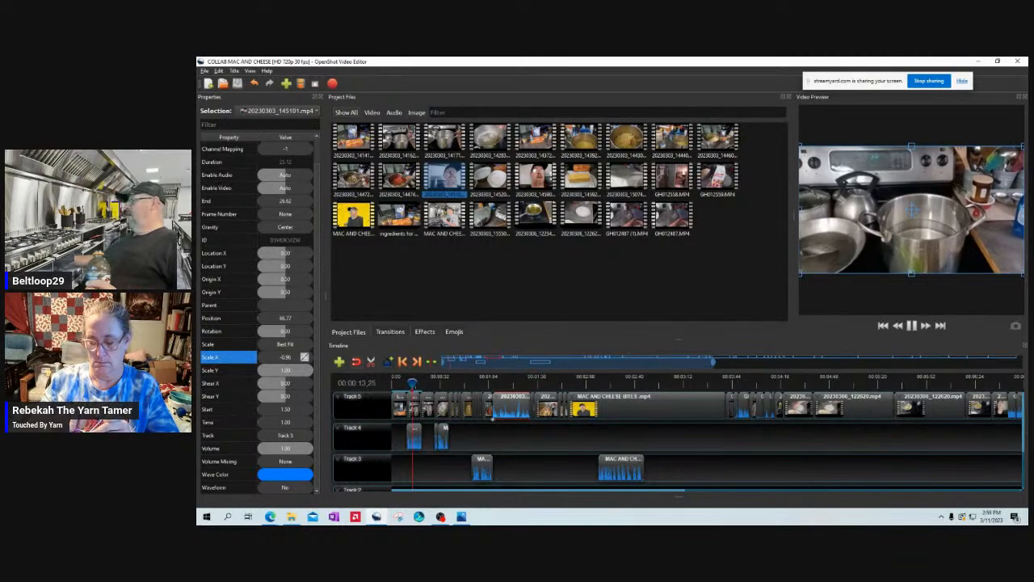
key(space)
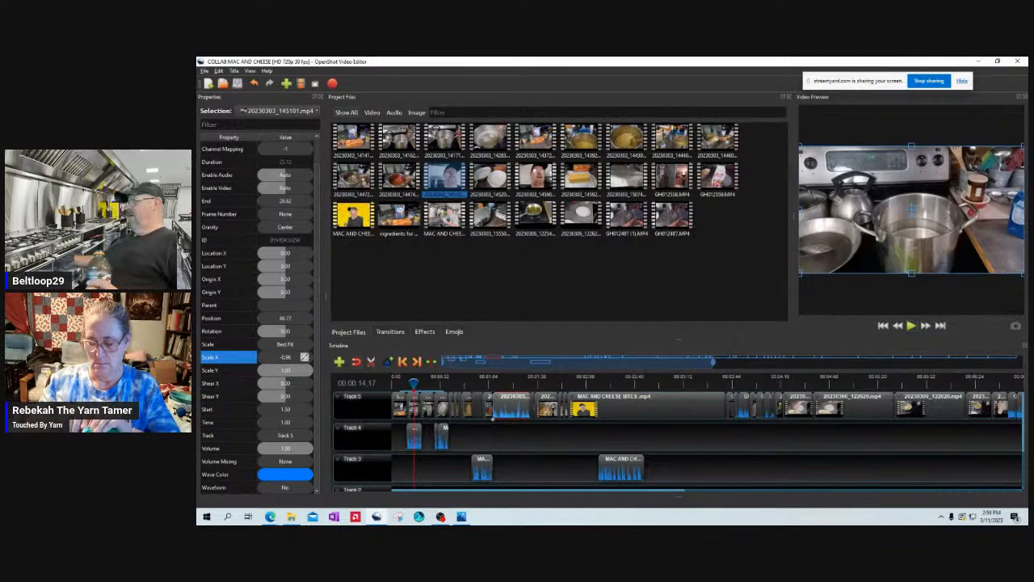
click(395, 383)
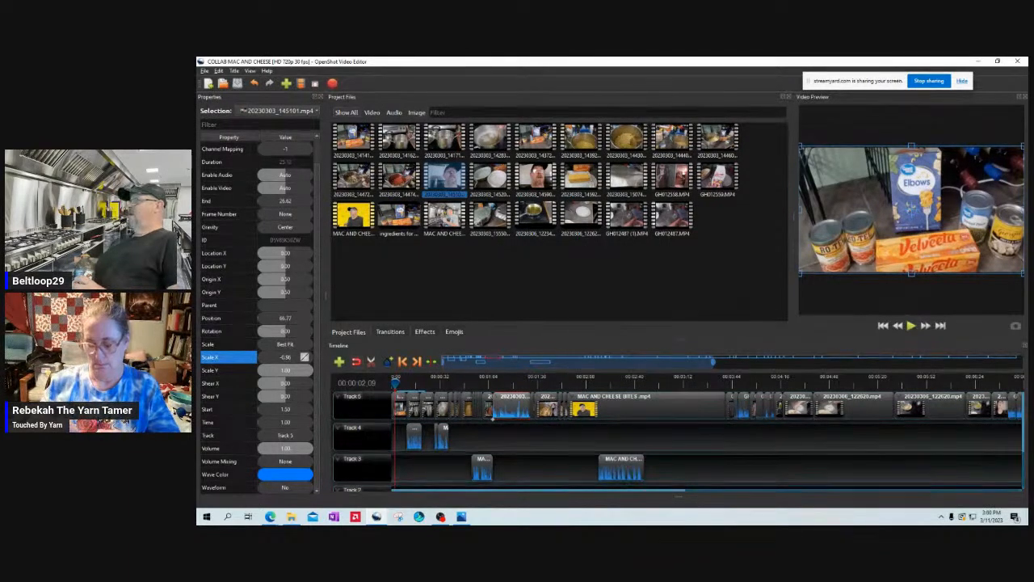
- Select the MAC AND CHEESE BITES file and play the transition into its timeline clip from about 1:56 to 2:06
click(444, 216)
click(353, 216)
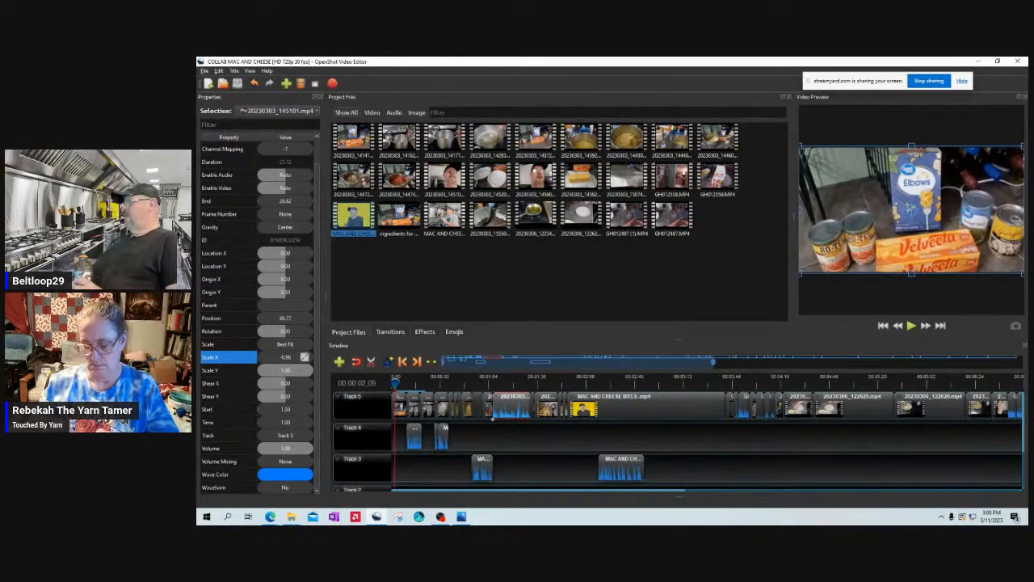
click(567, 382)
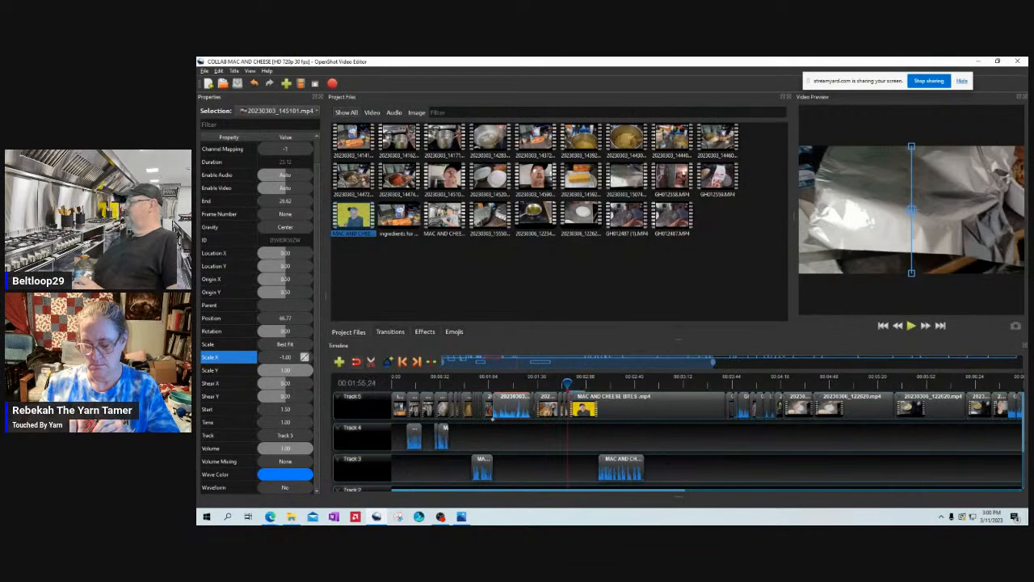
click(912, 324)
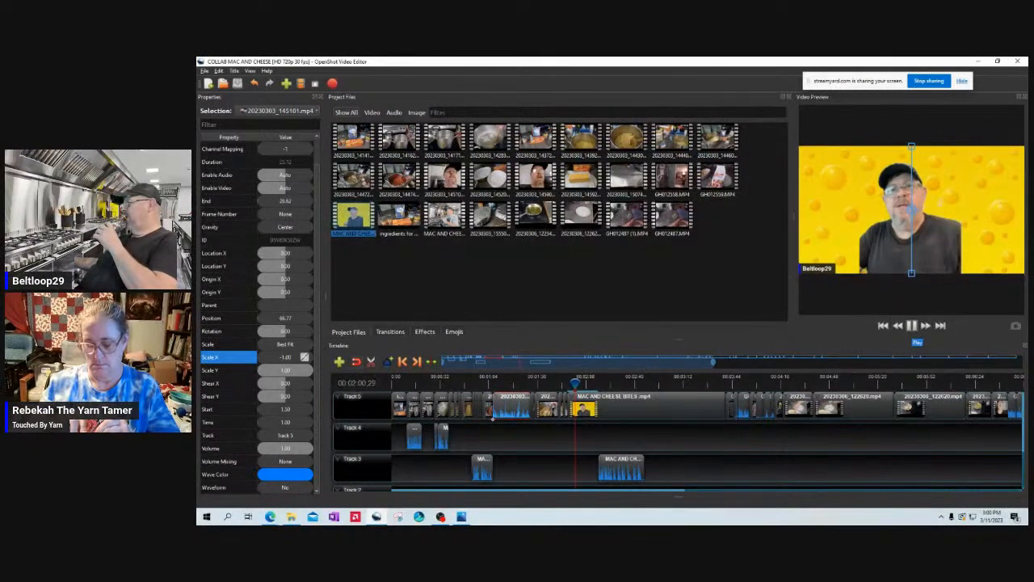
click(911, 325)
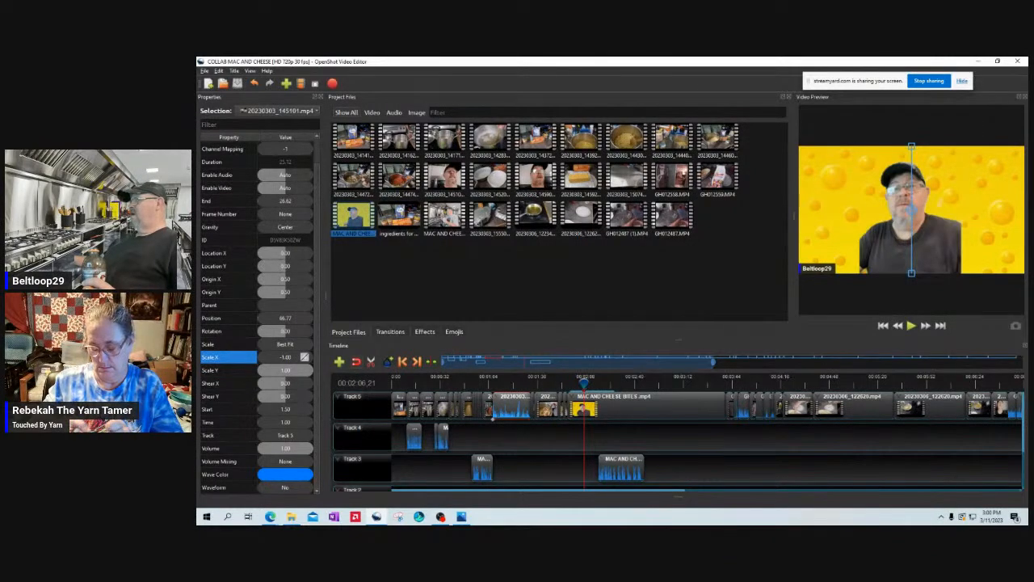
- Examine the rest of Track 5, playing briefly from 7:00 in the GH012559.MP4 clip and scrubbing on to about 13:49
drag(584, 384, 767, 383)
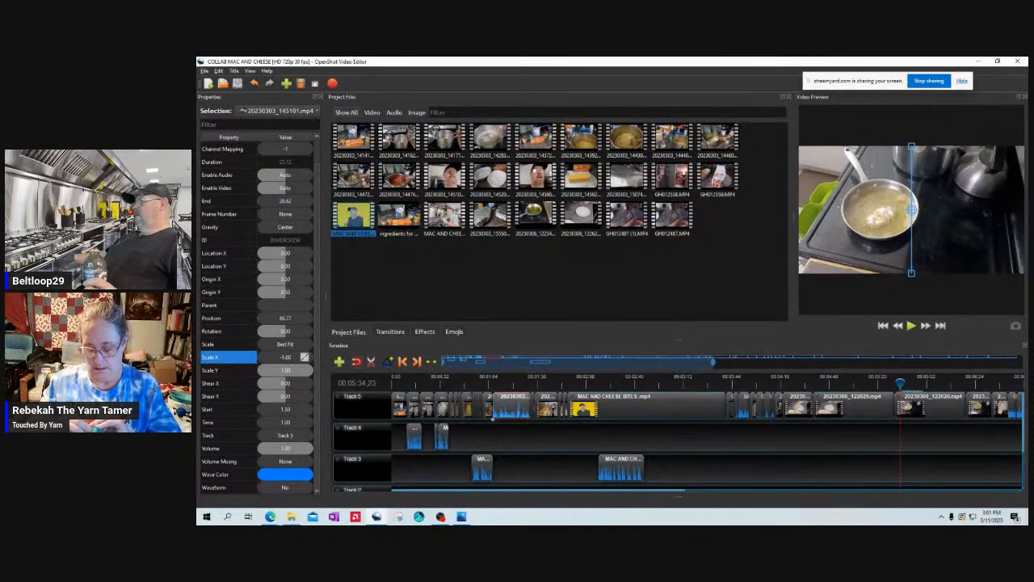
drag(578, 362, 794, 383)
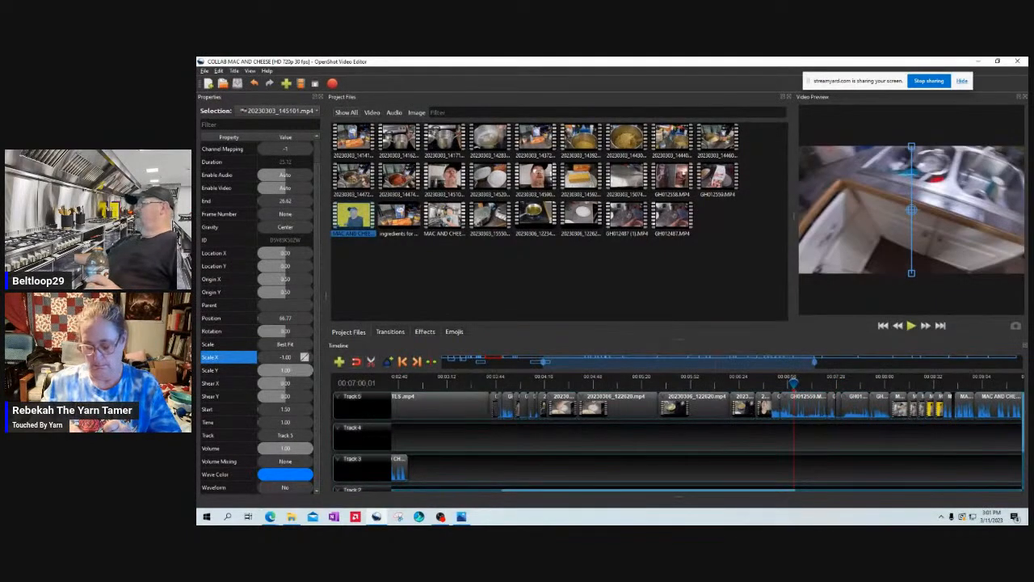
key(space)
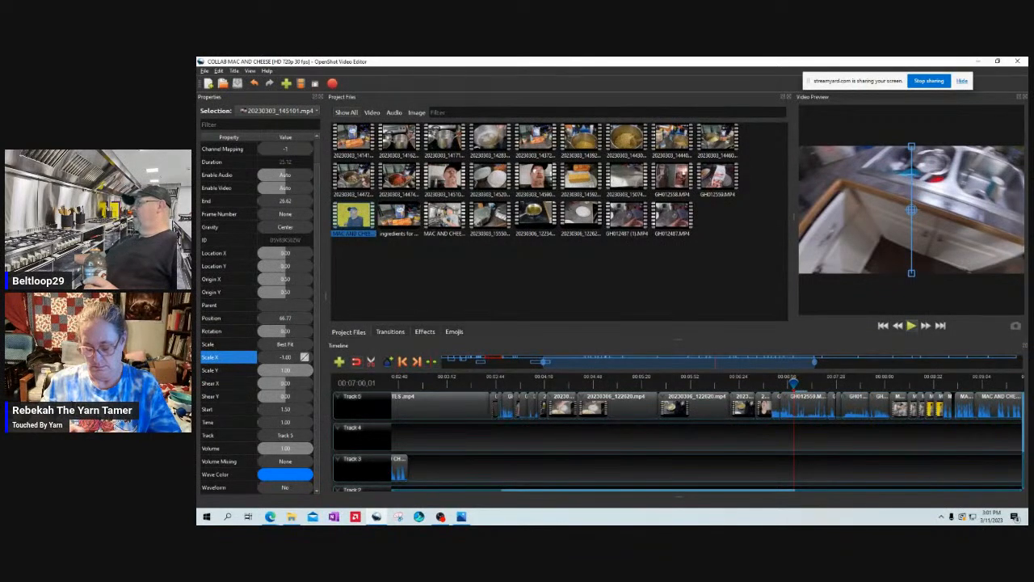
key(space)
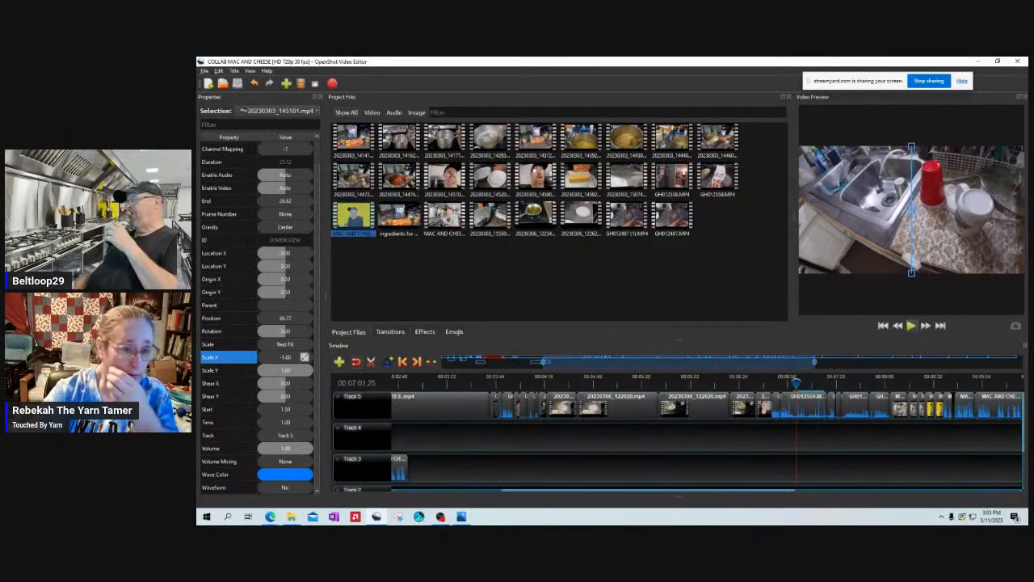
drag(795, 384, 980, 382)
drag(648, 489, 838, 490)
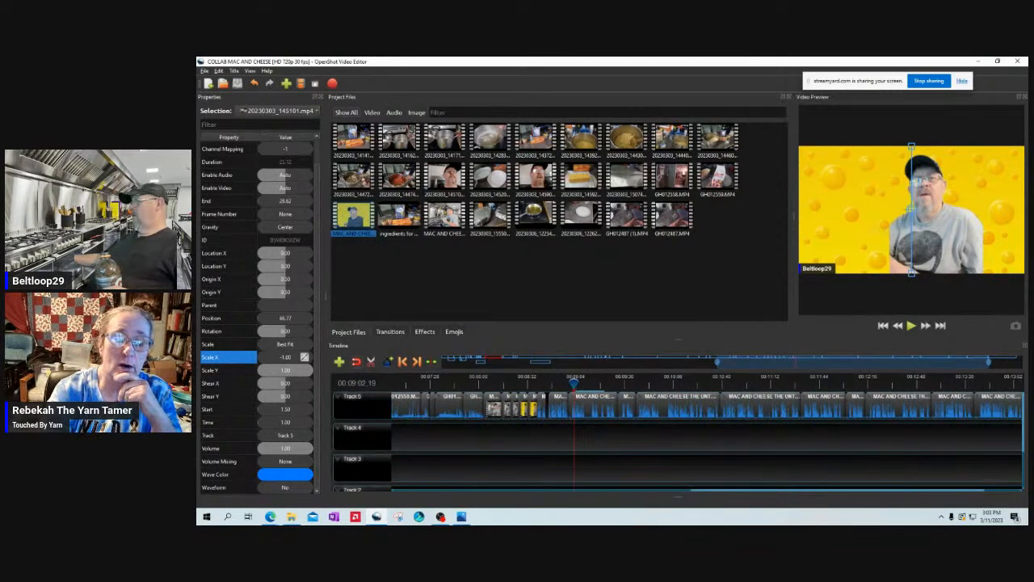
drag(574, 383, 1008, 383)
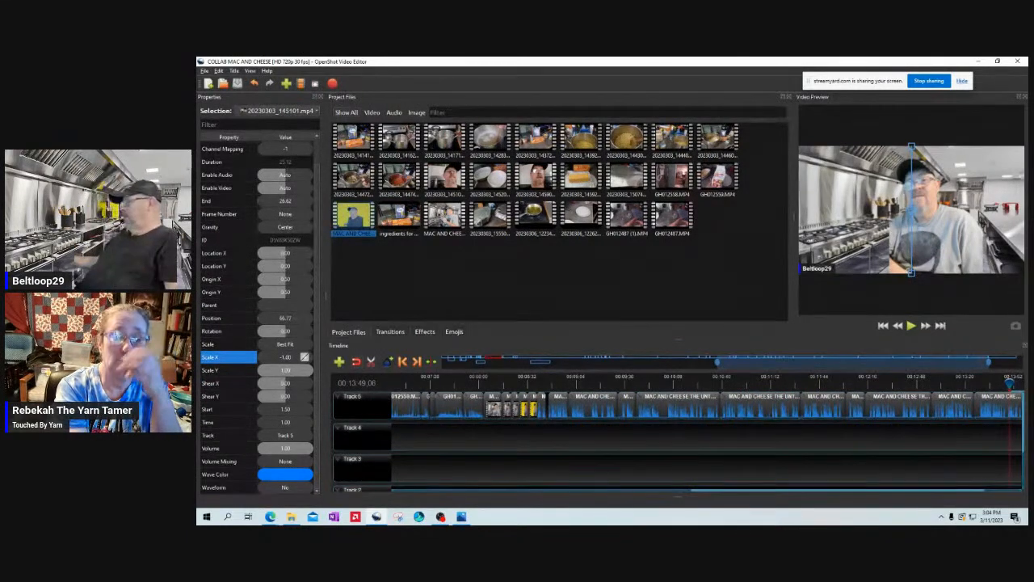
- Return to the beginning of the timeline and play about the first 11 seconds of the video
scroll(707, 420, left, 10)
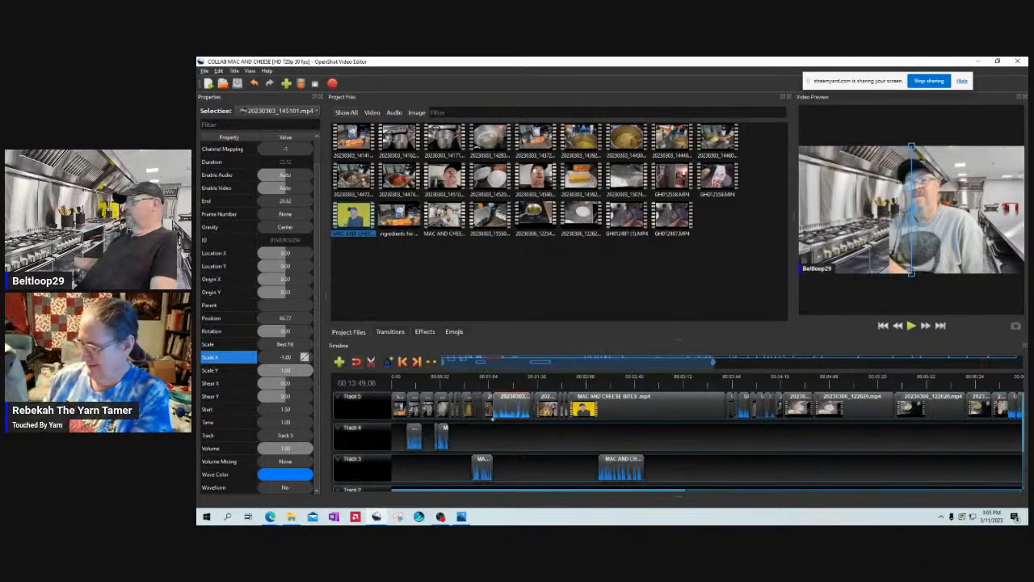
click(393, 382)
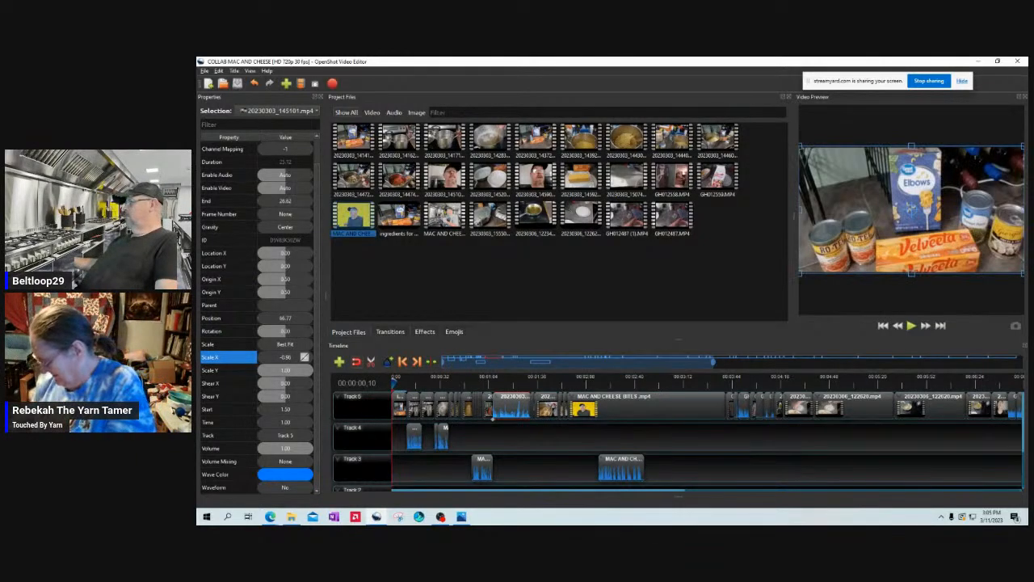
click(910, 325)
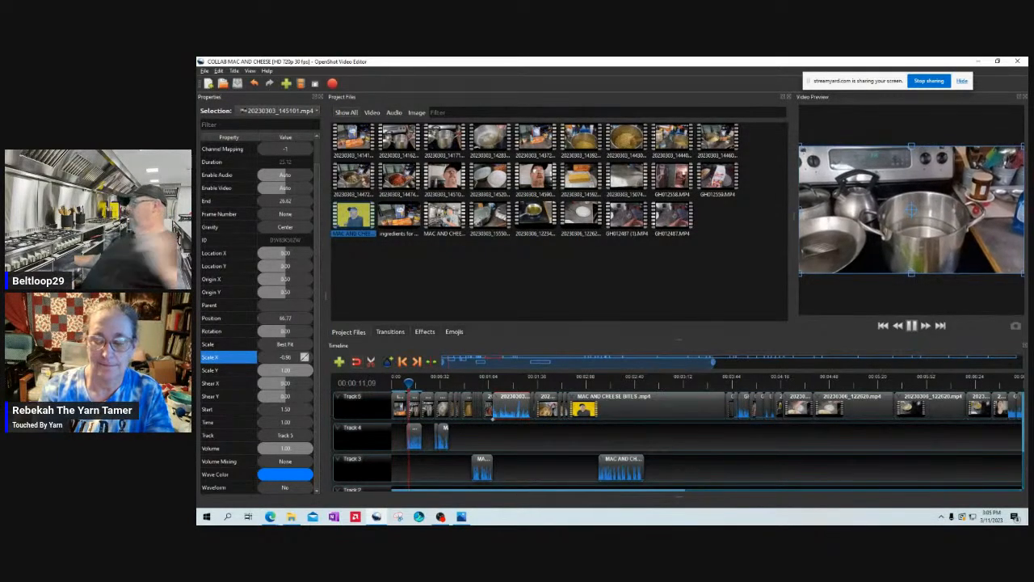
click(911, 326)
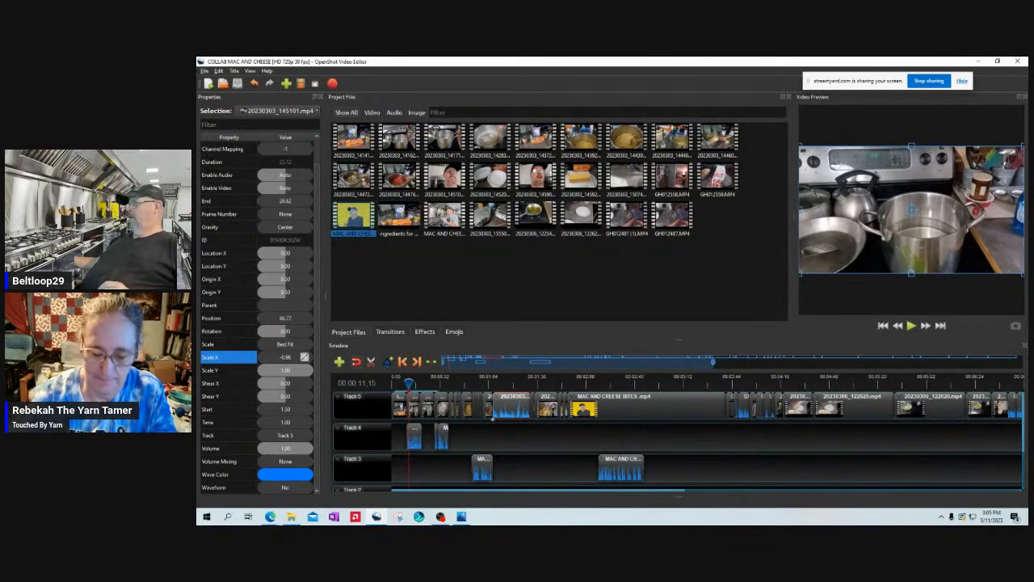
- Scrub forward to about 2:54, return to about 2:16, and briefly play the MAC AND CHEESE BITES clip
drag(409, 384, 656, 384)
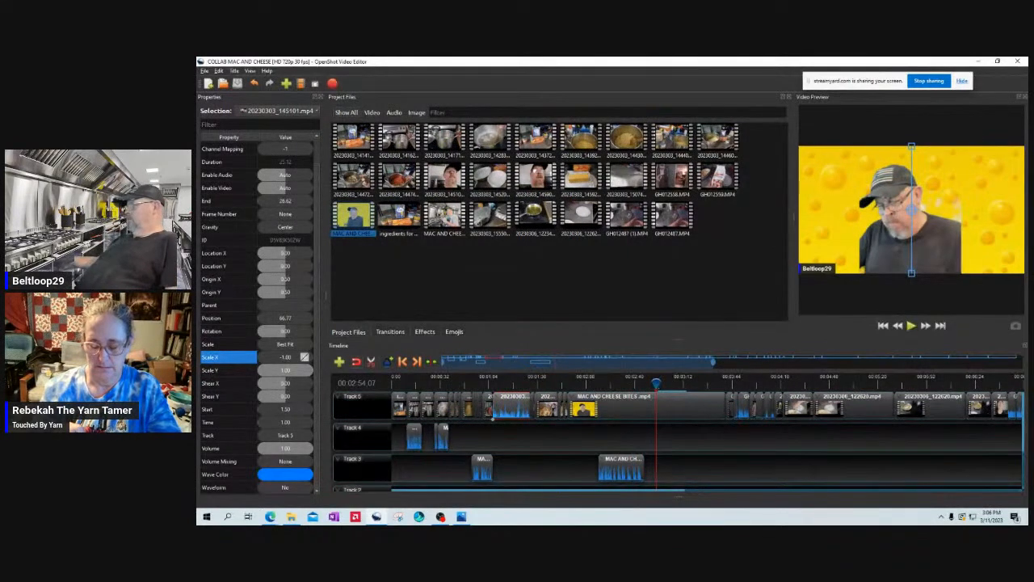
click(599, 381)
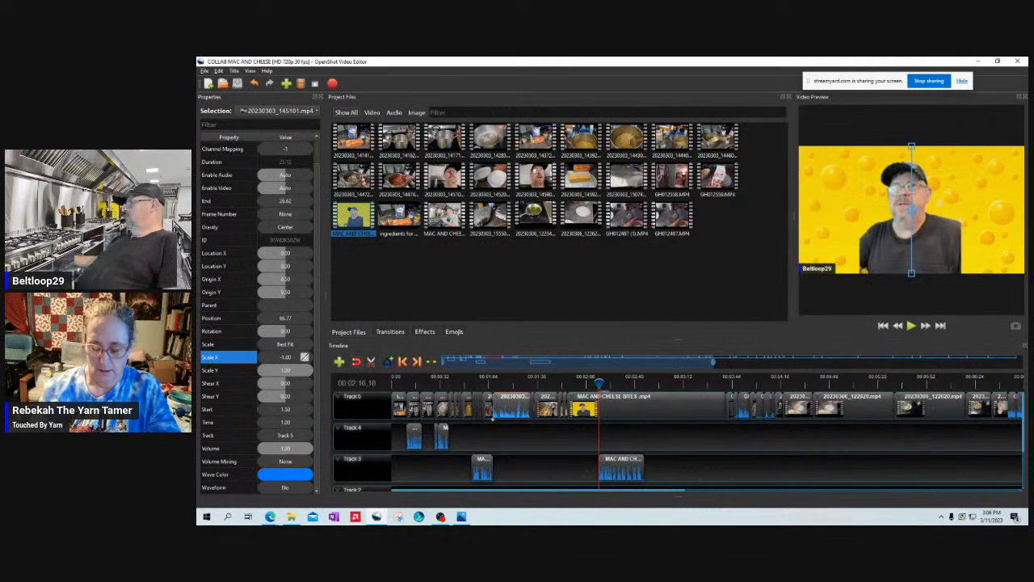
click(911, 325)
click(911, 325)
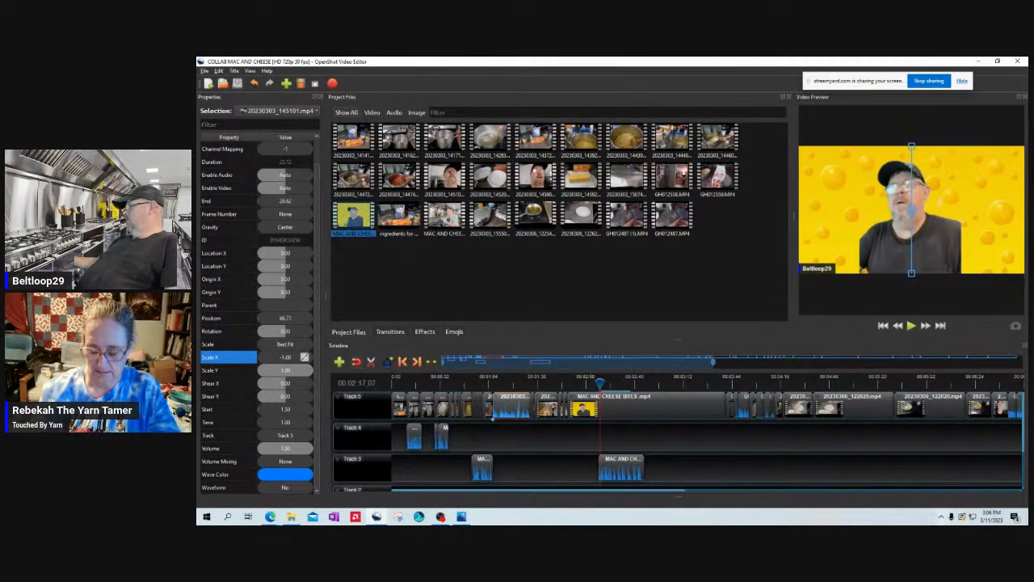
click(941, 516)
click(941, 499)
drag(956, 495, 937, 496)
click(941, 516)
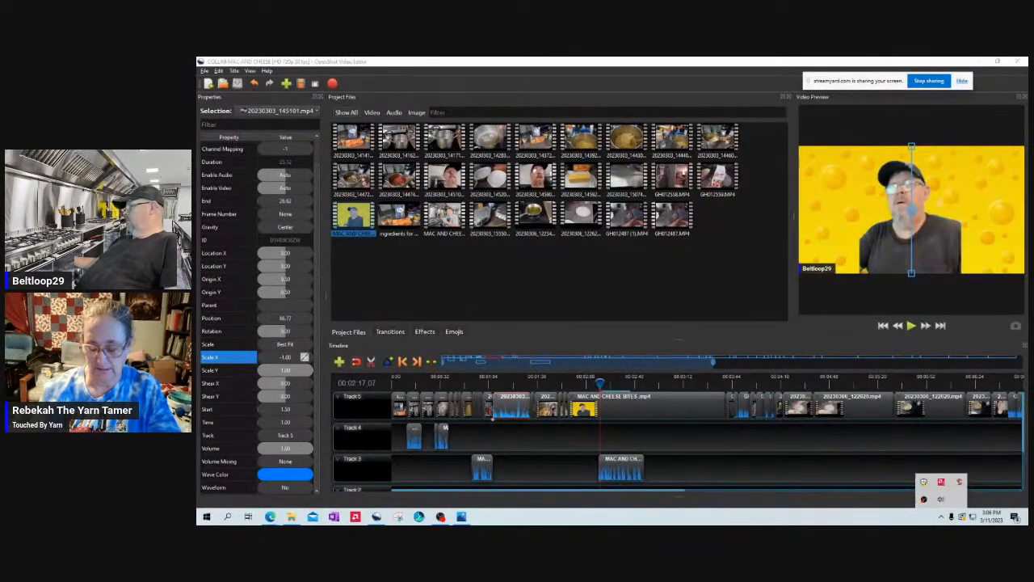
click(942, 516)
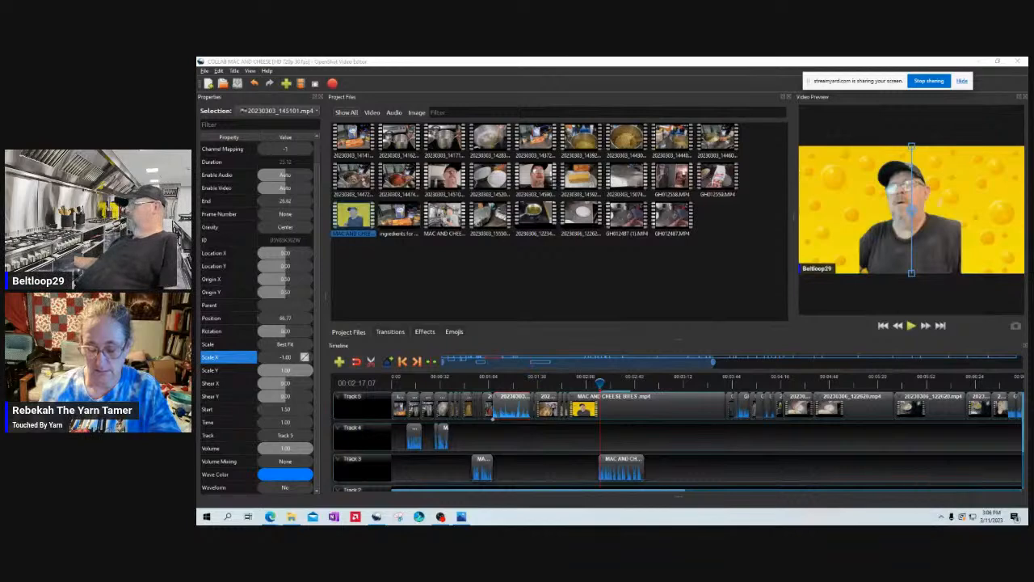
- Play the MAC AND CHEESE BITES clip from about 2:15 to 2:19
click(583, 378)
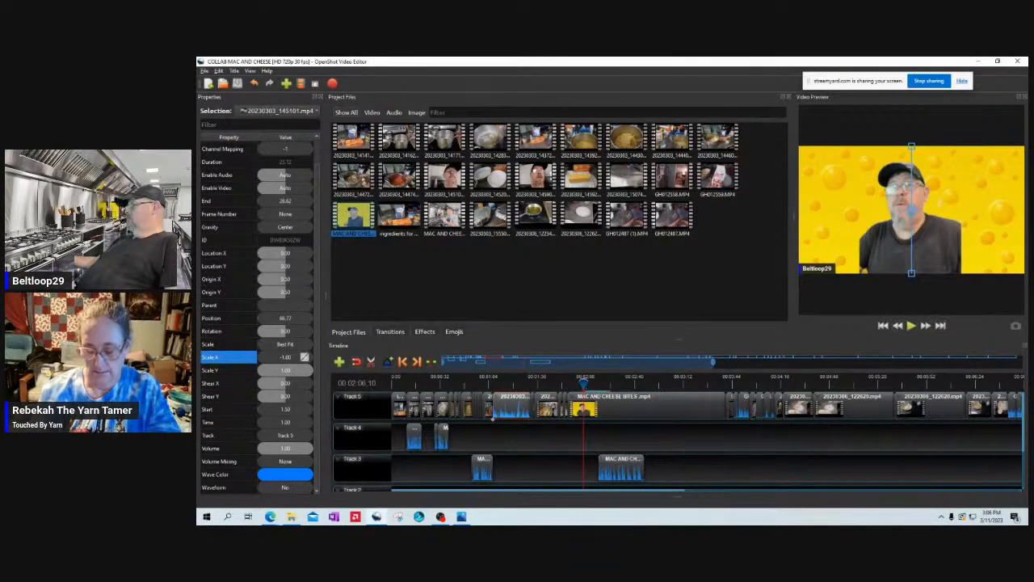
drag(583, 384, 597, 384)
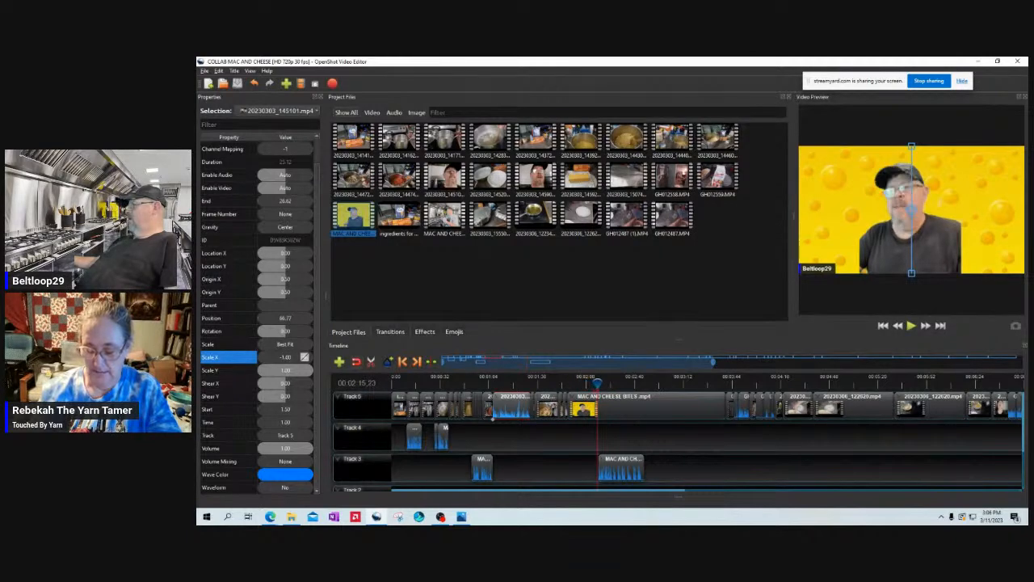
key(space)
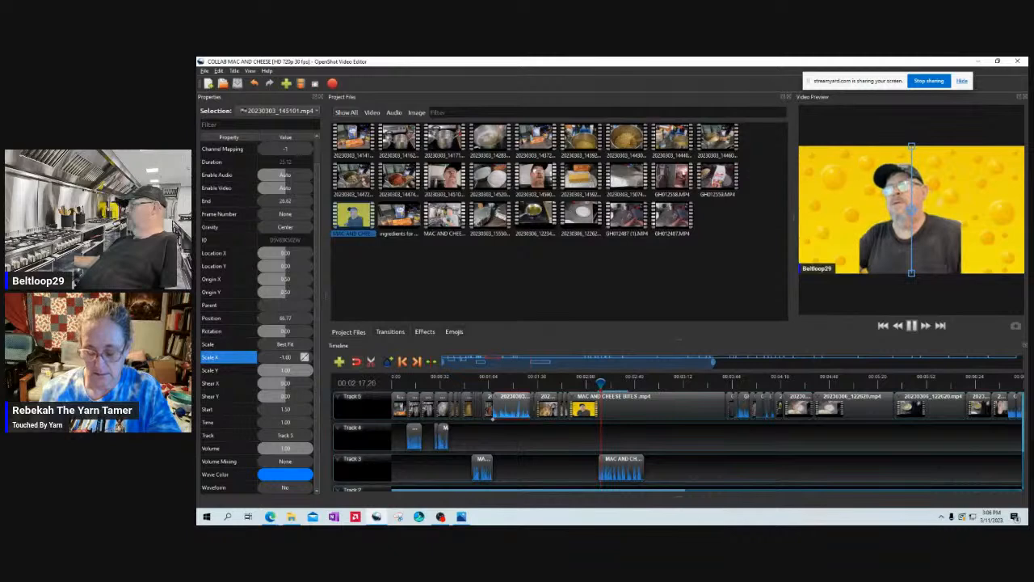
key(space)
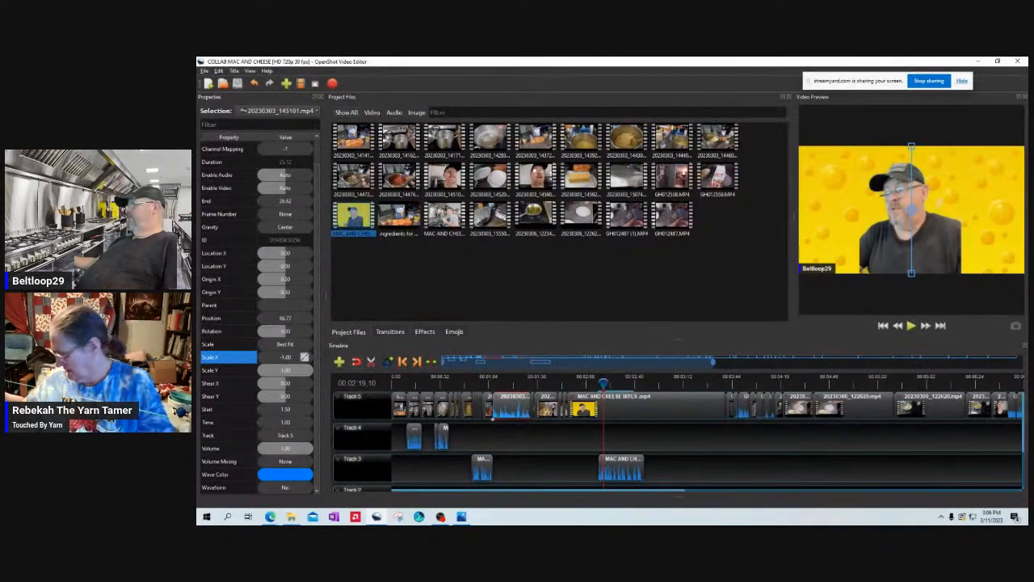
- Return the playhead to the start of the video and save the project with the whole timeline in view
drag(604, 383, 393, 383)
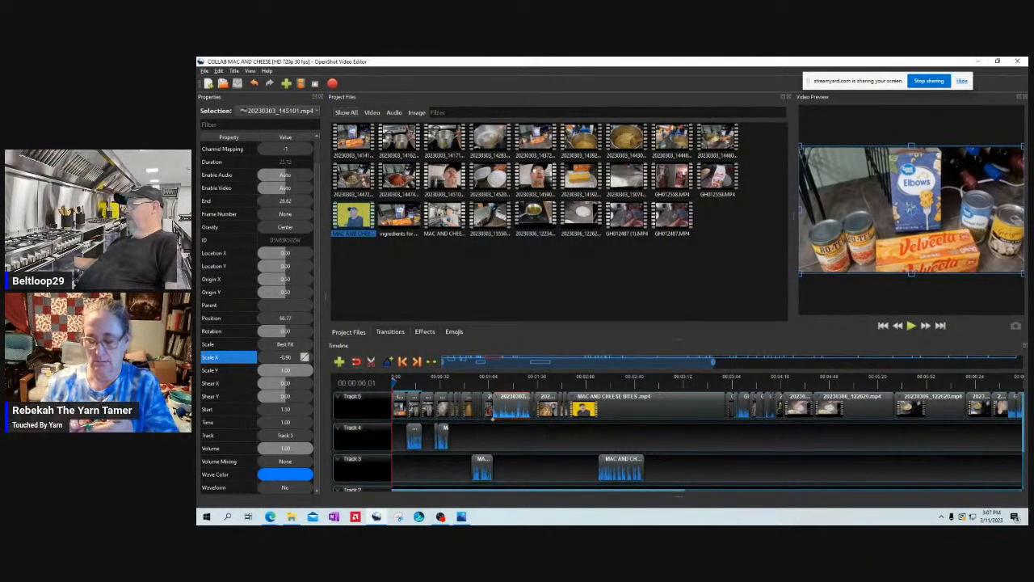
mouse_move(395, 383)
mouse_down()
mouse_move(407, 384)
mouse_move(392, 384)
mouse_up()
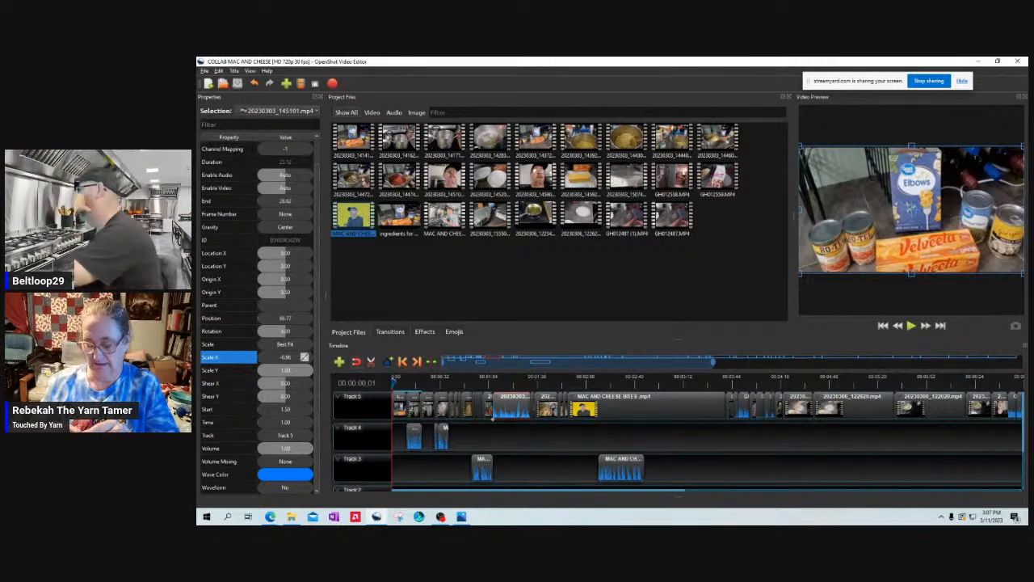
drag(1006, 361, 1022, 361)
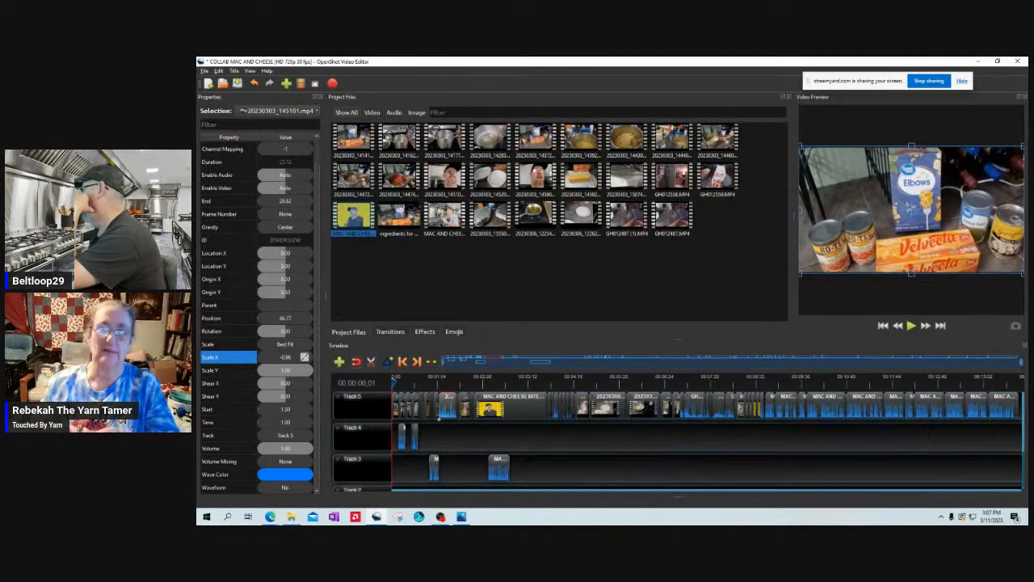
key(ctrl+s)
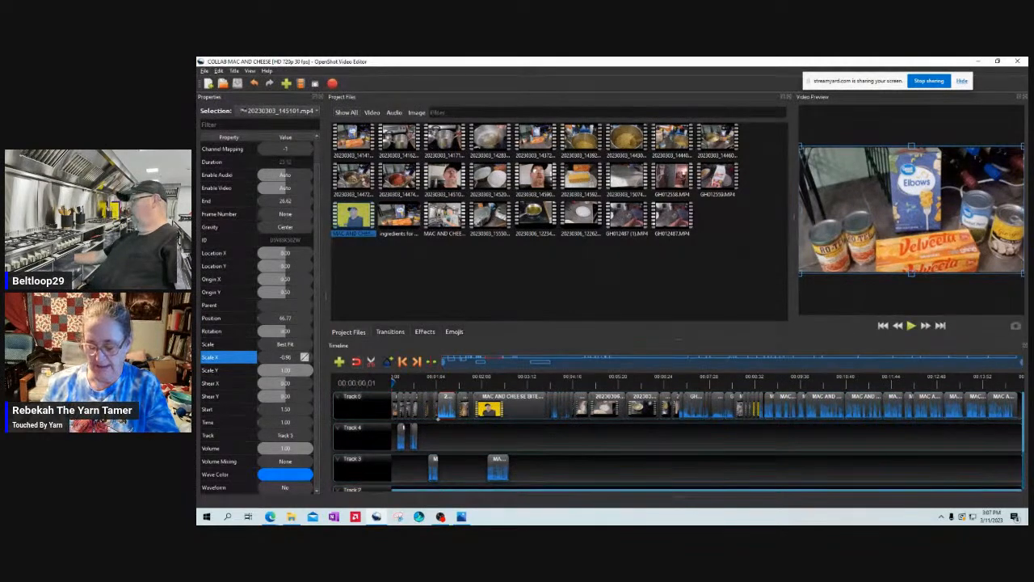
- Shift the final MAC AND CHEESE THE UNTOLD STORY clips on Track 5 forward in time to start at about 14:05
drag(640, 425, 841, 404)
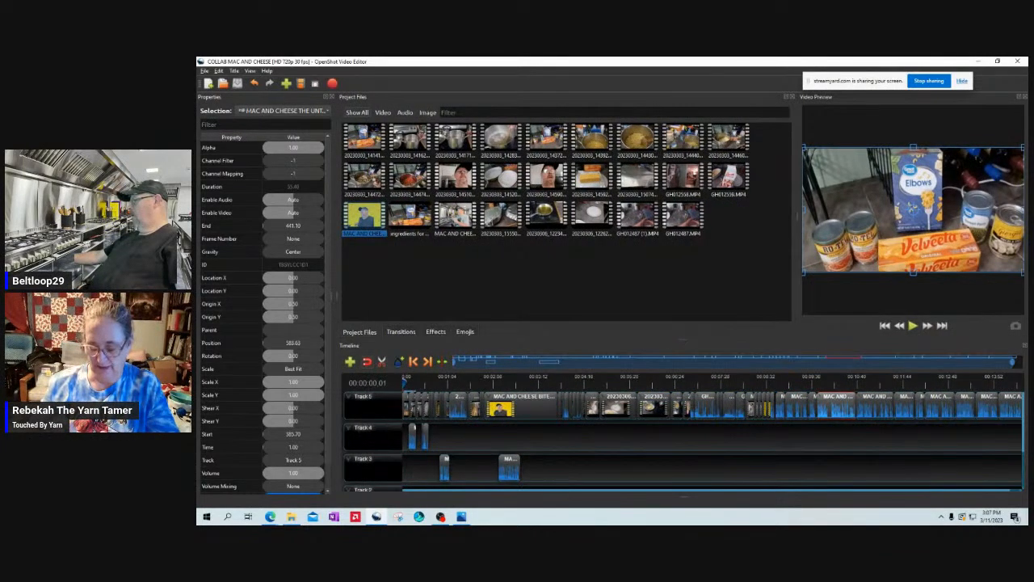
click(857, 440)
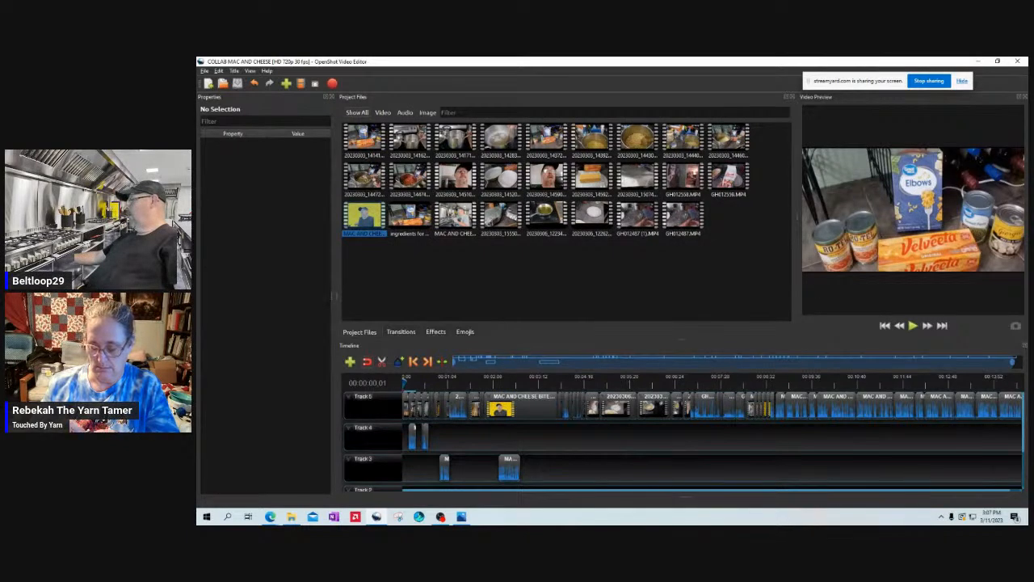
drag(1012, 362, 905, 362)
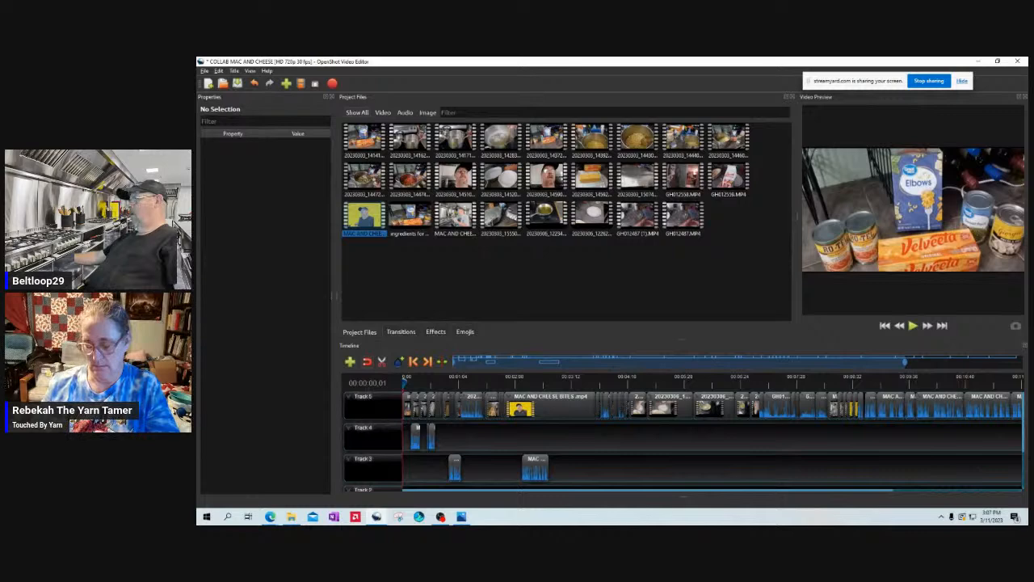
scroll(711, 420, right, 5)
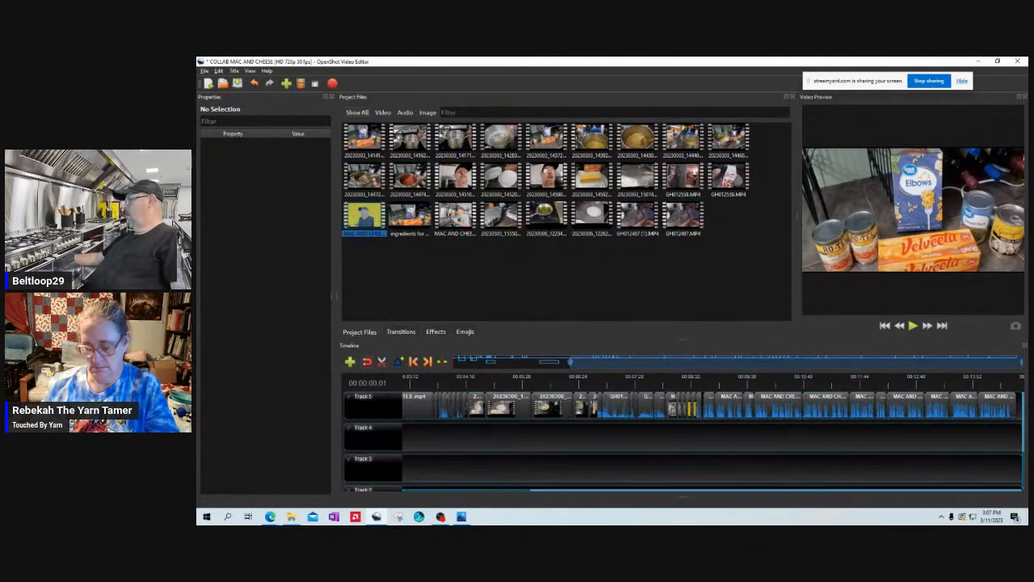
drag(888, 445, 1022, 392)
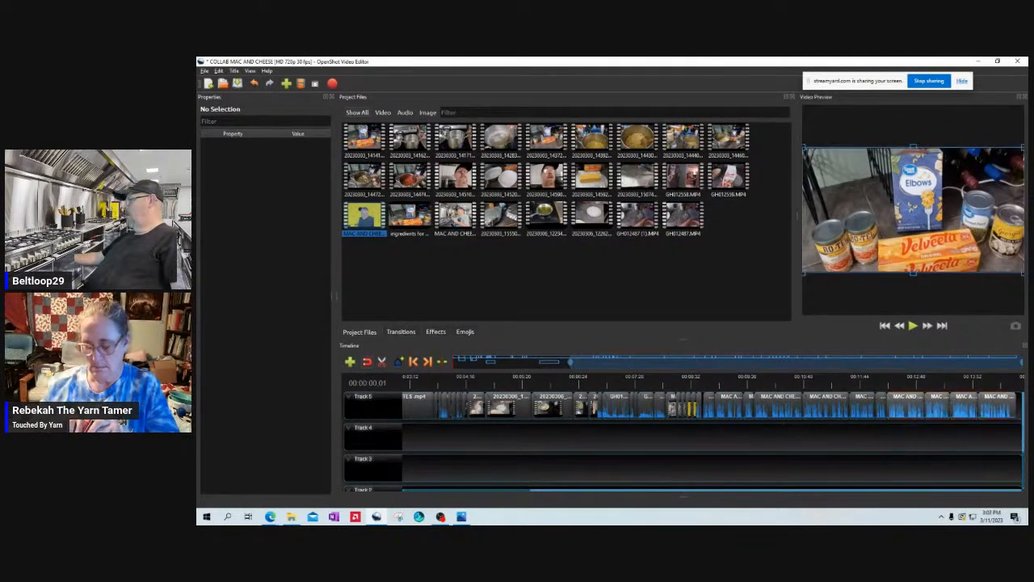
key(Delete)
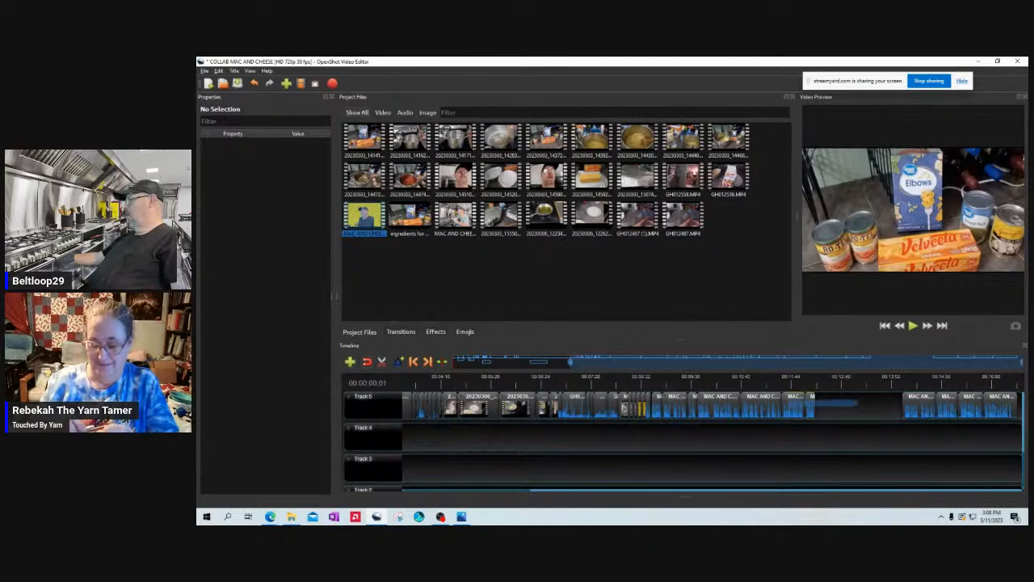
- Shift the Track 5 clips from MAC AND CHEESE BITES onward forward in time, group by group, up to the moved ending clips
drag(857, 411, 684, 405)
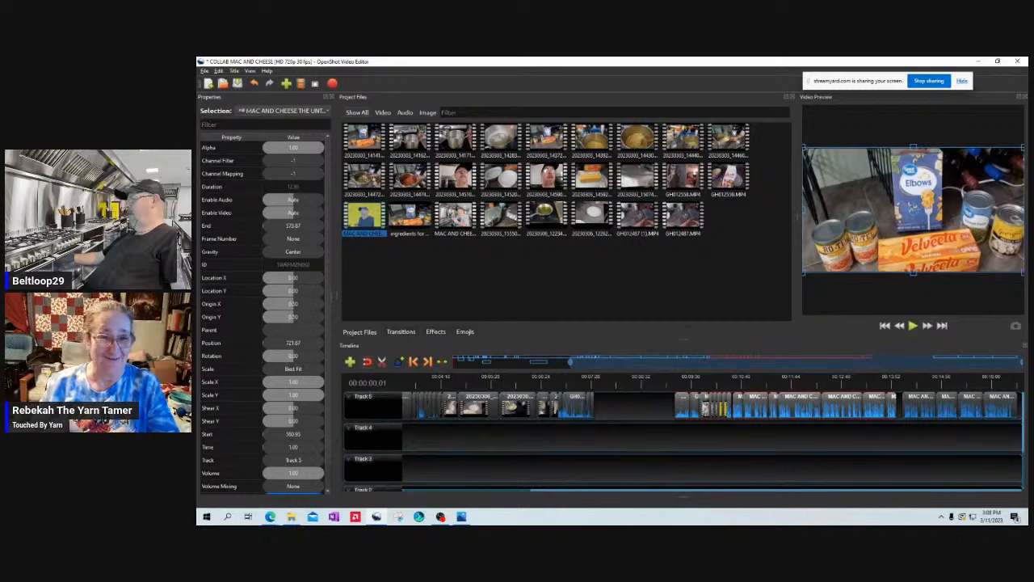
click(636, 407)
drag(797, 362, 679, 362)
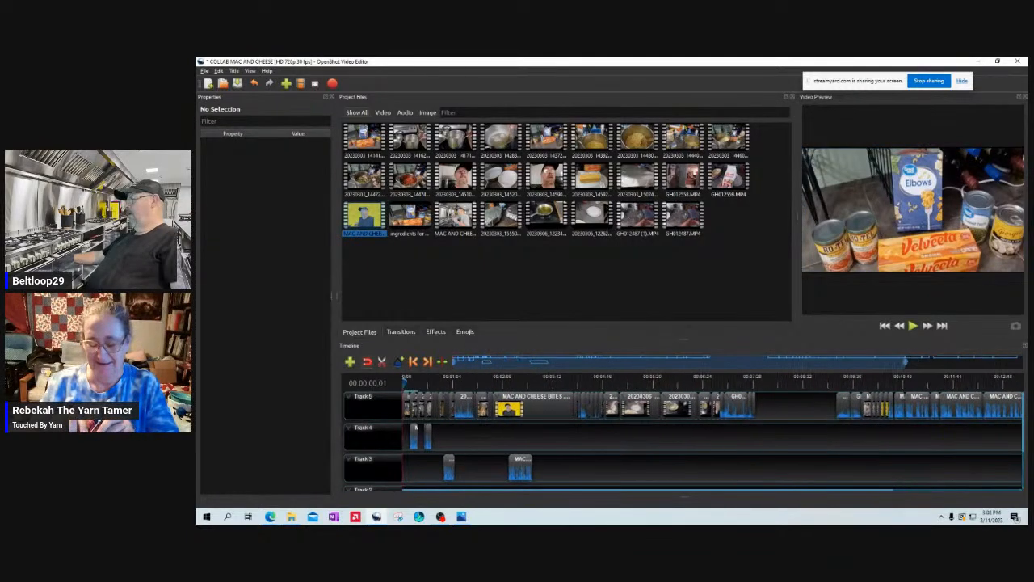
drag(770, 412, 723, 407)
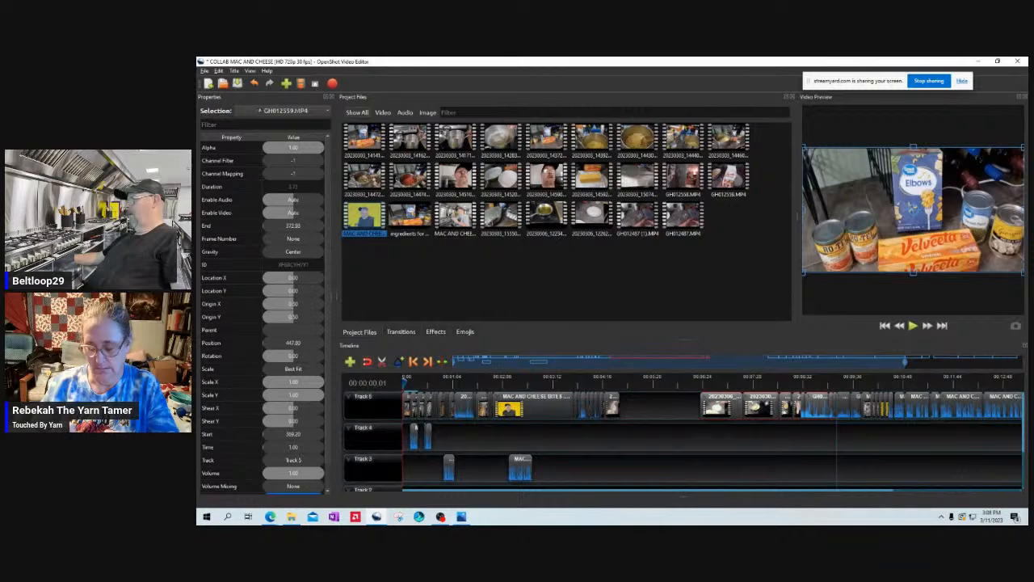
mouse_move(647, 421)
mouse_down()
mouse_move(496, 402)
mouse_move(639, 406)
mouse_up()
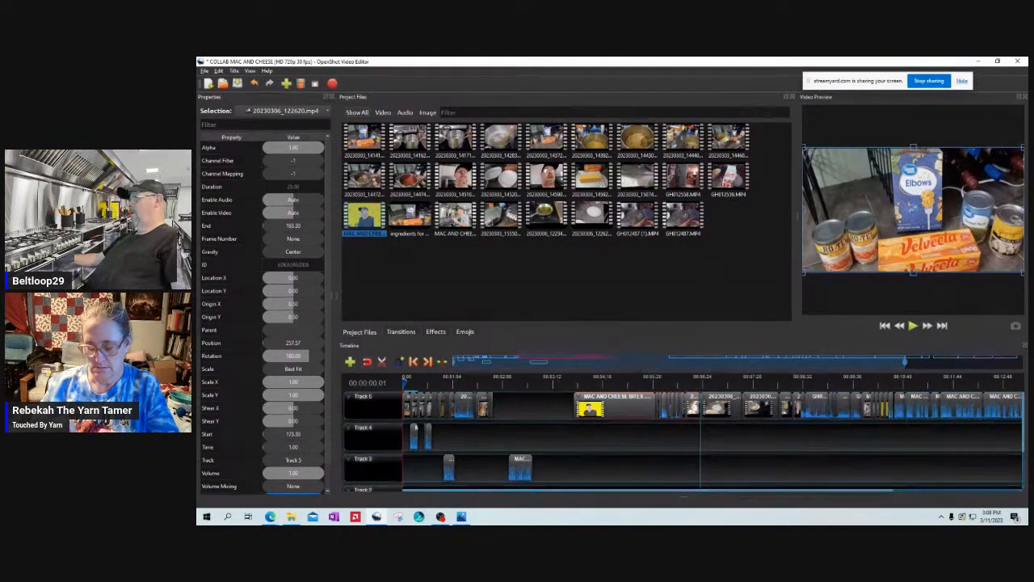
click(639, 441)
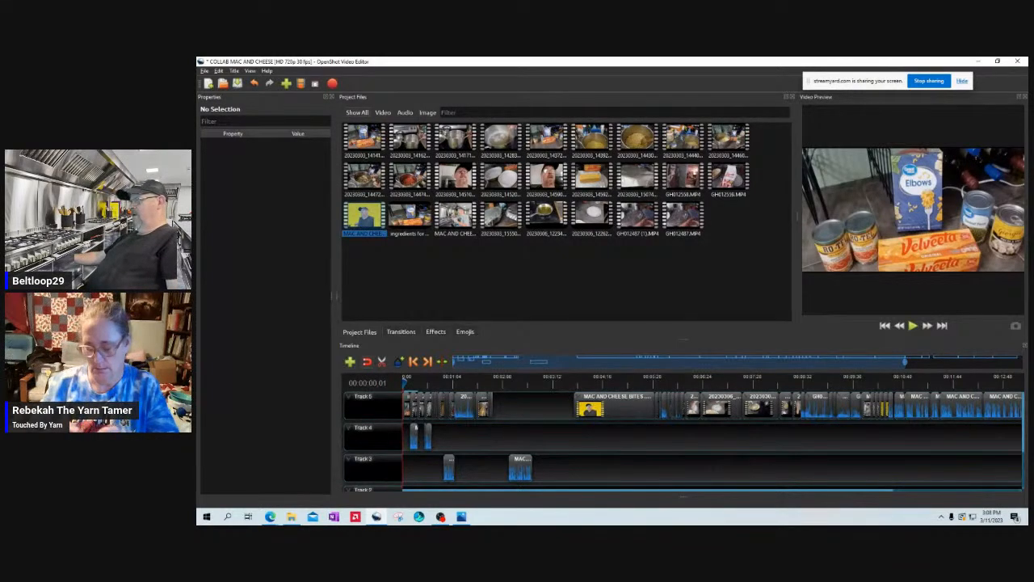
- Shift the opening Track 5 clips to start at about 1:30 and the two Track 4 clips to start at about 2:00
click(464, 408)
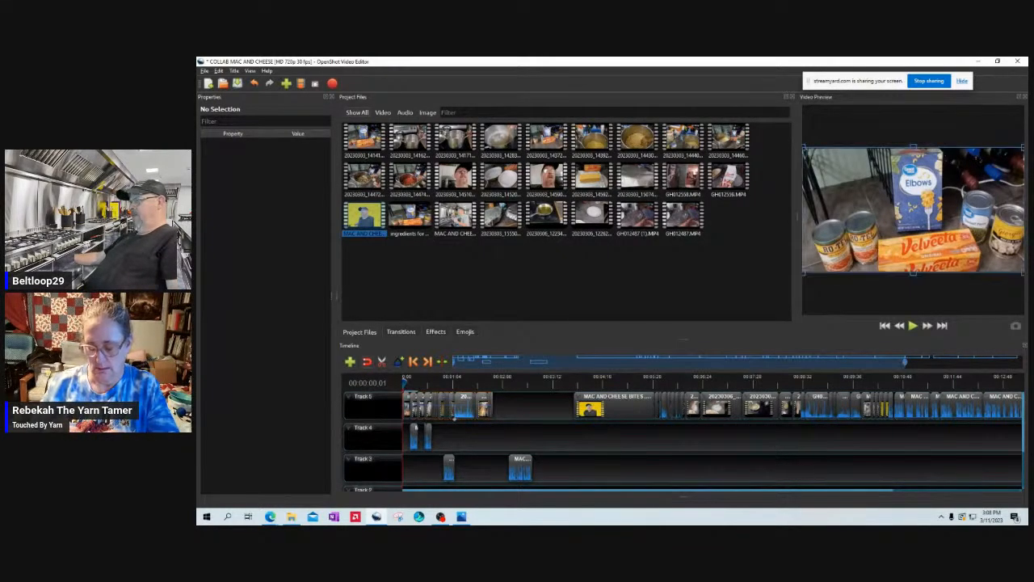
drag(453, 418, 525, 419)
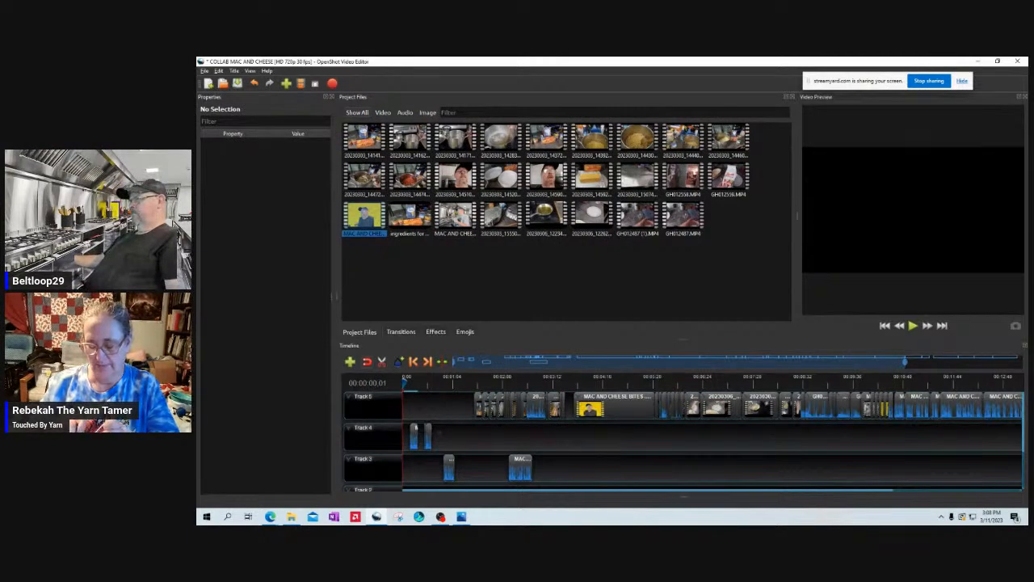
drag(422, 436, 507, 436)
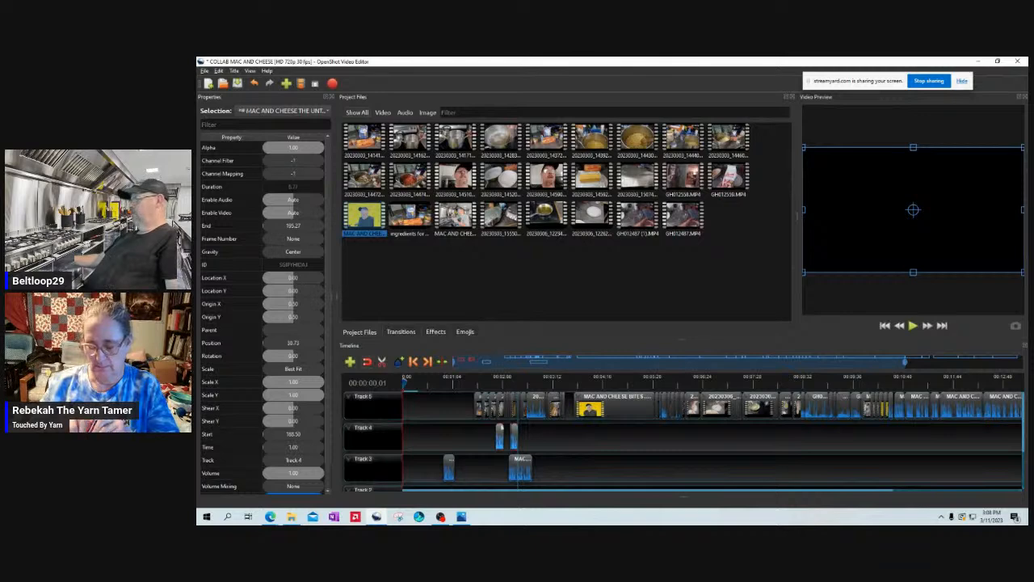
key(Escape)
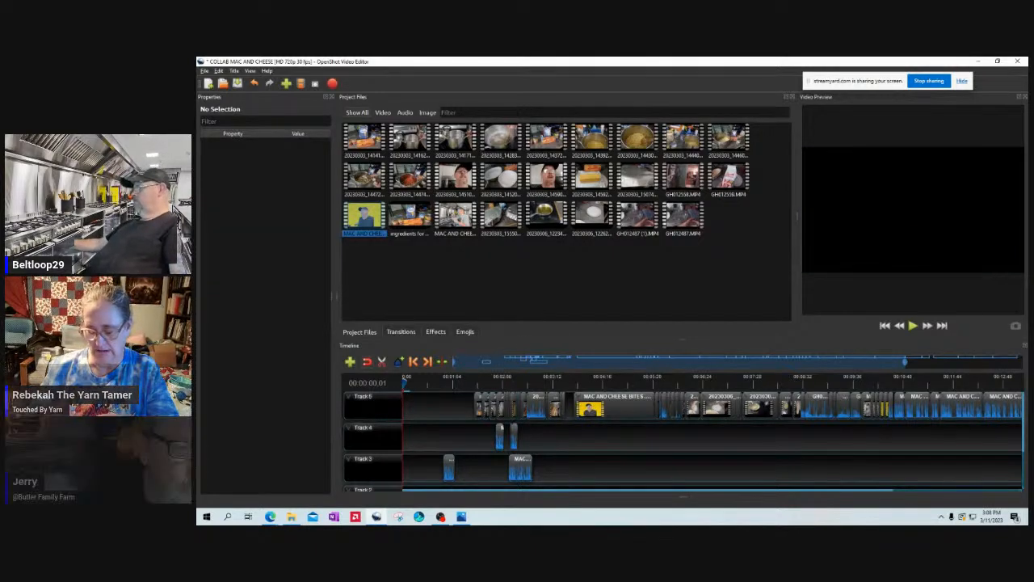
- Move the GH012559.MP4 clip at about 8:35 to the start of Track 5 and play its first second
drag(816, 407, 415, 407)
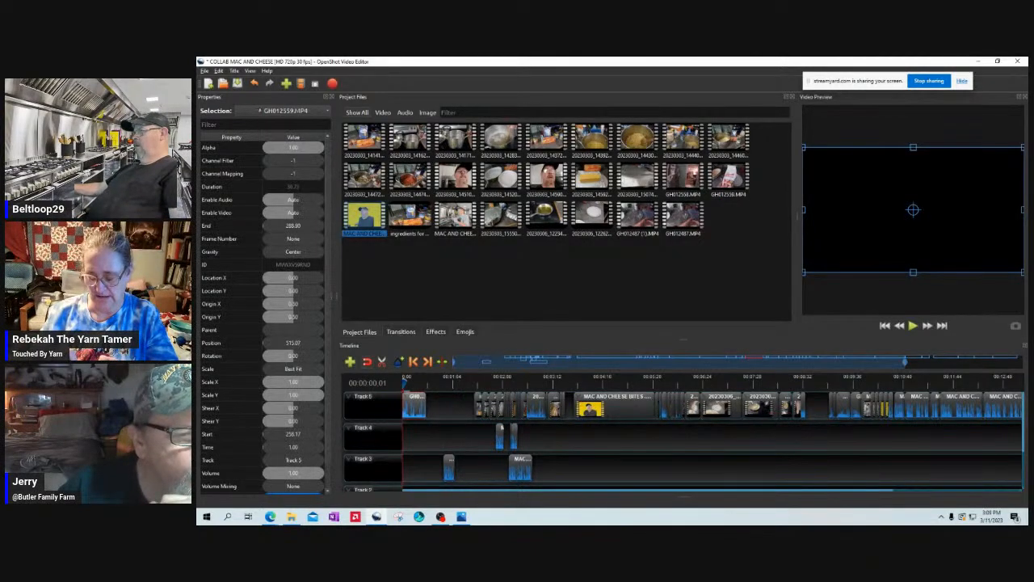
key(space)
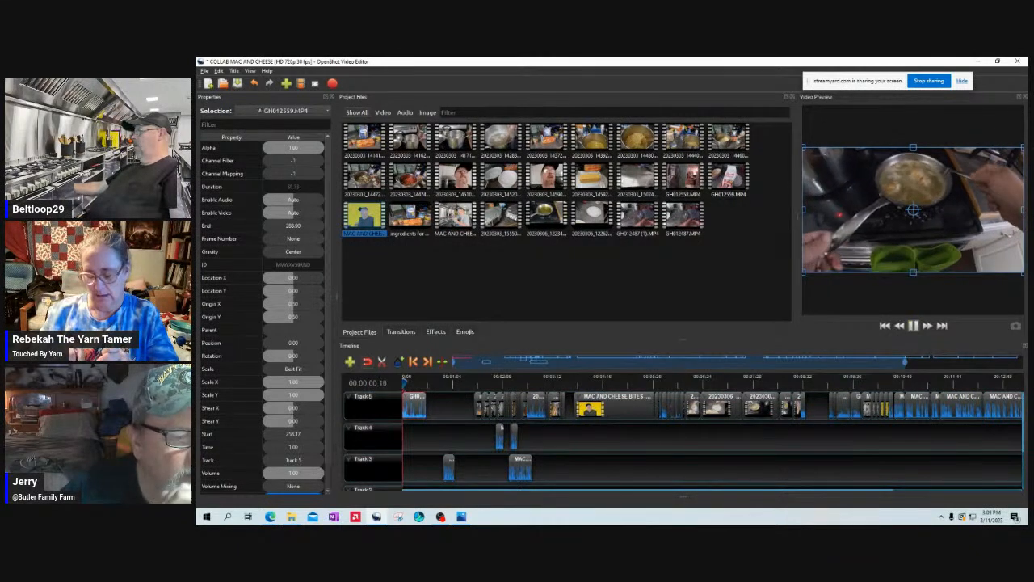
key(space)
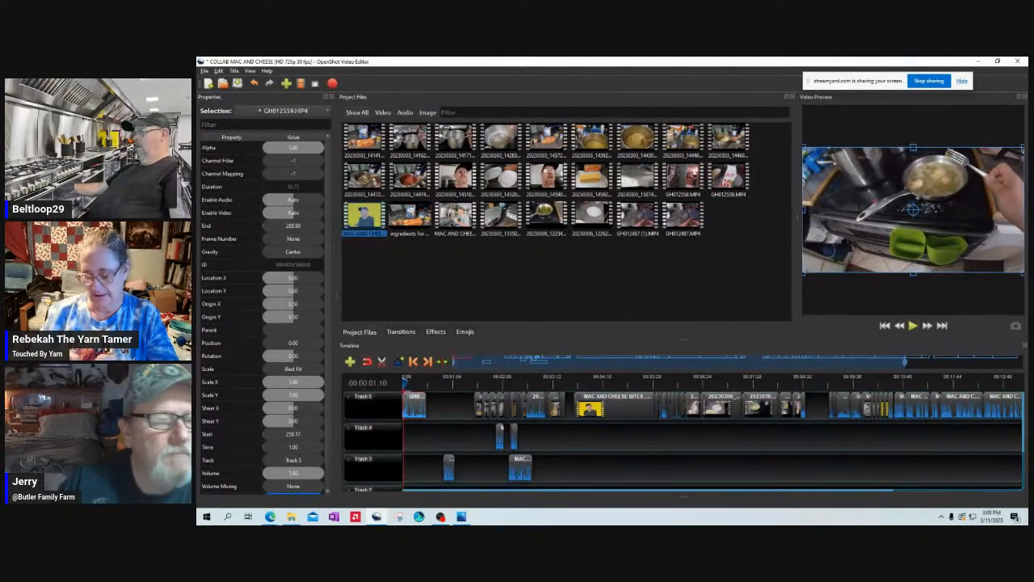
- Move the GH012559.MP4 clip from the start of Track 5 back to about 8:35 and save the project
drag(414, 404, 819, 404)
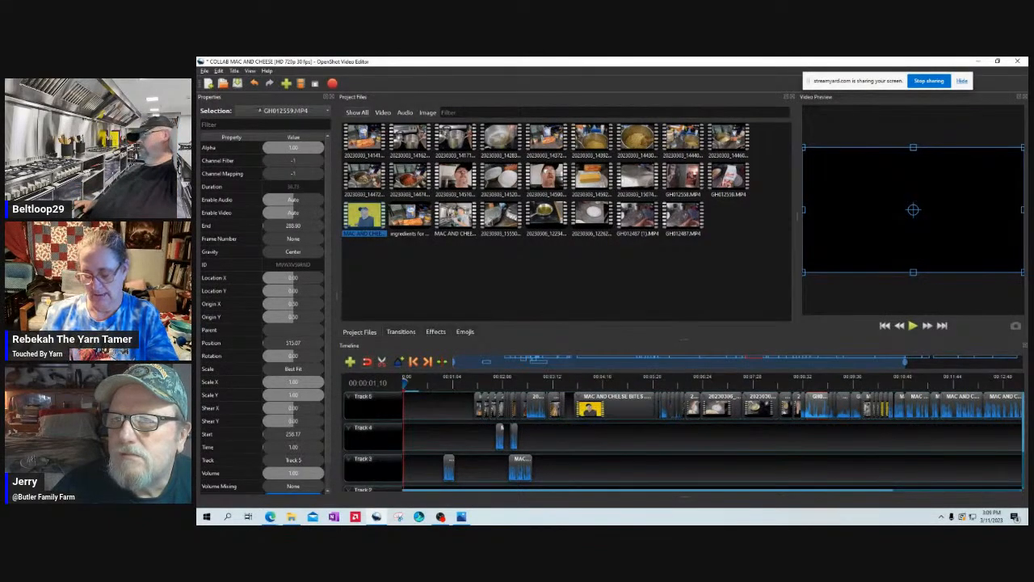
click(420, 383)
click(584, 383)
click(913, 325)
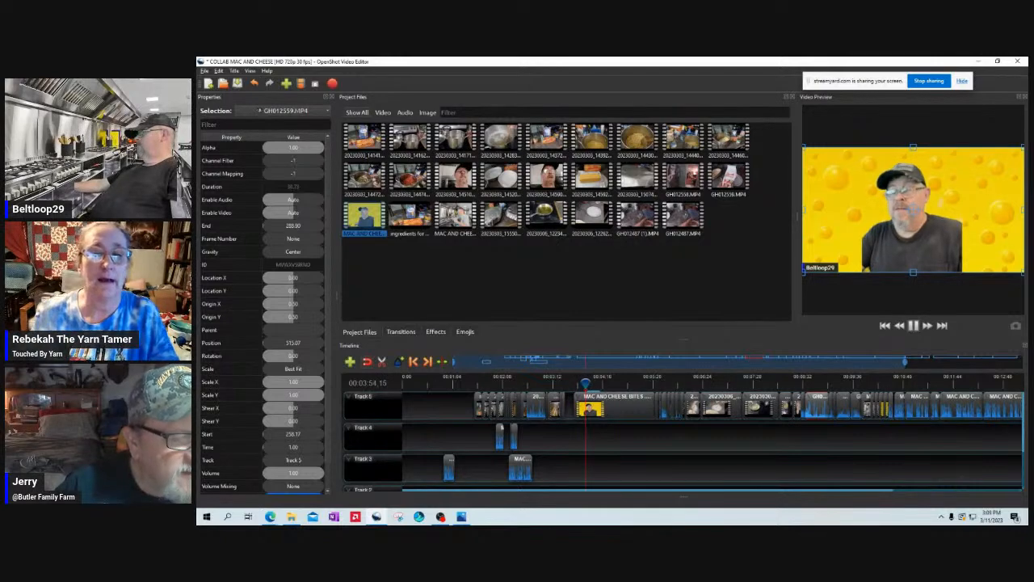
click(913, 326)
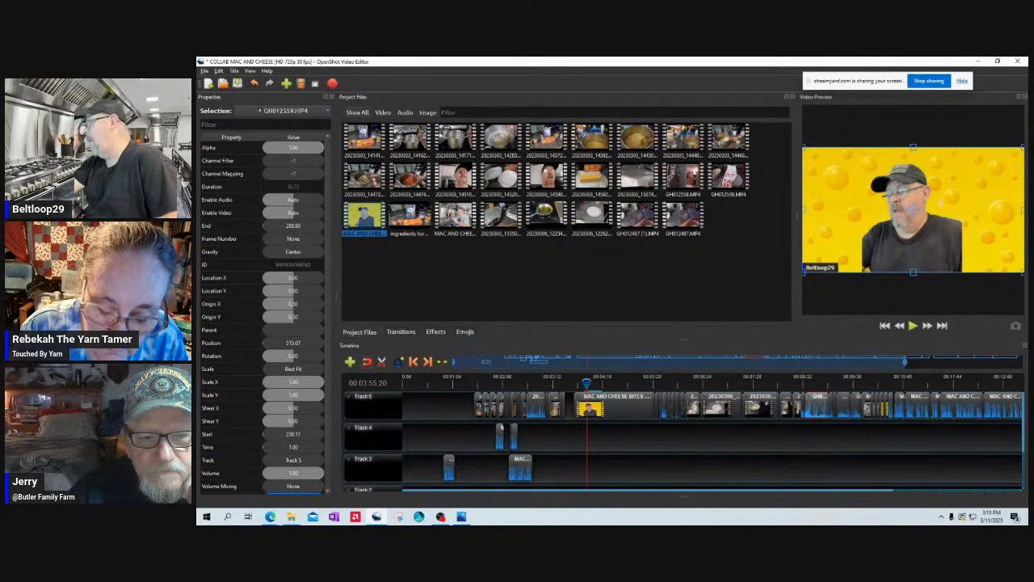
key(ctrl+s)
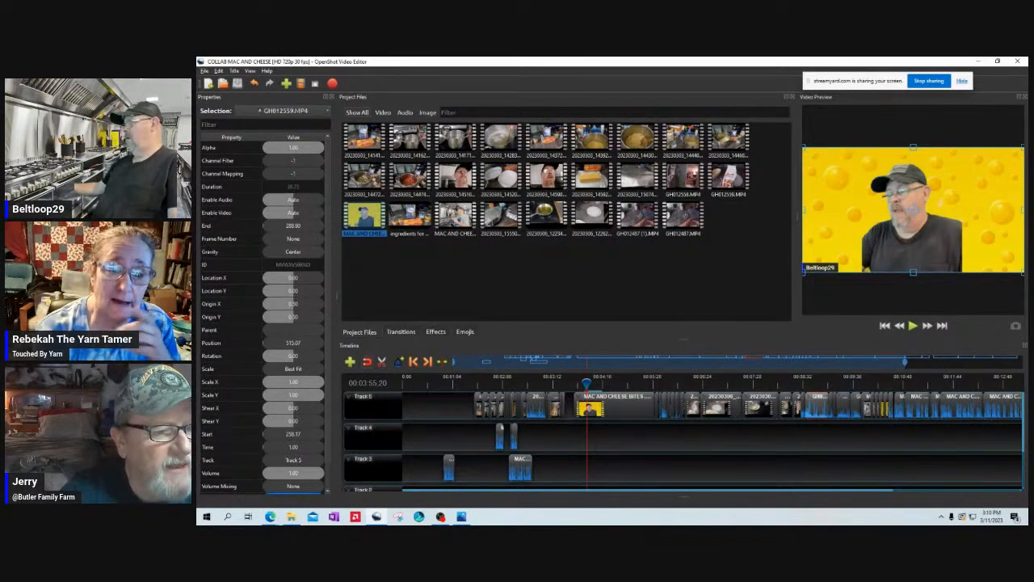
- Shift the opening group of Track 5 clips to start at about 1:44, closing the gap before MAC AND CHEESE BITES
drag(469, 403, 535, 417)
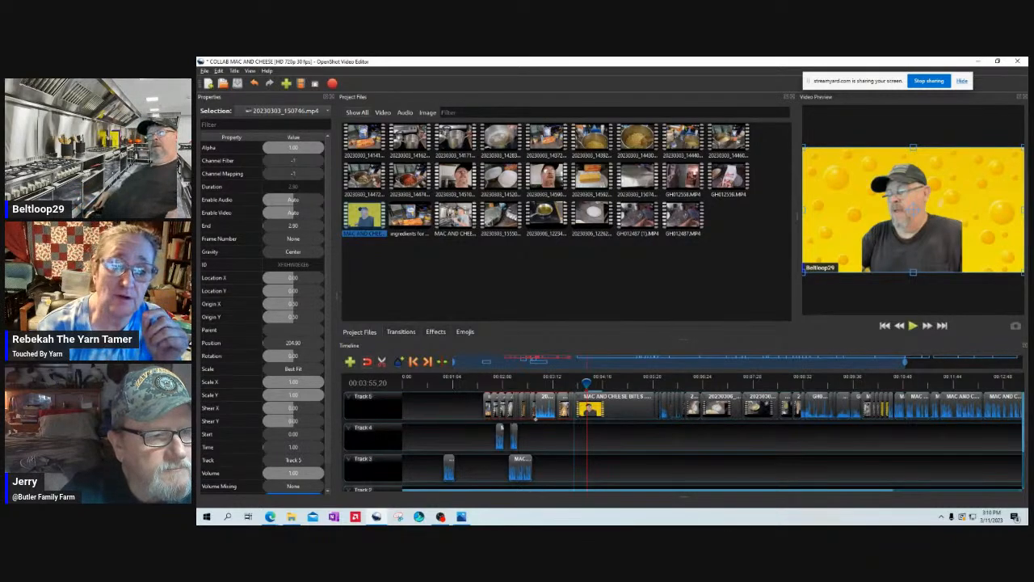
click(549, 438)
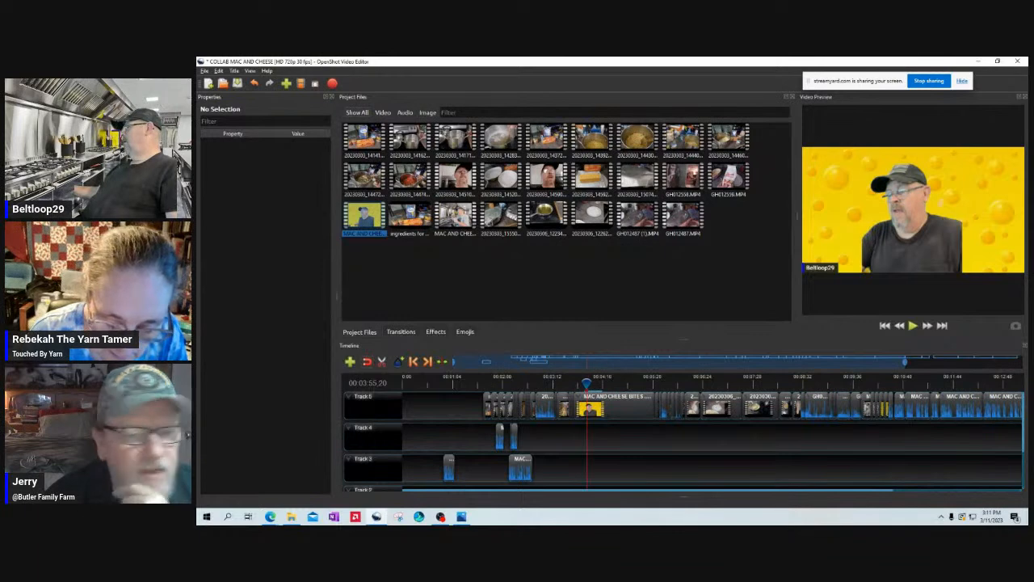
- Review the opening clips from about 1:44 to 2:47, and play a few seconds of the GH012558 clip from about 5:32
drag(905, 362, 568, 362)
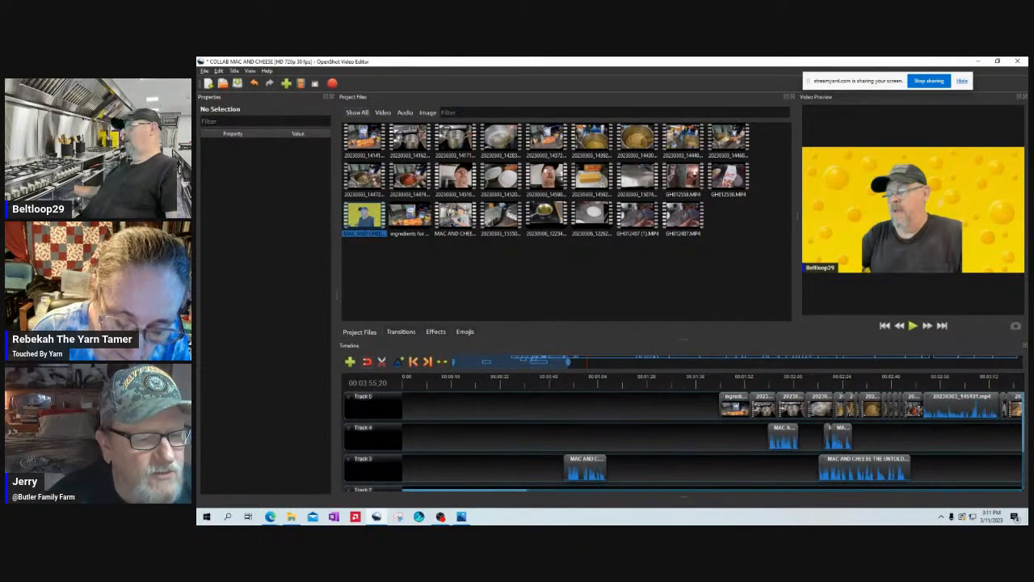
drag(453, 362, 507, 362)
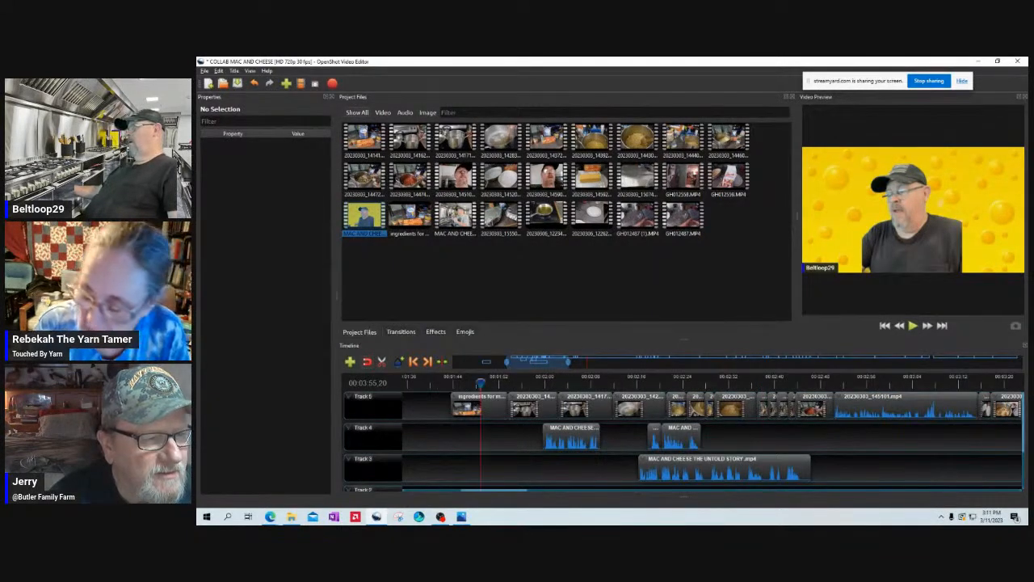
click(452, 378)
drag(452, 384, 819, 384)
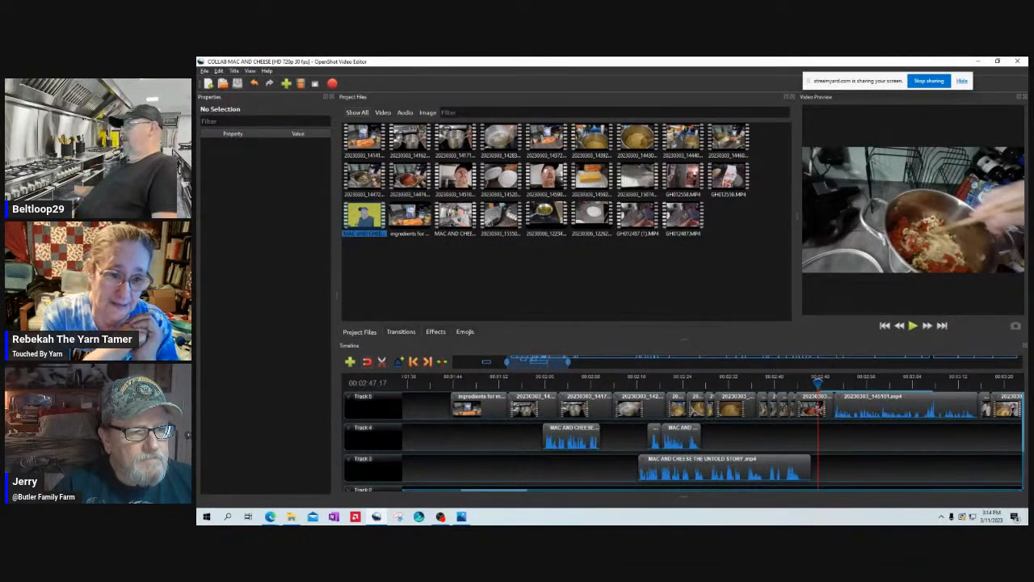
drag(537, 362, 652, 362)
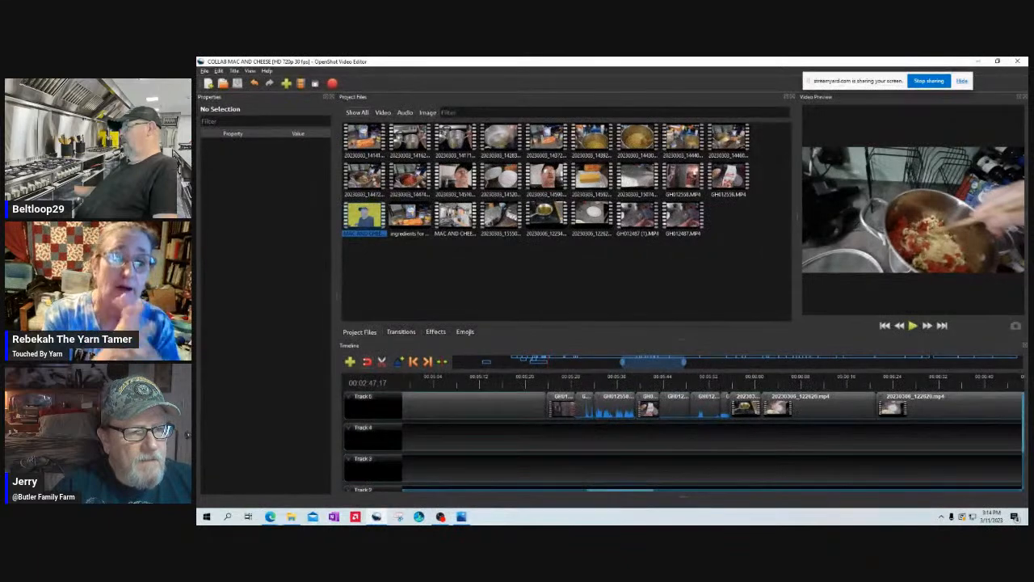
click(598, 382)
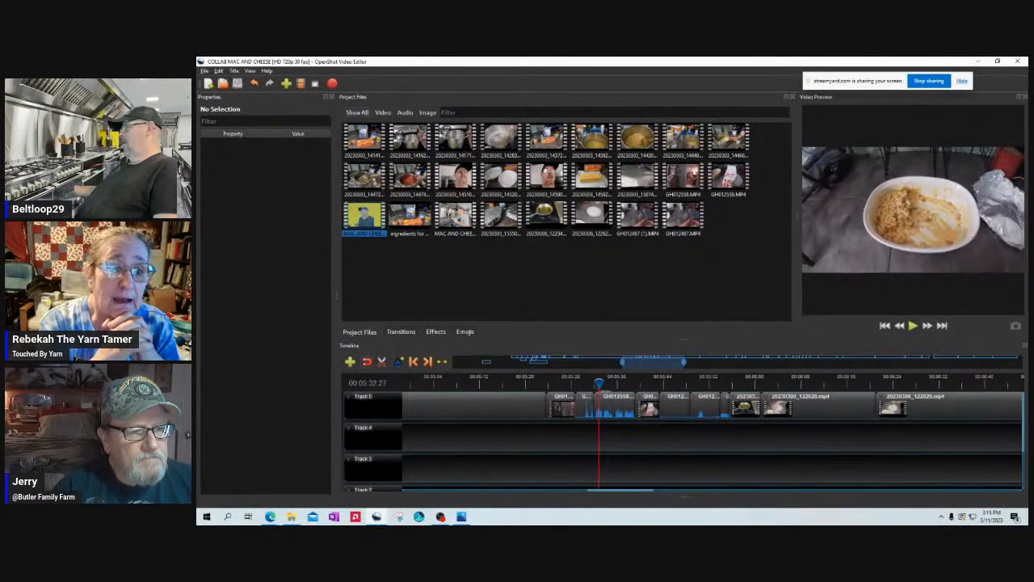
key(space)
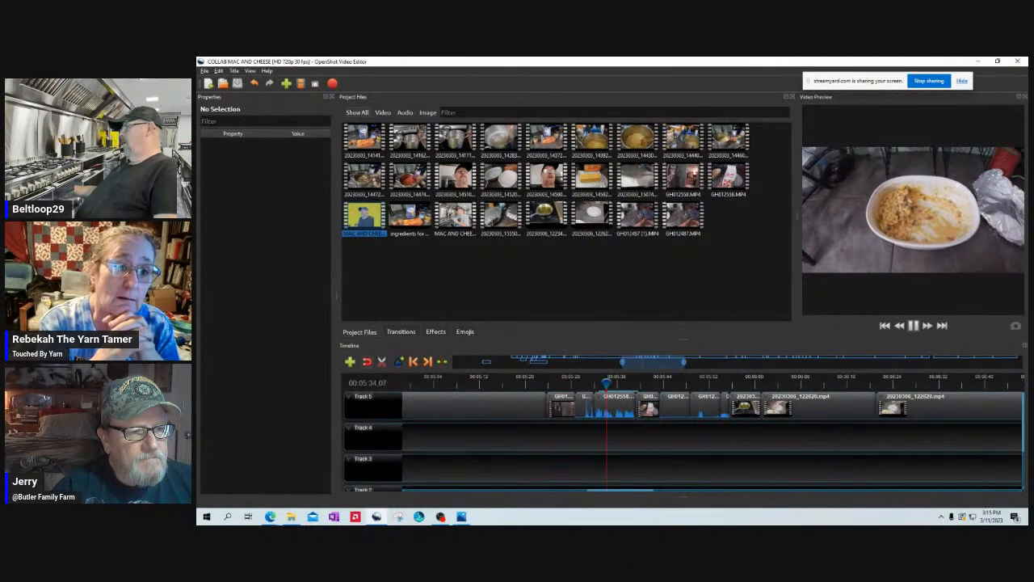
key(space)
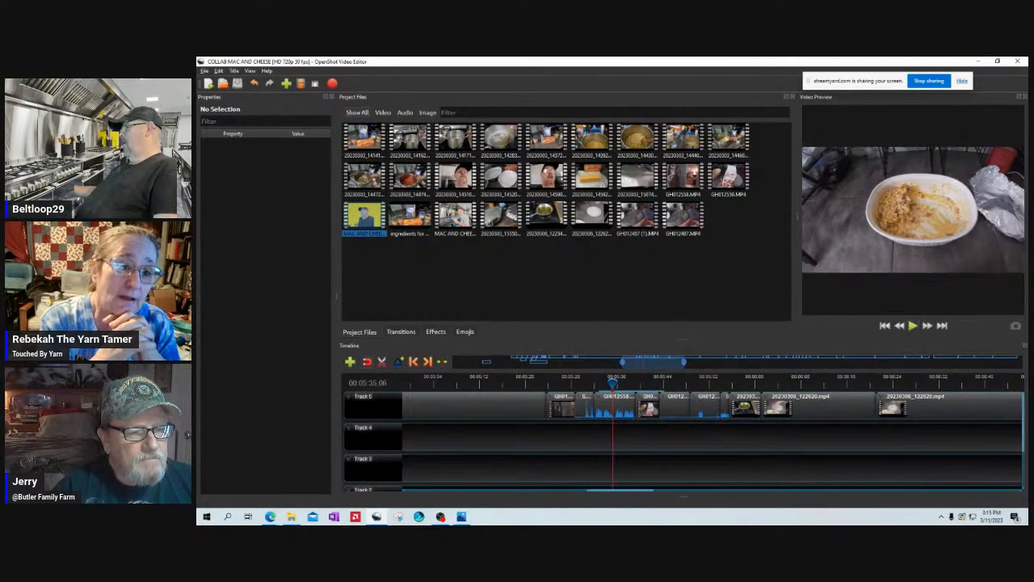
- Move three Track 5 clips to Track 4: 20230306_122345.mp4 at about 5:46, and the 20230306_122620.mp4 segments from 6:01 and 7:14 at about 5:12 and 7:14
drag(653, 362, 697, 362)
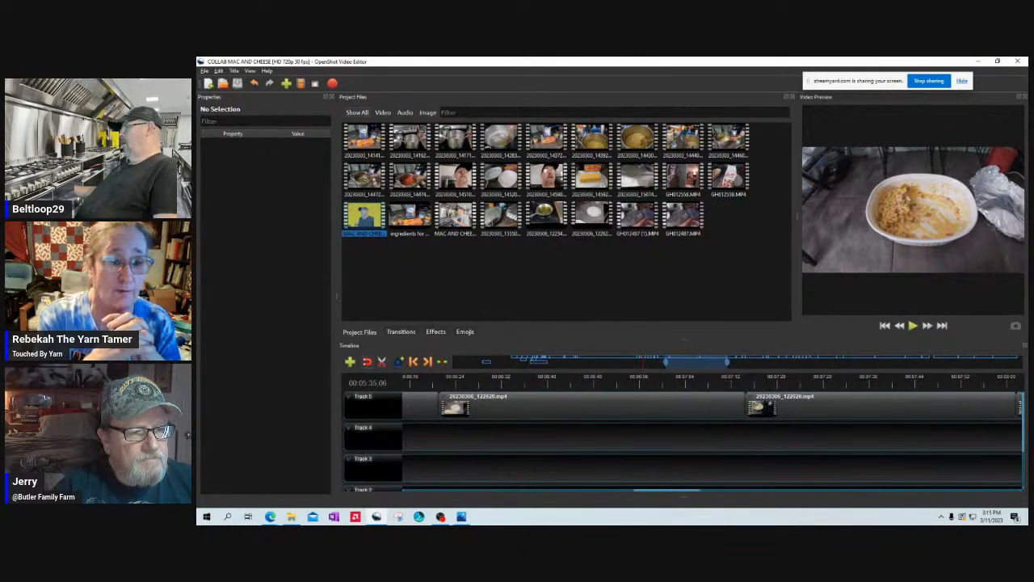
drag(590, 378, 775, 435)
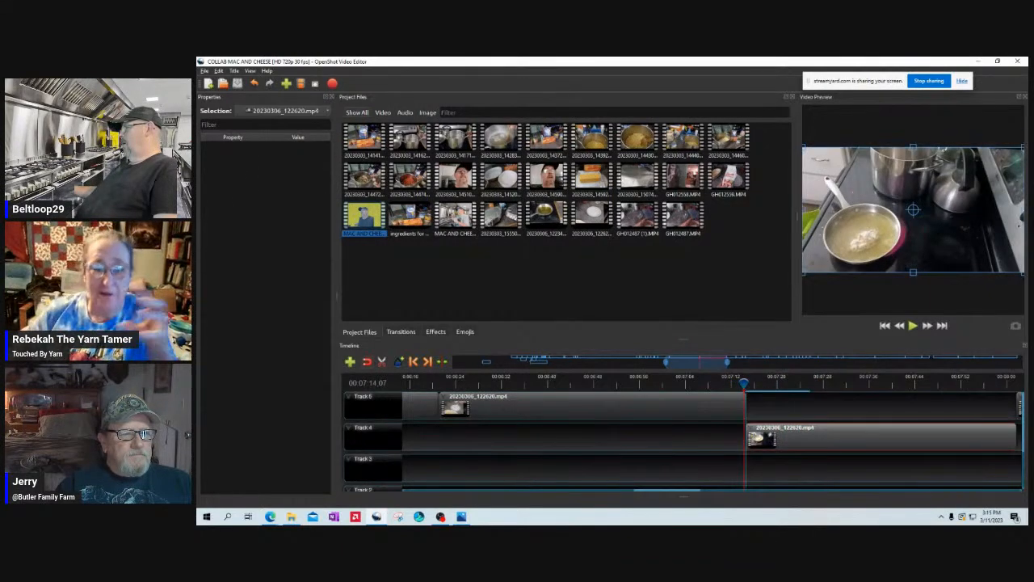
drag(696, 362, 649, 362)
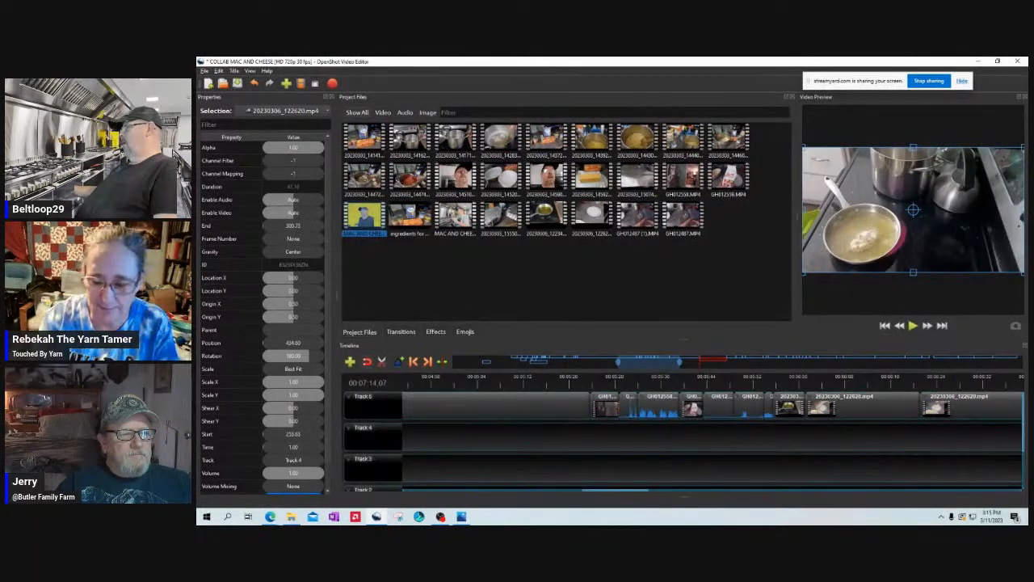
drag(695, 383, 768, 383)
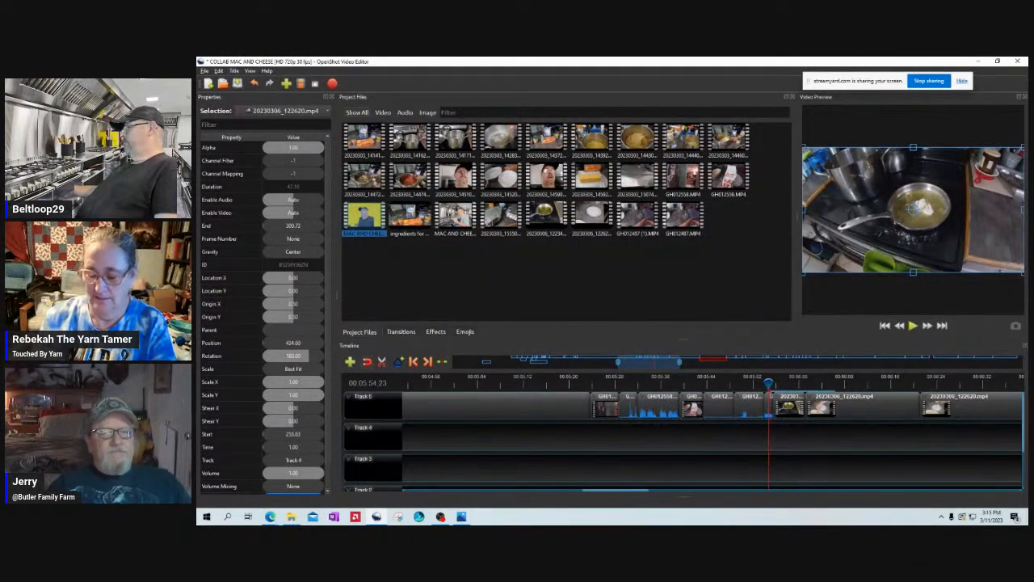
drag(789, 404, 734, 445)
click(825, 383)
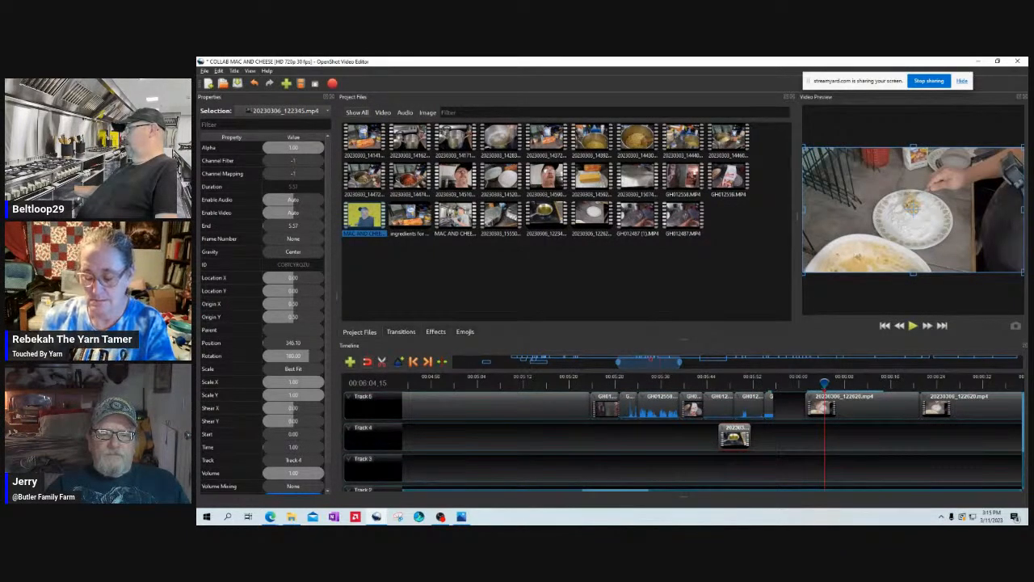
drag(824, 404, 540, 436)
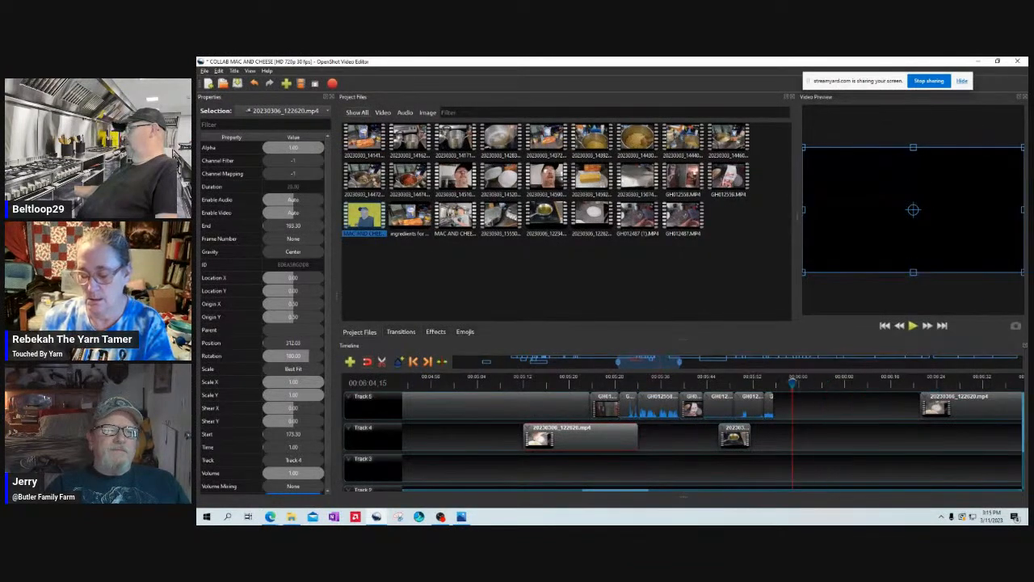
- Move the 20230306_122345.mp4 clip from Track 4 to Track 5 at about 5:57
click(751, 379)
drag(752, 383, 769, 383)
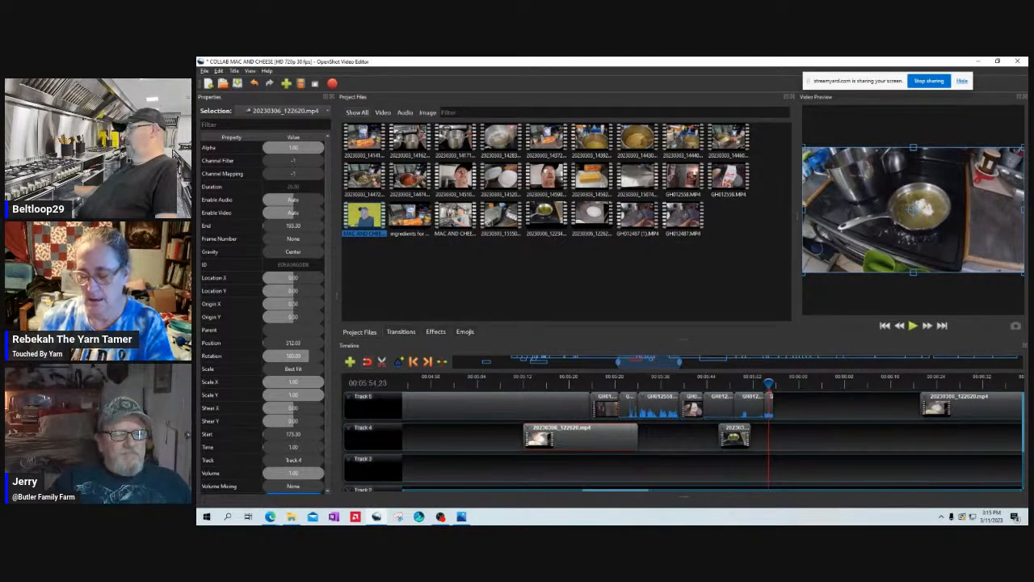
drag(735, 438, 935, 380)
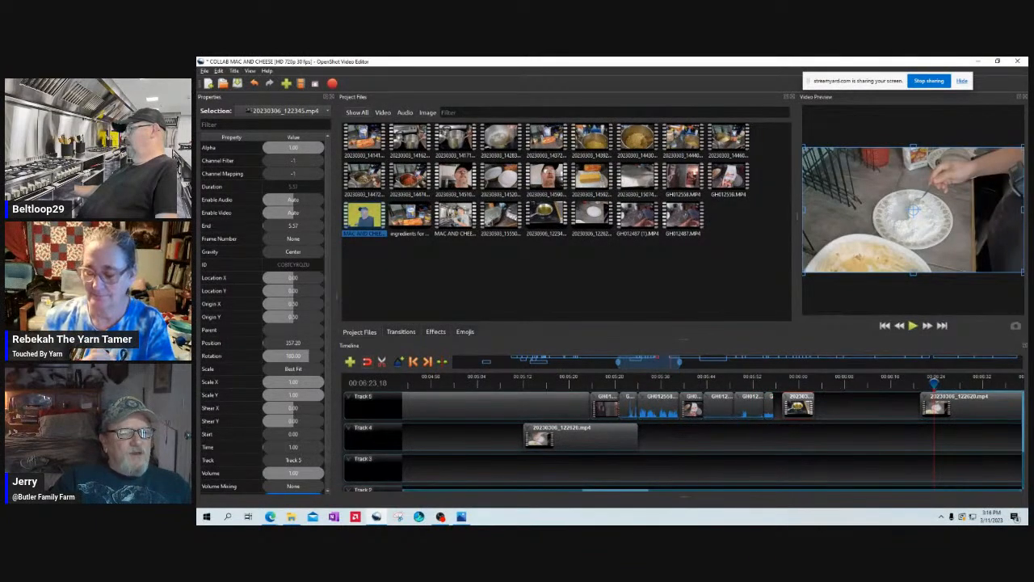
- Move the 20230306_122620.mp4 segment at about 7:14 on Track 4 earlier to start at about 6:00
drag(678, 362, 743, 361)
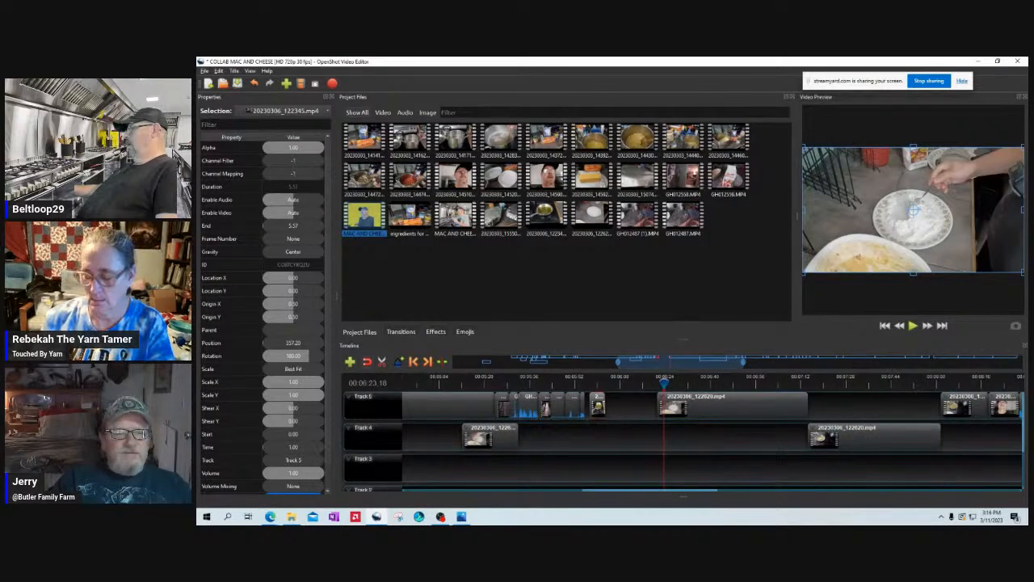
drag(668, 383, 835, 384)
drag(872, 436, 603, 437)
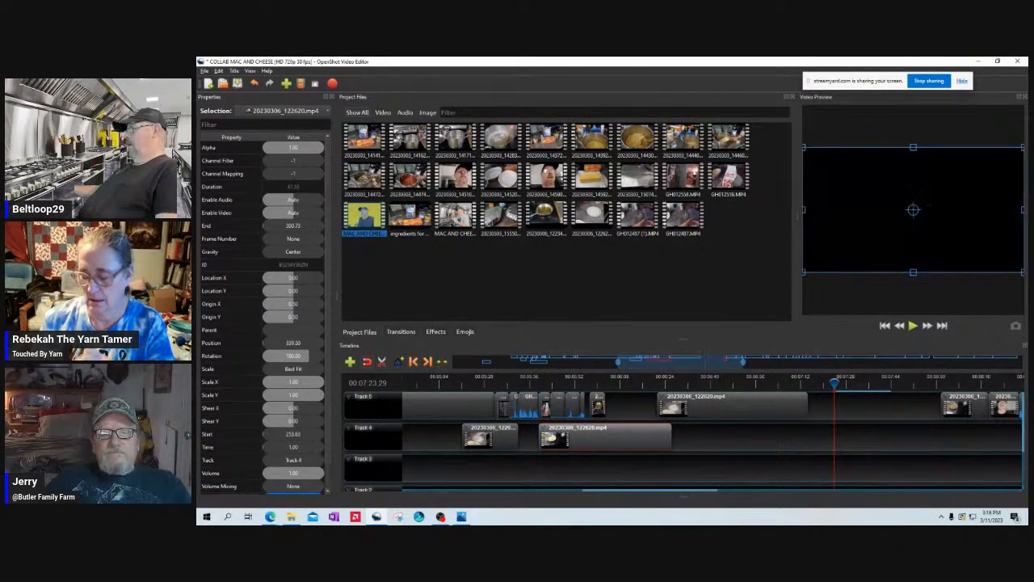
click(594, 382)
drag(594, 382, 576, 381)
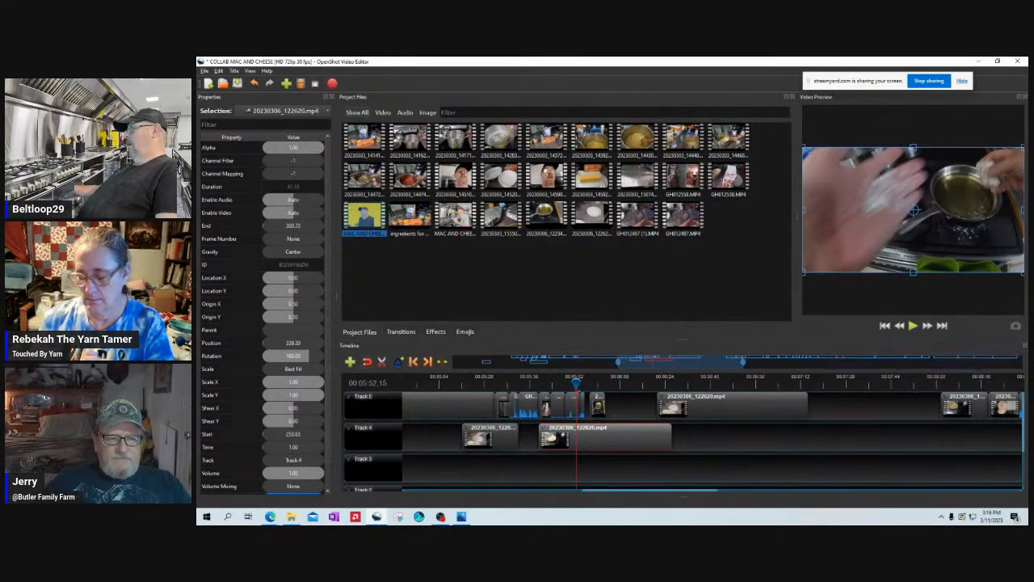
mouse_move(576, 381)
mouse_down()
mouse_move(544, 381)
mouse_move(586, 382)
mouse_up()
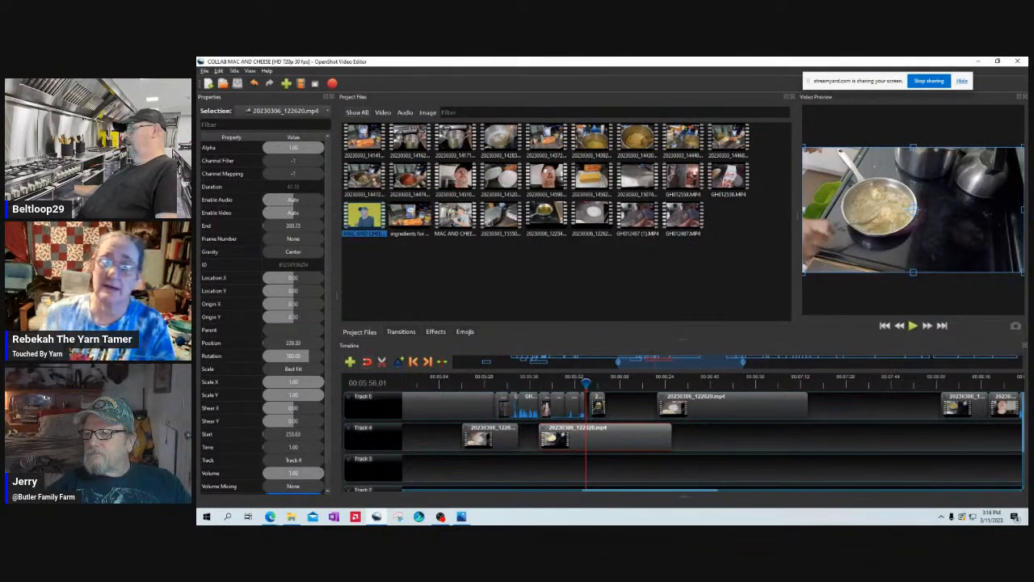
drag(606, 437, 663, 437)
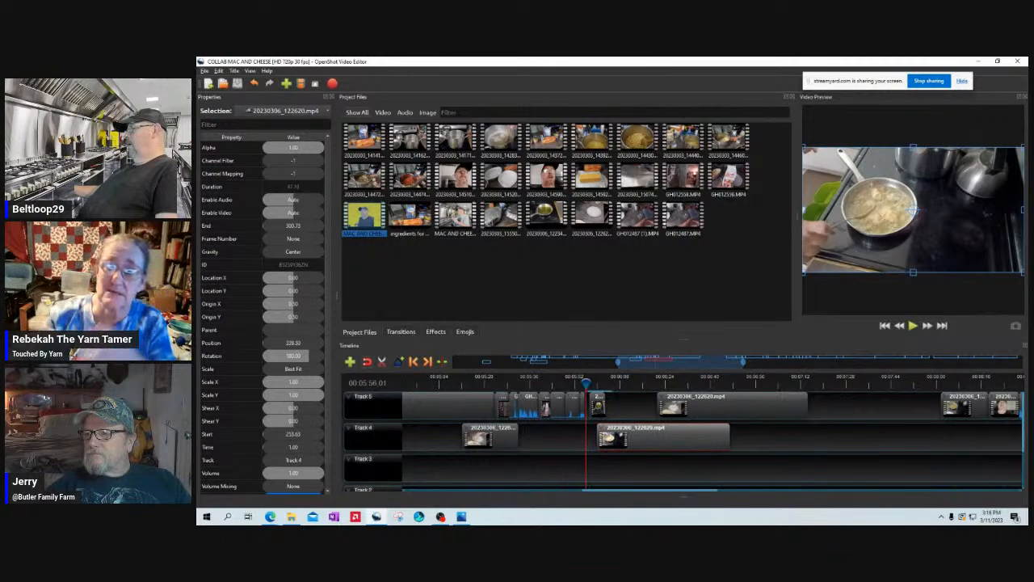
- Move the 20230306_122345.mp4 clip from Track 5 down to Track 4, starting at about 5:33
drag(587, 383, 572, 383)
click(593, 404)
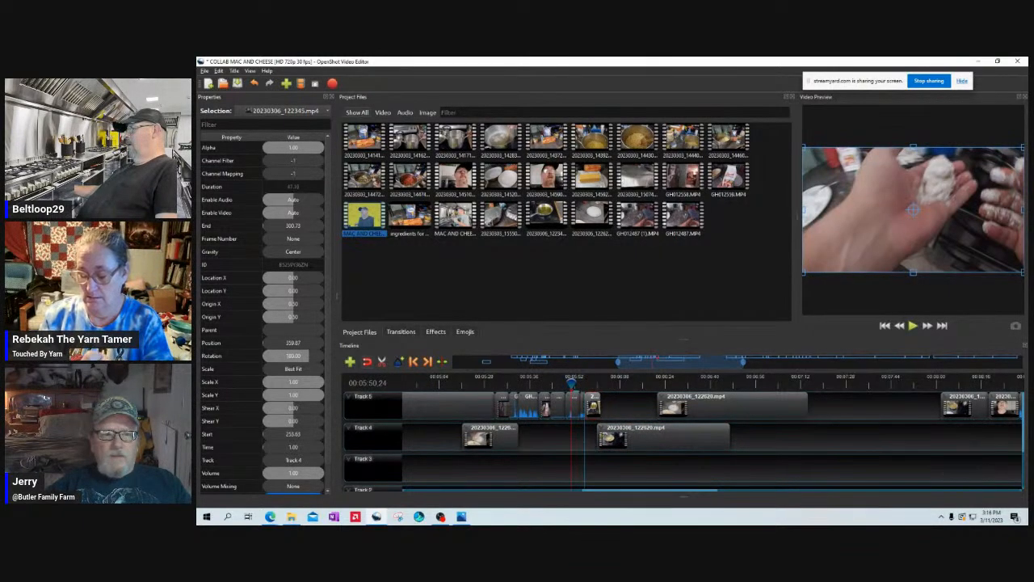
drag(594, 405, 593, 404)
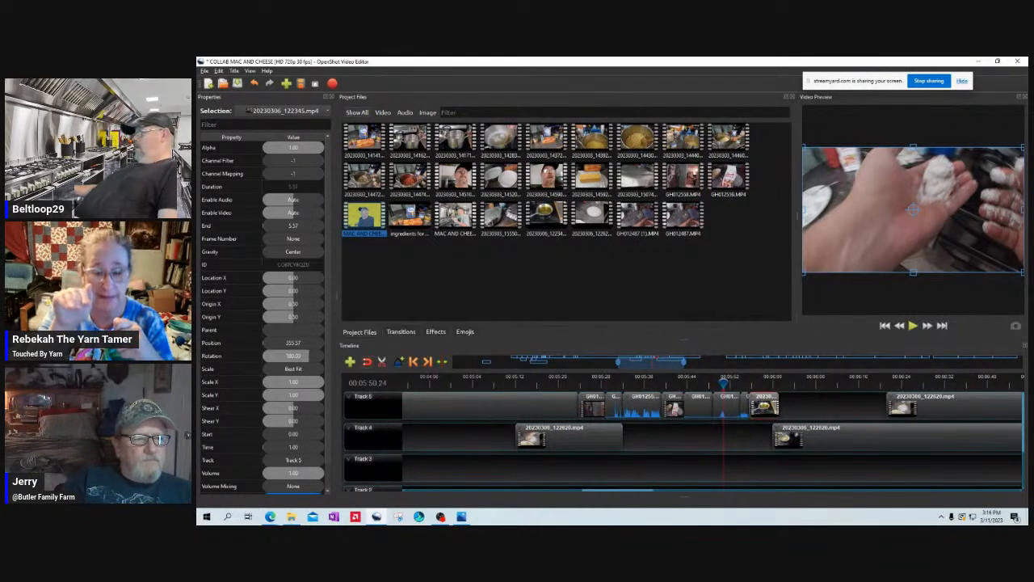
click(672, 382)
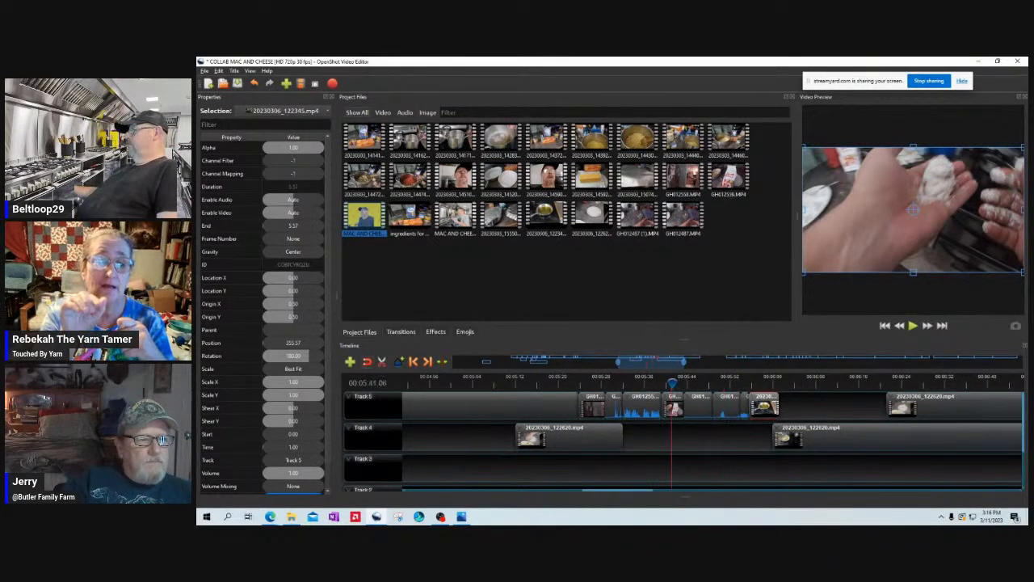
drag(673, 383, 647, 436)
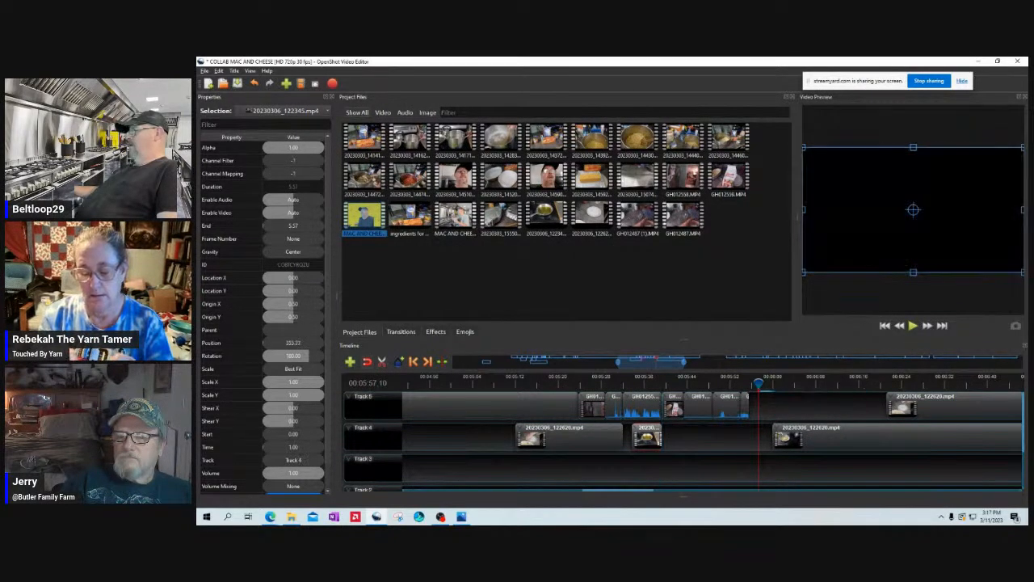
- Examine the Track 5 footage at about 5:41, 5:46 and 5:50 to compare the flour and coating shots
click(674, 380)
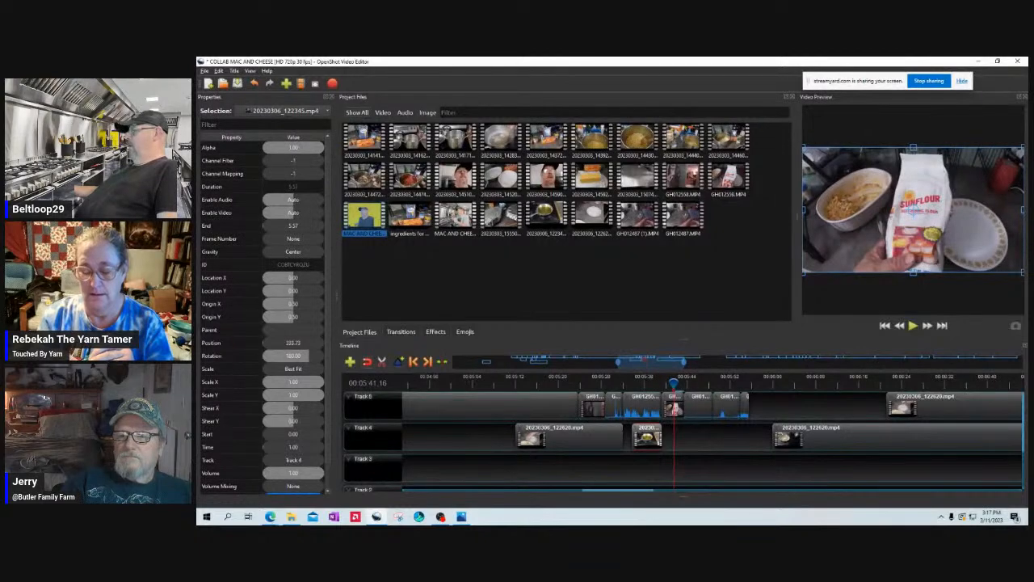
click(700, 380)
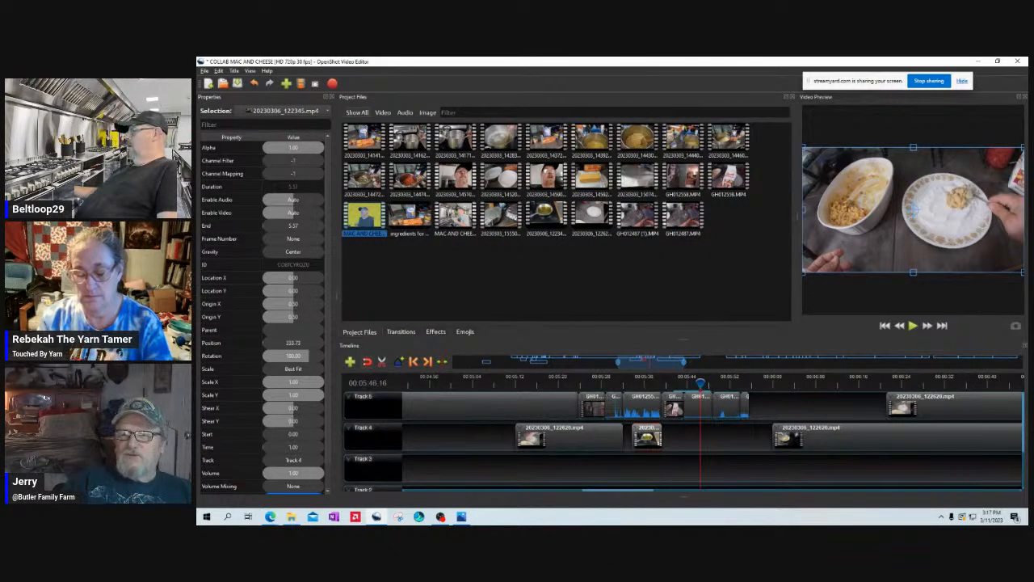
click(674, 380)
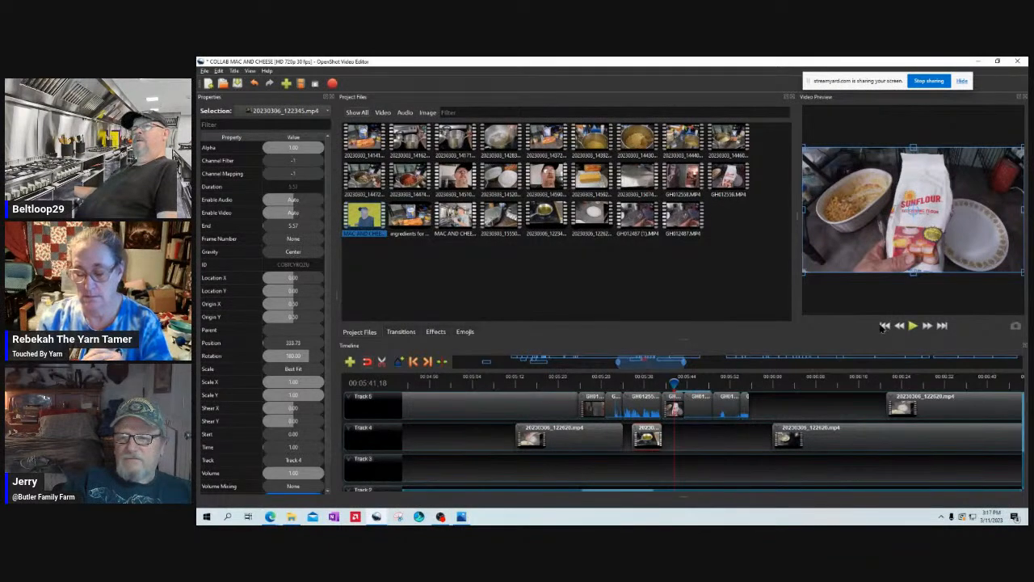
click(370, 67)
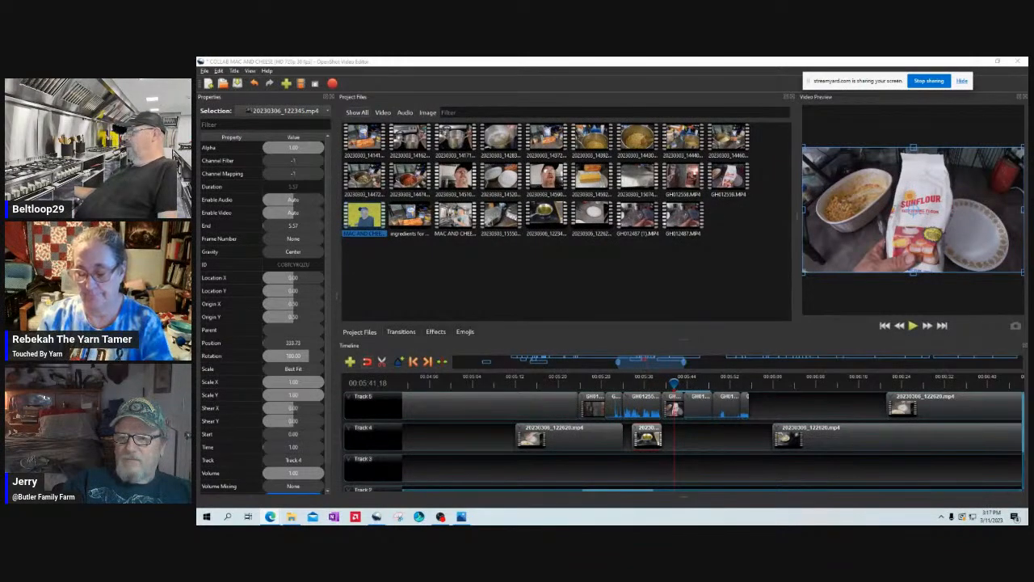
drag(674, 383, 724, 384)
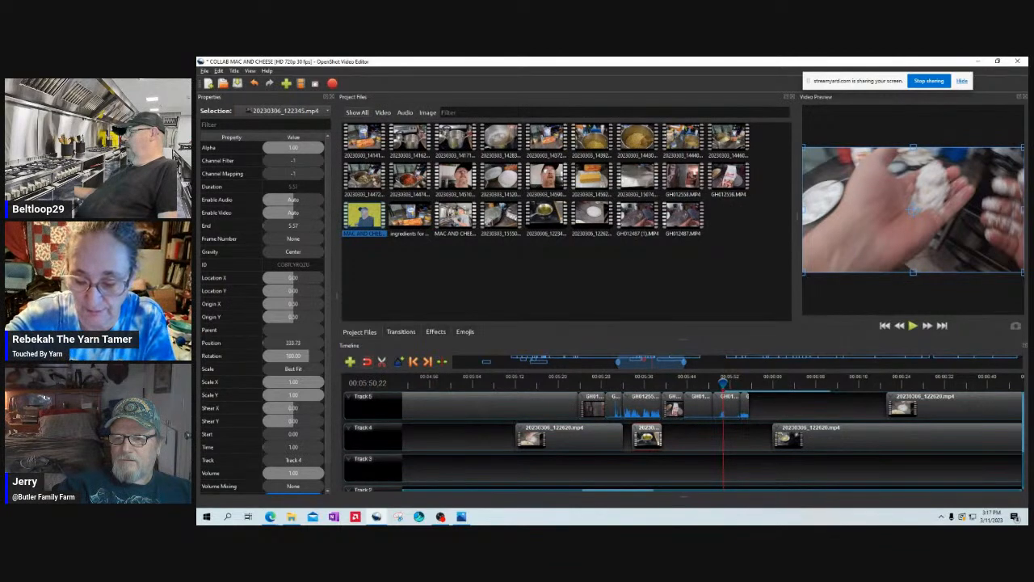
- Move the 20230306_122345.mp4 clip from Track 4 up to Track 5 at about 5:49, shifting the GH012559 clips behind it to make room
drag(724, 384, 674, 384)
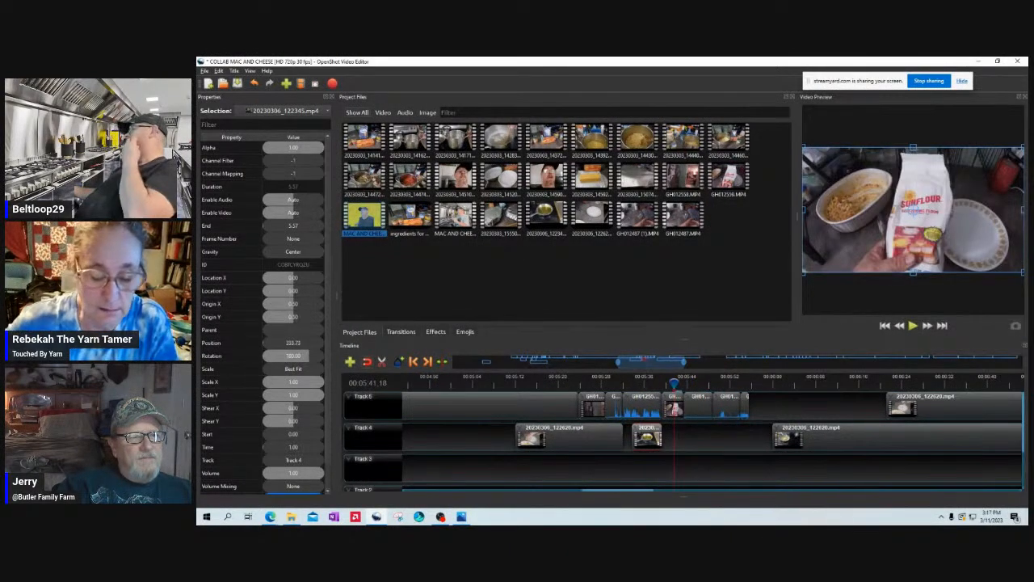
drag(674, 384, 646, 383)
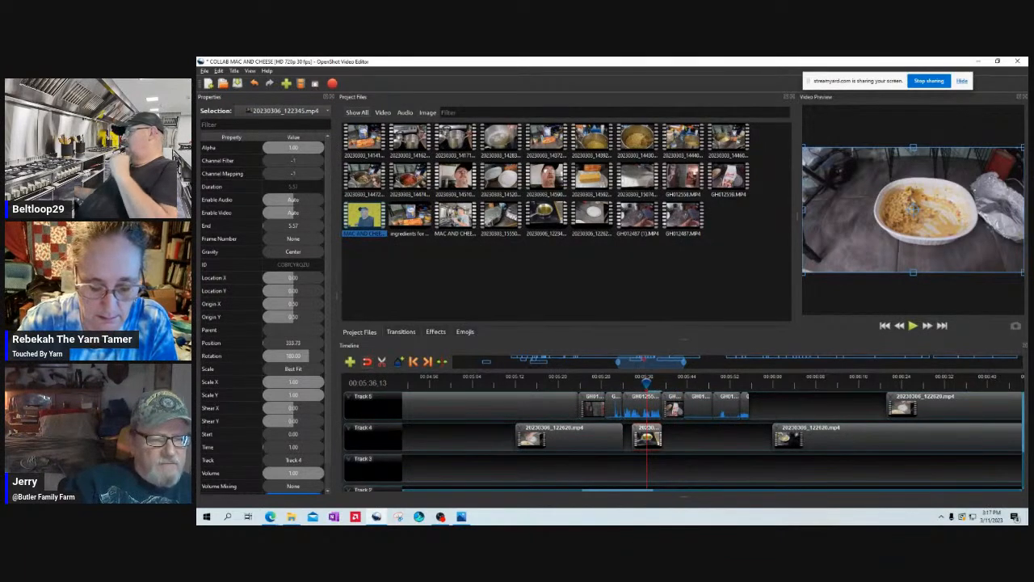
drag(646, 436, 756, 437)
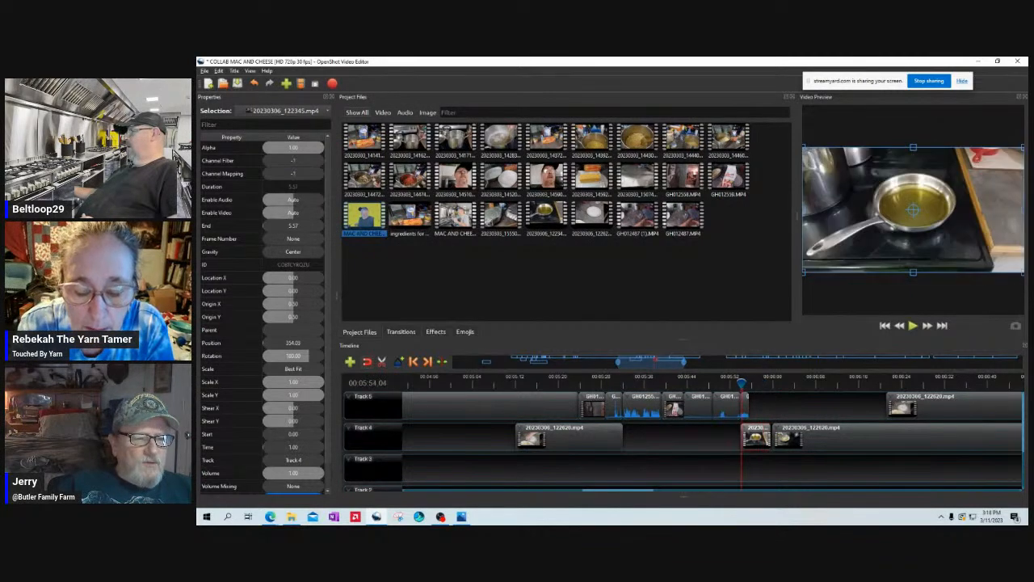
drag(767, 383, 692, 383)
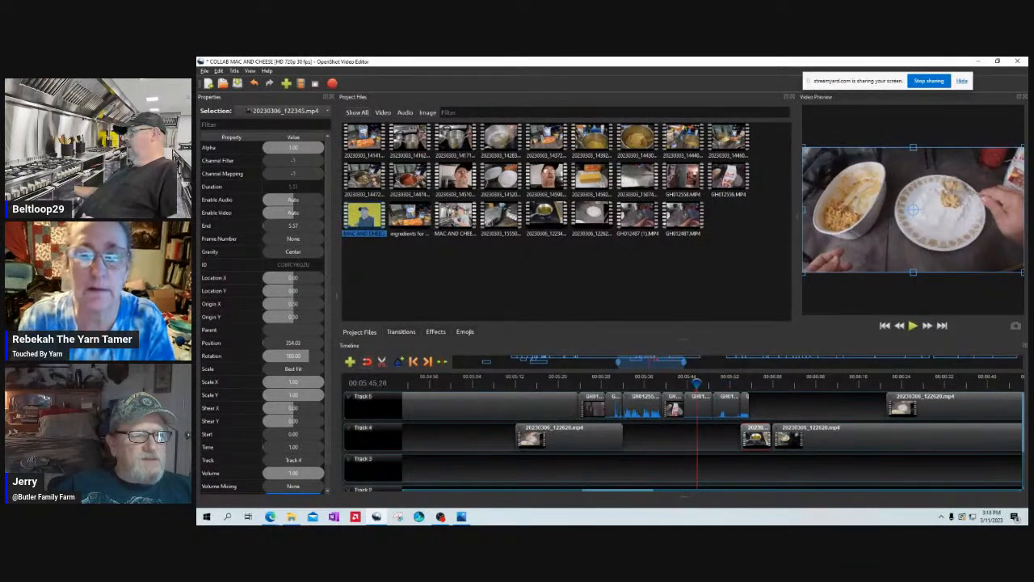
drag(768, 404, 785, 384)
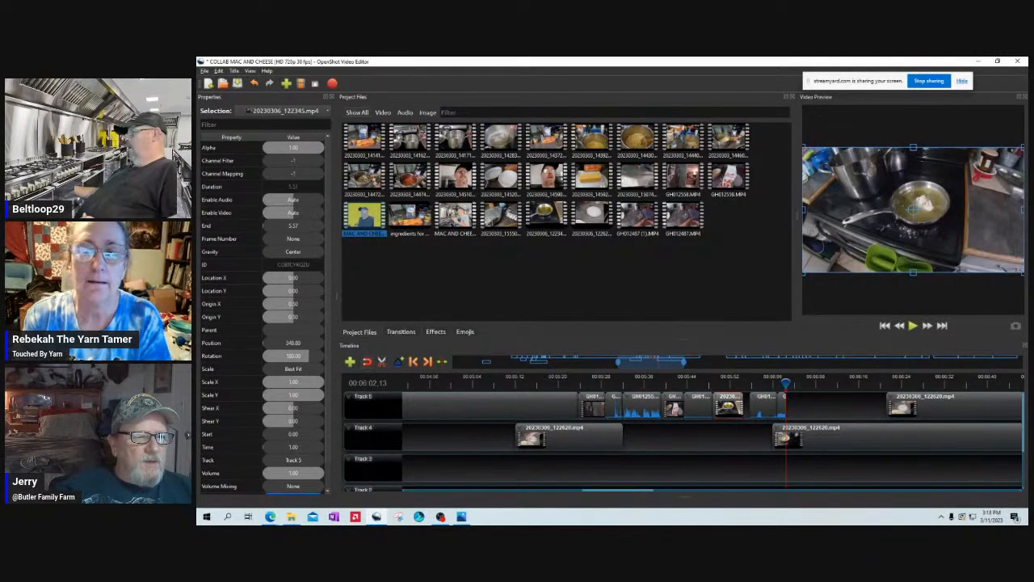
- Move the 20230306_122620.mp4 clip at about 6:21 on Track 5 down to Track 3, starting at about 5:39
drag(786, 383, 835, 384)
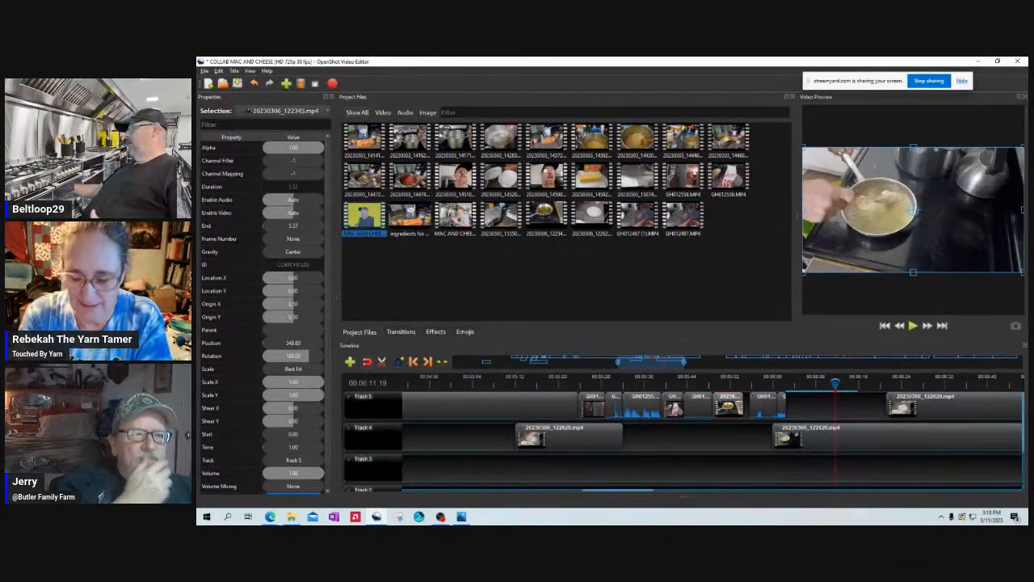
drag(835, 384, 901, 383)
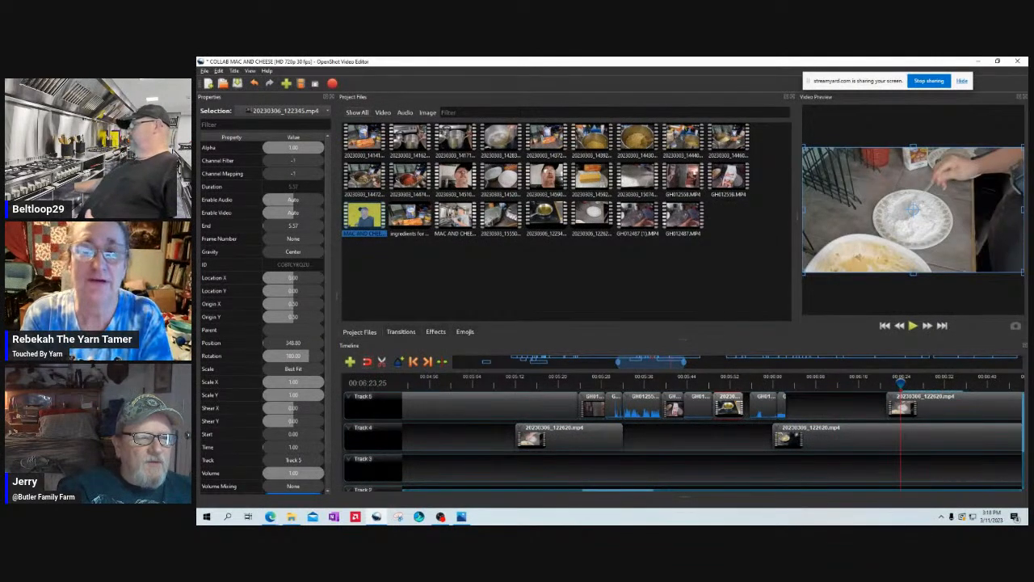
drag(929, 404, 609, 468)
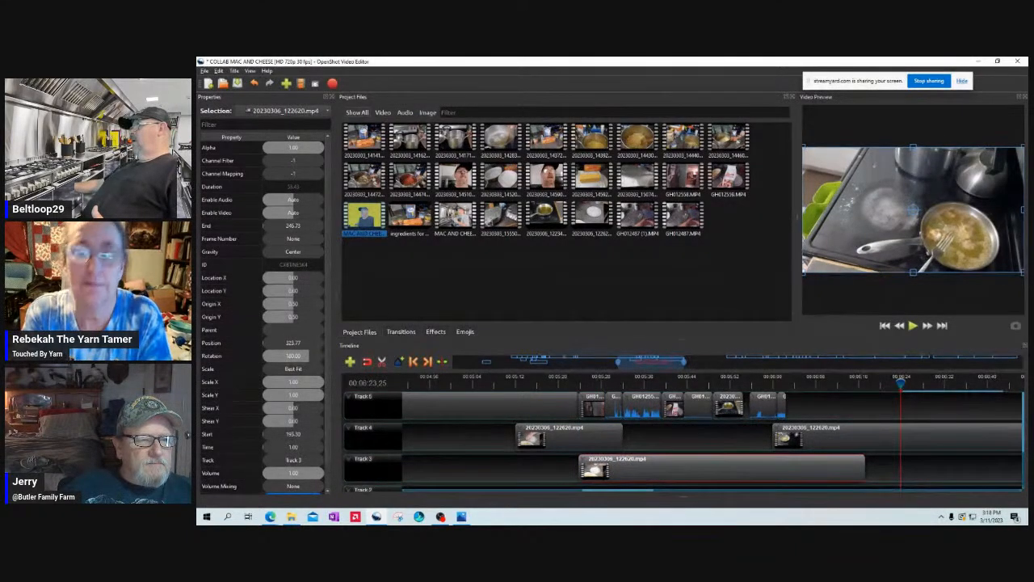
click(596, 378)
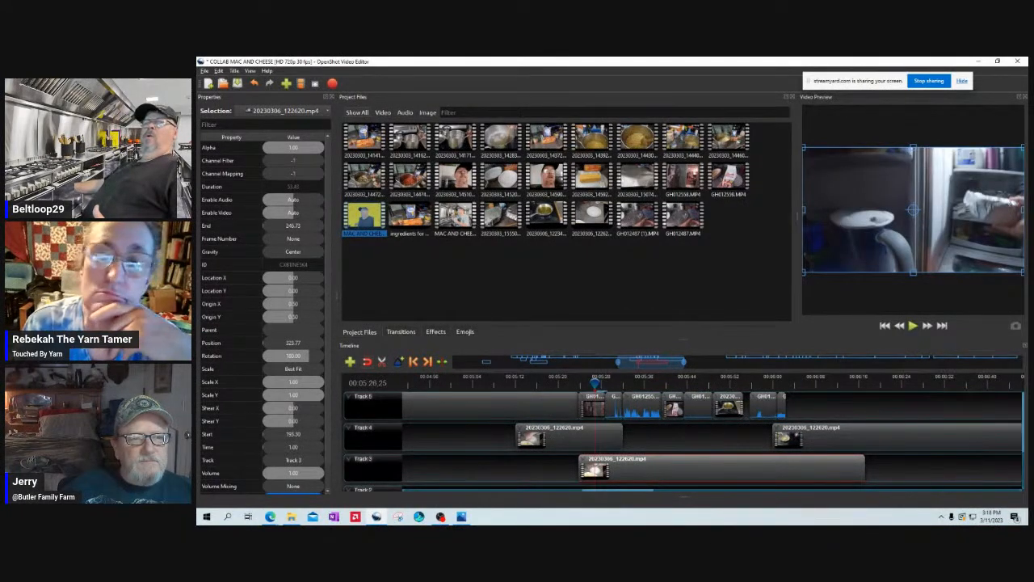
drag(596, 383, 676, 382)
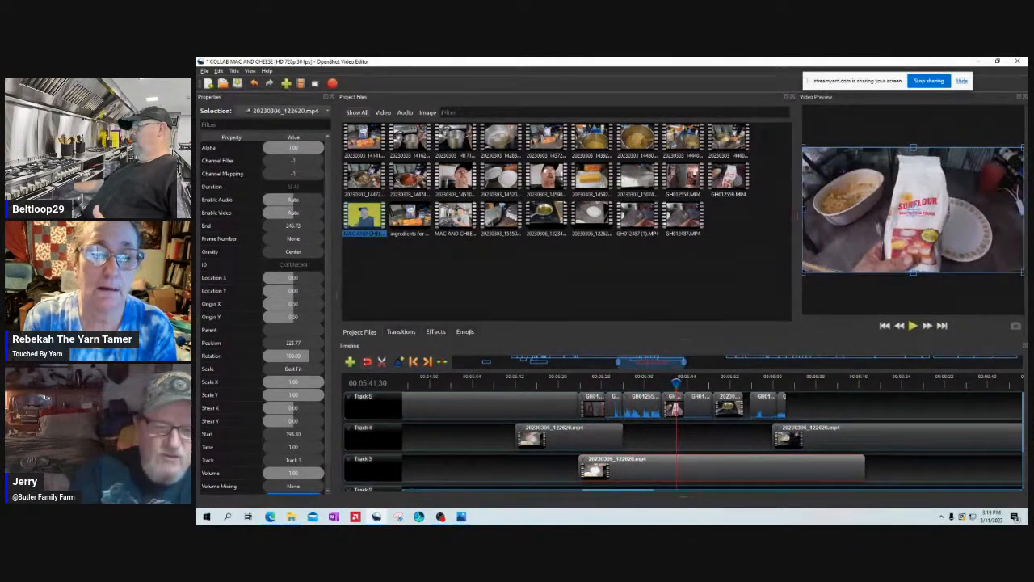
drag(668, 468, 752, 468)
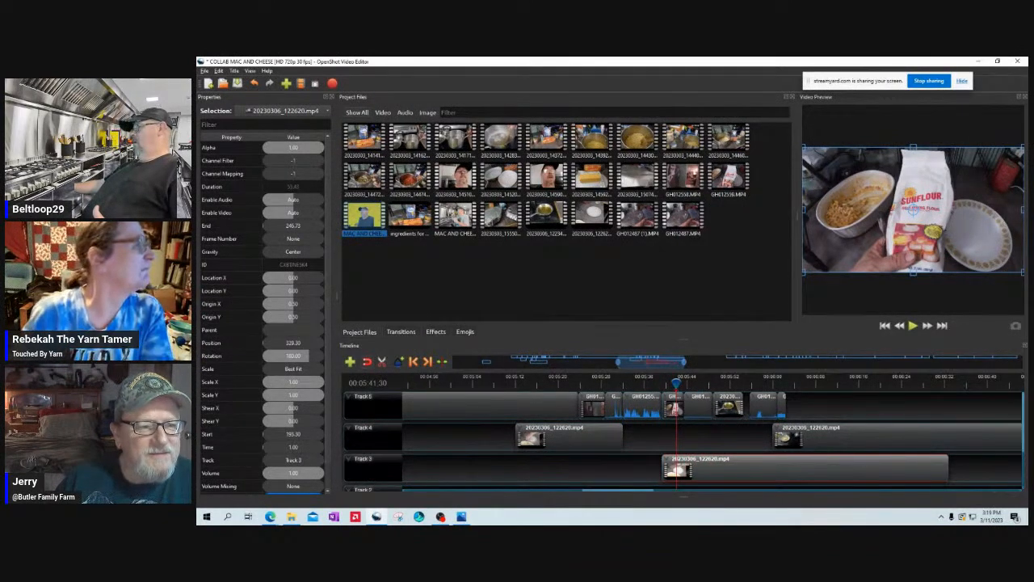
- Shift the Track 5 clips after the flour-bag shot about two seconds later, starting at about 5:45, to open a gap
drag(811, 393, 708, 407)
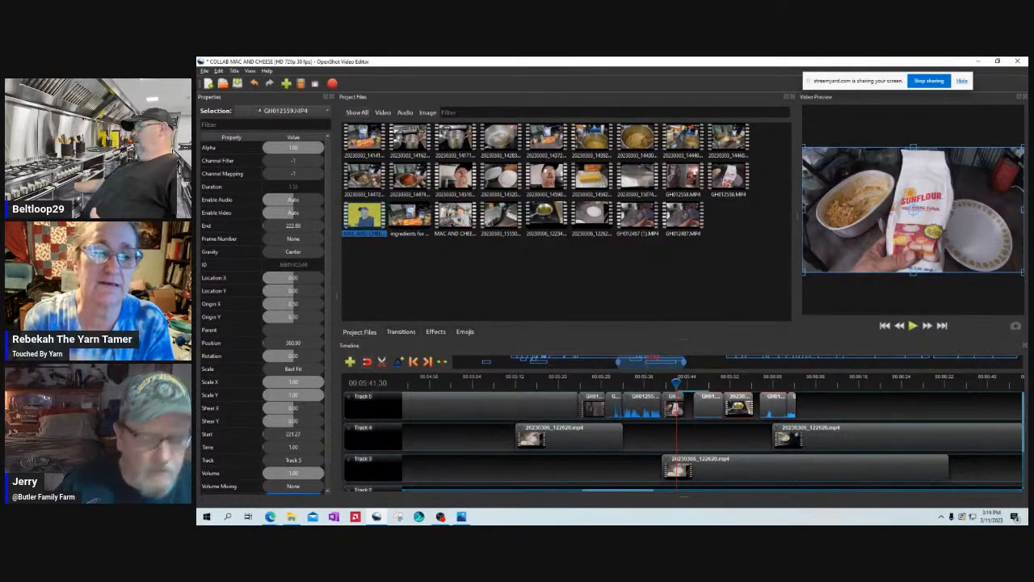
click(690, 380)
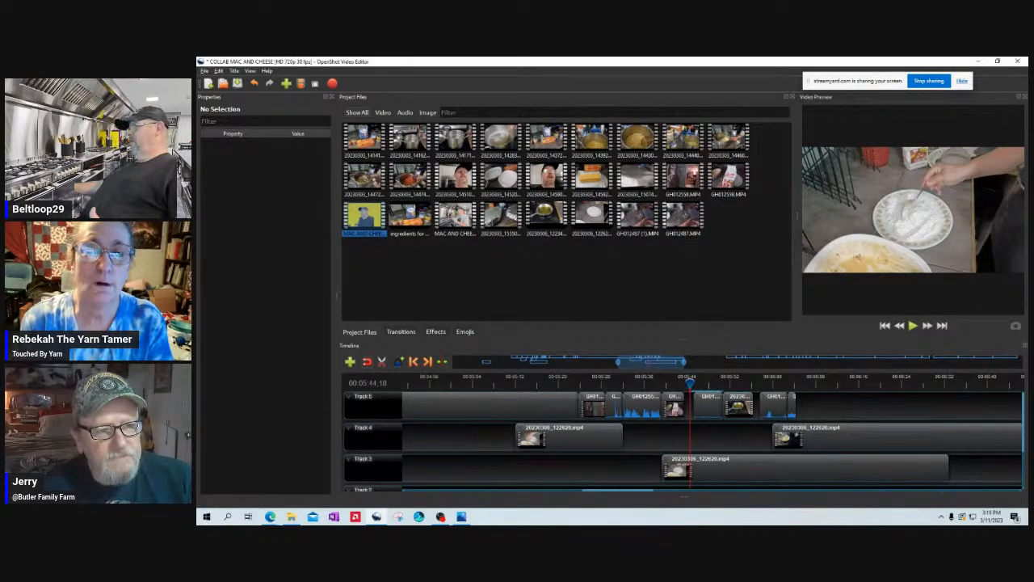
- Examine the footage between about 5:43 and 6:04 to compare the order of the flour-coating and hot-oil shots
mouse_move(689, 383)
mouse_down()
mouse_move(677, 383)
mouse_move(704, 383)
mouse_up()
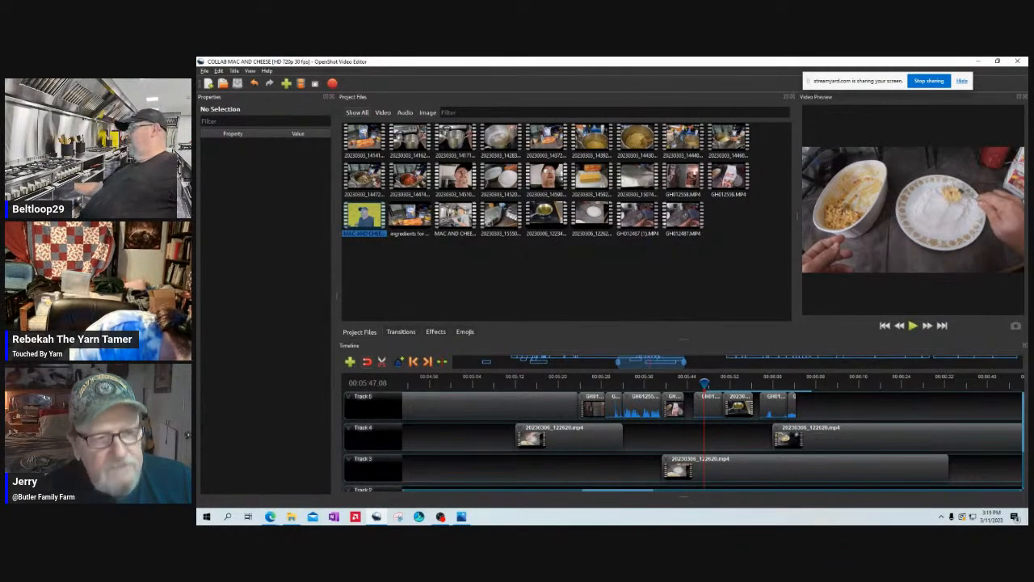
mouse_move(704, 384)
mouse_down()
mouse_move(785, 384)
mouse_move(717, 384)
mouse_up()
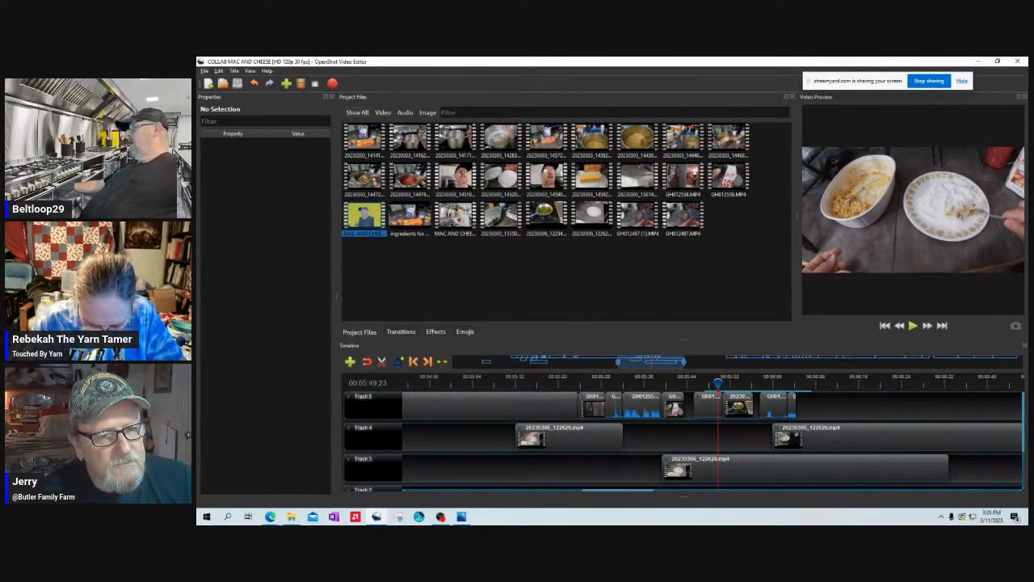
click(686, 384)
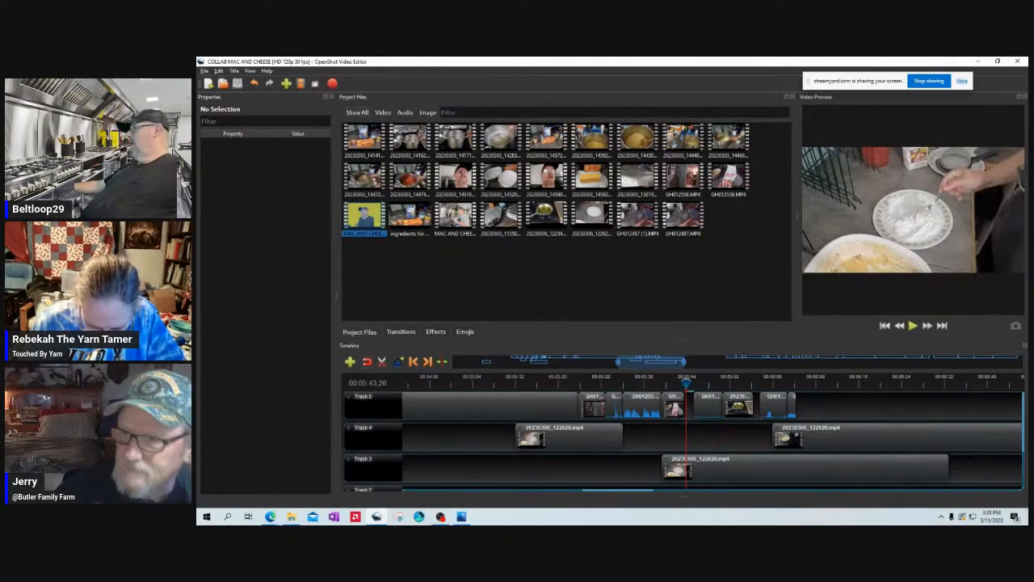
click(707, 384)
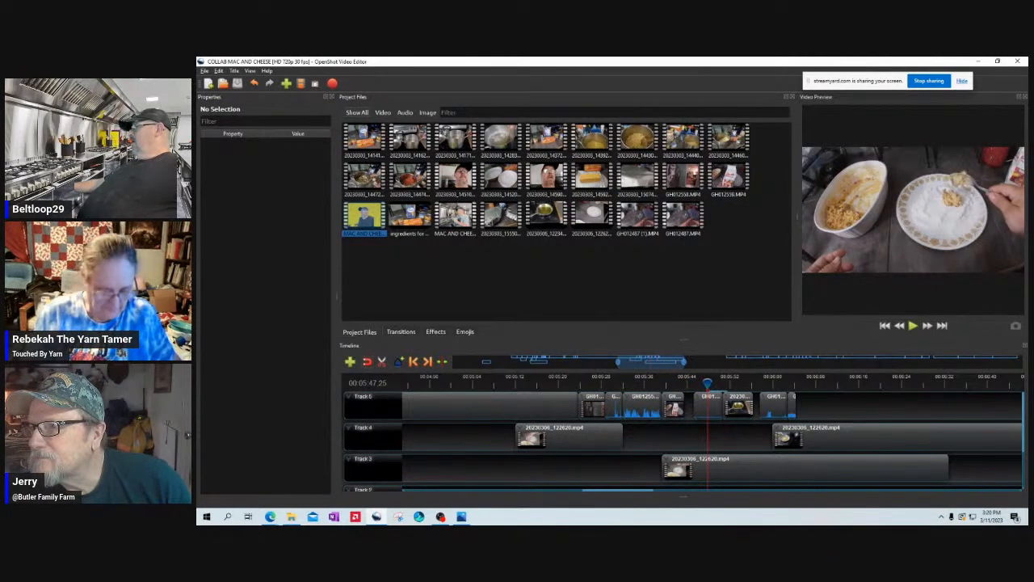
click(737, 384)
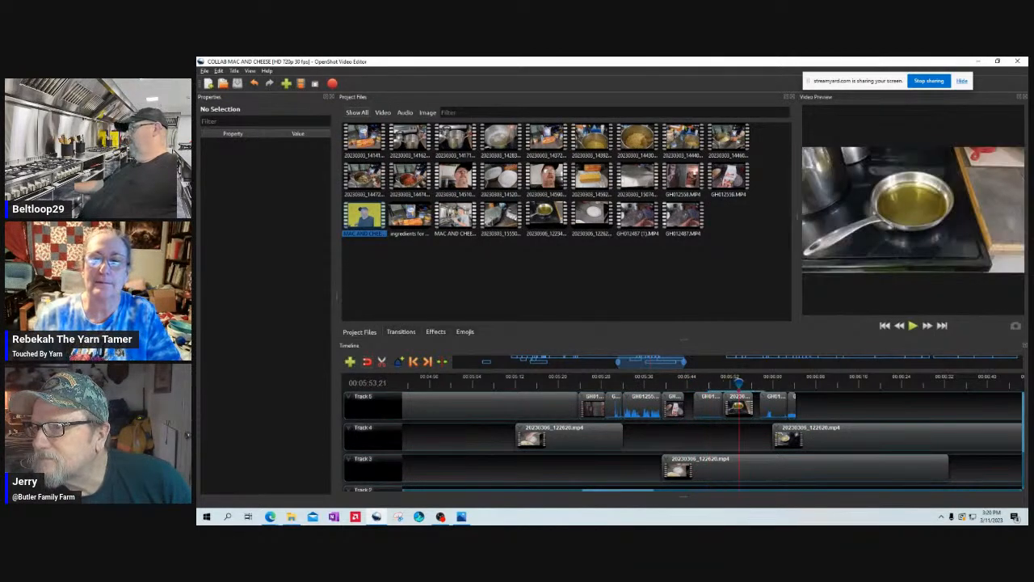
click(773, 384)
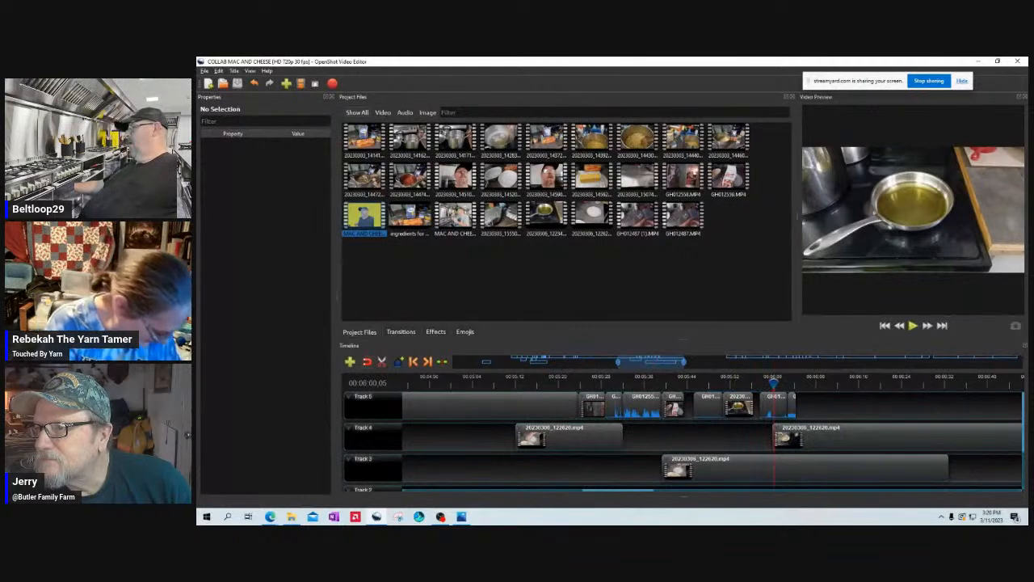
click(792, 384)
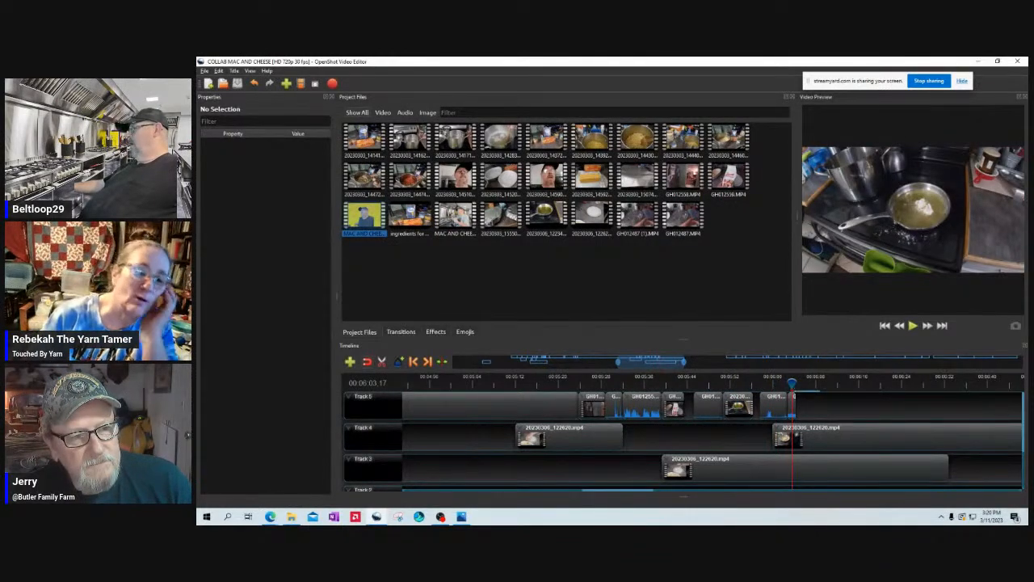
click(741, 384)
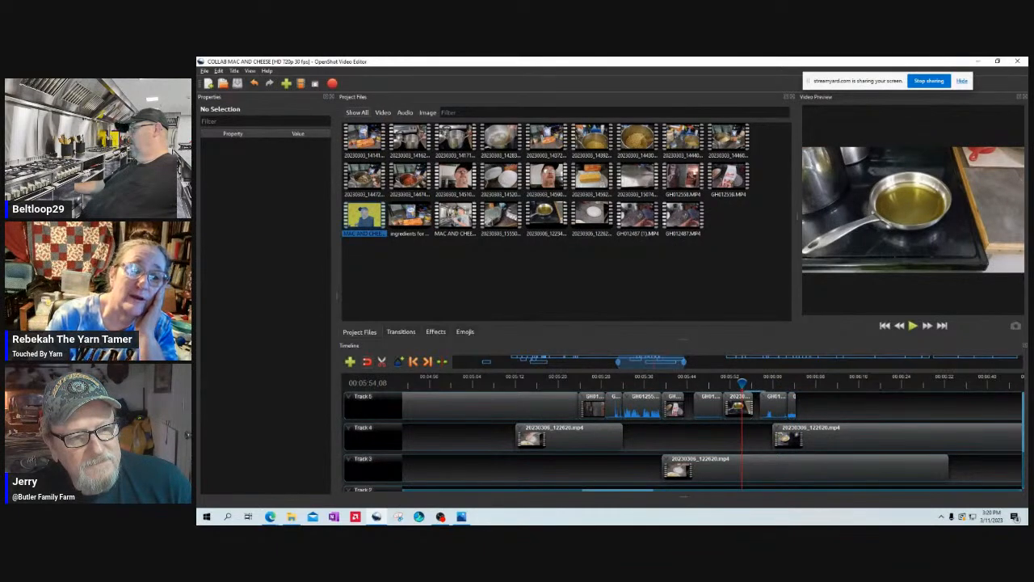
- Rearrange Track 5 with the longer GH012559 clip at about 5:52, the short GH012559 clip at 6:07 and 20230306_122345.mp4 at 6:10
drag(793, 407, 816, 407)
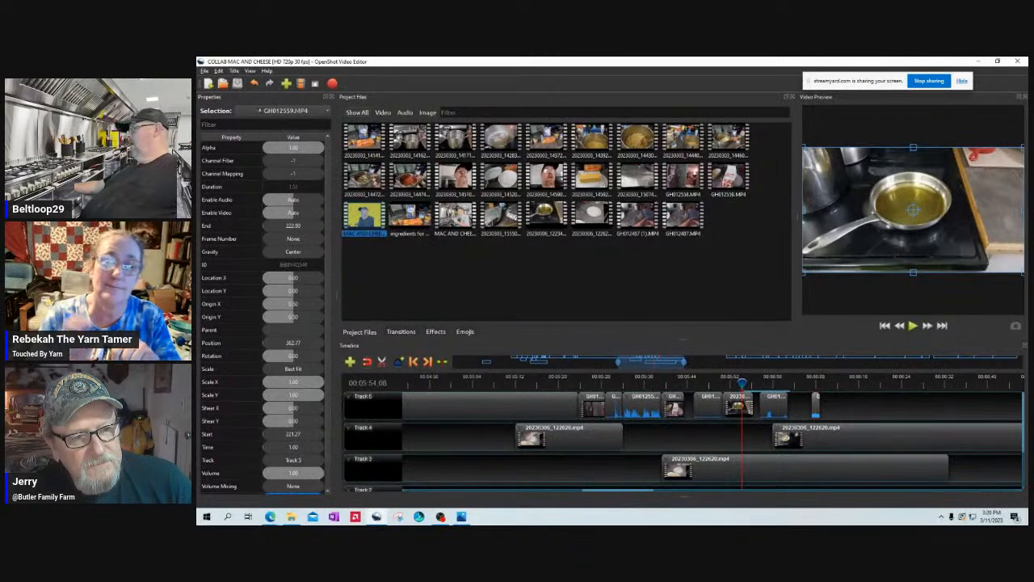
drag(738, 406, 839, 406)
drag(773, 406, 745, 407)
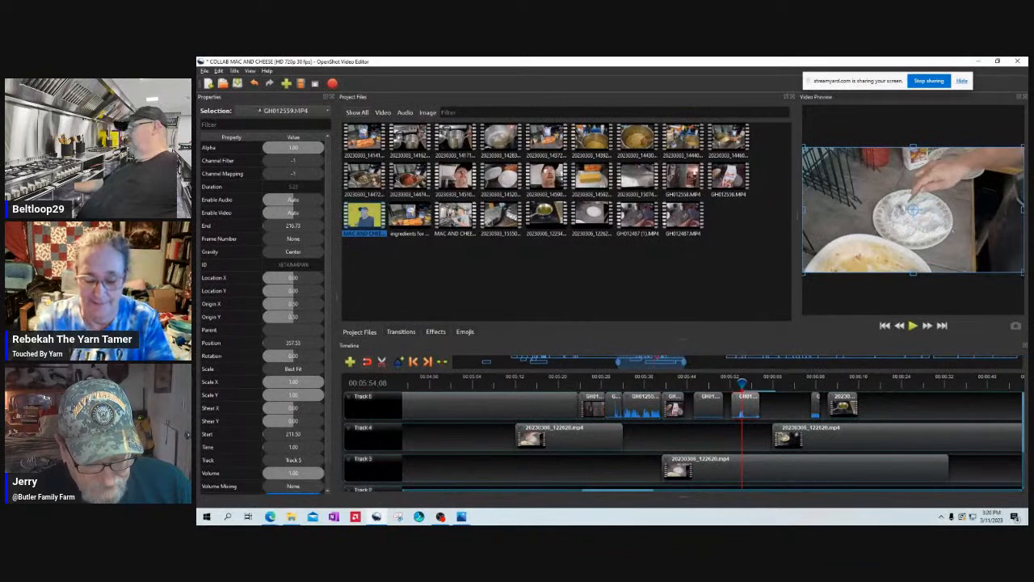
- Play the coating shot from about 5:52 and move the 20230306_122345.mp4 clip to start at about 5:59 on Track 5
click(730, 383)
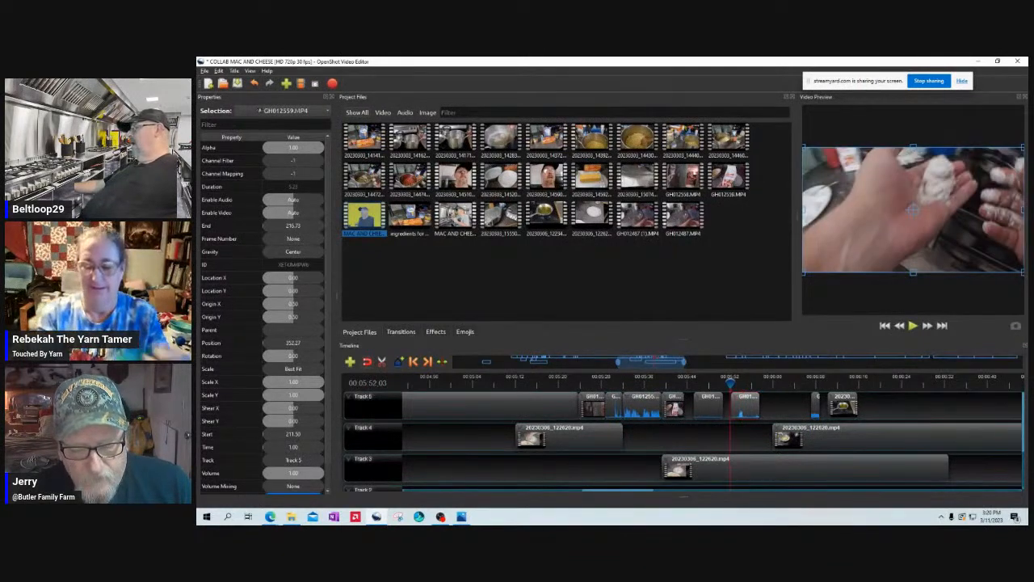
key(space)
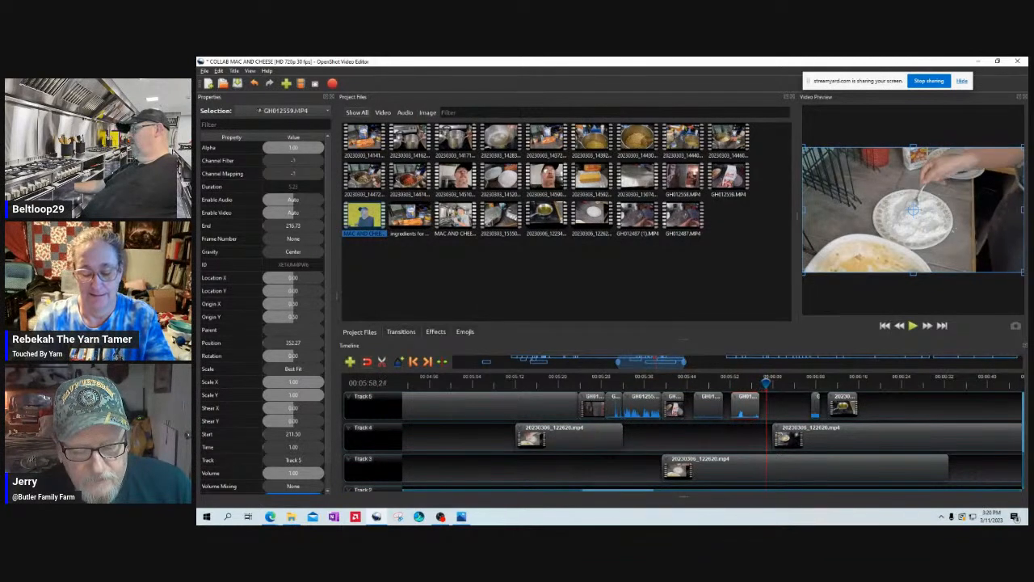
drag(845, 406, 782, 406)
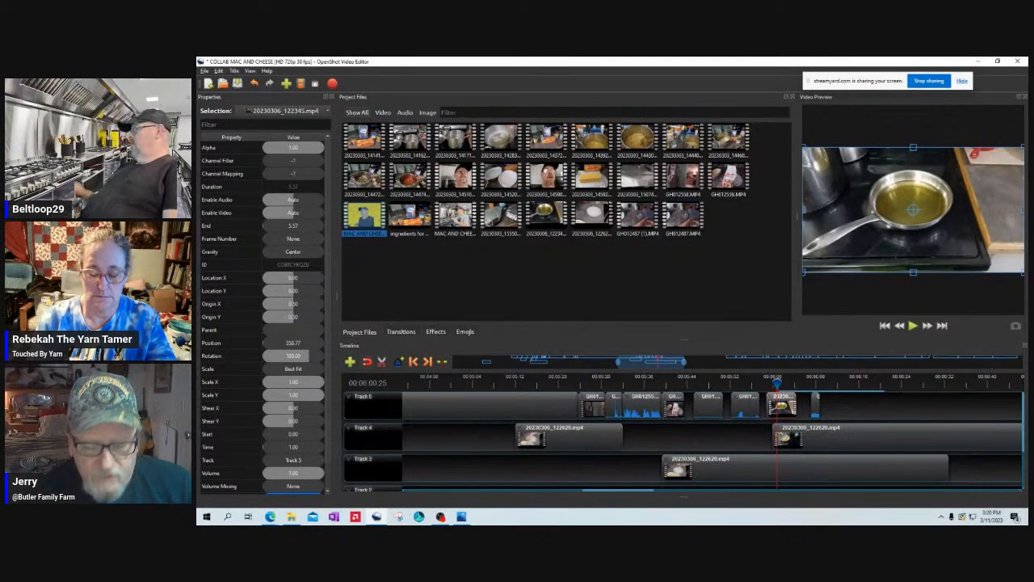
- Check the frying footage up to about 6:25 and move the Track 5 20230306_122620.mp4 segment from about 8:02 to 6:54
mouse_move(778, 384)
mouse_down()
mouse_move(815, 383)
mouse_move(784, 384)
mouse_up()
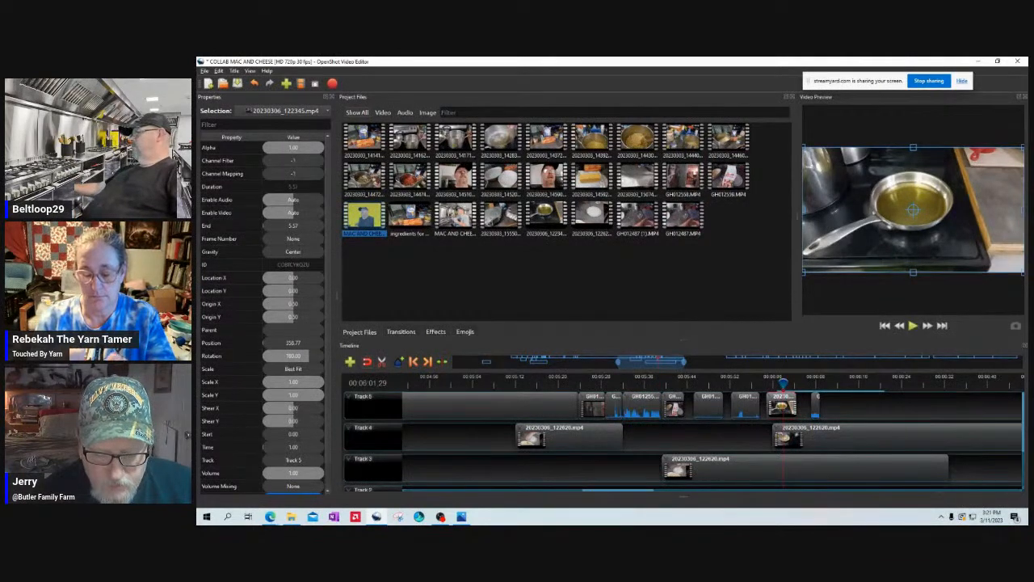
drag(783, 383, 797, 384)
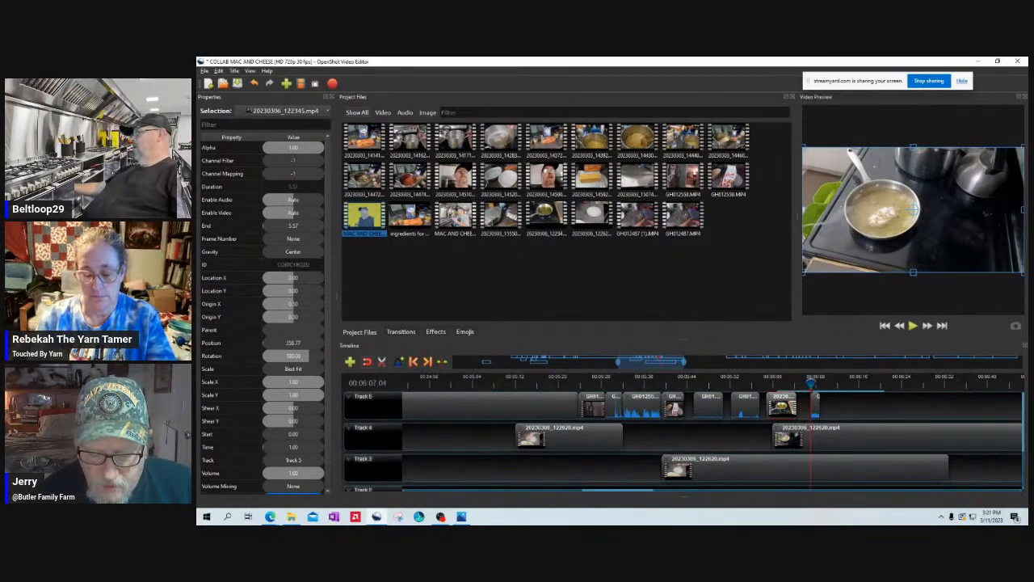
drag(821, 383, 911, 384)
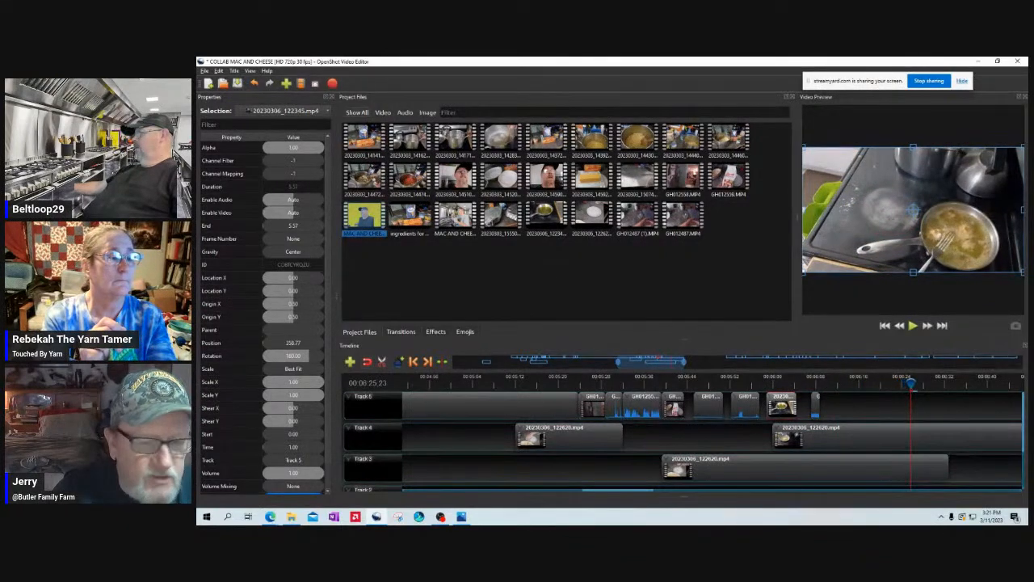
drag(684, 362, 743, 362)
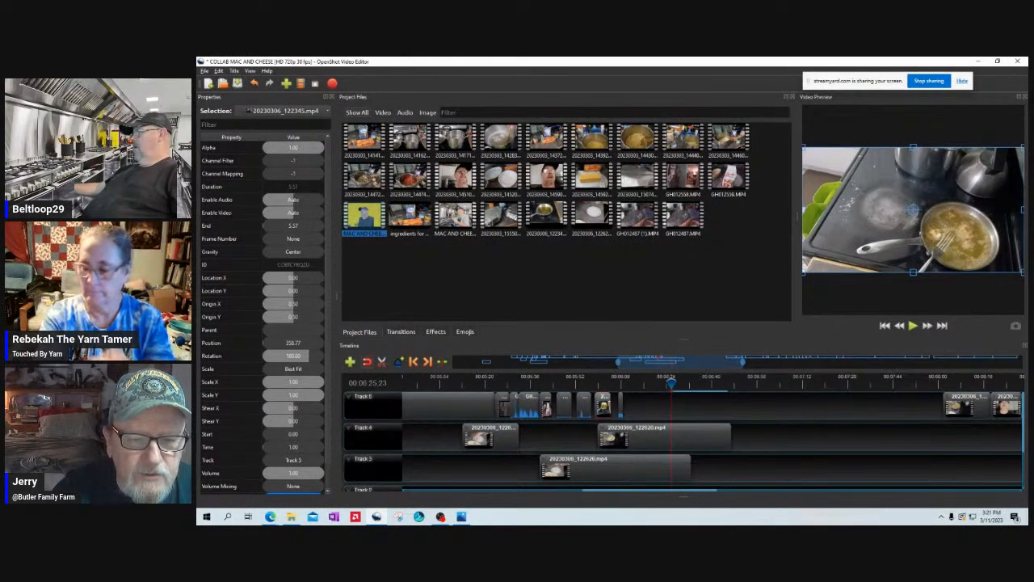
drag(961, 408, 768, 400)
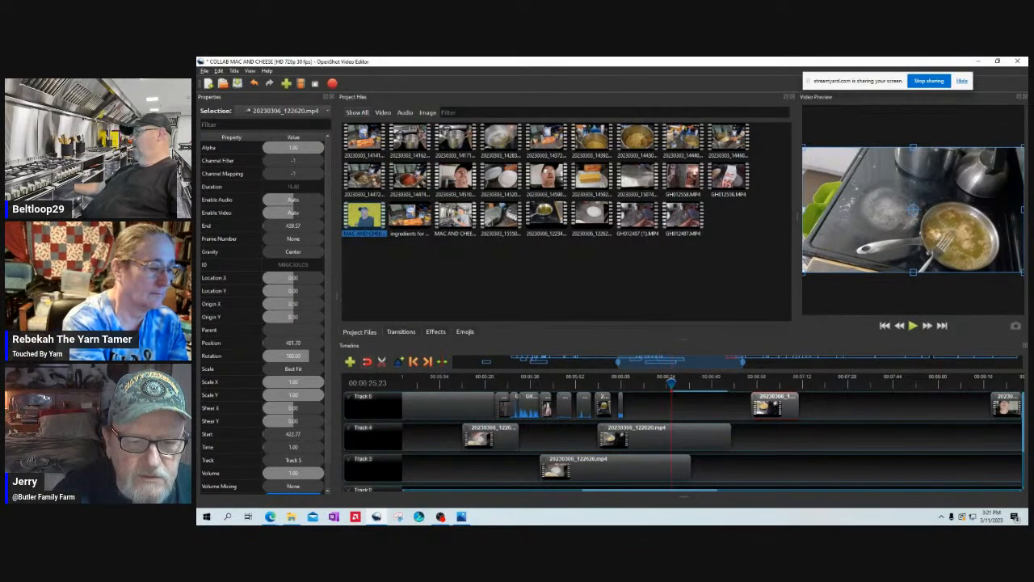
click(757, 383)
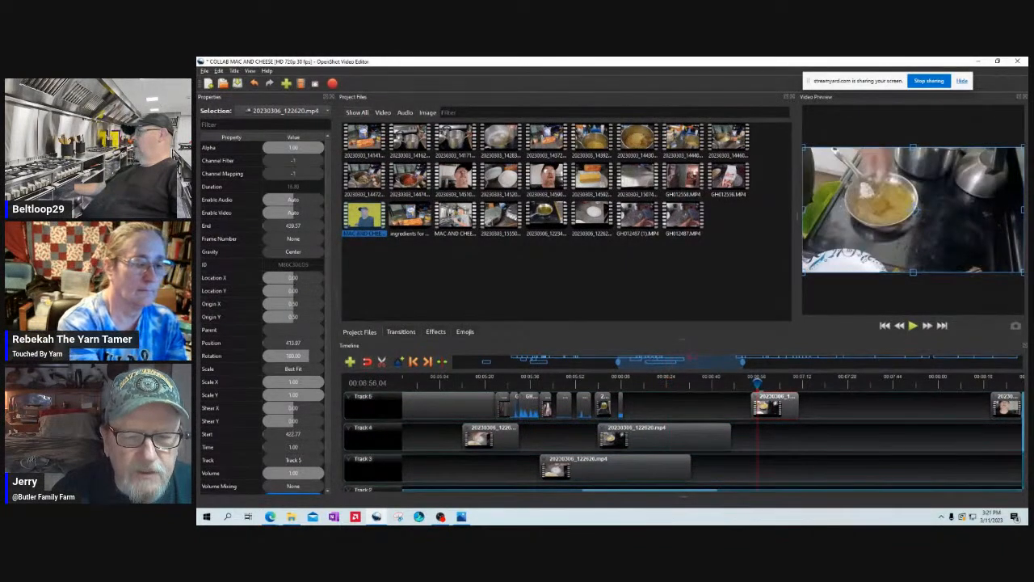
- Move the Track 5 20230306_122620.mp4 segment from about 8:19 to 7:16, and the following group of GH012559 clips to about 7:50
drag(1007, 407, 831, 406)
click(821, 382)
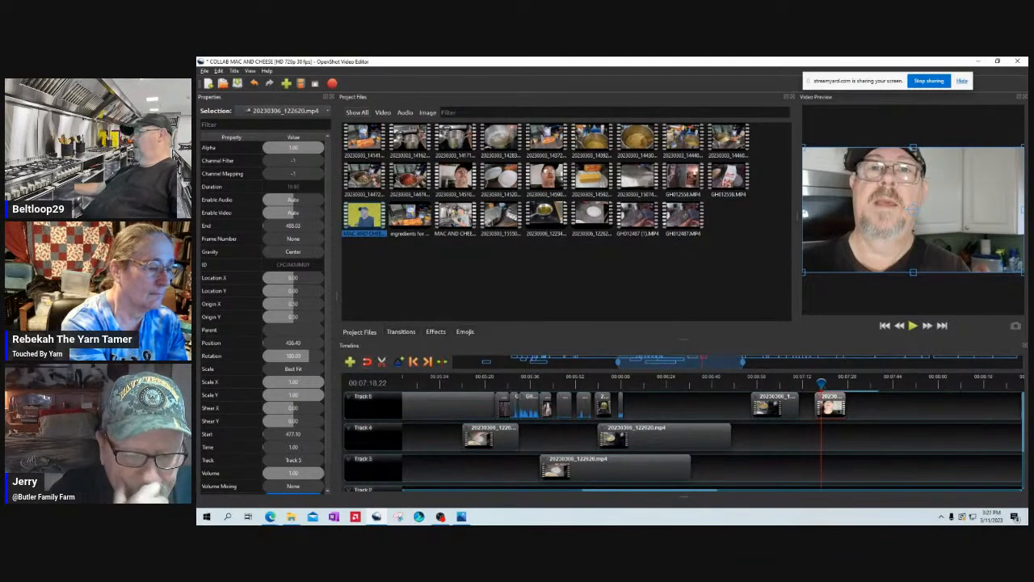
drag(649, 489, 719, 489)
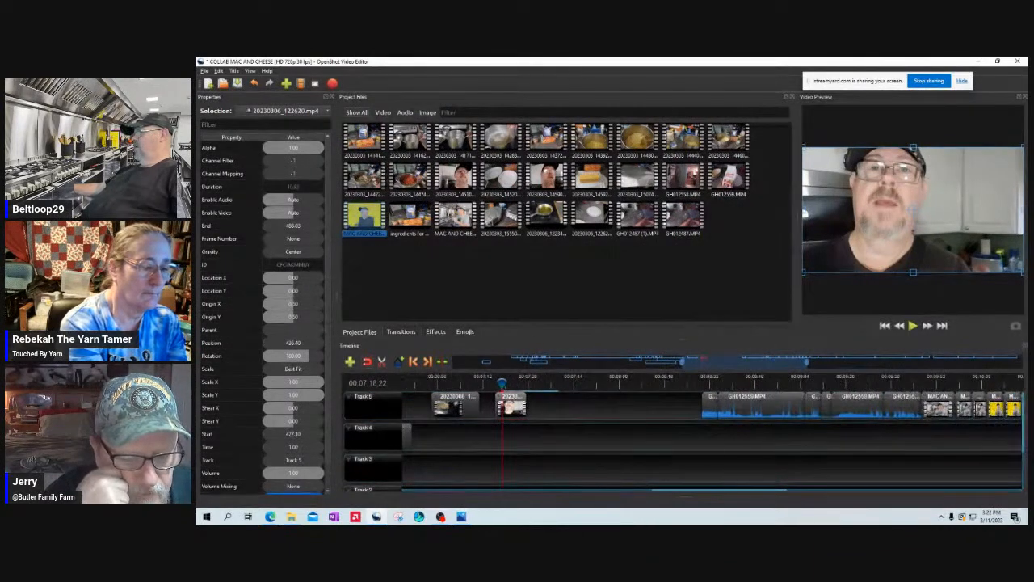
mouse_move(705, 432)
mouse_down()
mouse_move(717, 418)
mouse_move(895, 405)
mouse_move(784, 405)
mouse_up()
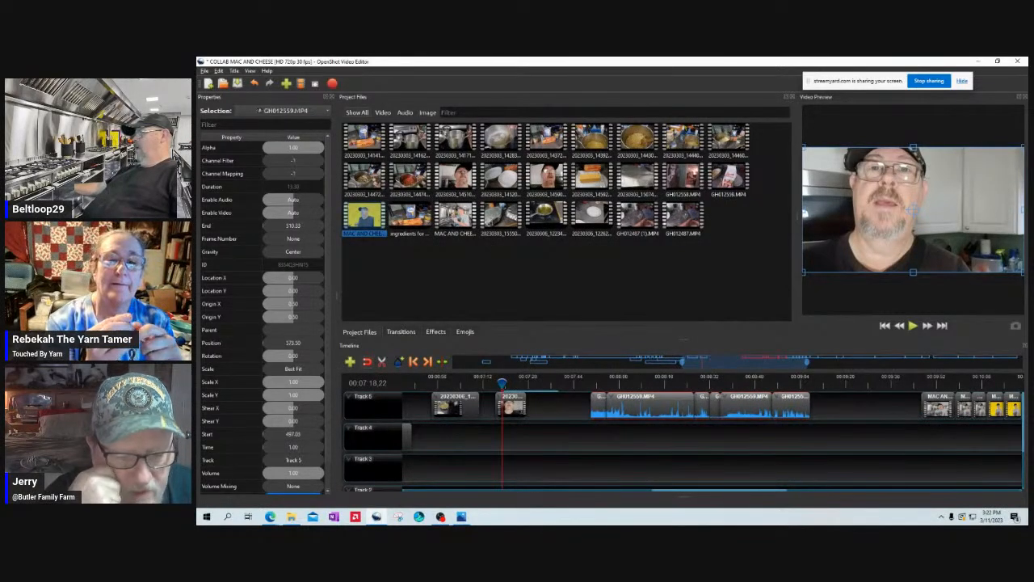
- Check the GH012559 frying footage on Track 5 from about 7:52 to 7:57 and save the project
click(598, 378)
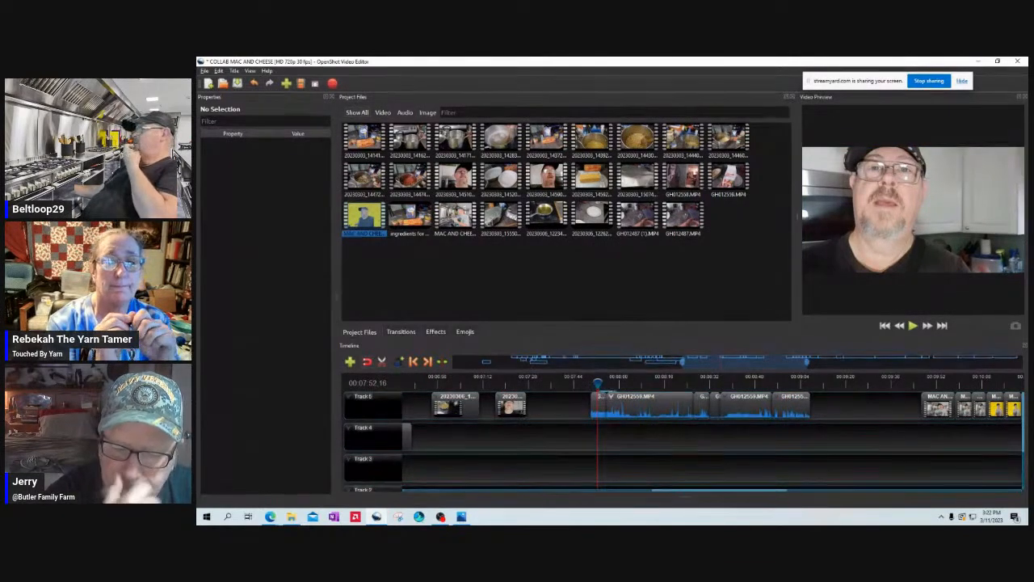
click(617, 378)
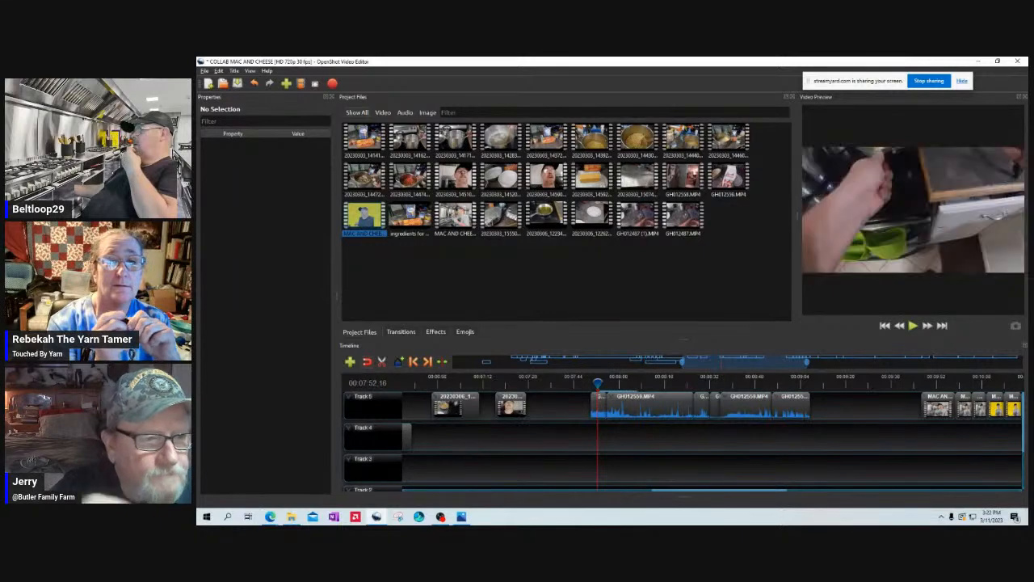
drag(617, 384, 600, 384)
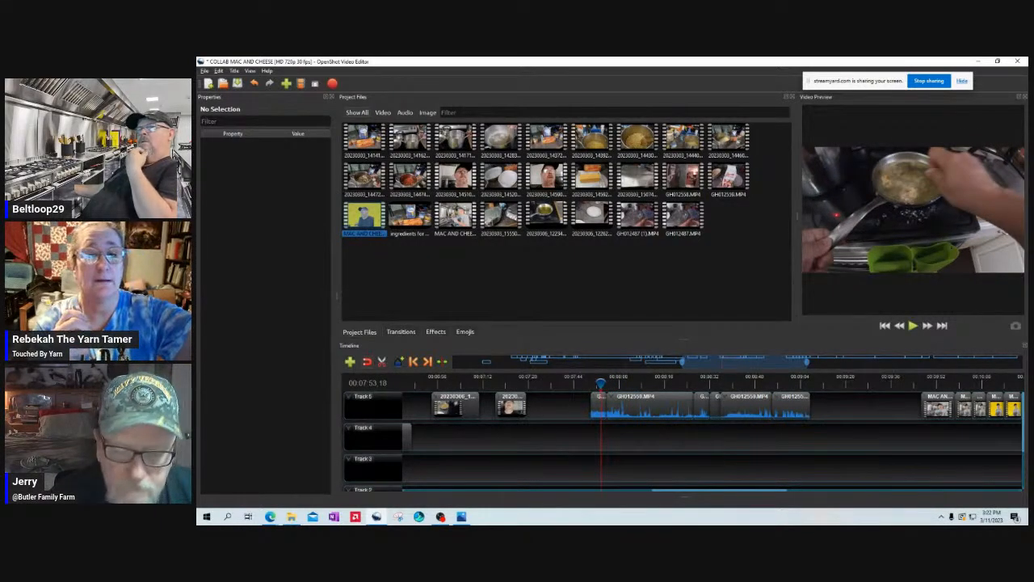
key(ctrl+s)
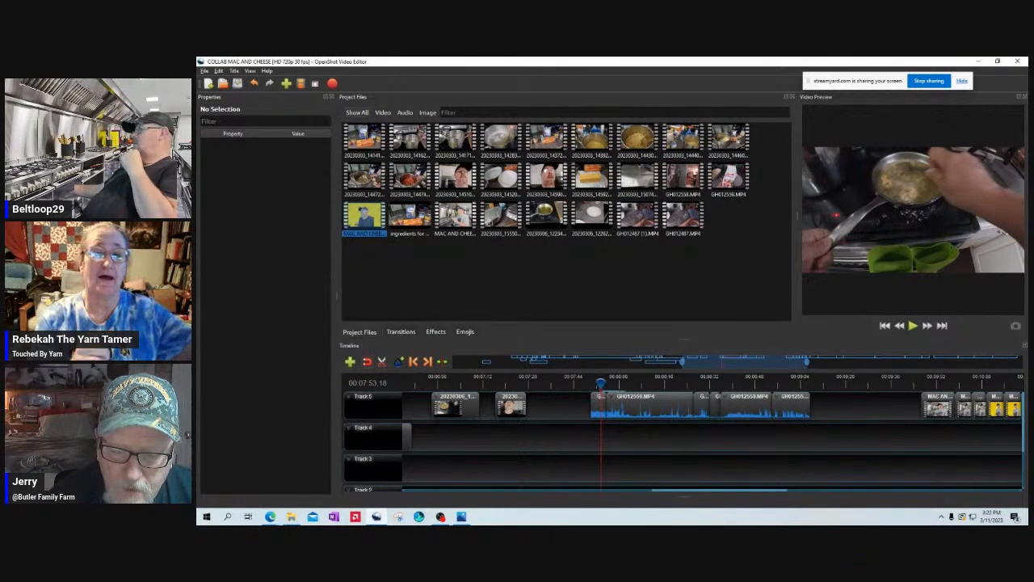
mouse_move(600, 384)
mouse_down()
mouse_move(666, 384)
mouse_move(613, 383)
mouse_up()
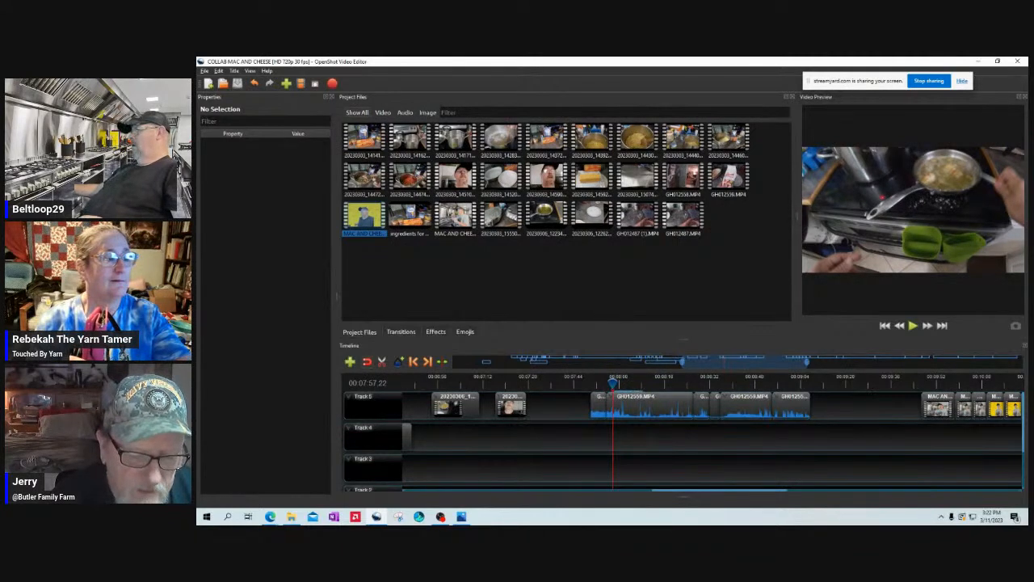
- Remove the long GH012559 clip at about 7:56 on Track 5 and move the following GH012559 group to start at about 7:59
drag(806, 362, 959, 383)
right_click(904, 407)
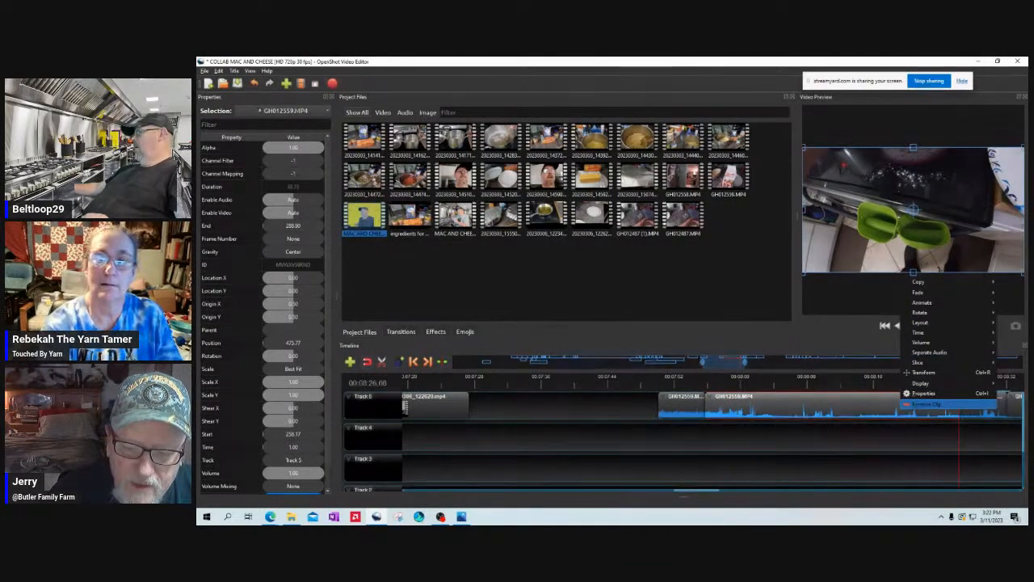
click(937, 403)
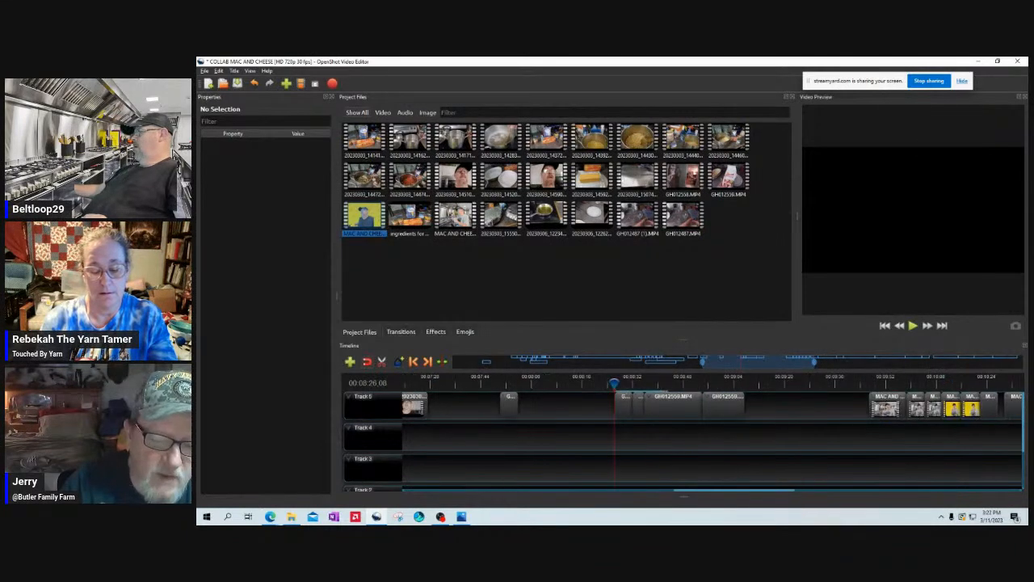
drag(771, 407, 531, 406)
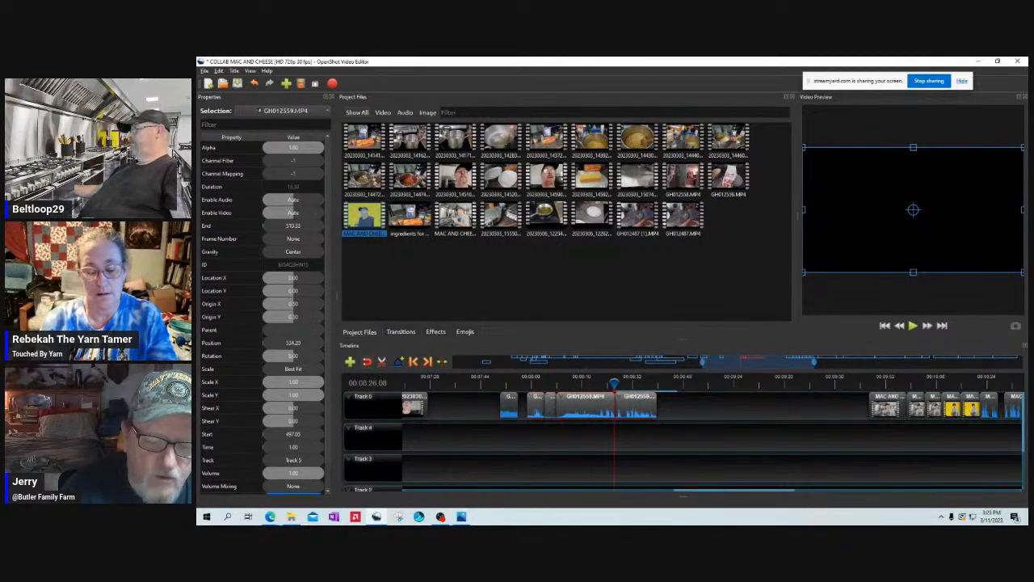
click(711, 407)
drag(614, 384, 575, 384)
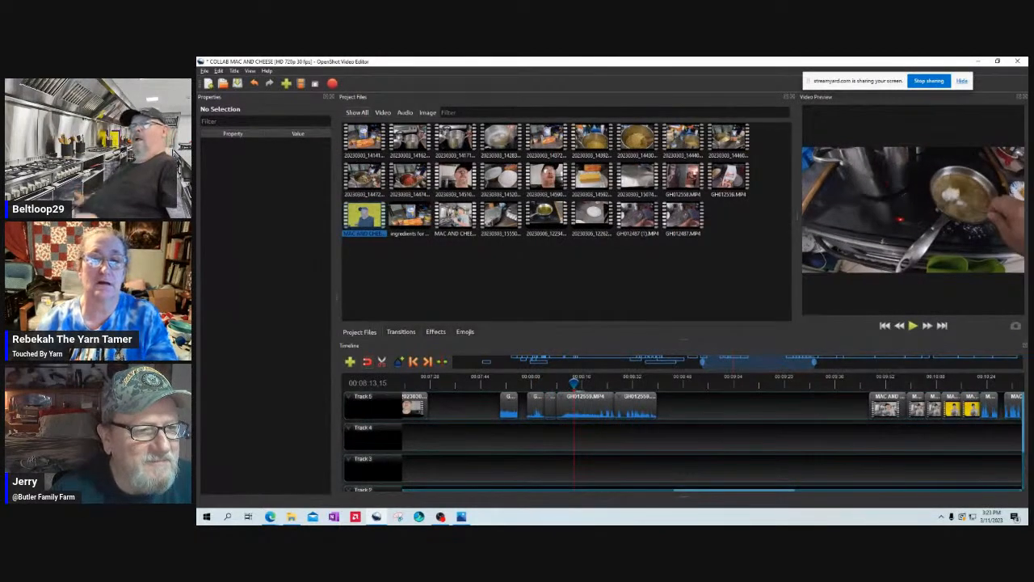
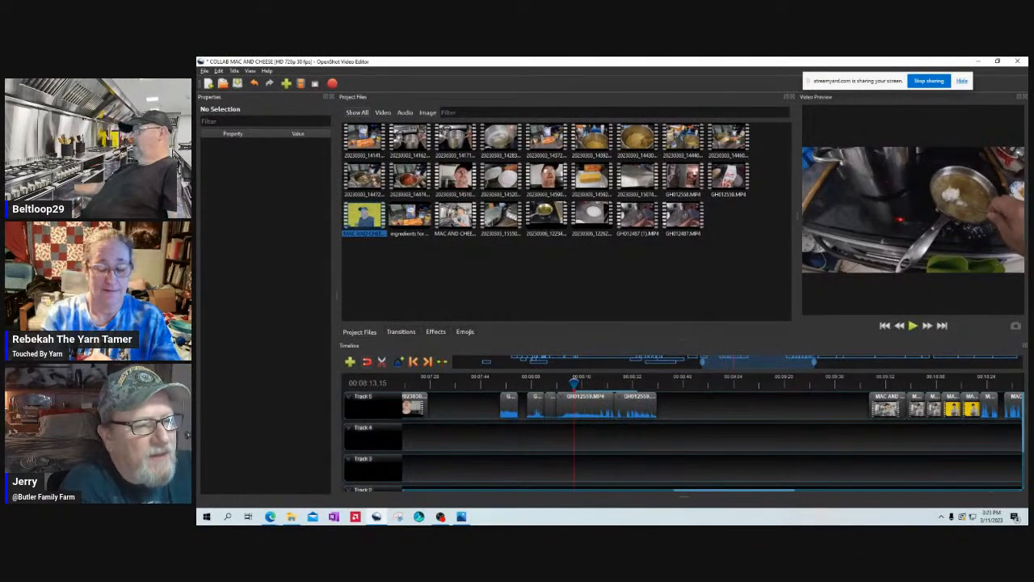
- Review the MAC AND CHEESE THE UNTOLD STORY clips on Track 5 from about 9:50 to 14:11
click(880, 383)
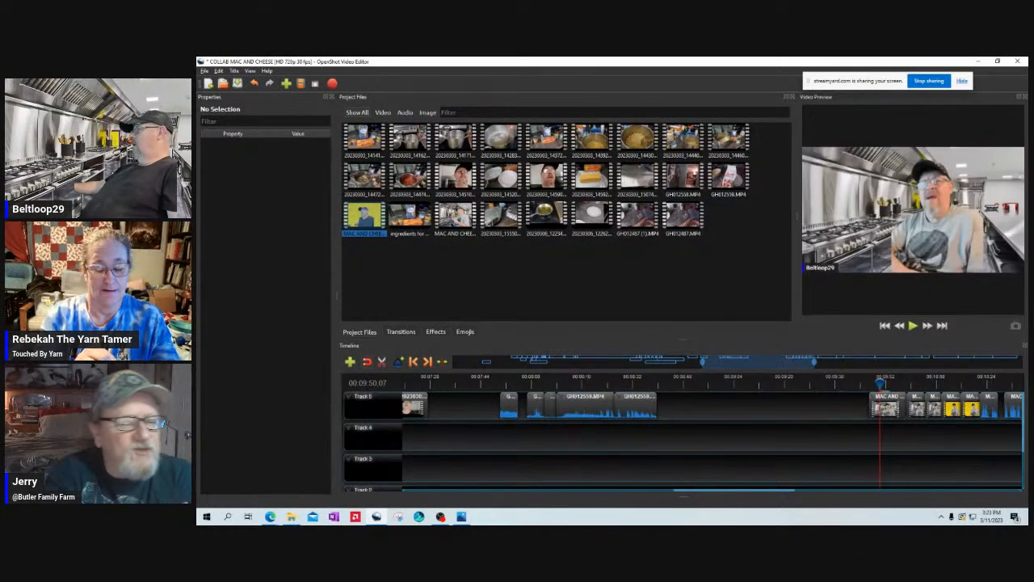
drag(880, 383, 1012, 383)
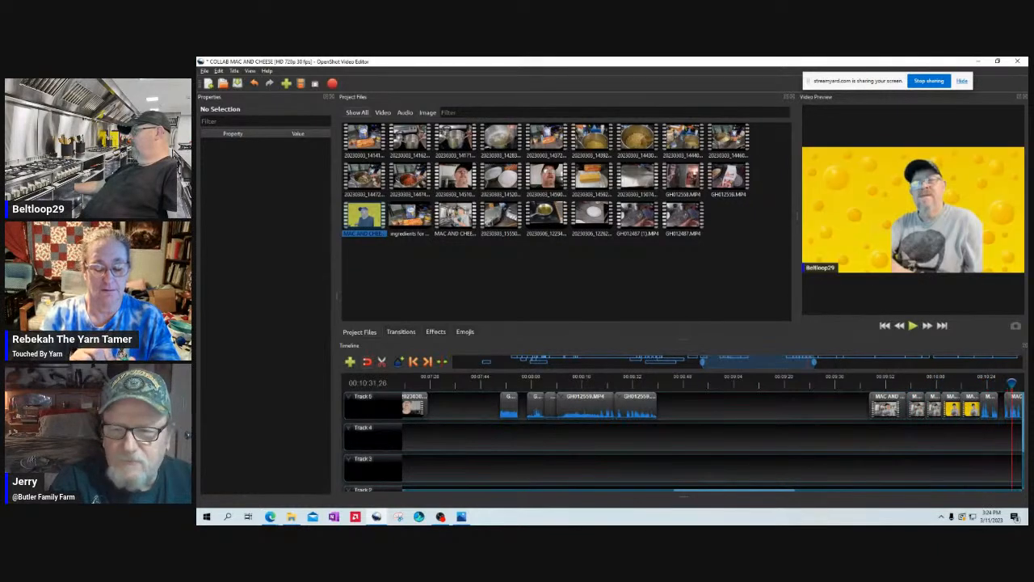
drag(735, 489, 818, 490)
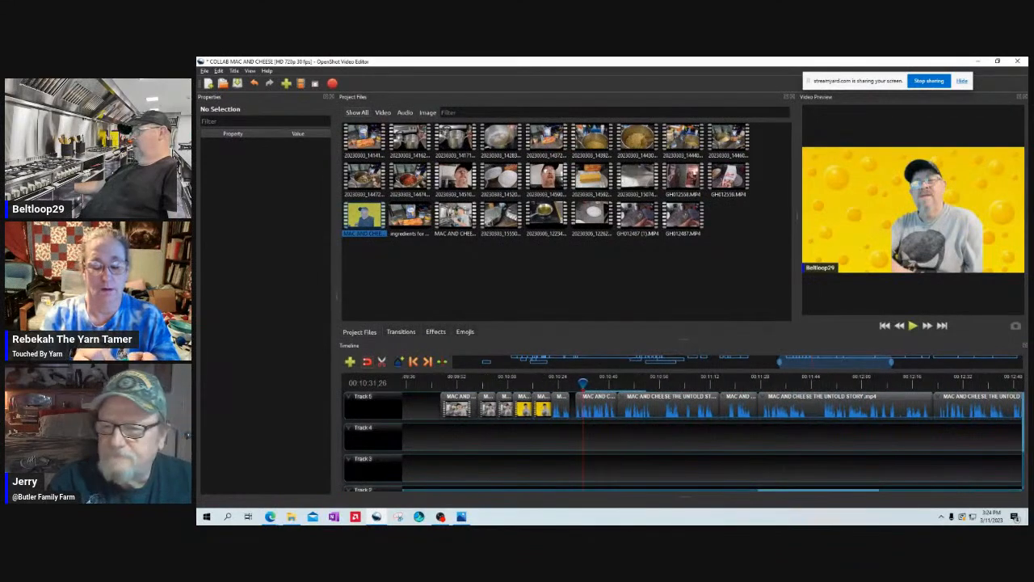
drag(582, 383, 992, 383)
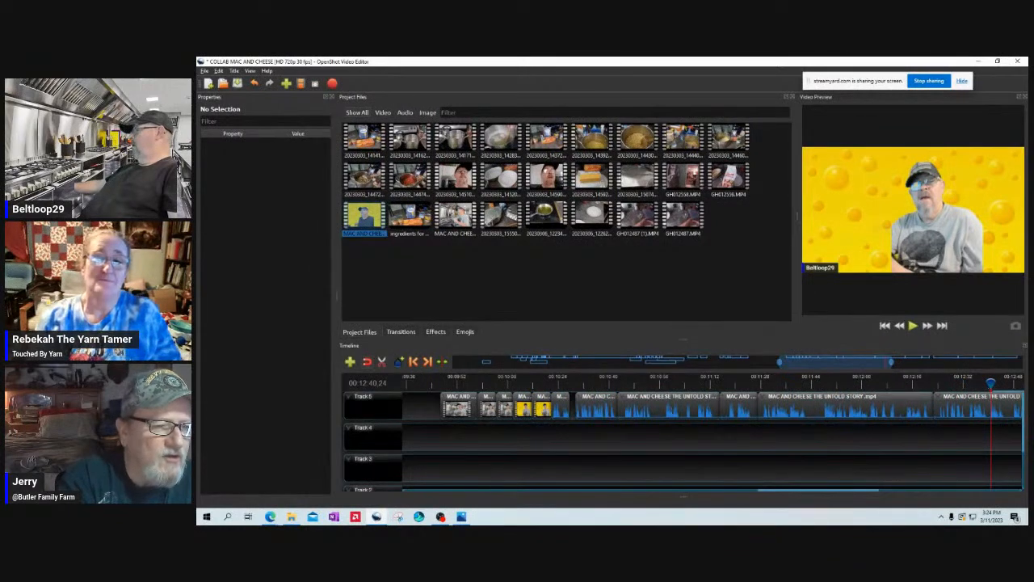
drag(836, 362, 888, 362)
drag(699, 383, 986, 383)
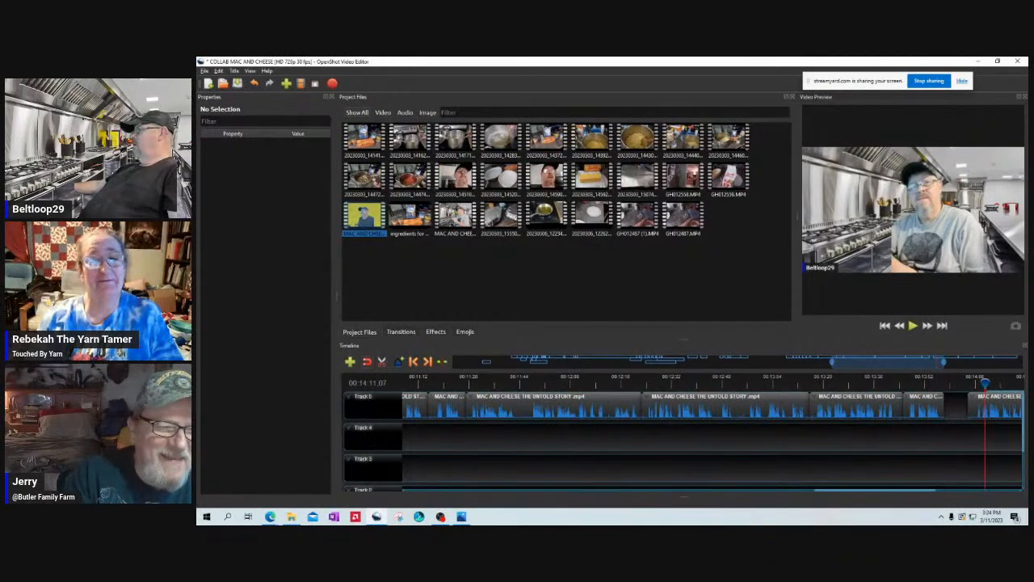
scroll(710, 420, right, 5)
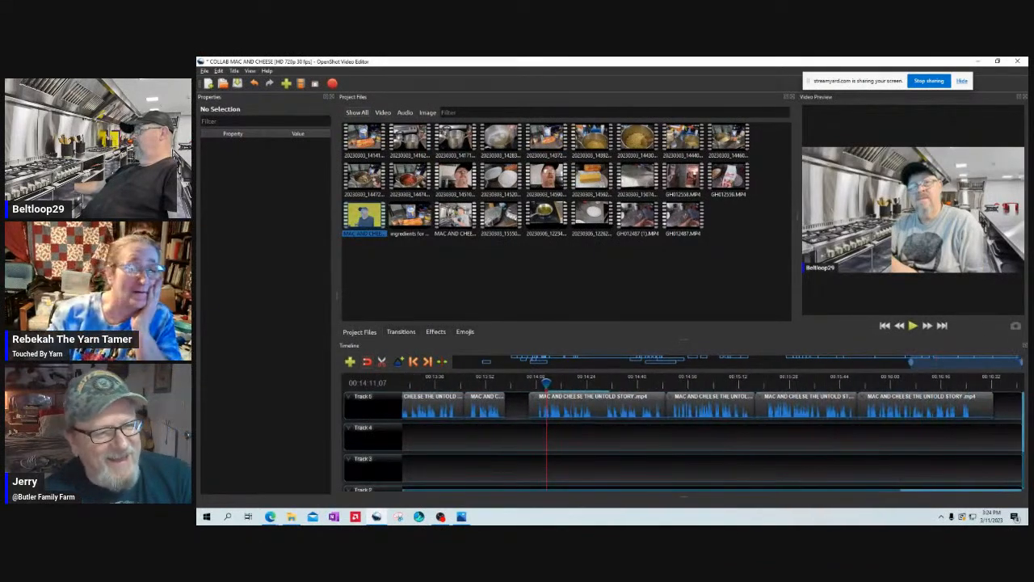
drag(547, 383, 426, 383)
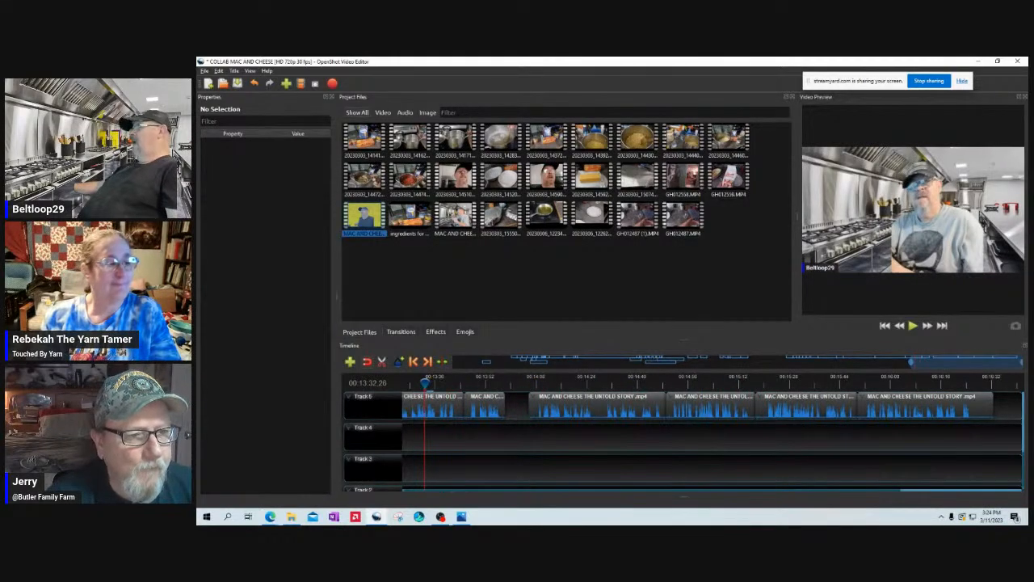
scroll(711, 420, left, 10)
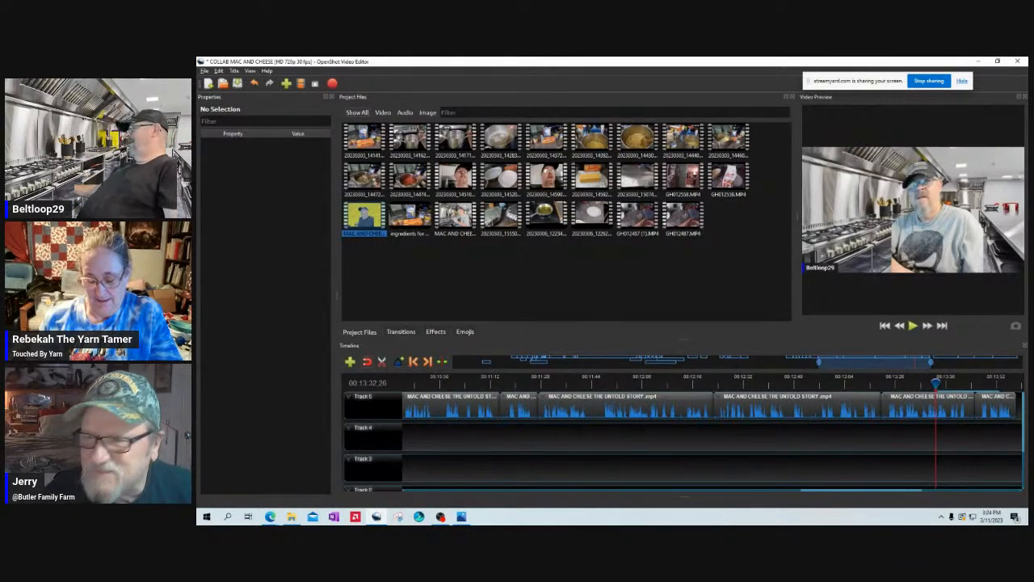
- Move the six short MAC AND CHEESE clips to start at about 9:49 on Track 5, closing the gap after them, and dismiss the Windows Update notice
drag(875, 362, 812, 362)
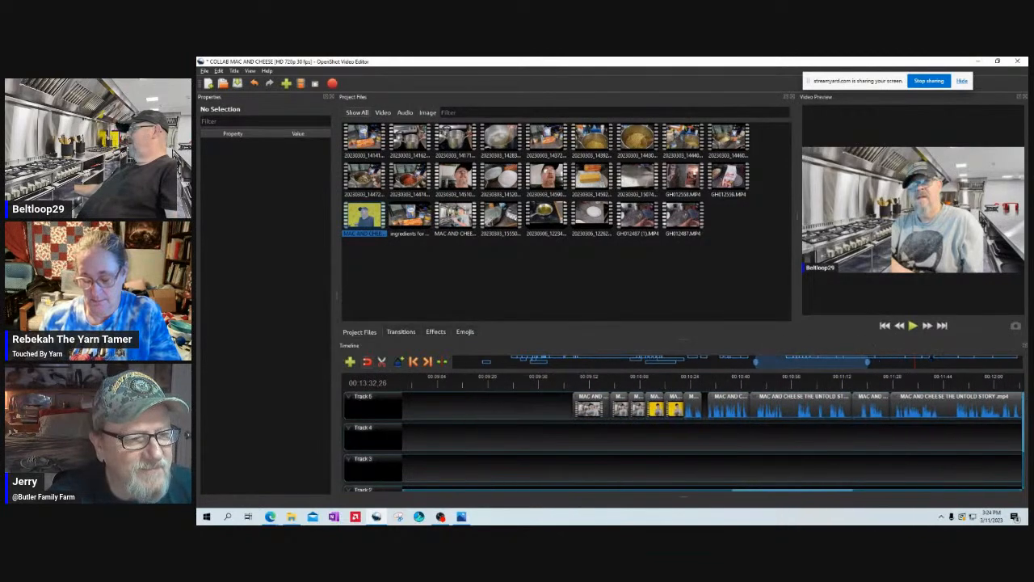
drag(618, 384, 722, 384)
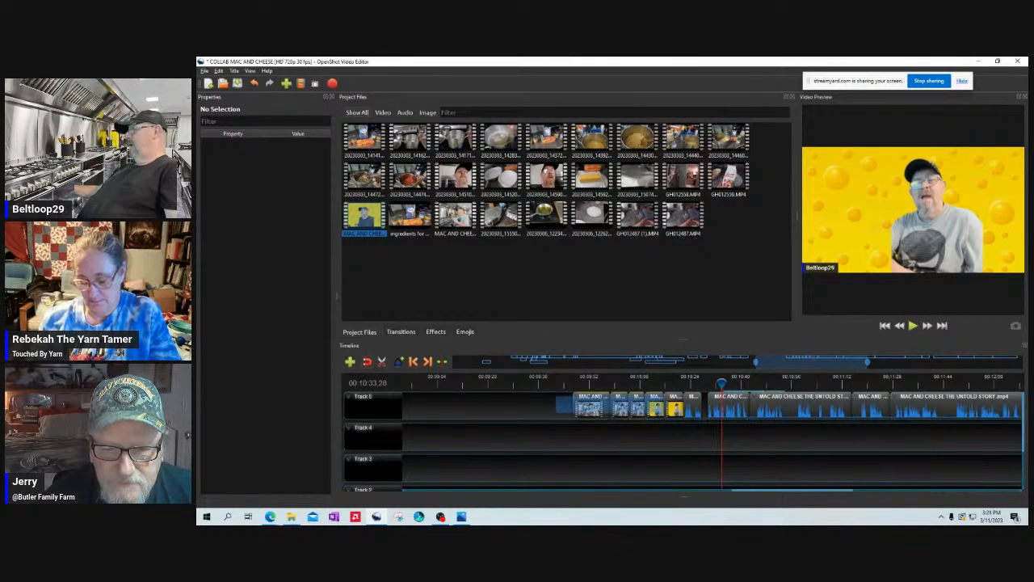
click(731, 401)
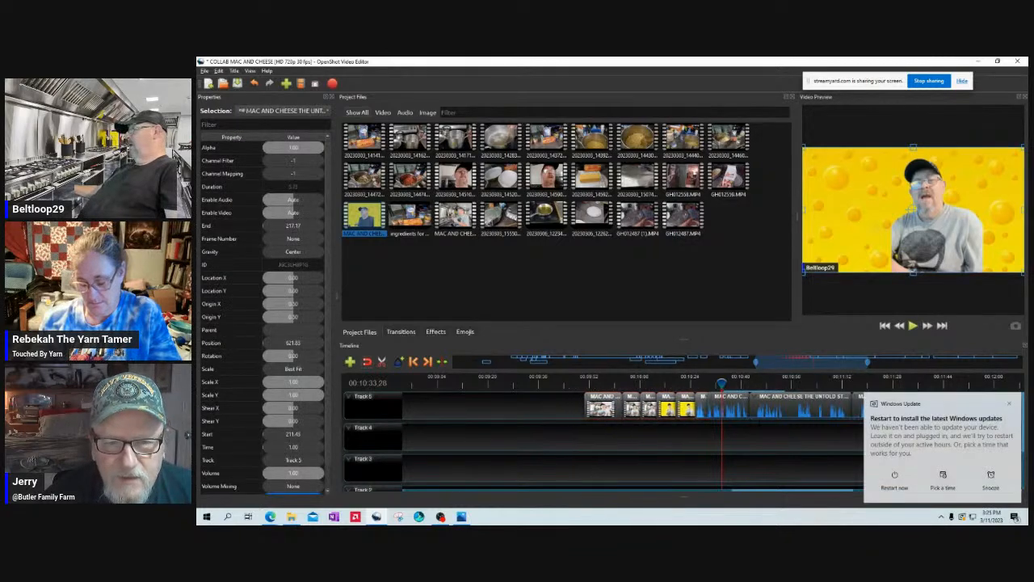
drag(685, 408, 700, 407)
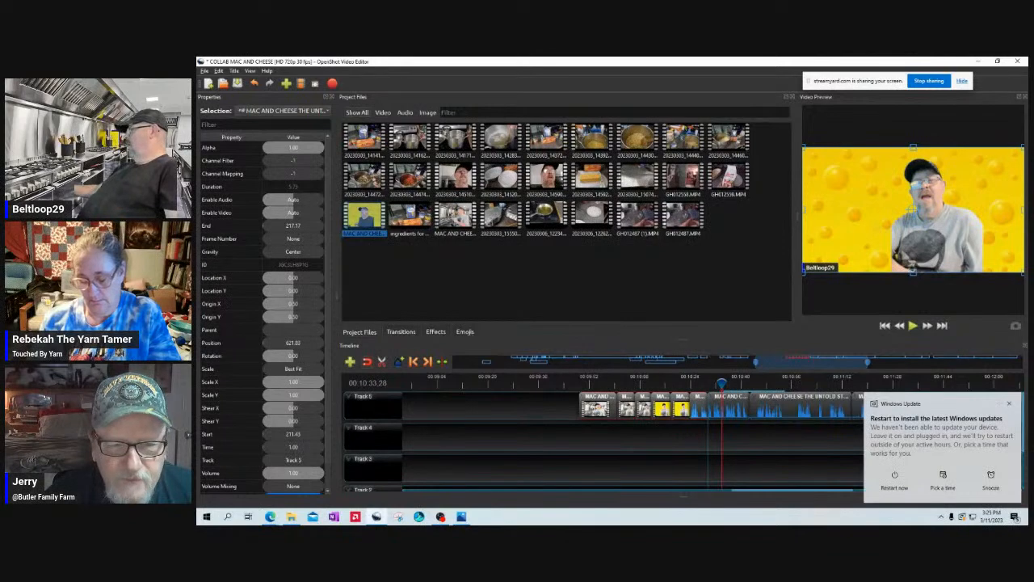
click(1009, 403)
click(937, 440)
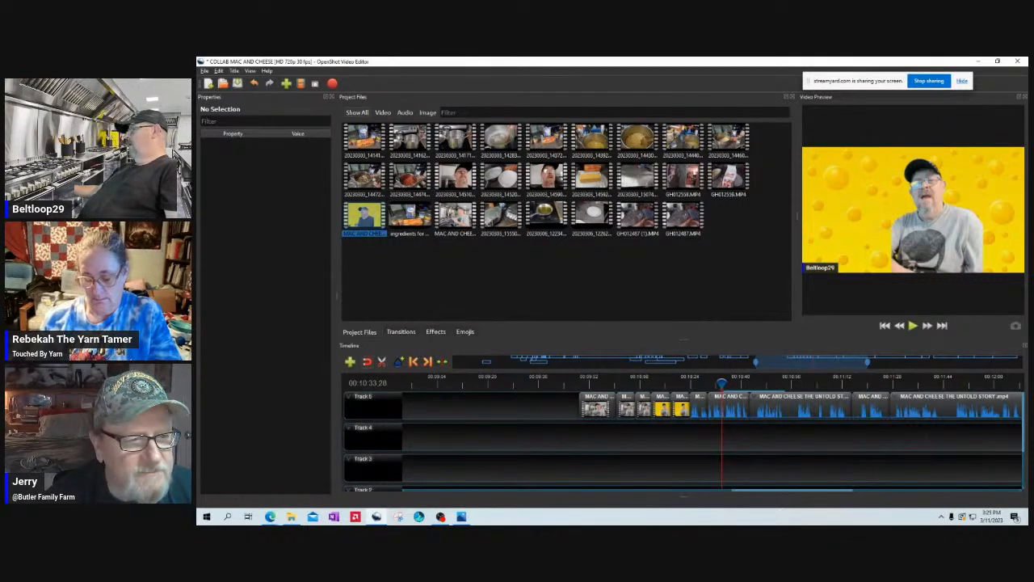
- Select all the MAC AND CHEESE clips on Track 5 and move them together to start at about 8:43
drag(811, 362, 1020, 362)
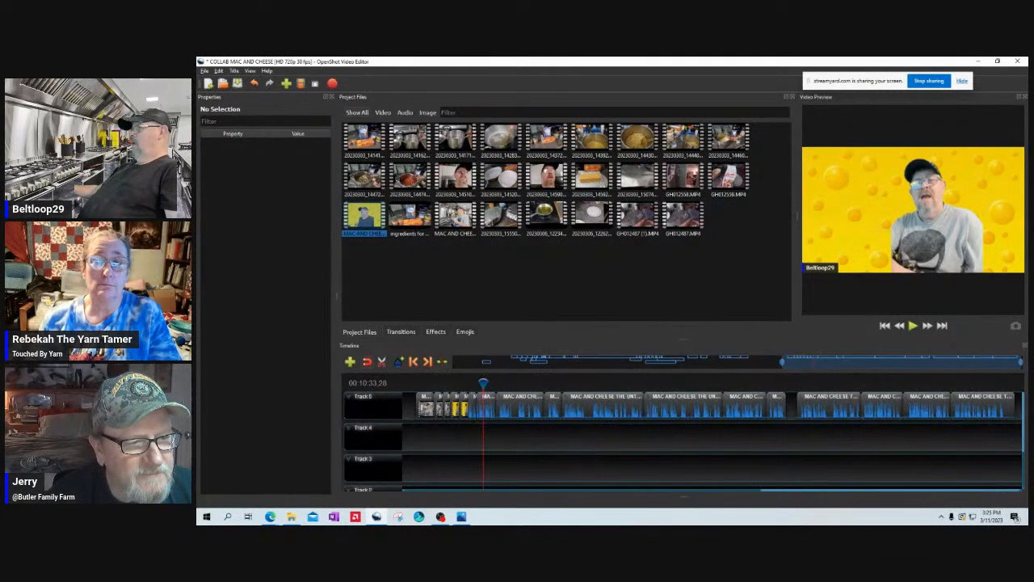
drag(406, 404, 1000, 433)
drag(953, 490, 865, 489)
drag(646, 408, 549, 410)
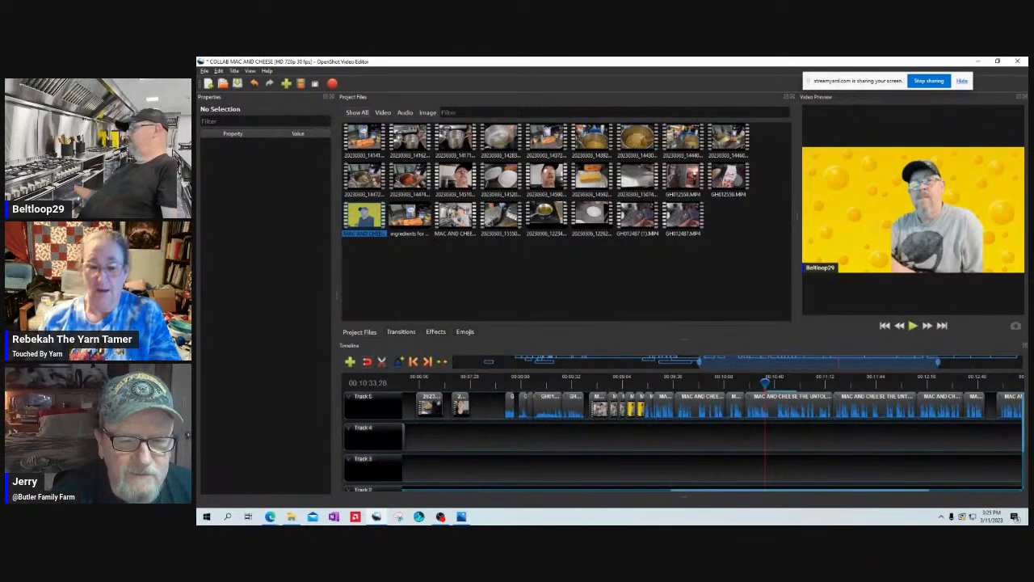
- Check the footage at about 8:50 and 8:25 and move all the MAC AND CHEESE clips on Track 5 to start at about 8:51
drag(765, 383, 600, 383)
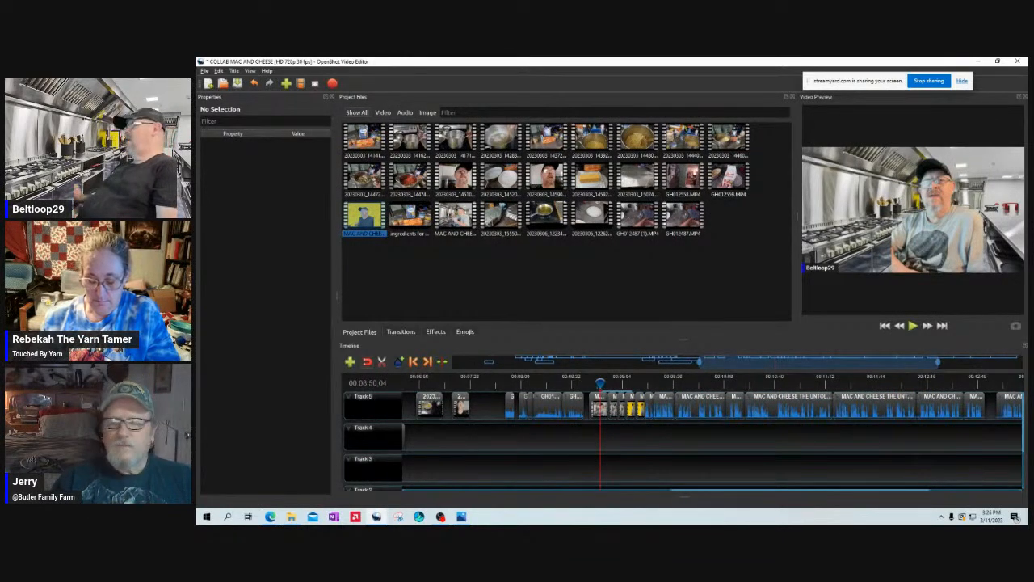
drag(601, 383, 562, 383)
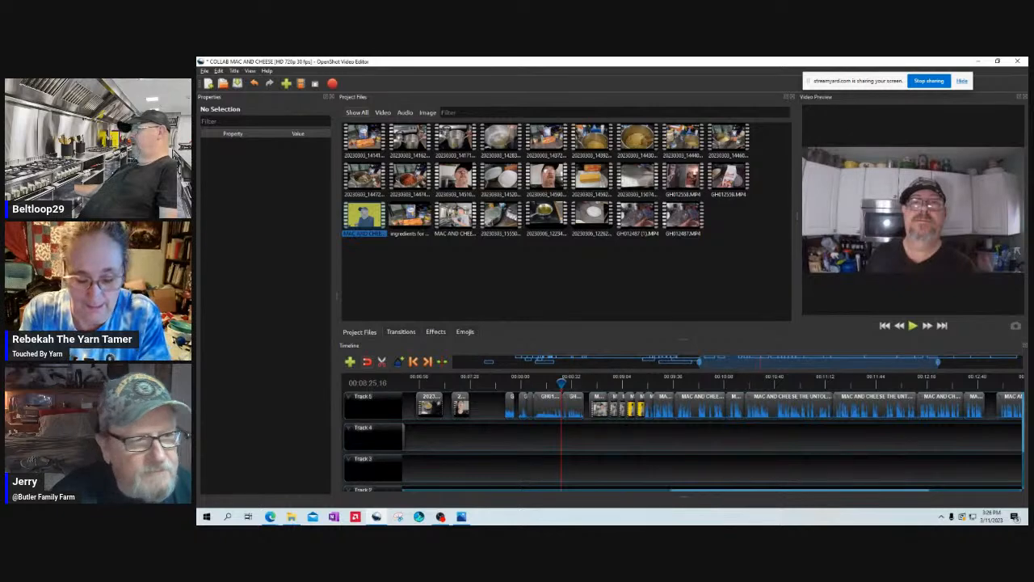
drag(598, 443, 995, 406)
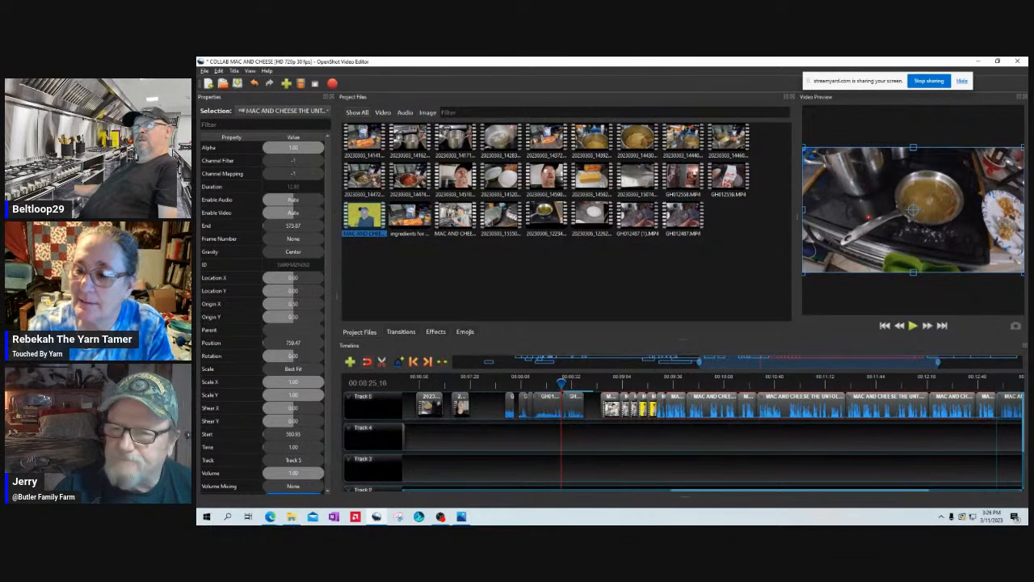
click(992, 441)
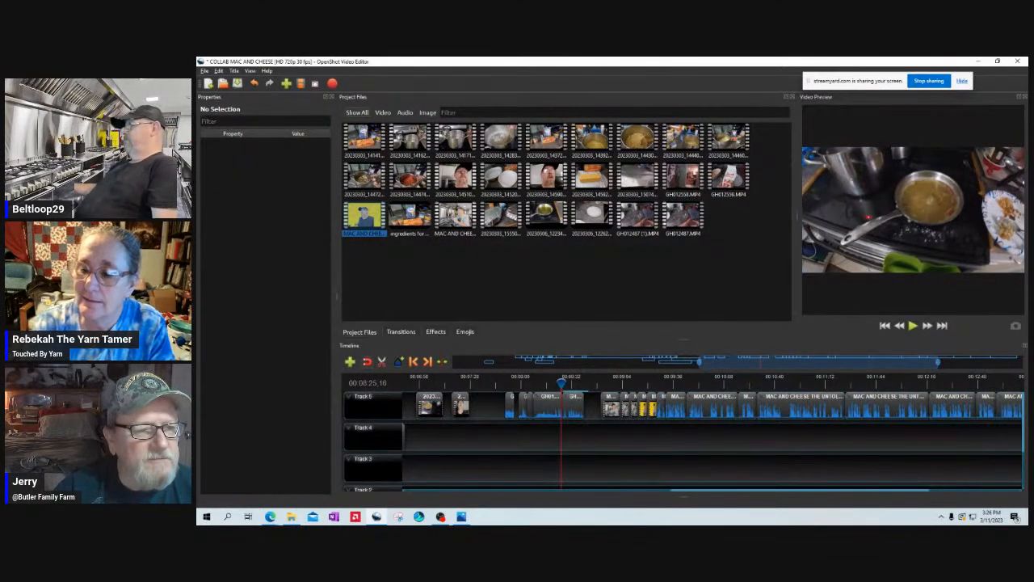
- Join the short GH012559 clip at about 7:50 to the group after it and move them all to start at about 7:28 on Track 5
drag(562, 383, 512, 384)
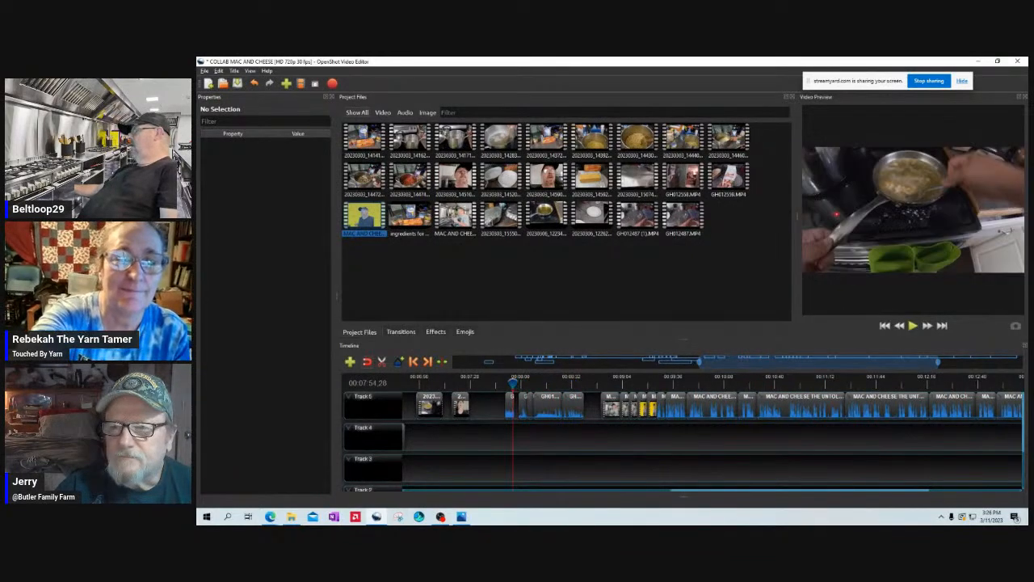
drag(512, 384, 515, 406)
drag(587, 437, 472, 408)
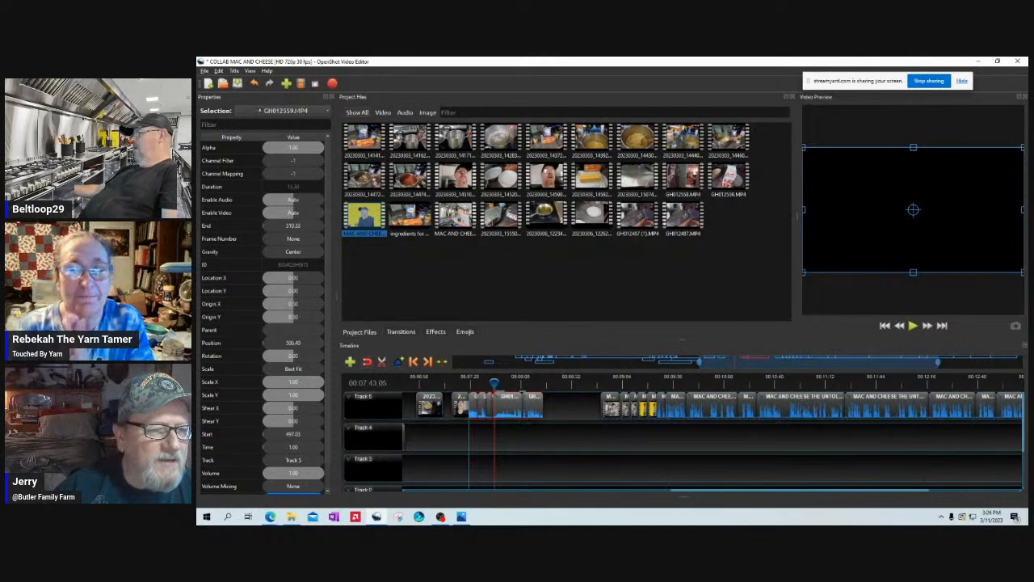
click(522, 392)
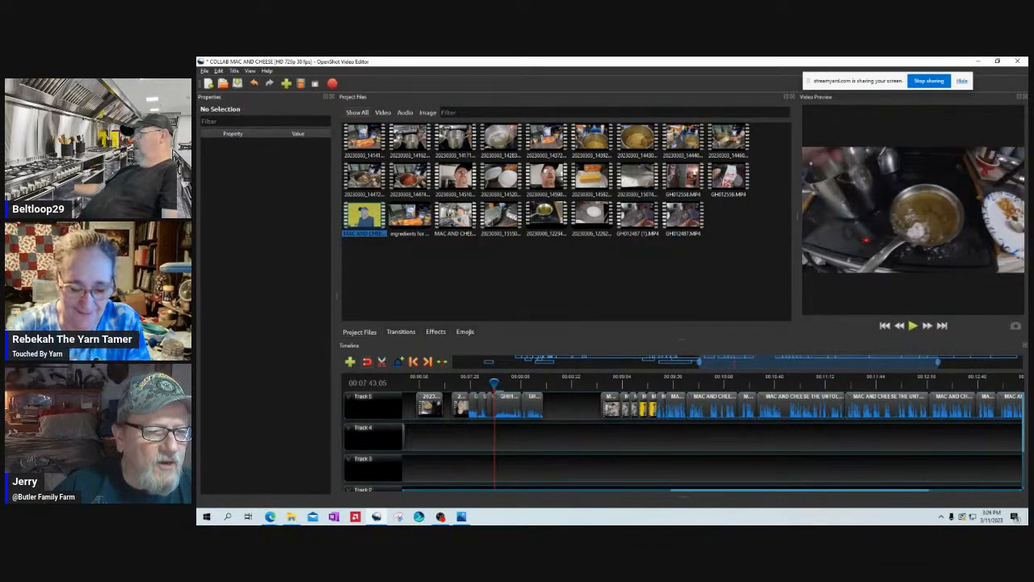
- Move the Track 5 20230306_122620.mp4 segment at about 7:16 and the GH012559 group after it to start at about 7:10, against the preceding clip
scroll(711, 428, left, 10)
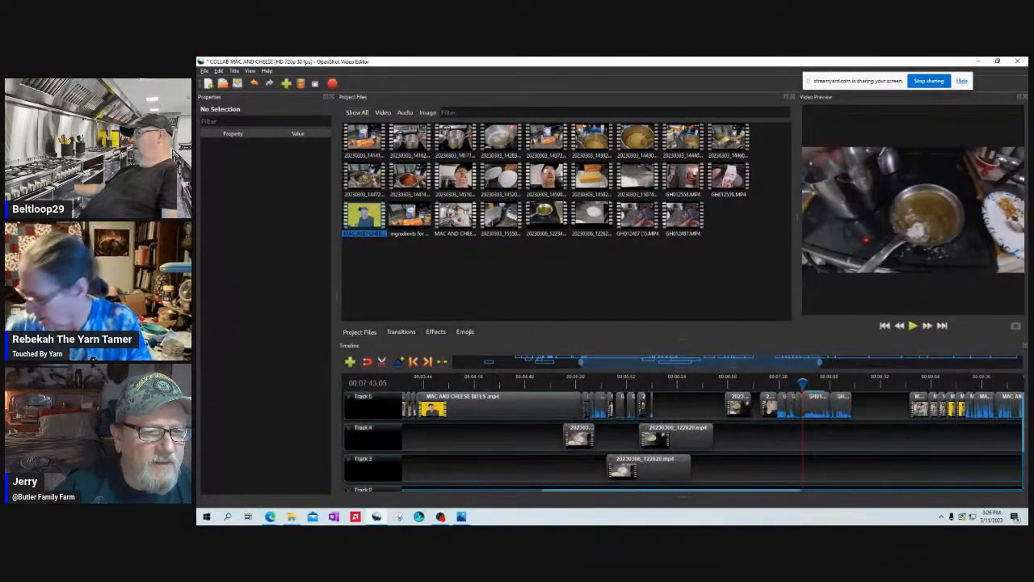
drag(763, 433, 849, 409)
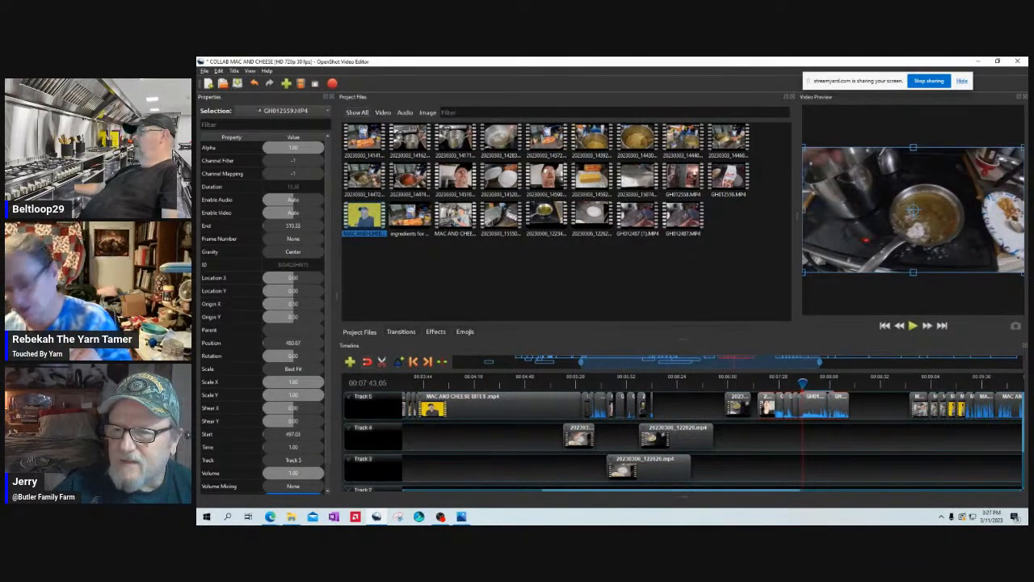
drag(812, 406, 806, 407)
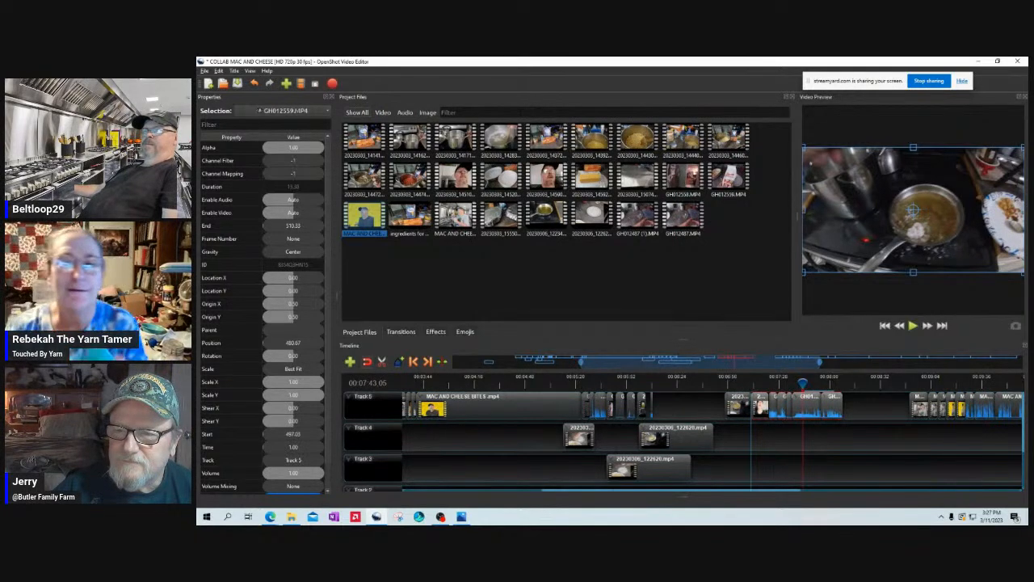
- Move the Track 5 20230306_122620.mp4 and GH012559 clips from about 7:10 back to about 6:09, behind the preceding clip
click(808, 438)
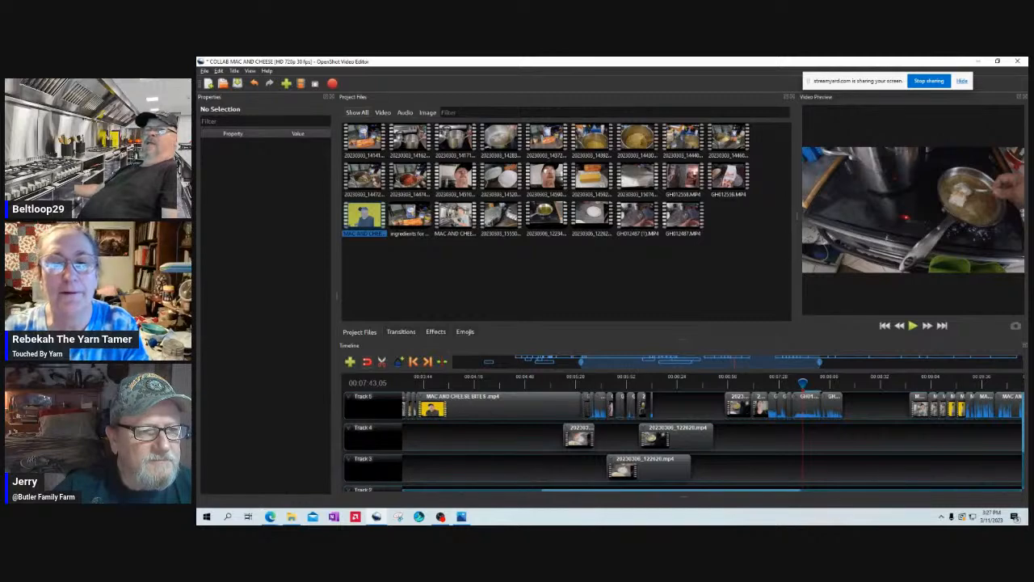
drag(859, 402, 664, 413)
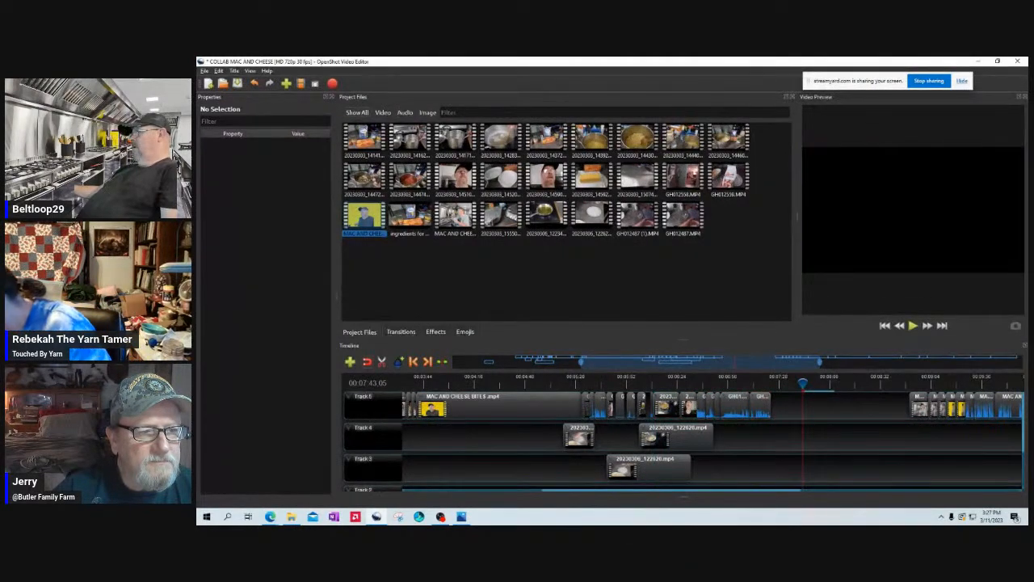
- Close the small Track 5 gaps at about 6:05 and 5:58 by moving the following clips back against the preceding ones
drag(820, 362, 706, 362)
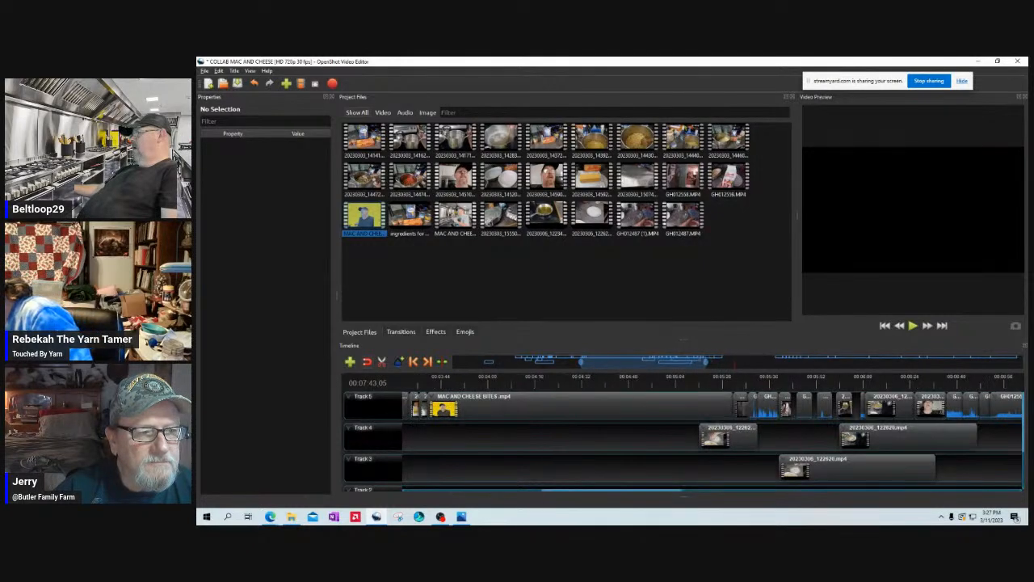
drag(580, 361, 651, 362)
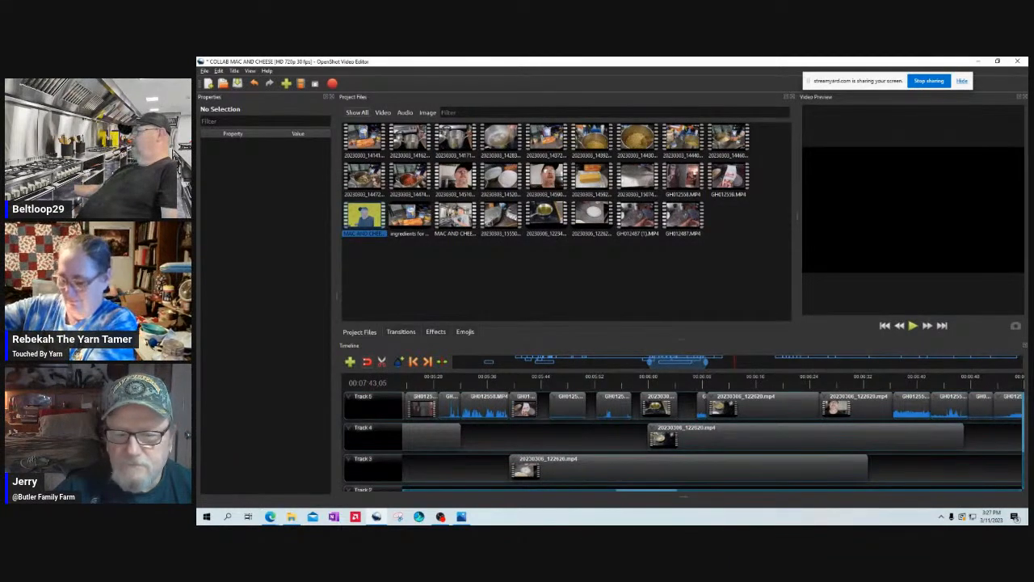
drag(677, 362, 732, 362)
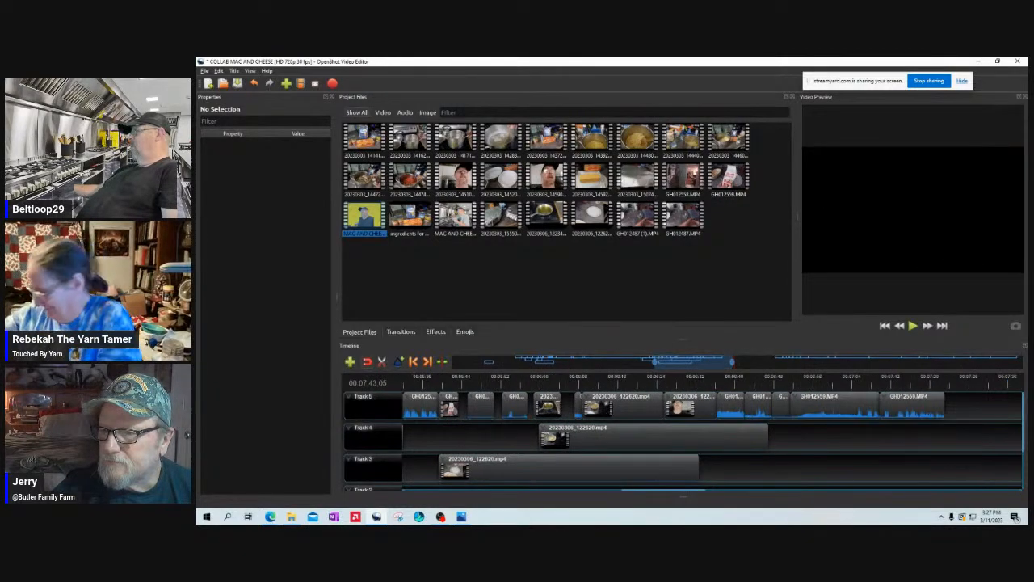
drag(961, 399, 585, 406)
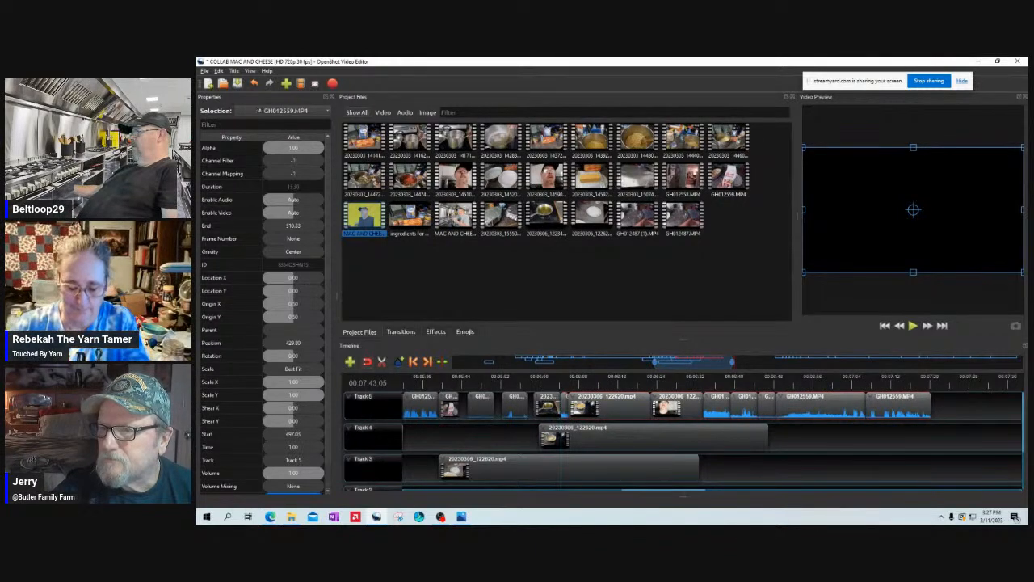
click(816, 441)
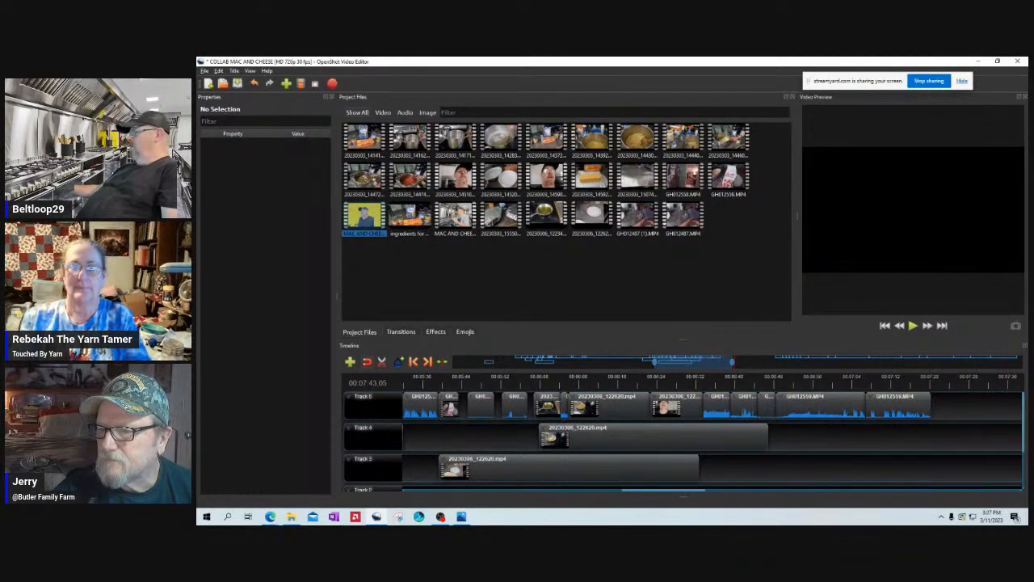
drag(960, 414, 546, 403)
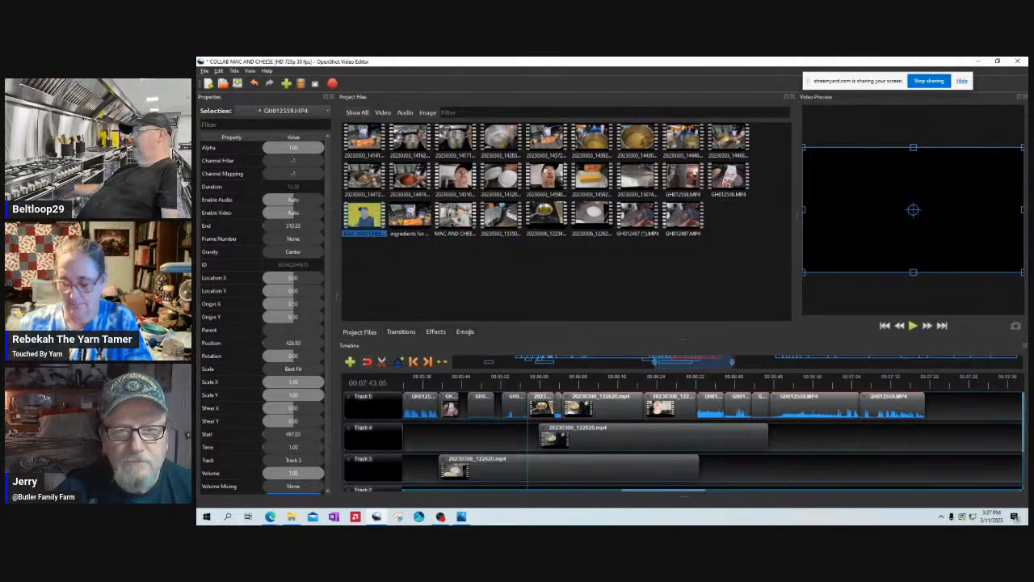
- Close the Track 5 gaps at about 5:51 and 5:44 by moving each following clip group back against its preceding clip
click(485, 438)
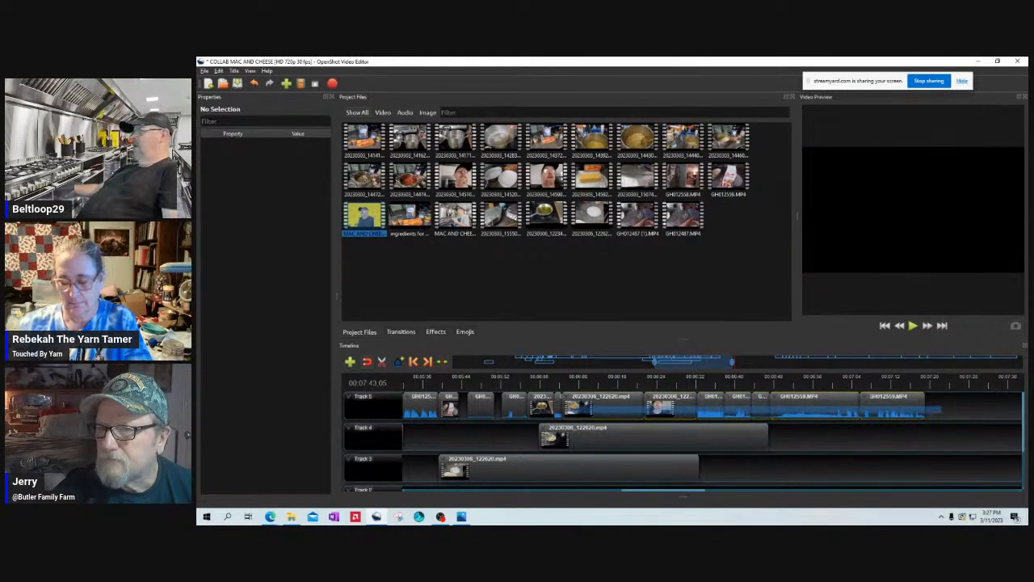
drag(942, 409, 508, 406)
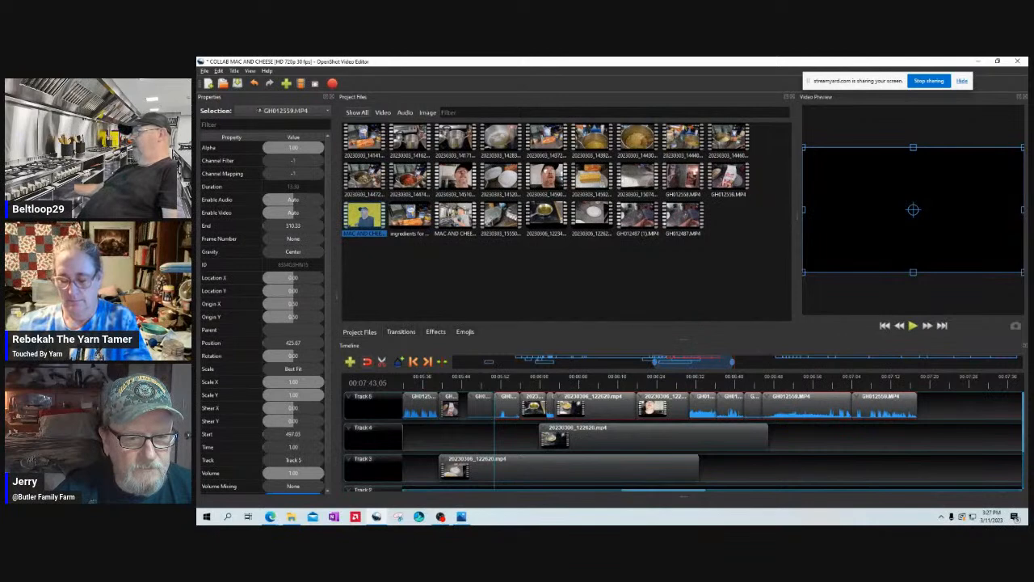
key(Escape)
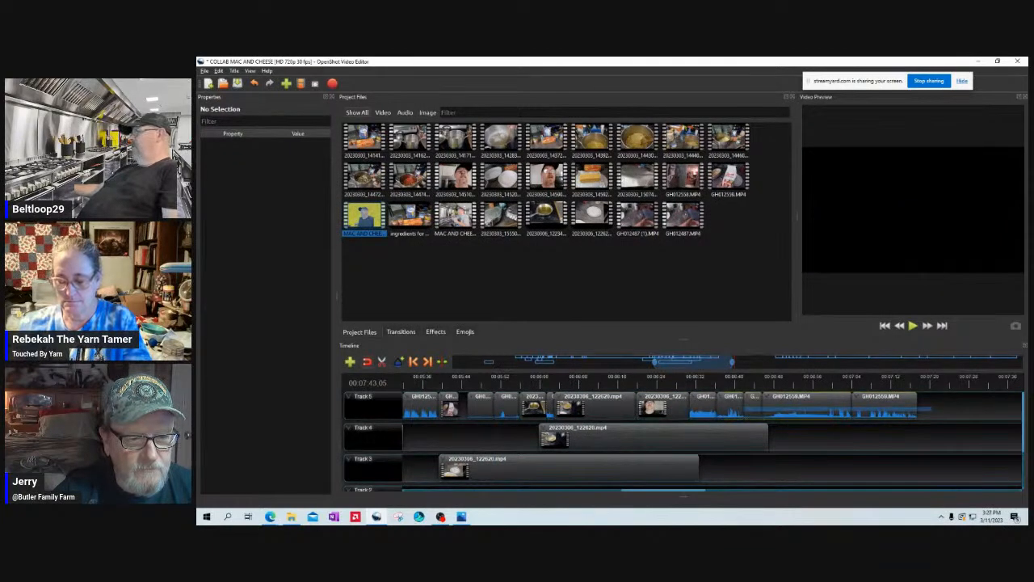
drag(484, 407, 483, 407)
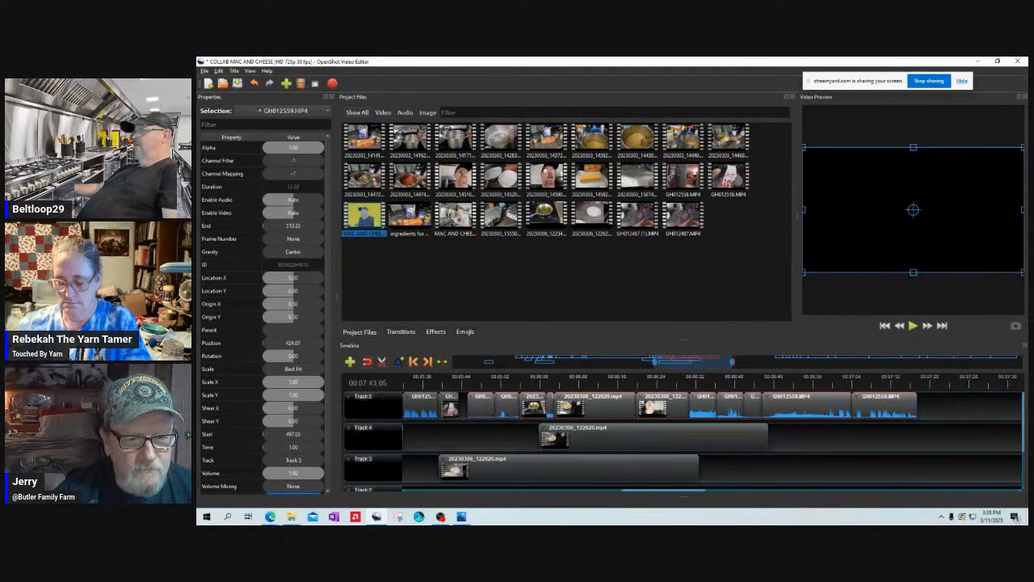
drag(590, 407, 584, 406)
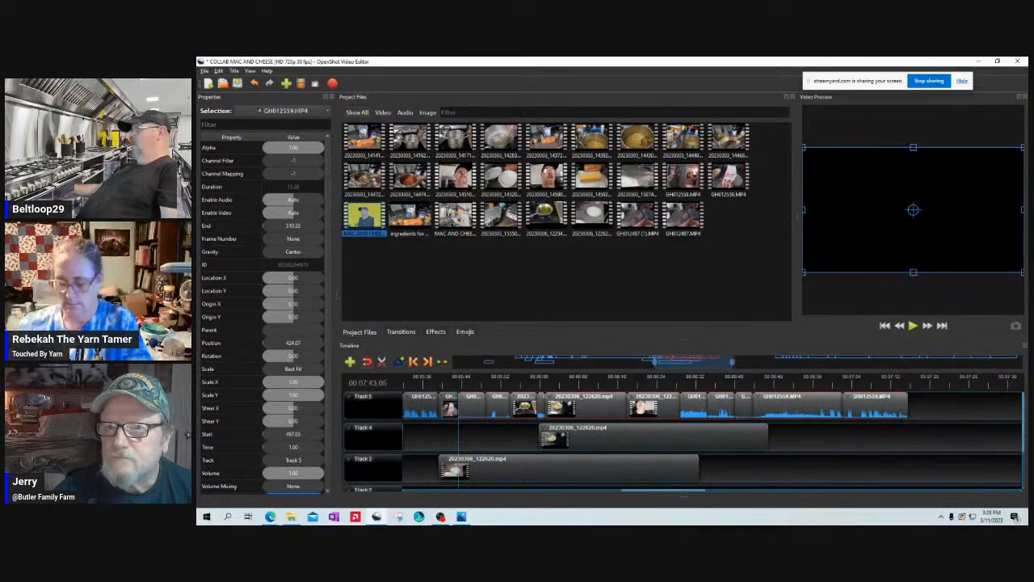
- Select the Track 5 clips from the ingredients clip onward and move them together to start at 0:00
drag(664, 489, 449, 490)
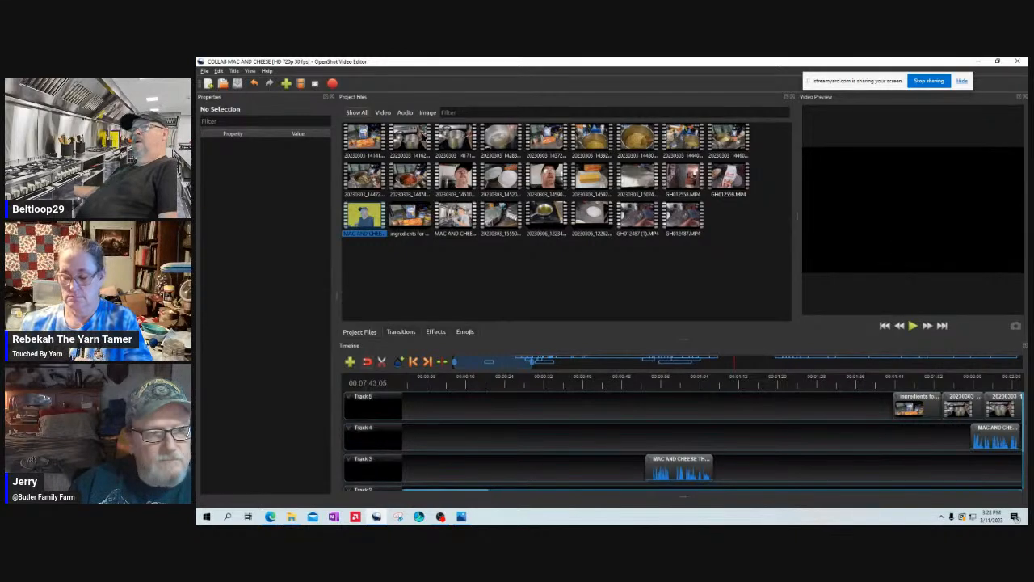
key(alt+Tab)
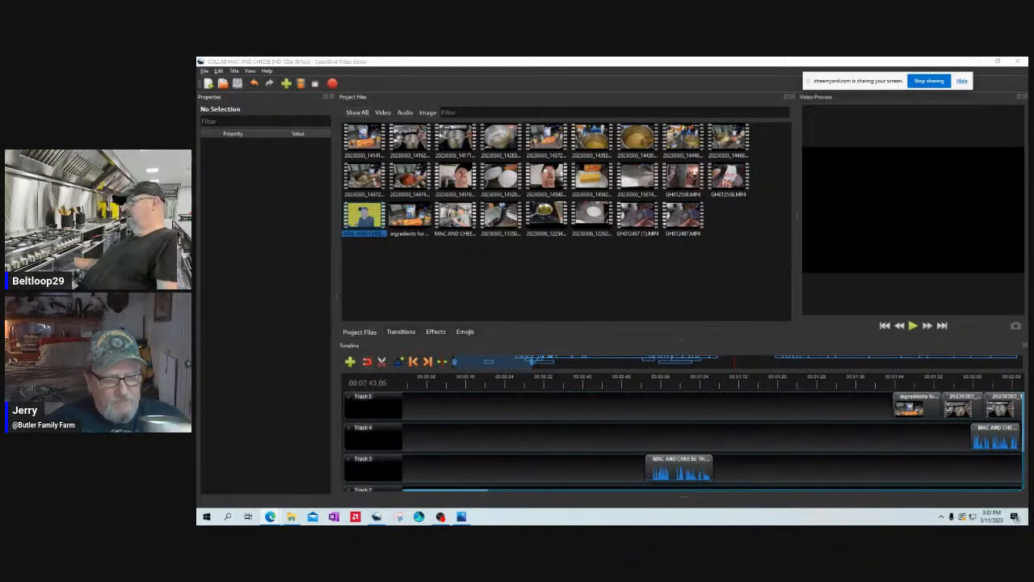
key(alt+Tab)
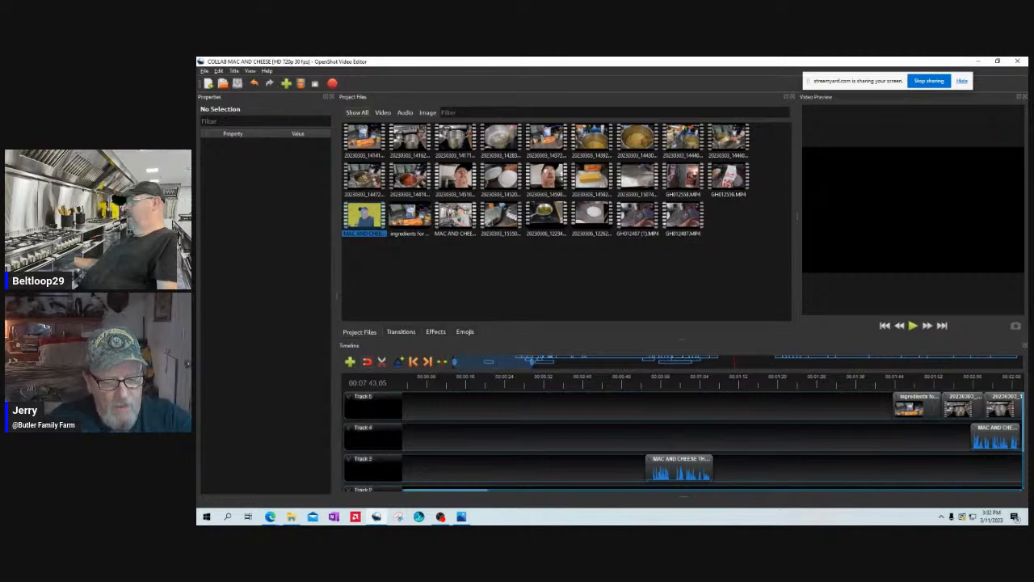
drag(532, 362, 729, 362)
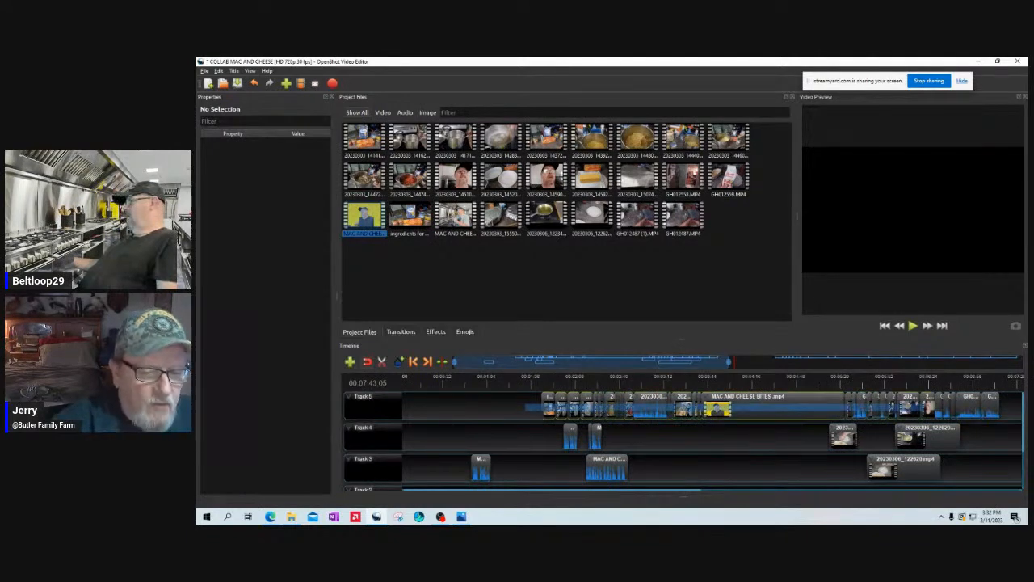
drag(525, 404, 848, 410)
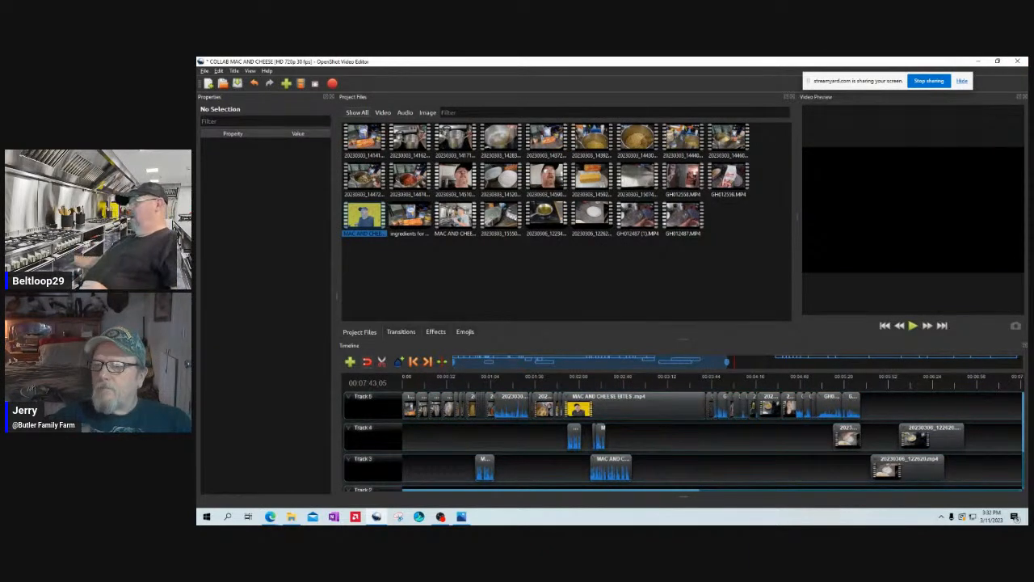
- Move the MAC AND CHEESE BITES.mp4 clip out to about 6:05 on Track 5 and shift the clips after its old place to about 1:55
drag(634, 404, 978, 404)
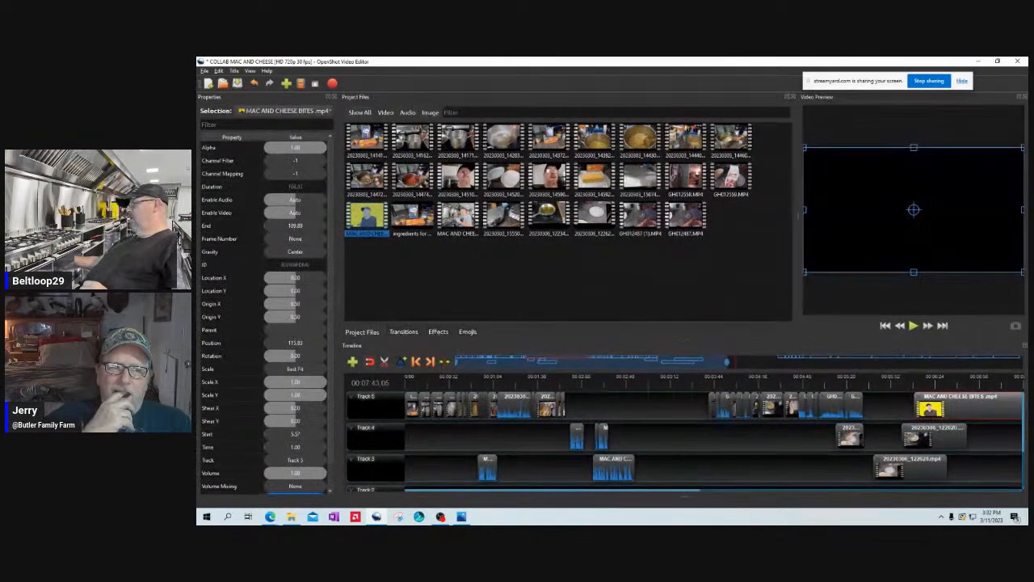
drag(870, 394, 707, 421)
drag(782, 404, 638, 404)
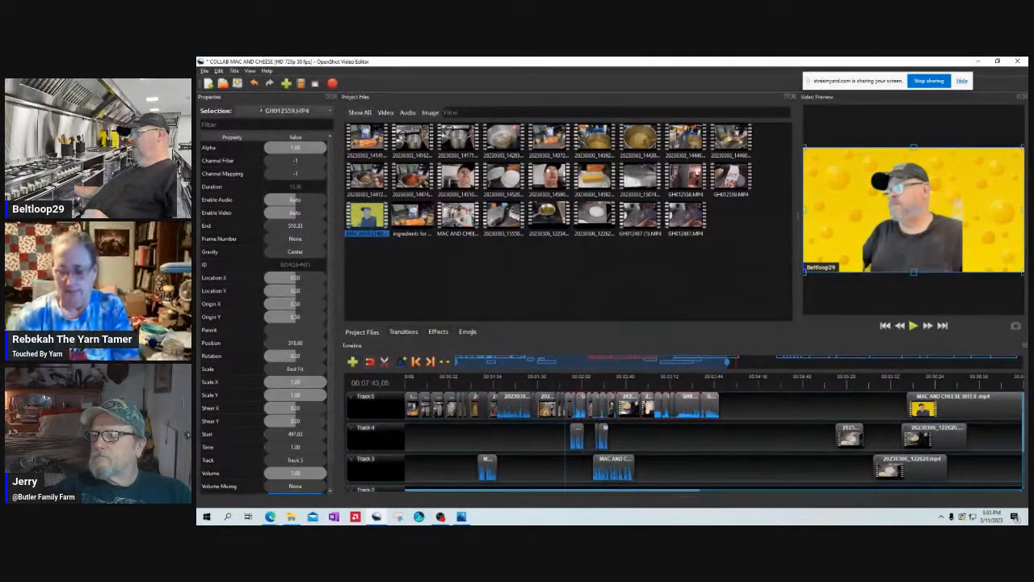
- Move the four MAC AND CHEESE audio clips on Tracks 4 and 3 down one track, with the earliest starting at about 3:30
click(601, 437)
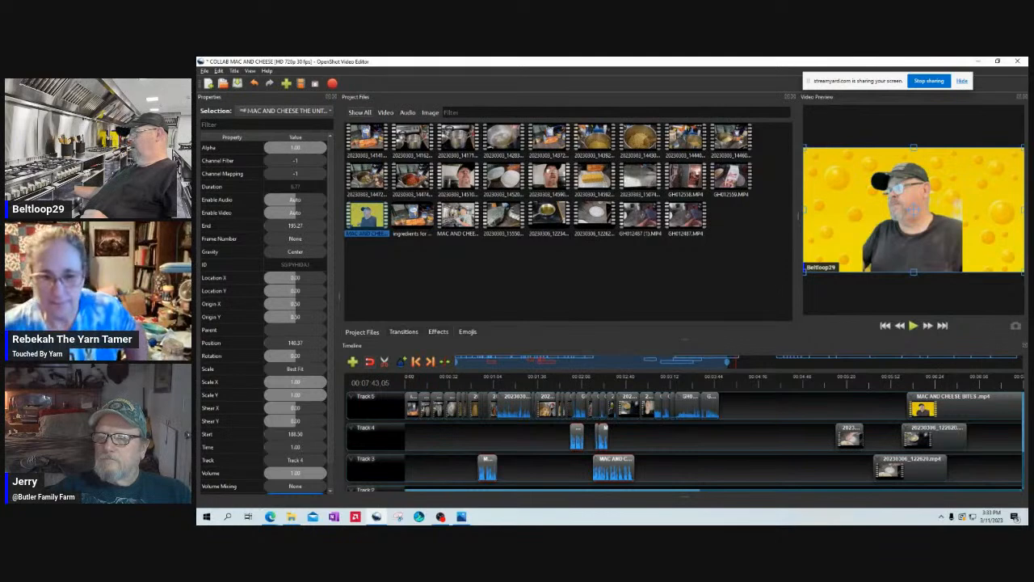
scroll(686, 440, down, 1)
drag(601, 410, 818, 440)
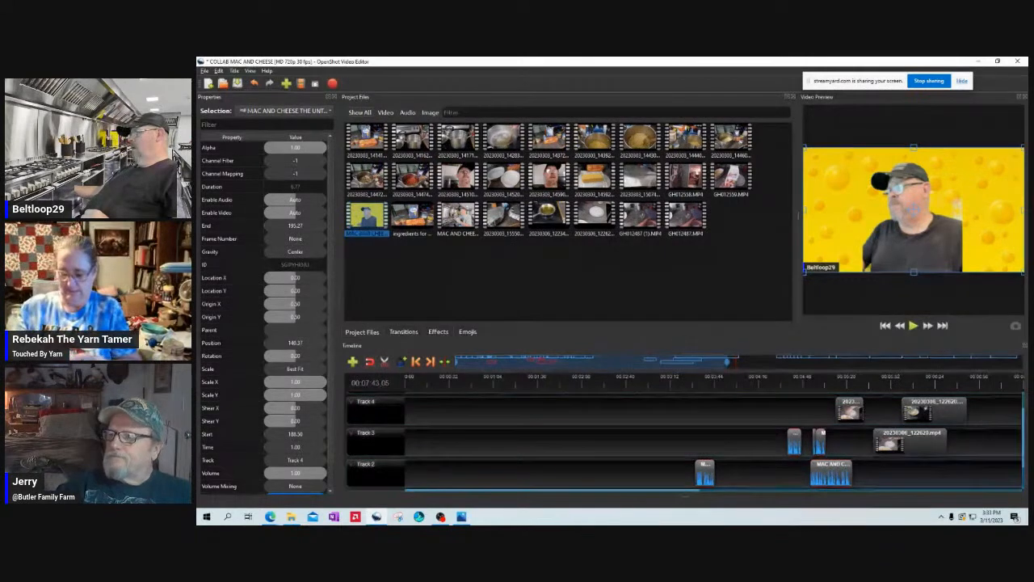
click(747, 442)
scroll(748, 442, up, 1)
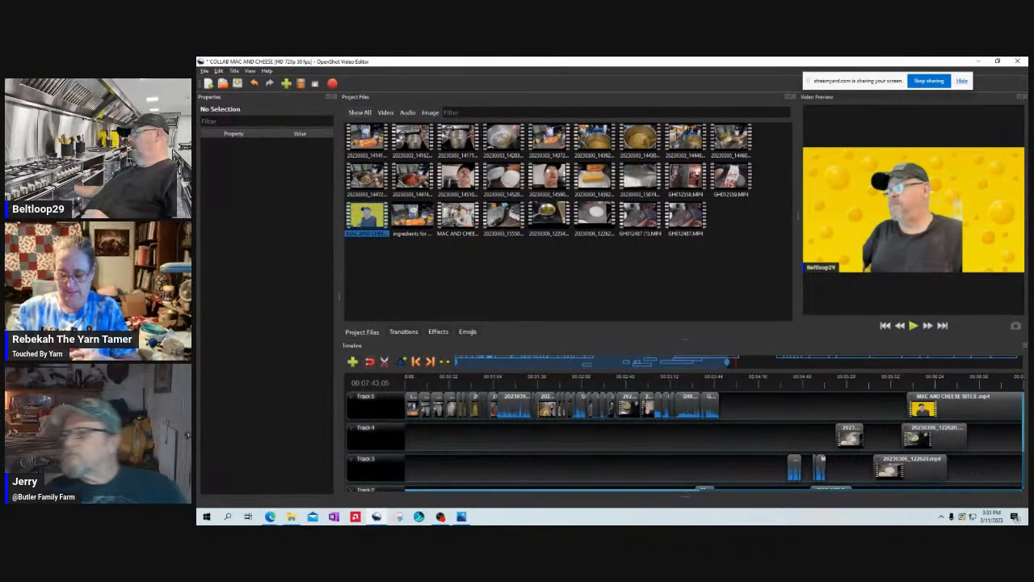
- Move the first MAC AND CHEESE audio clip on Track 2 later, to start at about 4:12
scroll(685, 440, down, 2)
drag(705, 447, 763, 446)
scroll(685, 440, up, 2)
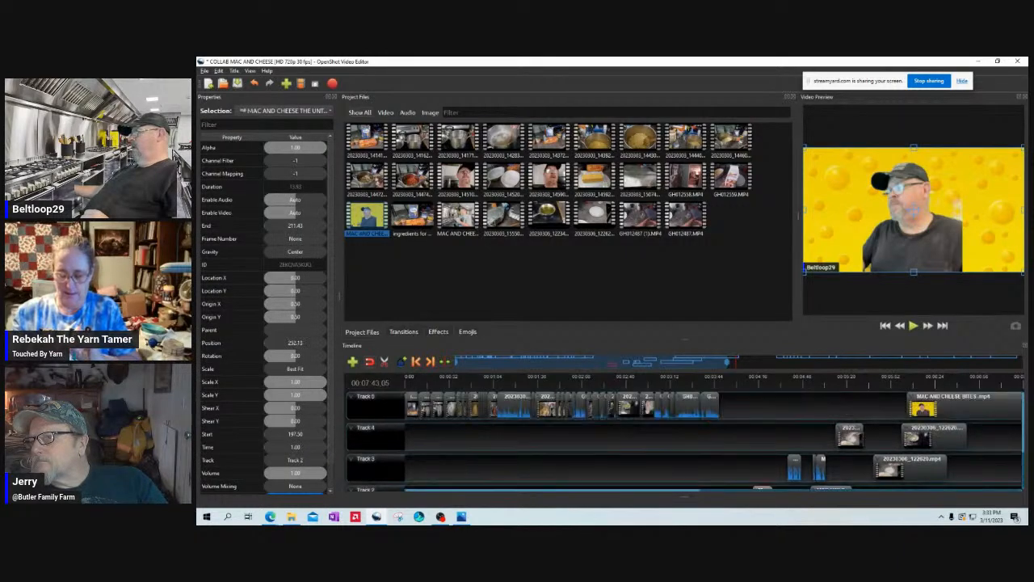
- Play the edit from the beginning to about 2:10 and check the footage at about 3:40
drag(423, 380, 406, 380)
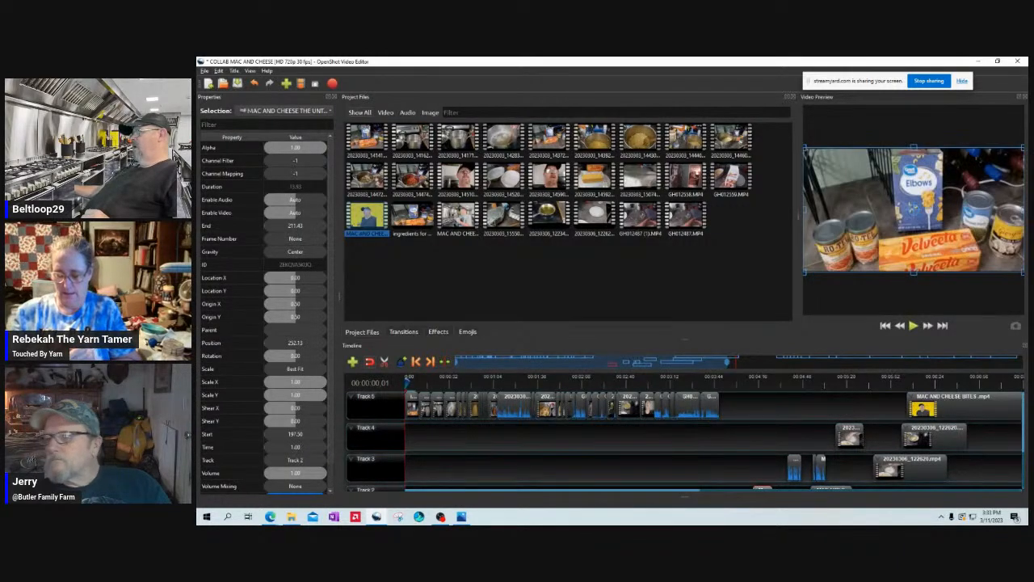
key(space)
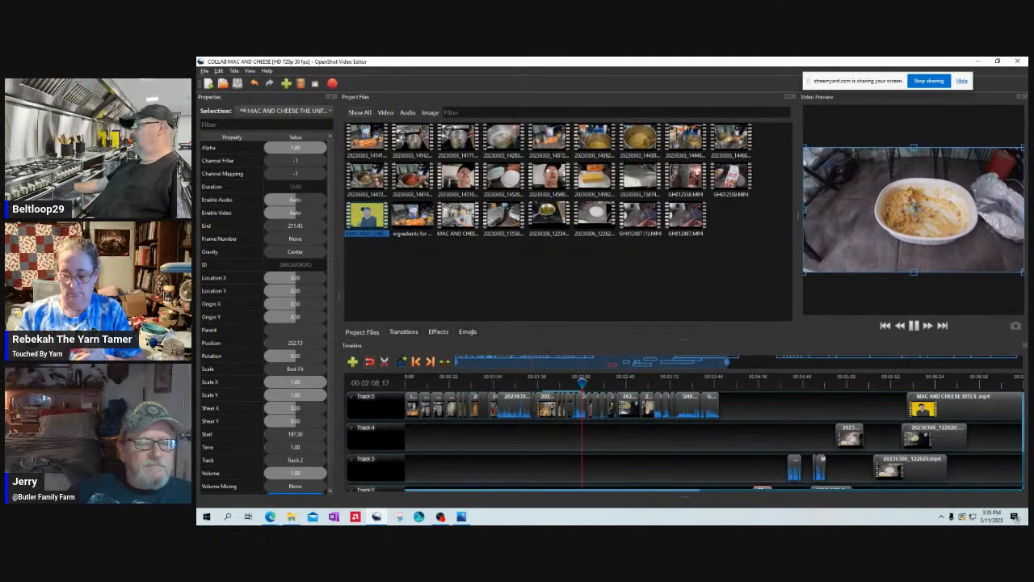
key(space)
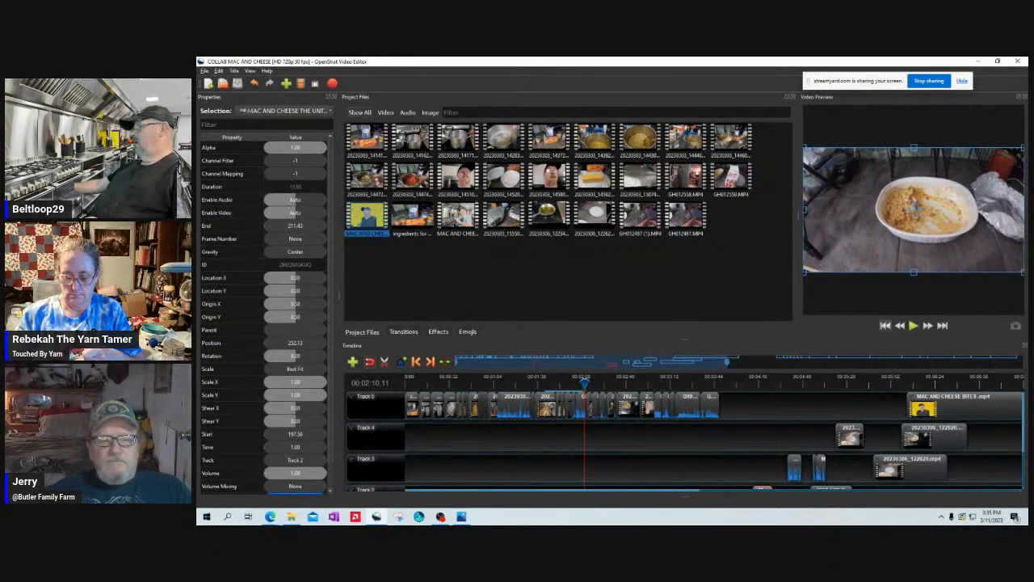
drag(584, 383, 711, 383)
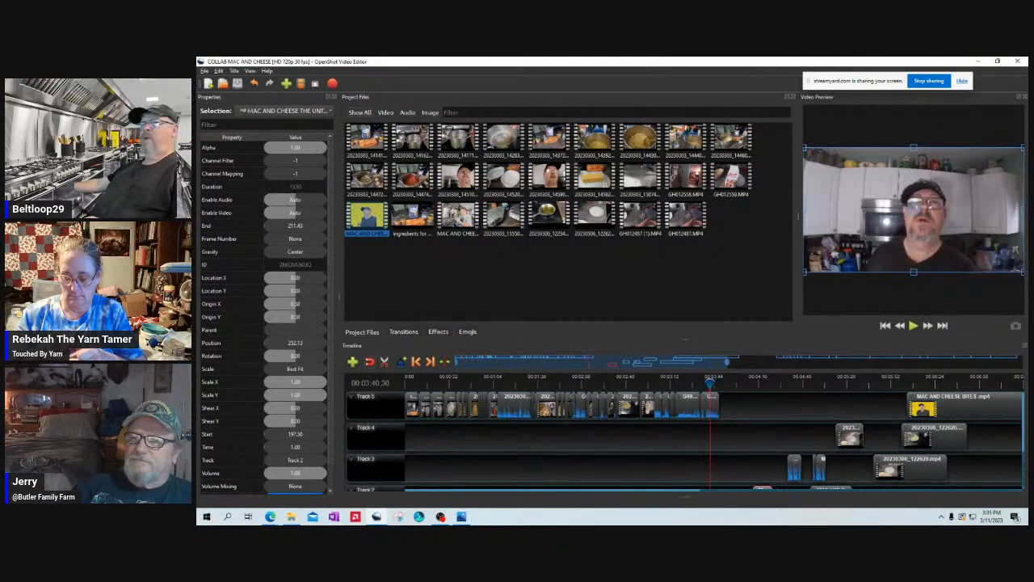